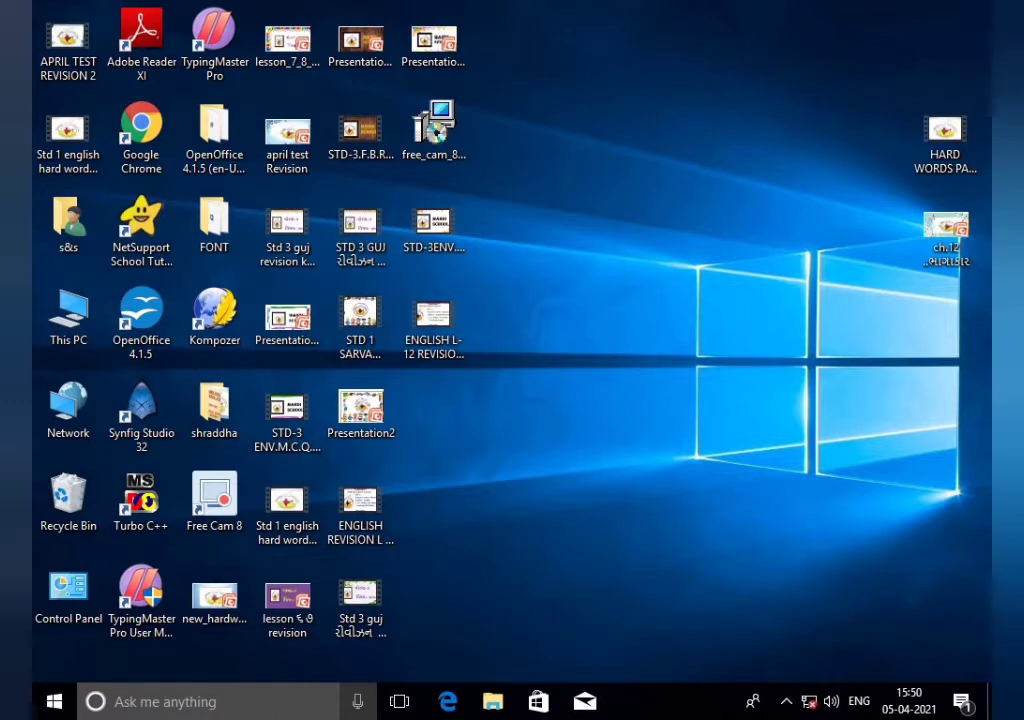
{"action": "left_click", "coordinate": [259, 705]}
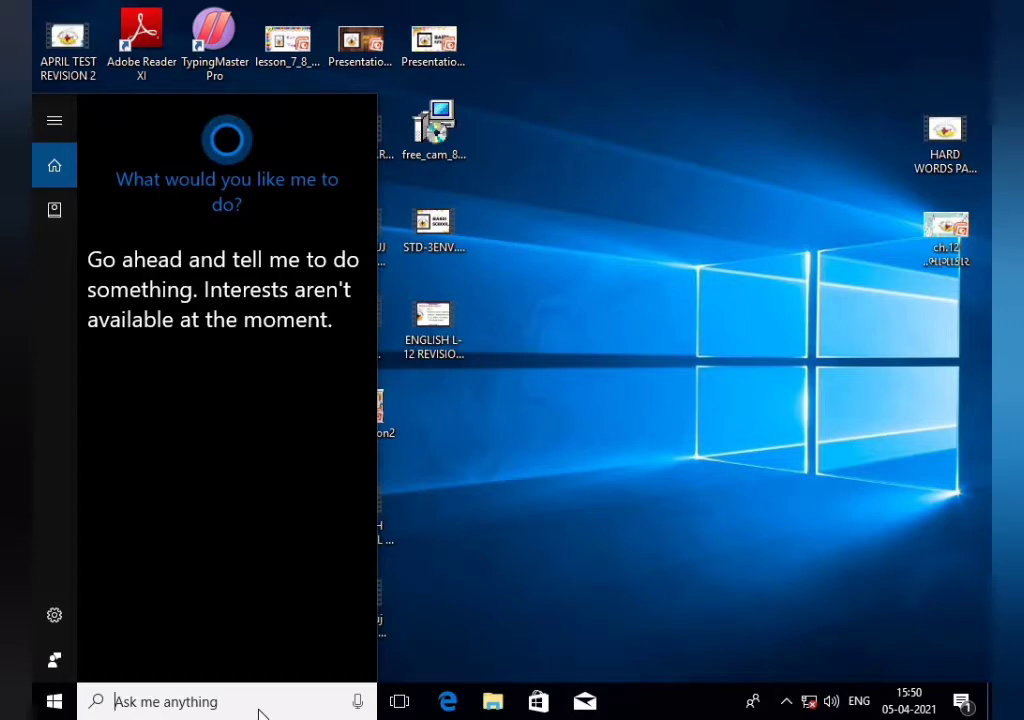
{"action": "type", "text": "PAINT"}
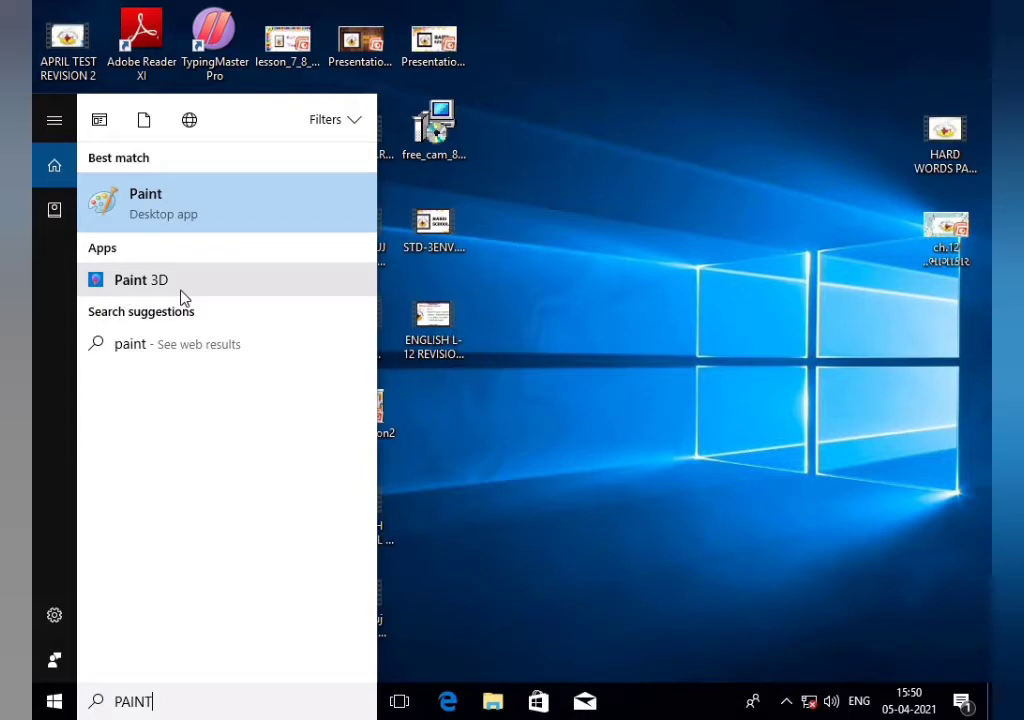
{"action": "left_click", "coordinate": [131, 222]}
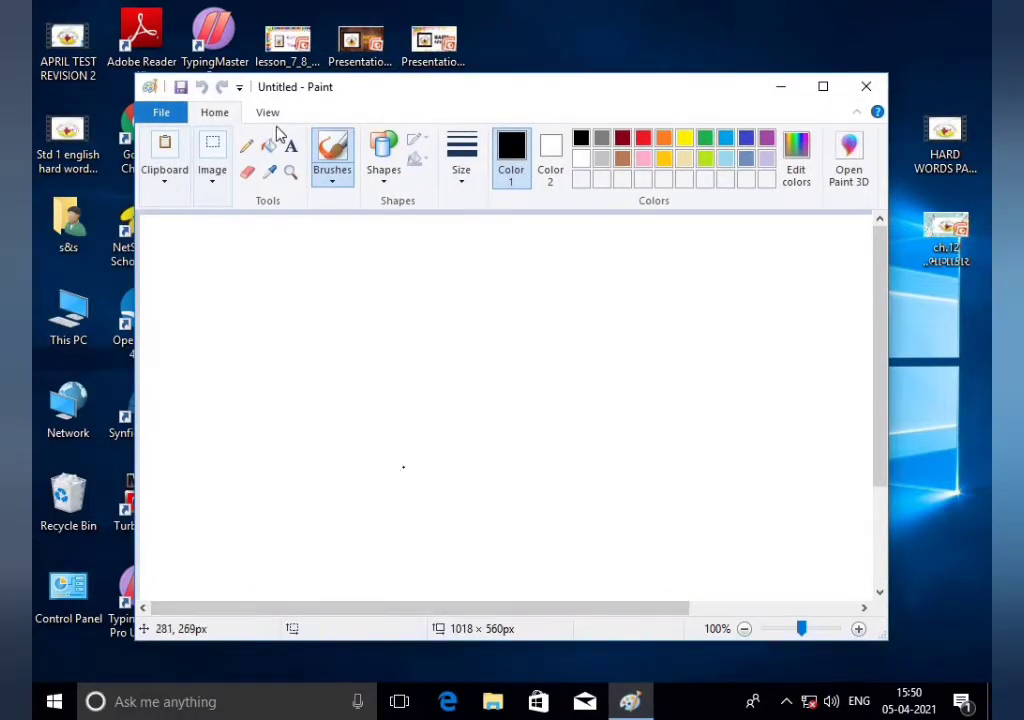
{"action": "left_click", "coordinate": [866, 86]}
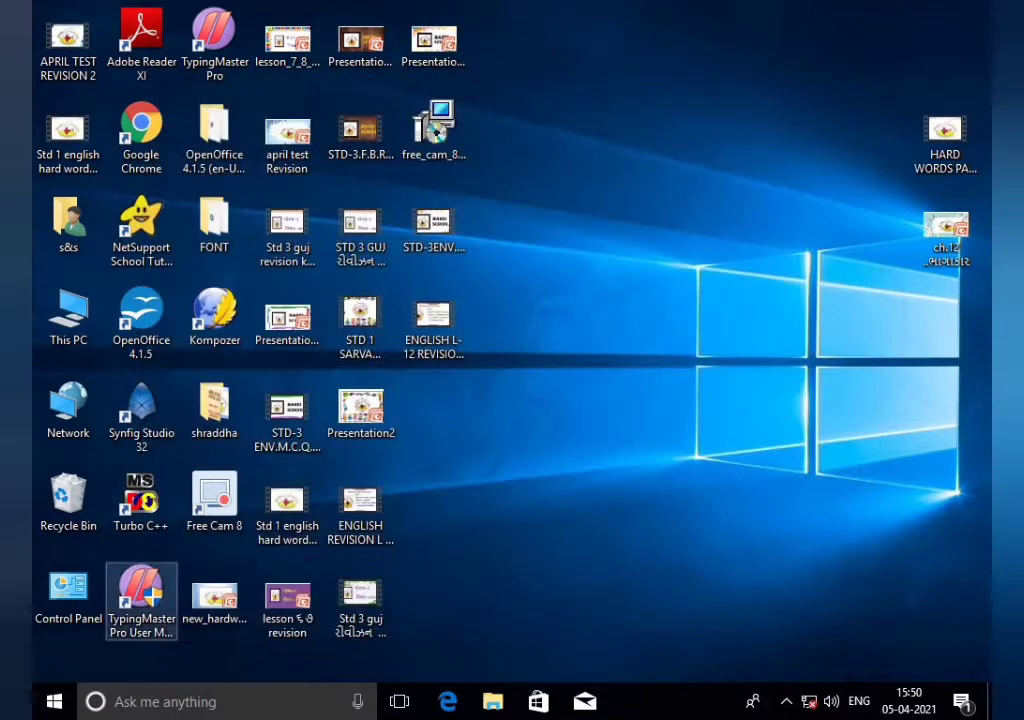
Find and launch Paint 3D, and start a new blank project
{"action": "left_click", "coordinate": [151, 700]}
{"action": "type", "text": "PAINT"}
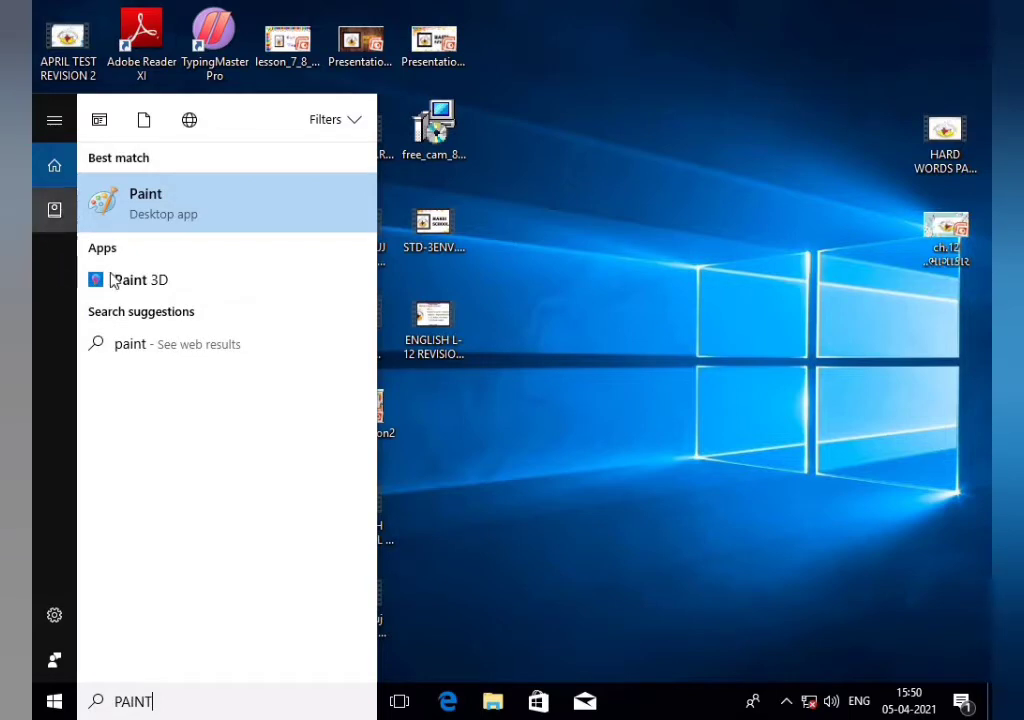
{"action": "left_click", "coordinate": [140, 282]}
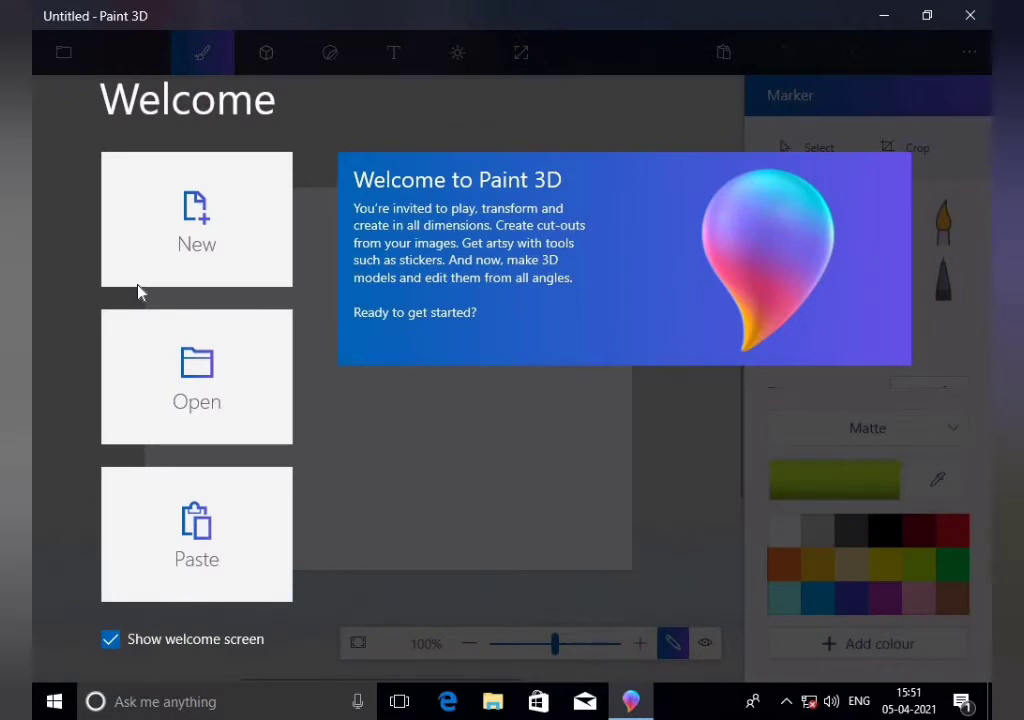
{"action": "left_click", "coordinate": [219, 252]}
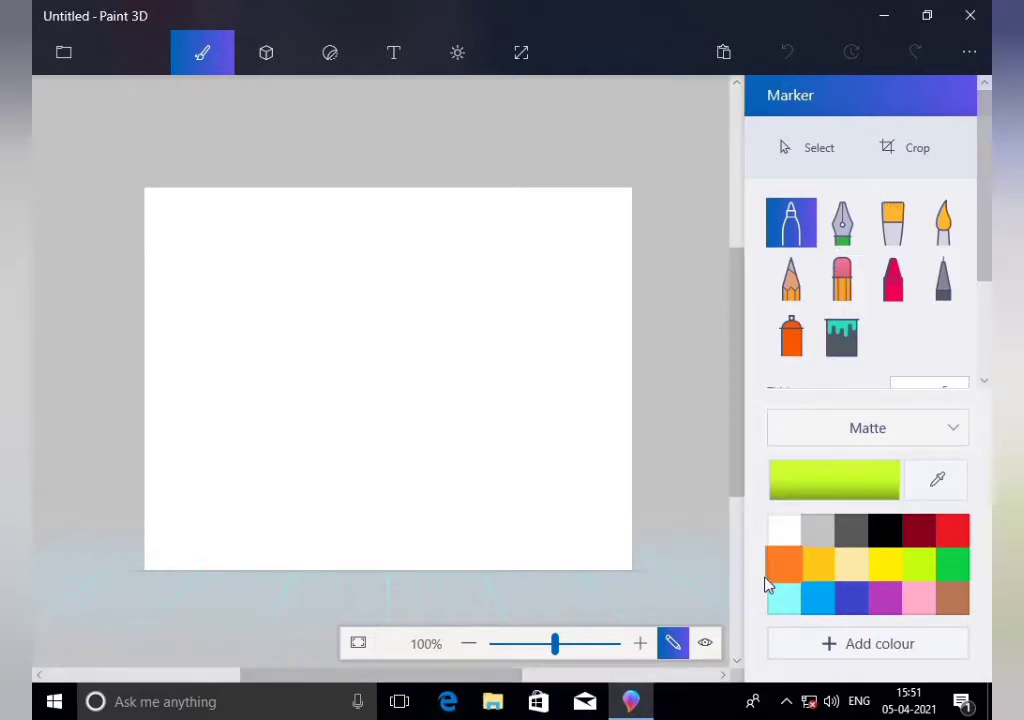
Look at the blank canvas in 3D view and return to 2D editing view
{"action": "left_click", "coordinate": [705, 645]}
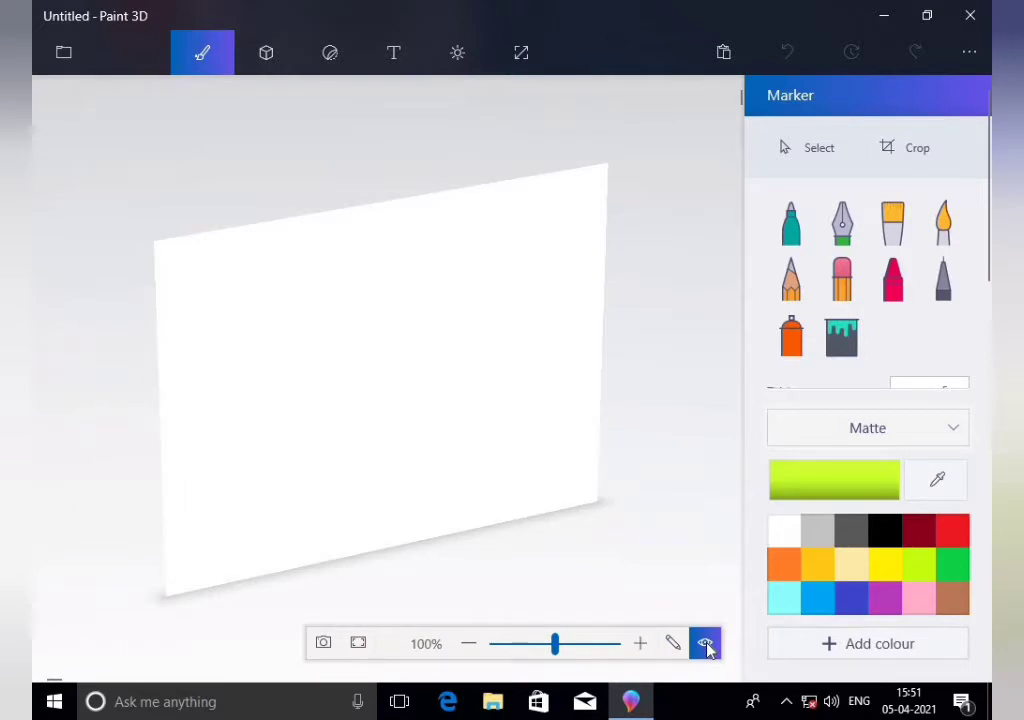
{"action": "left_click", "coordinate": [675, 645]}
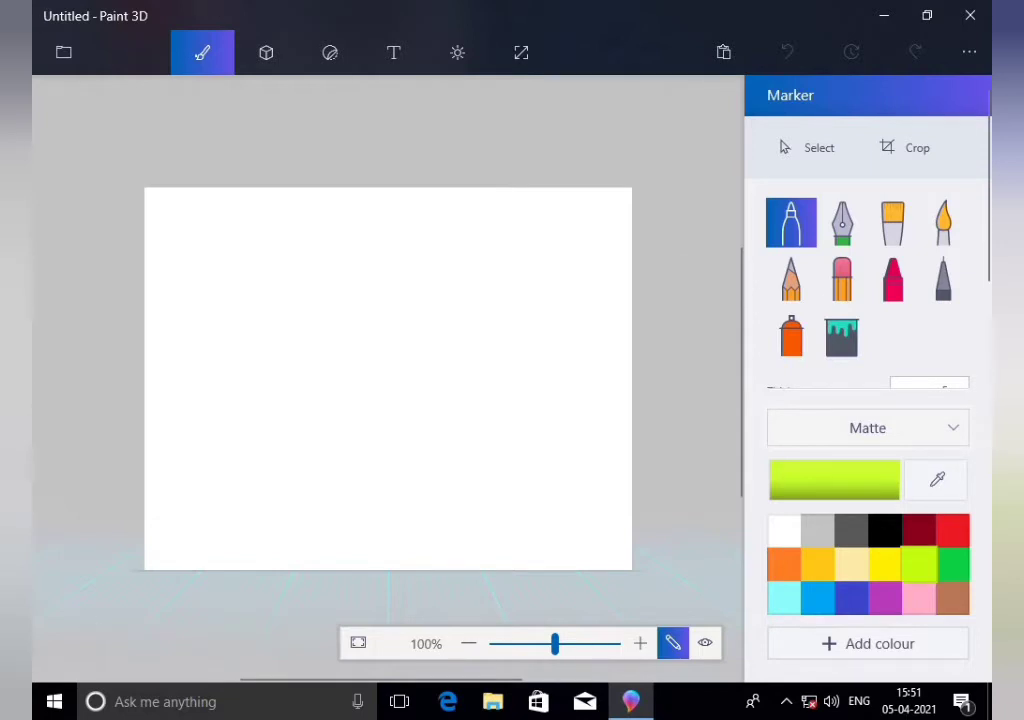
Save the blank project in Paint 3D under the name FIRST DEMO
{"action": "left_click", "coordinate": [64, 55]}
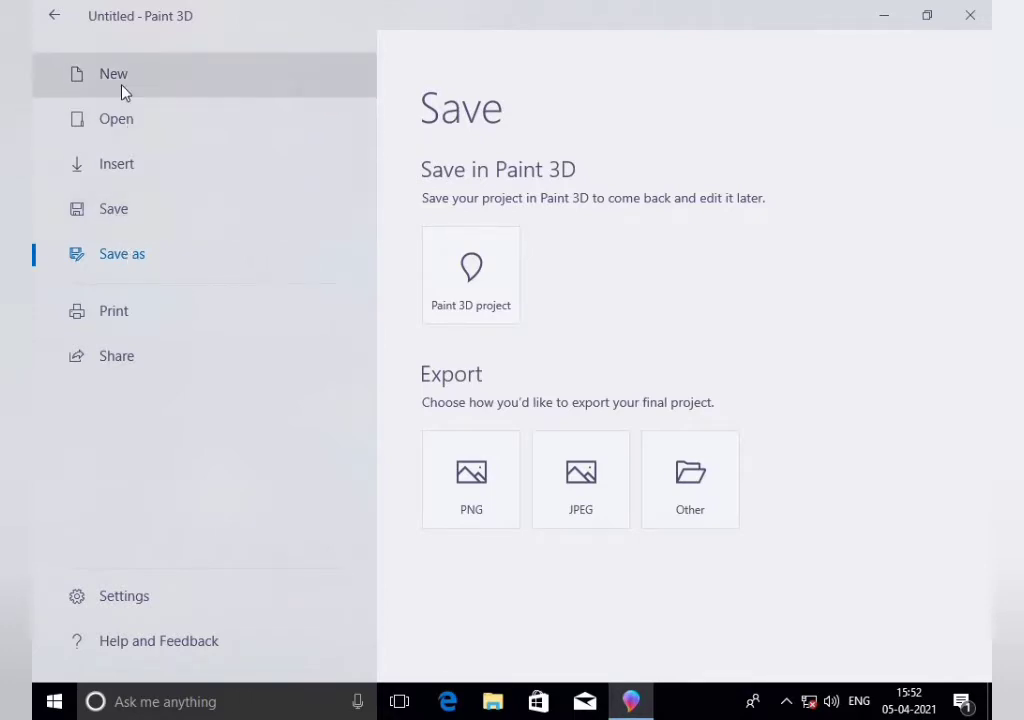
{"action": "left_click", "coordinate": [100, 209]}
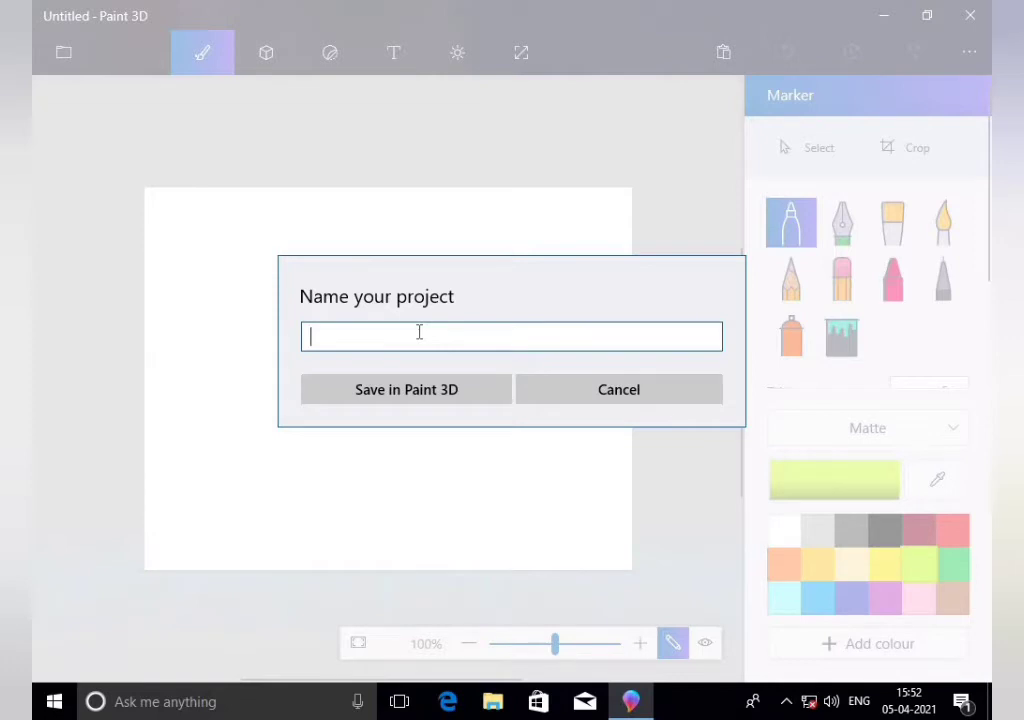
{"action": "type", "text": "FIRST DEMO"}
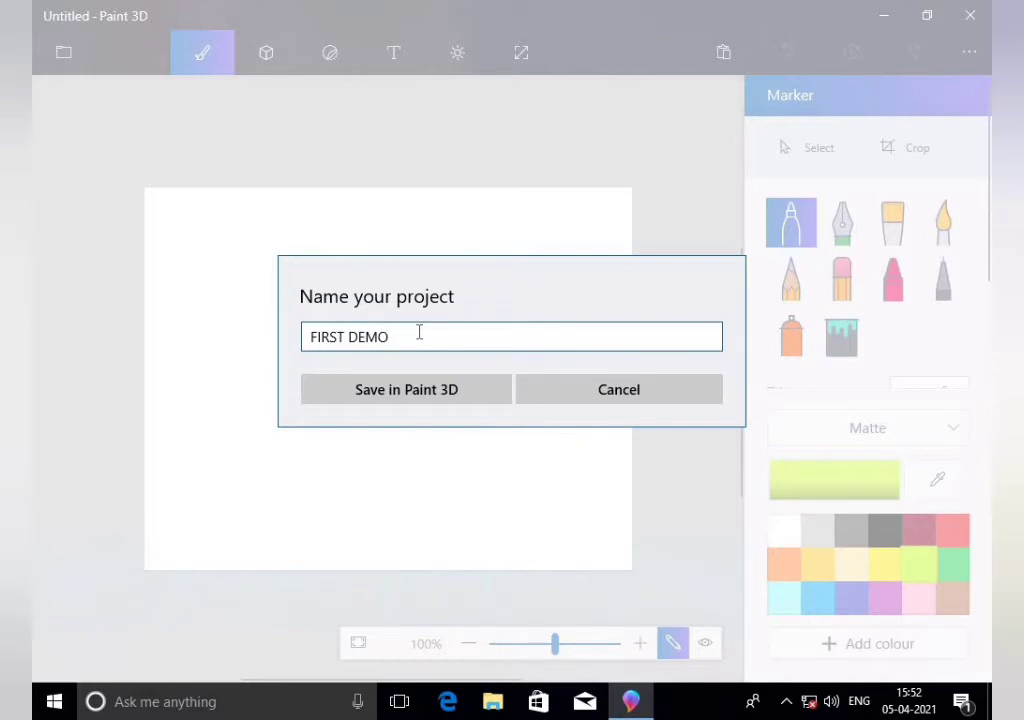
{"action": "left_click", "coordinate": [419, 399]}
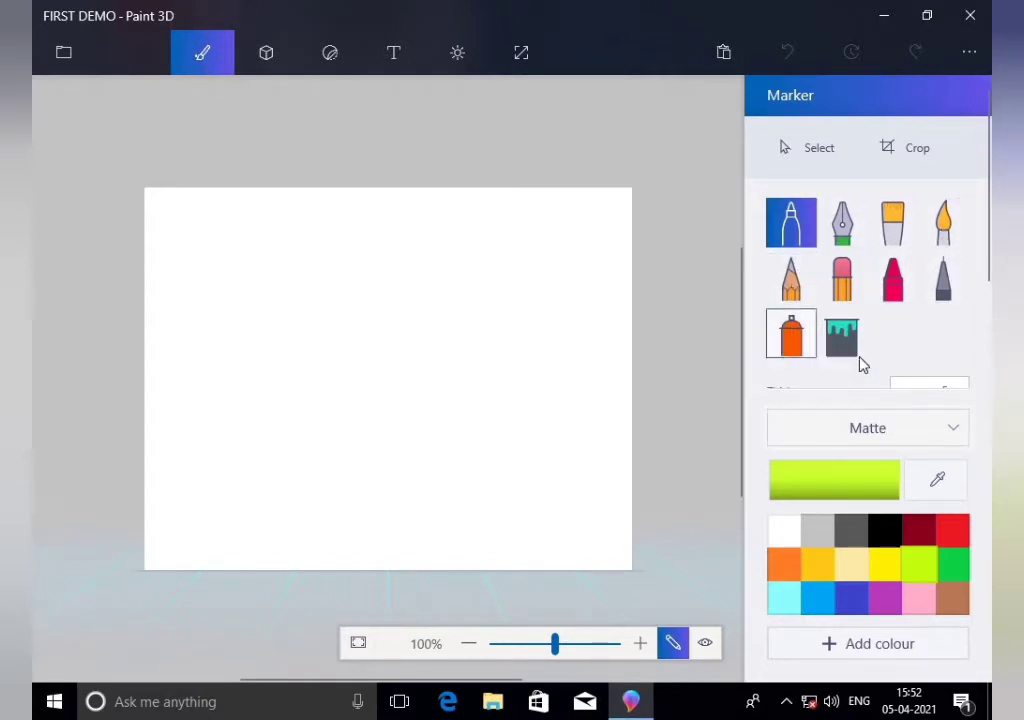
Set the marker's thickness to 1 px
{"action": "scroll", "coordinate": [866, 314], "scroll_direction": "down", "scroll_amount": 3}
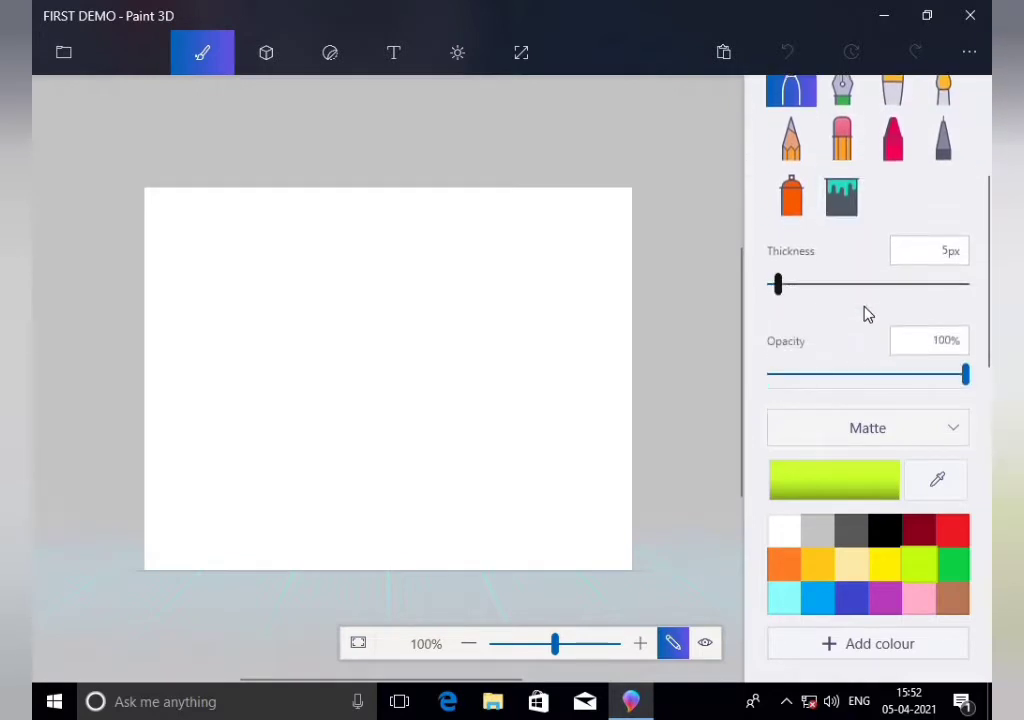
{"action": "left_click_drag", "start_coordinate": [910, 277], "coordinate": [730, 290]}
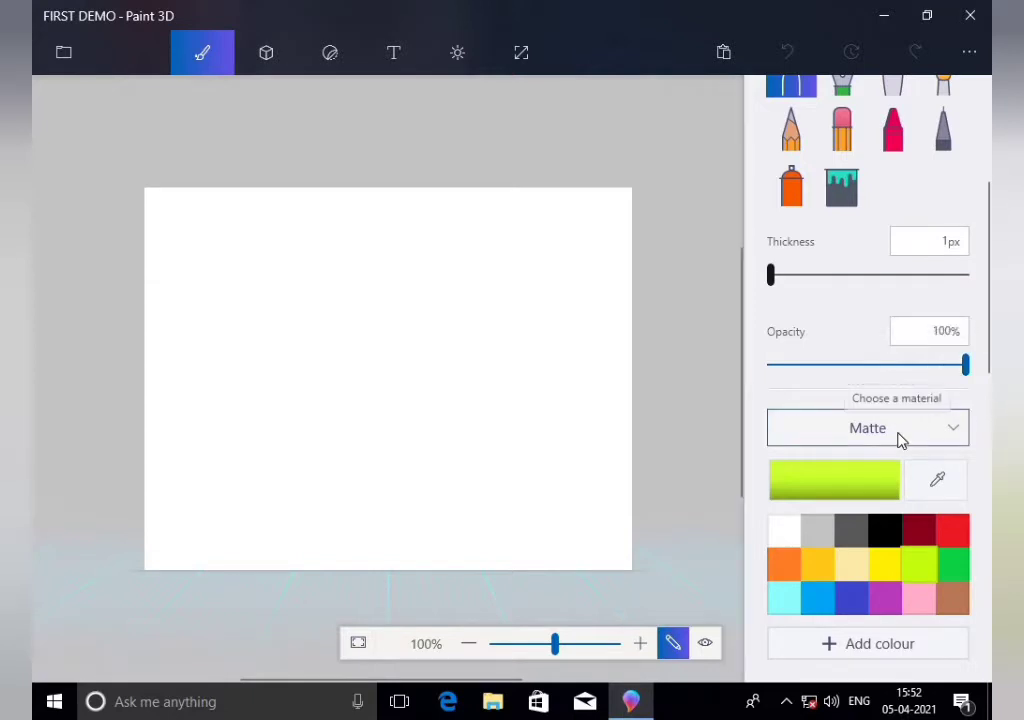
Try the Gloss, Dull metal and Polished metal materials for the marker one after another
{"action": "left_click", "coordinate": [897, 436]}
{"action": "left_click", "coordinate": [870, 332]}
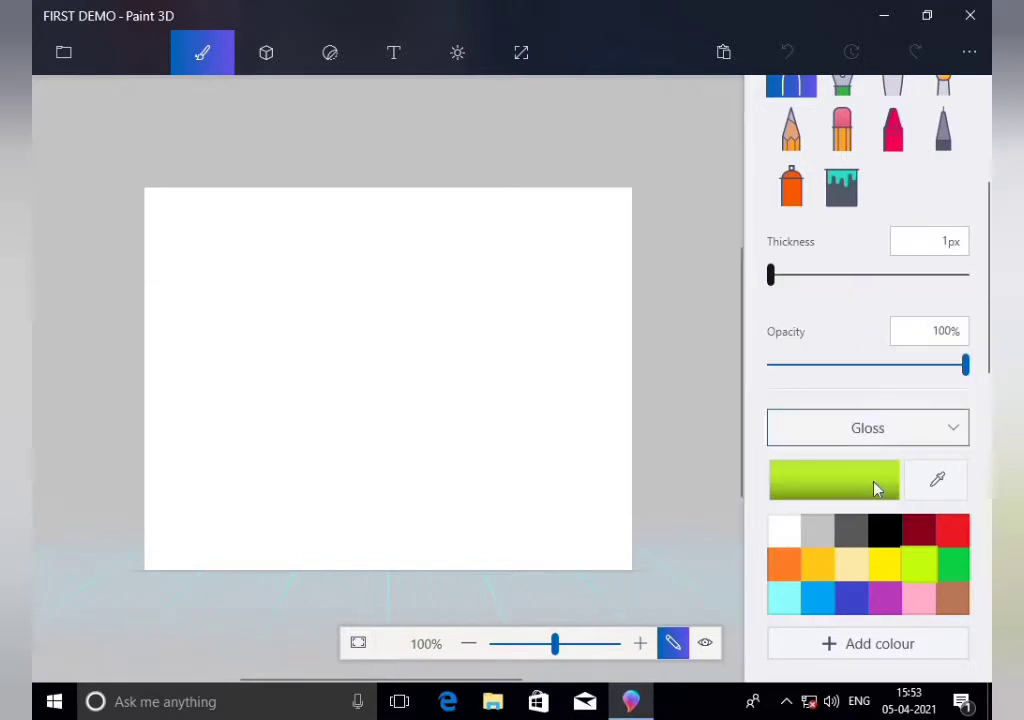
{"action": "left_click", "coordinate": [896, 438]}
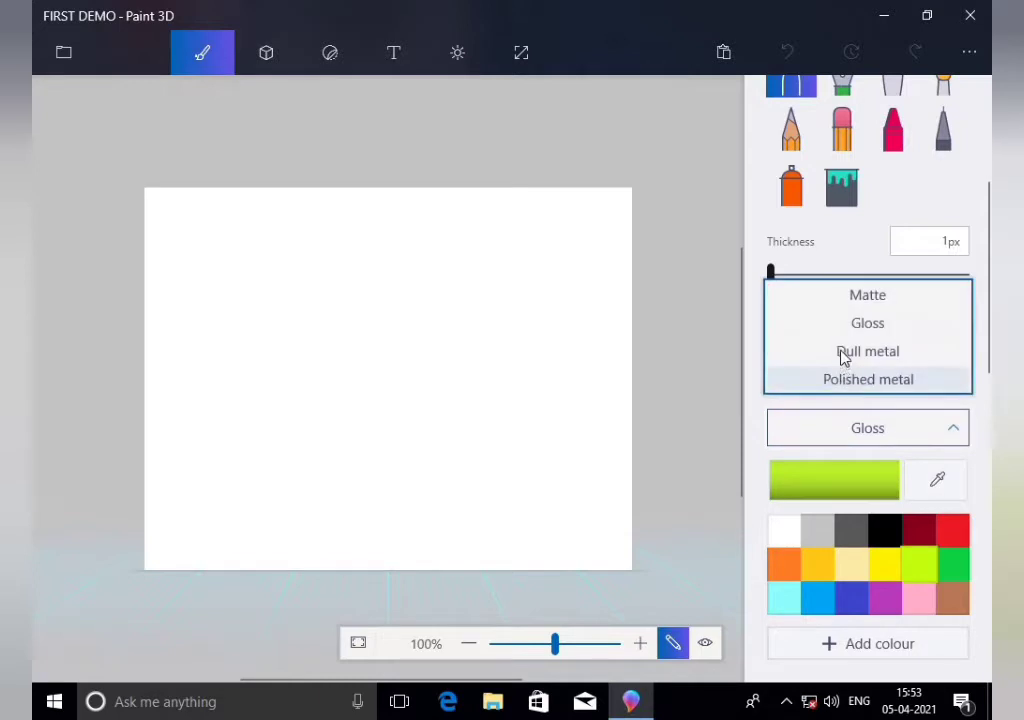
{"action": "left_click", "coordinate": [845, 355]}
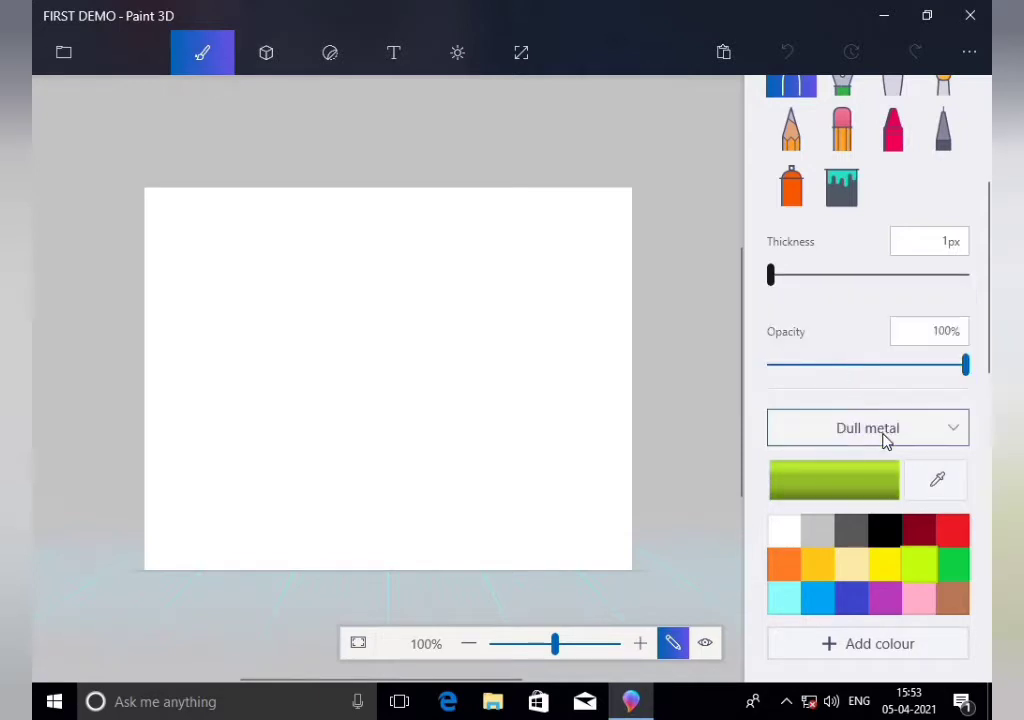
{"action": "left_click", "coordinate": [885, 441]}
{"action": "left_click", "coordinate": [850, 380]}
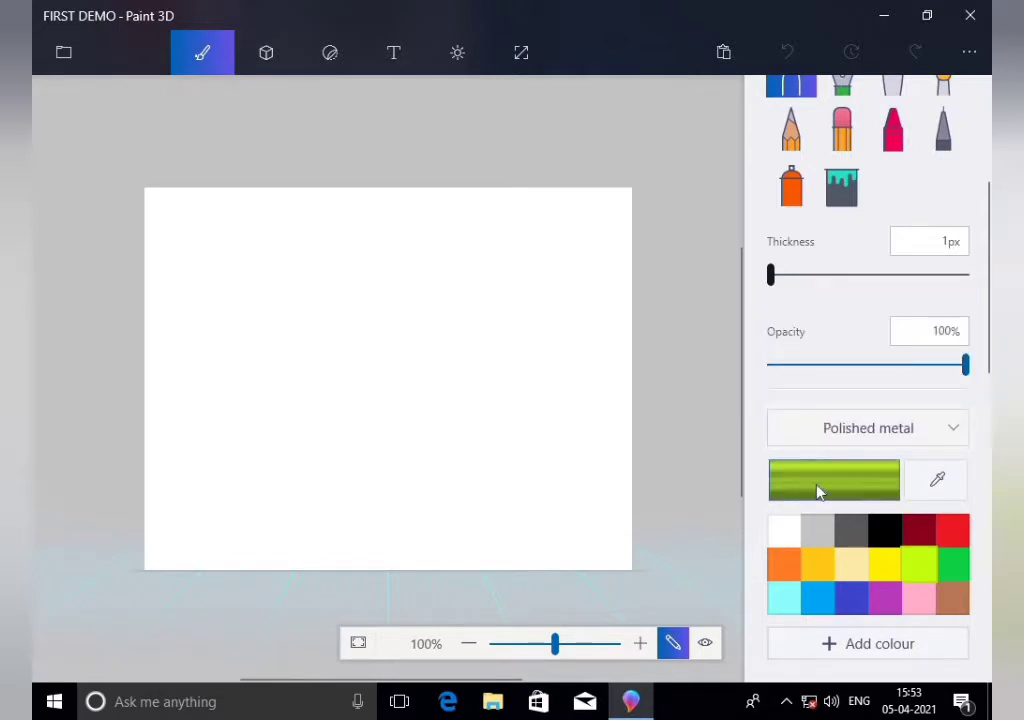
{"action": "left_click", "coordinate": [817, 490]}
{"action": "left_click", "coordinate": [595, 296]}
{"action": "left_click_drag", "start_coordinate": [598, 385], "coordinate": [528, 389]}
{"action": "left_click", "coordinate": [606, 539]}
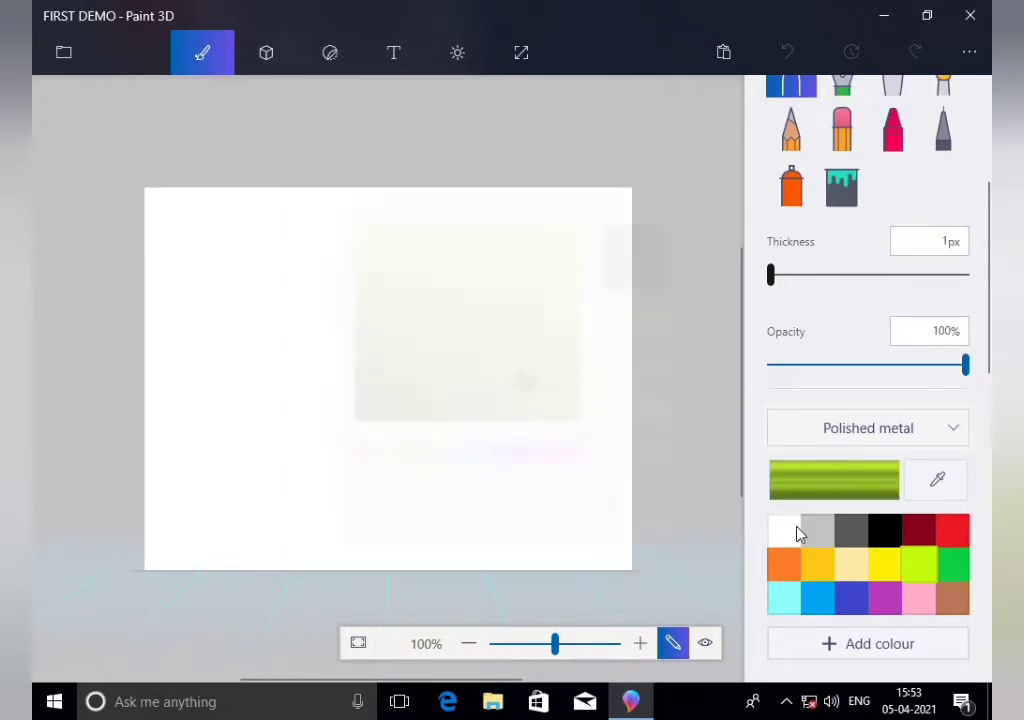
Switch the marker's material through Matte, Gloss and Dull metal, ending on Polished metal
{"action": "left_click", "coordinate": [840, 440]}
{"action": "left_click", "coordinate": [853, 298]}
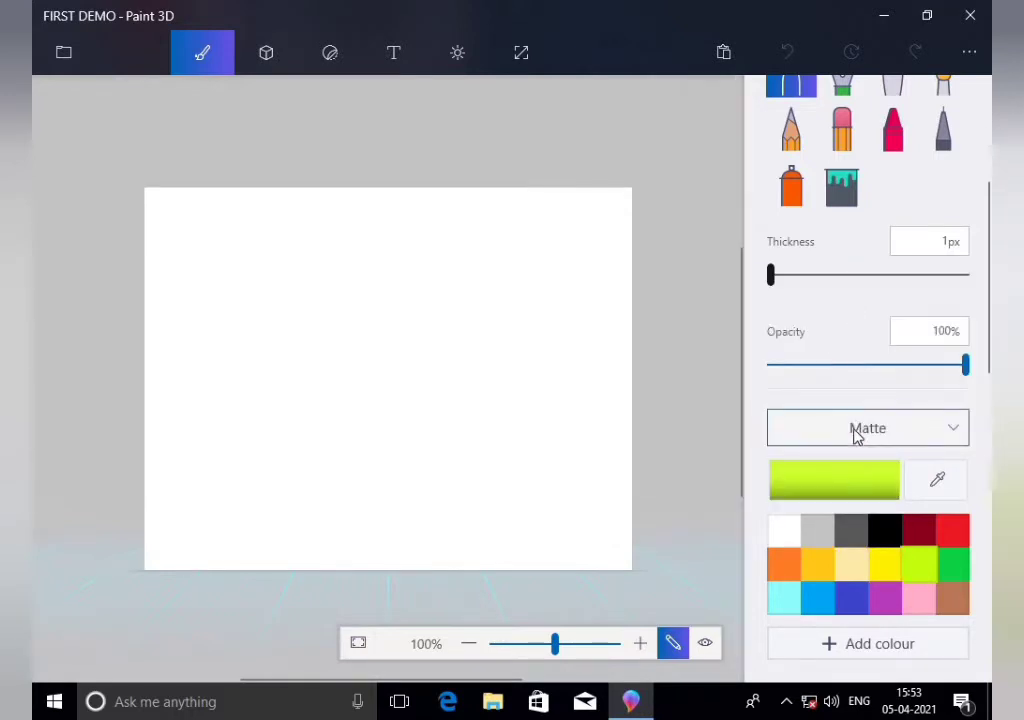
{"action": "left_click", "coordinate": [855, 436]}
{"action": "left_click", "coordinate": [858, 328]}
{"action": "left_click", "coordinate": [855, 420]}
{"action": "left_click", "coordinate": [847, 355]}
{"action": "left_click", "coordinate": [850, 434]}
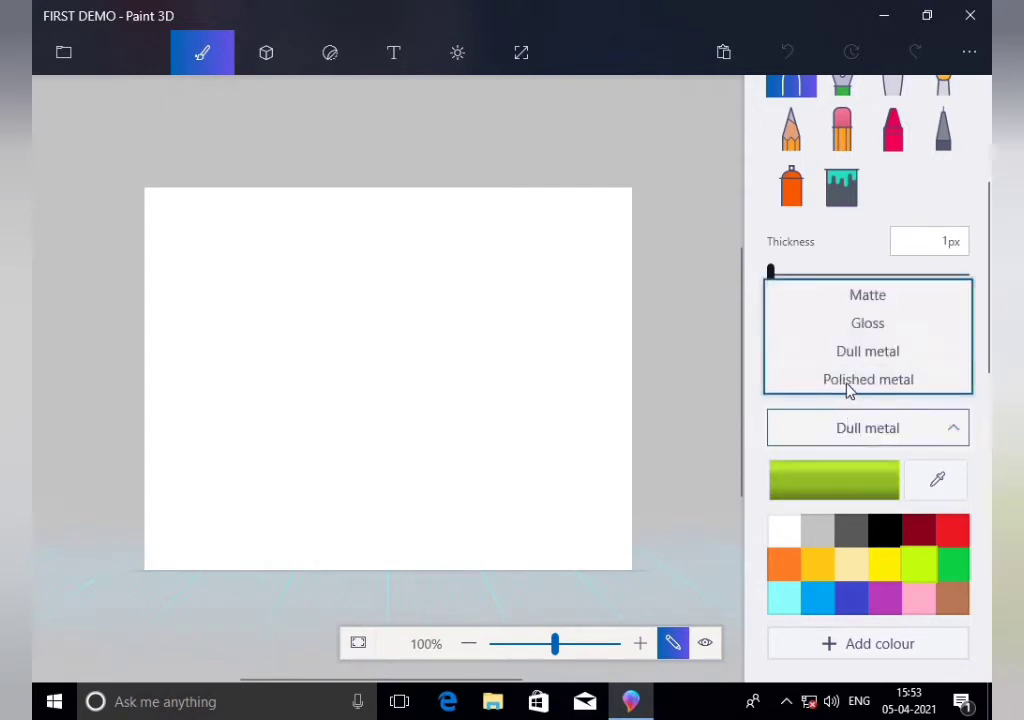
{"action": "left_click", "coordinate": [850, 381]}
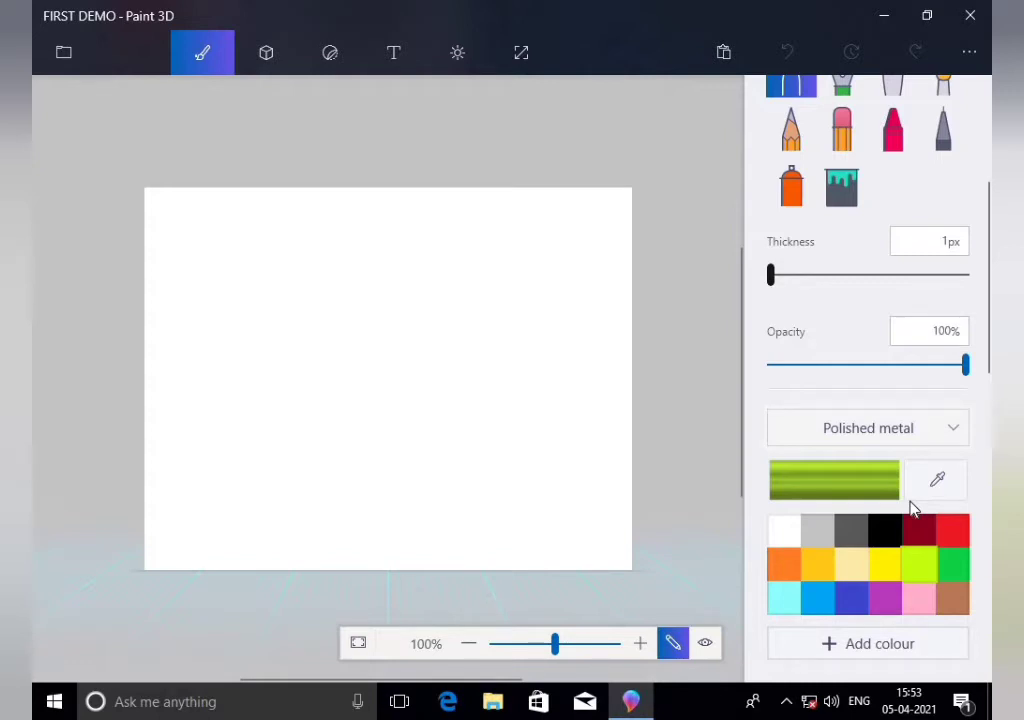
{"action": "left_click", "coordinate": [926, 446]}
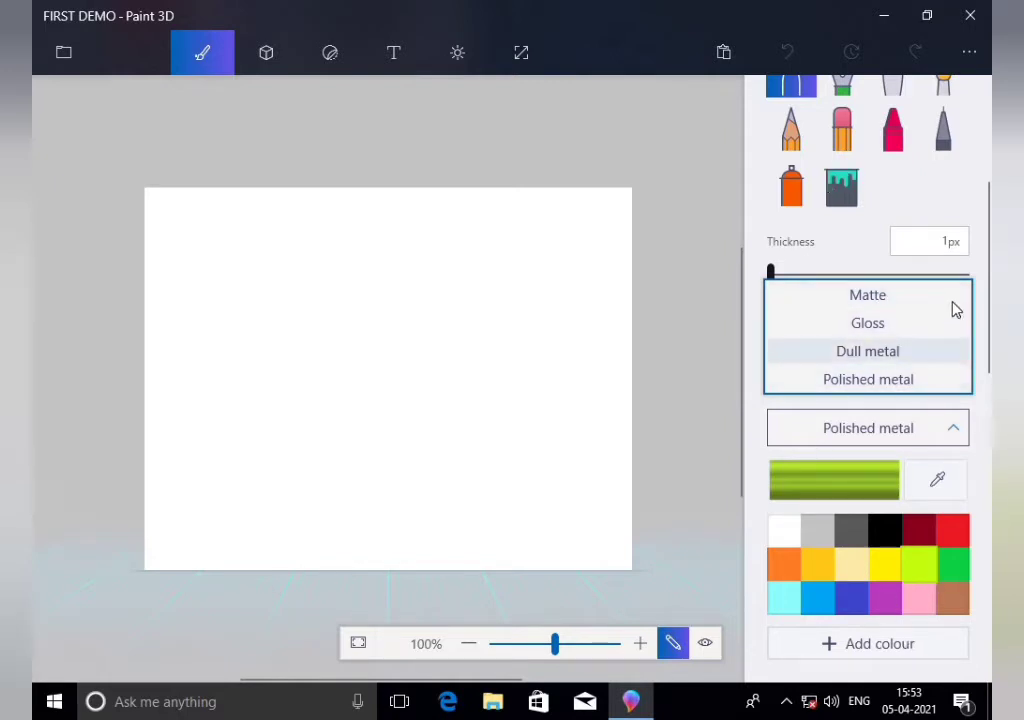
{"action": "left_click", "coordinate": [565, 247]}
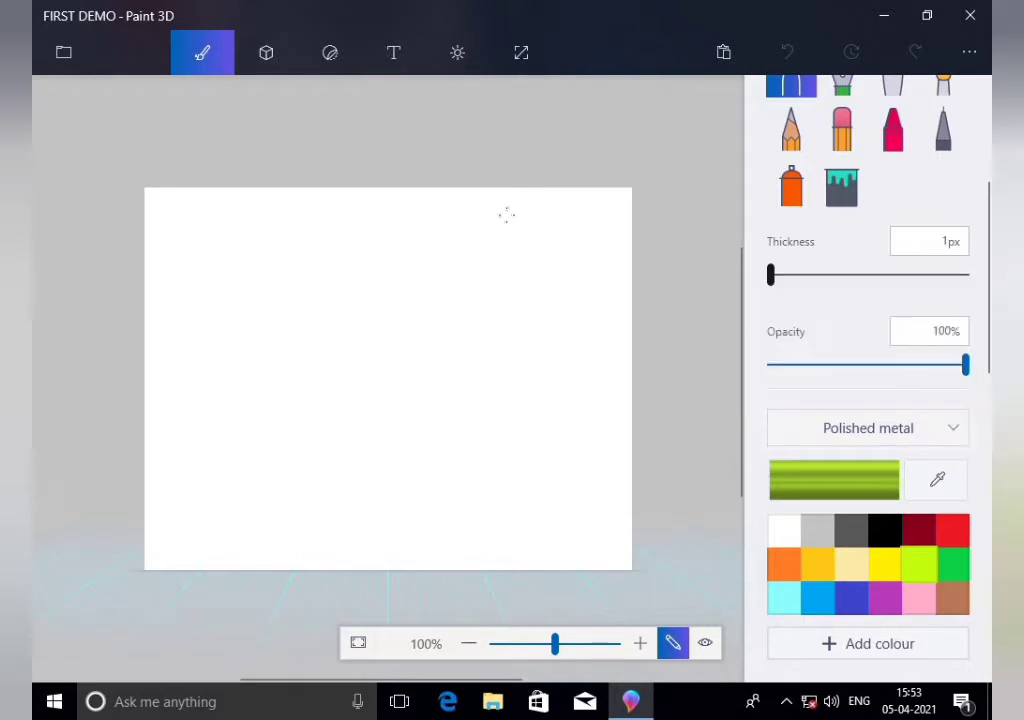
Look through the available 3D models, 3D objects and 3D doodle tools
{"action": "left_click", "coordinate": [270, 64]}
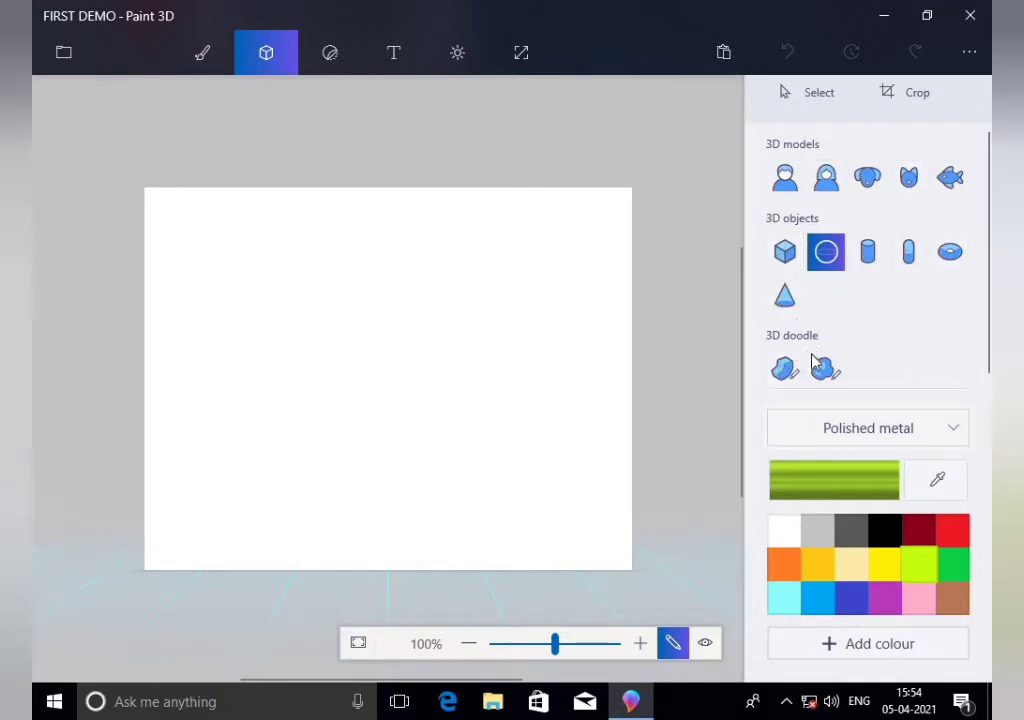
{"action": "scroll", "coordinate": [812, 362], "scroll_direction": "up", "scroll_amount": 1}
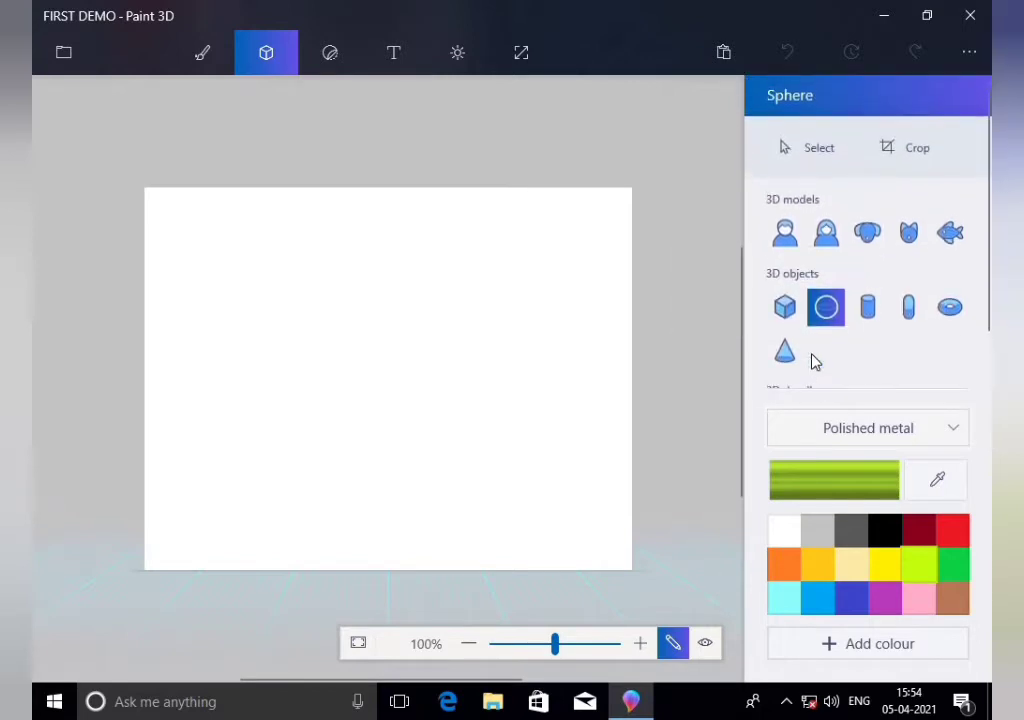
{"action": "scroll", "coordinate": [812, 362], "scroll_direction": "down", "scroll_amount": 1}
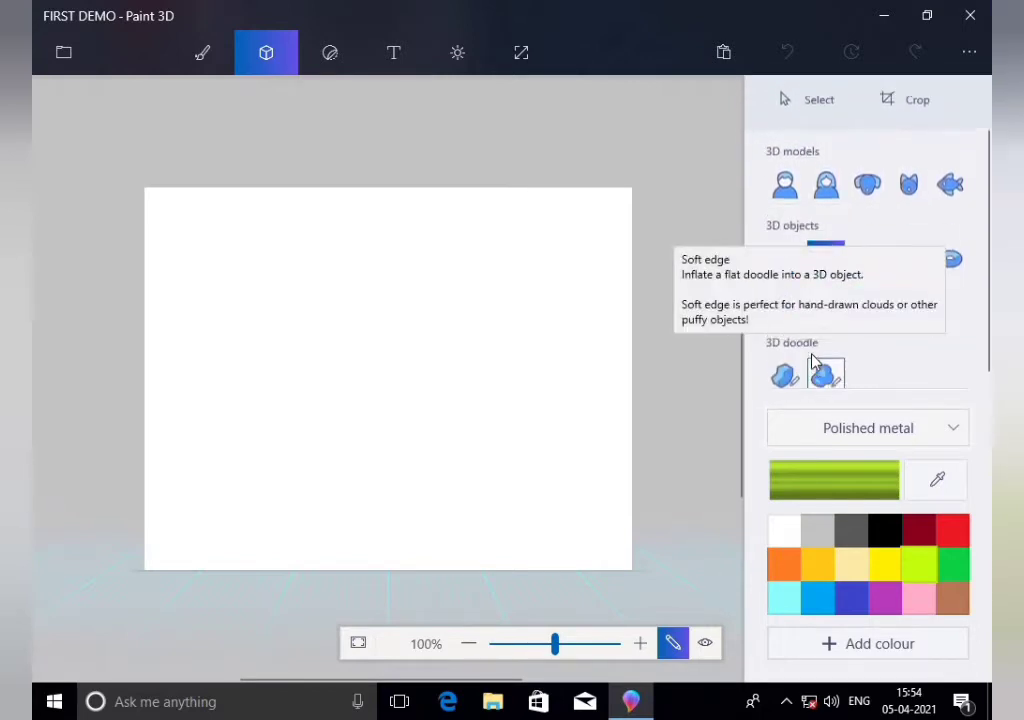
{"action": "scroll", "coordinate": [812, 362], "scroll_direction": "up", "scroll_amount": 1}
{"action": "scroll", "coordinate": [822, 368], "scroll_direction": "down", "scroll_amount": 1}
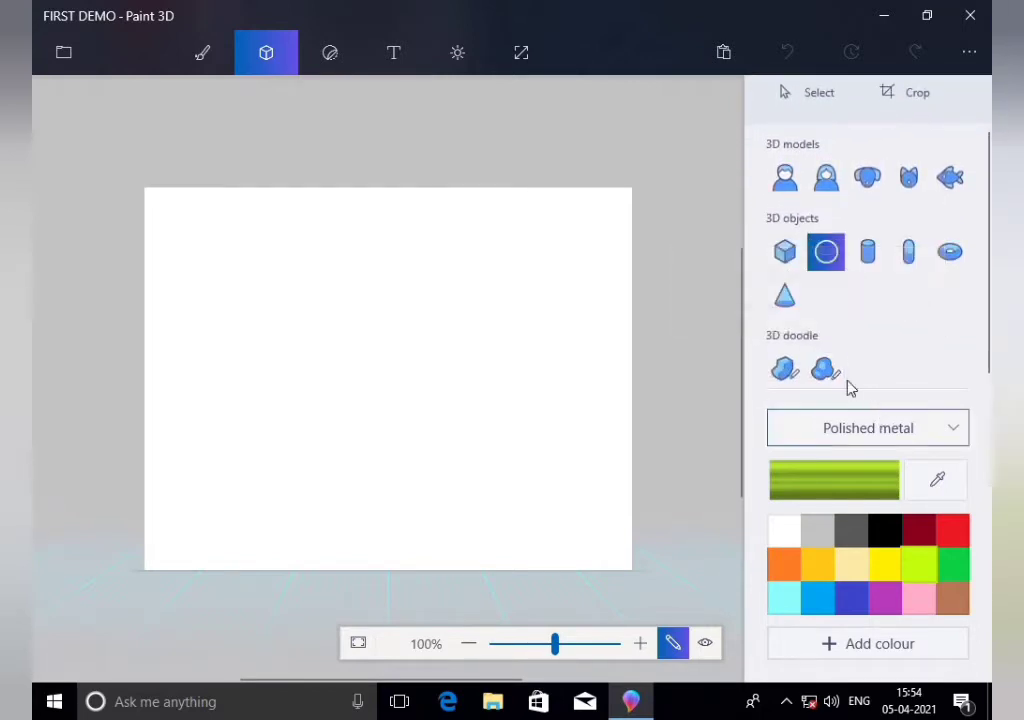
Look through the available 2D shapes and the sticker collection
{"action": "left_click", "coordinate": [331, 55]}
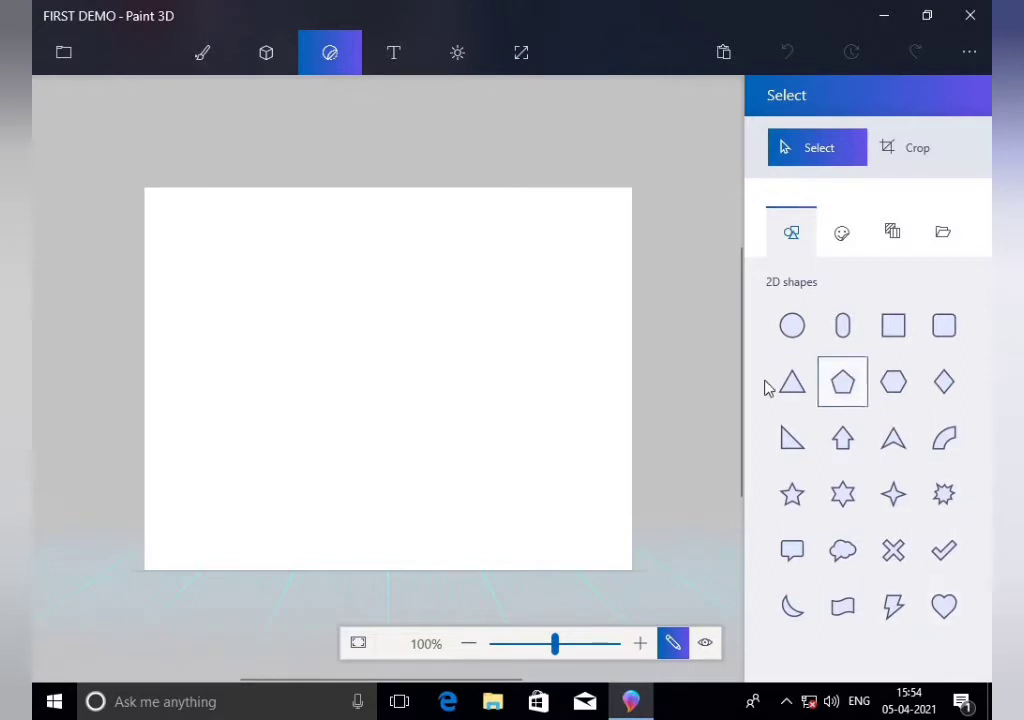
{"action": "left_click", "coordinate": [840, 234]}
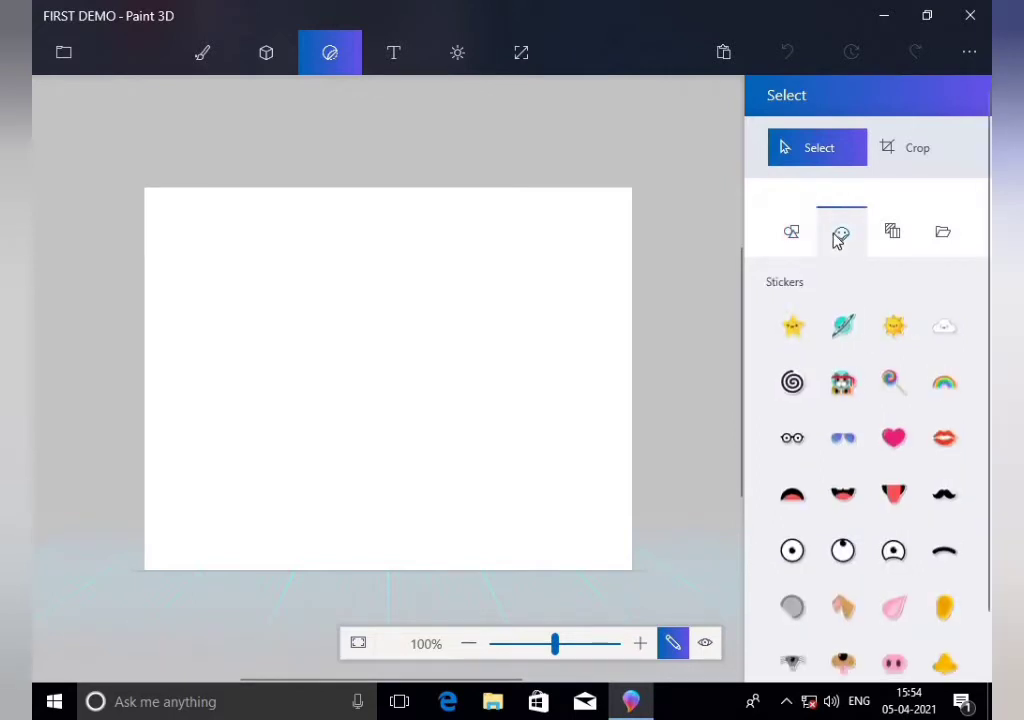
{"action": "scroll", "coordinate": [866, 418], "scroll_direction": "down", "scroll_amount": 1}
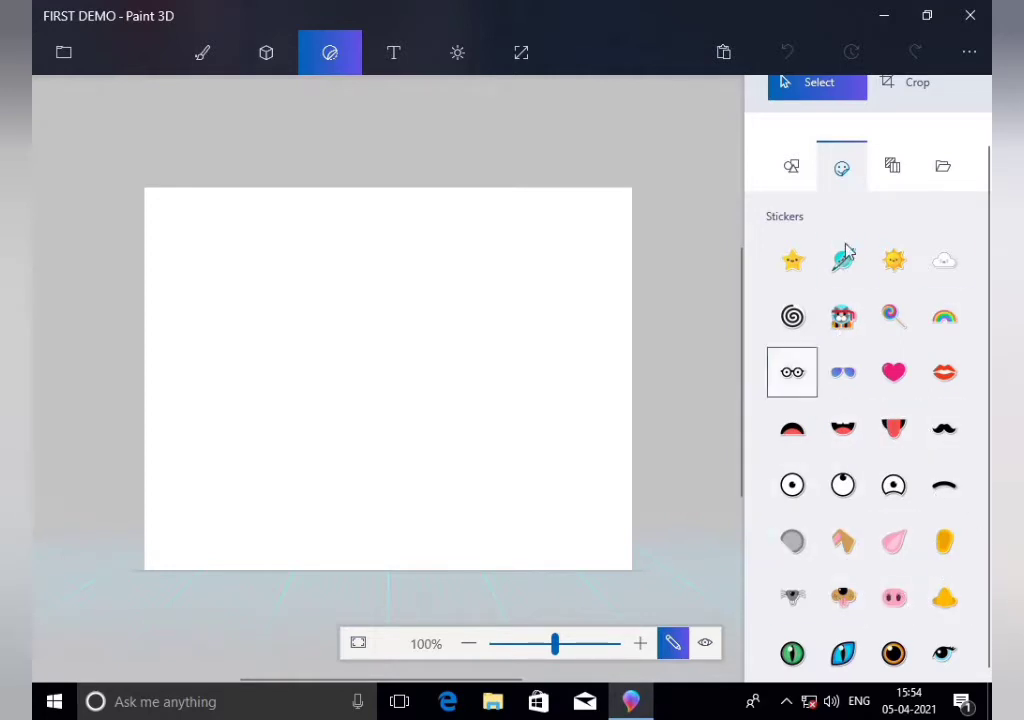
Choose the pebble texture from the available textures and dismiss the help preview
{"action": "left_click", "coordinate": [884, 172]}
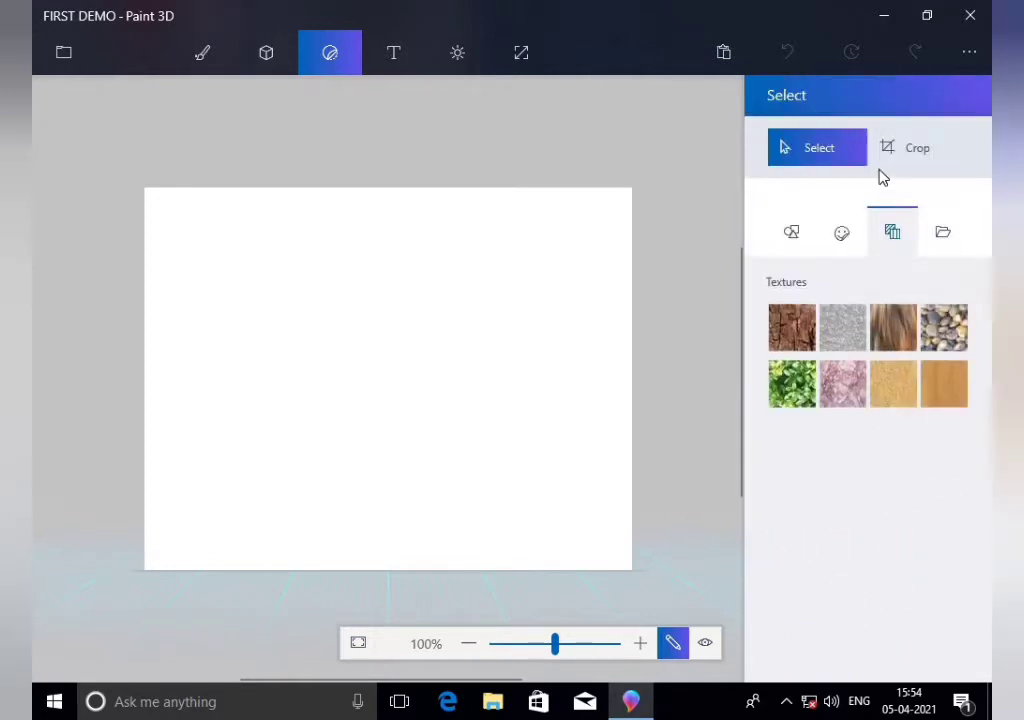
{"action": "left_click", "coordinate": [946, 326]}
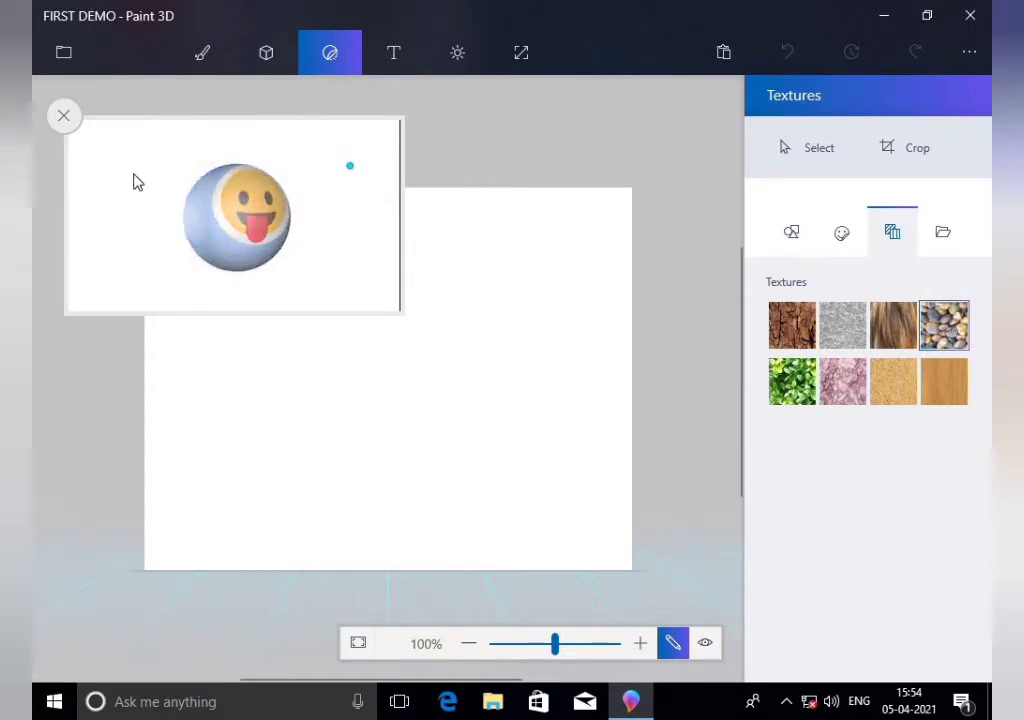
{"action": "left_click", "coordinate": [63, 115]}
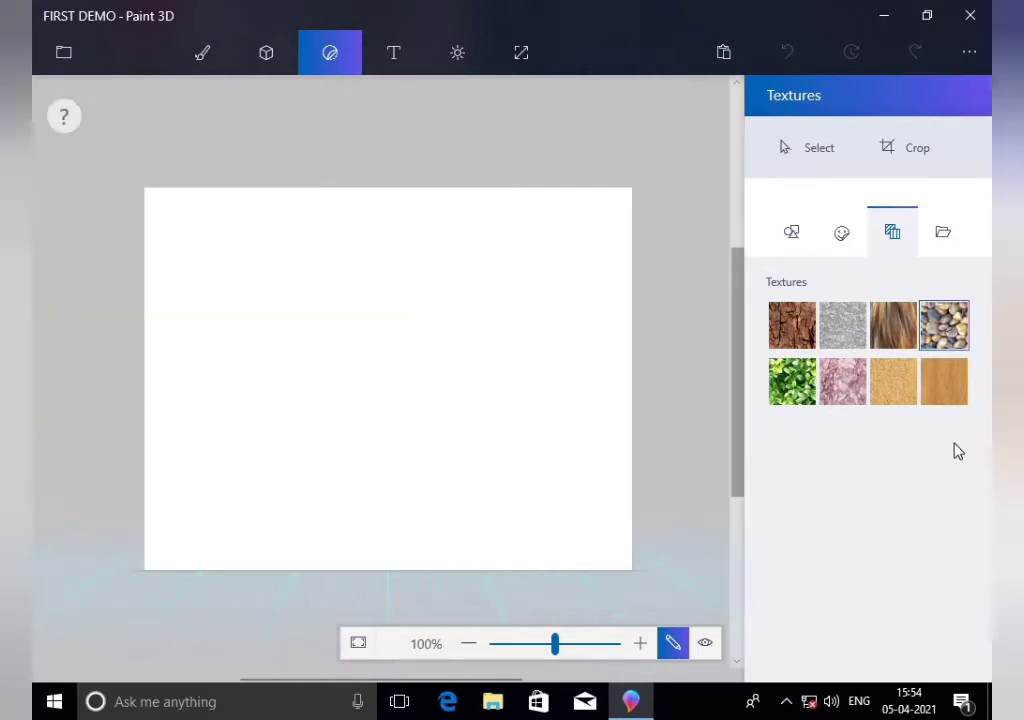
Look at the custom sticker options, opening the file chooser for adding a sticker and closing it without picking an image
{"action": "left_click", "coordinate": [954, 244]}
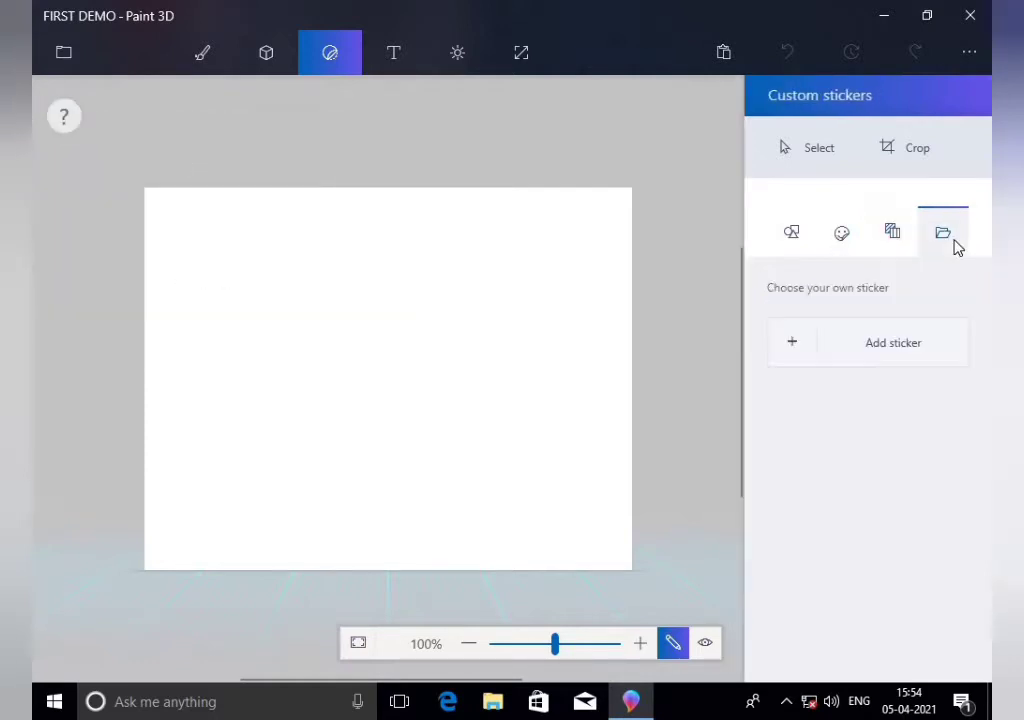
{"action": "left_click", "coordinate": [908, 348]}
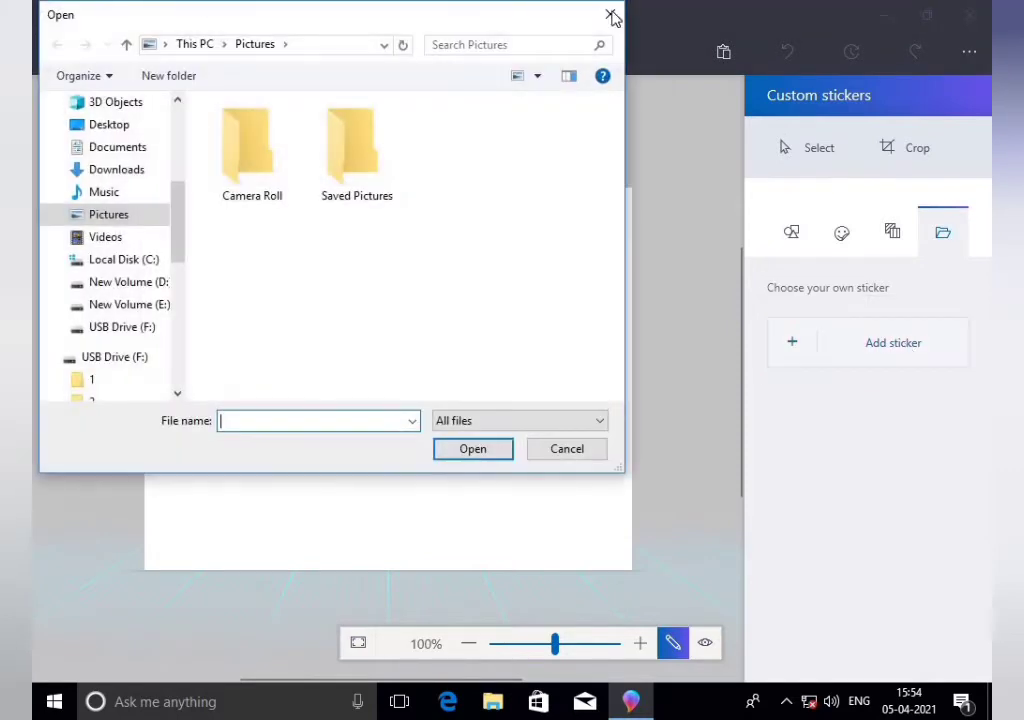
{"action": "left_click", "coordinate": [607, 15]}
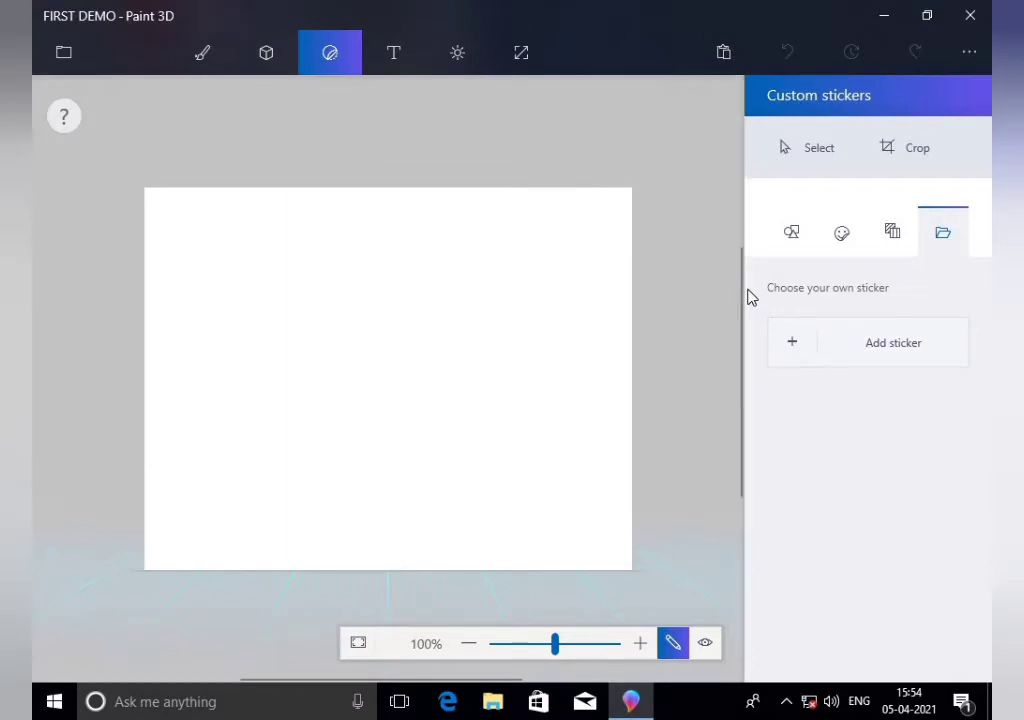
Look through the settings for 2D text and 3D text, ending on 2D text
{"action": "left_click", "coordinate": [390, 53]}
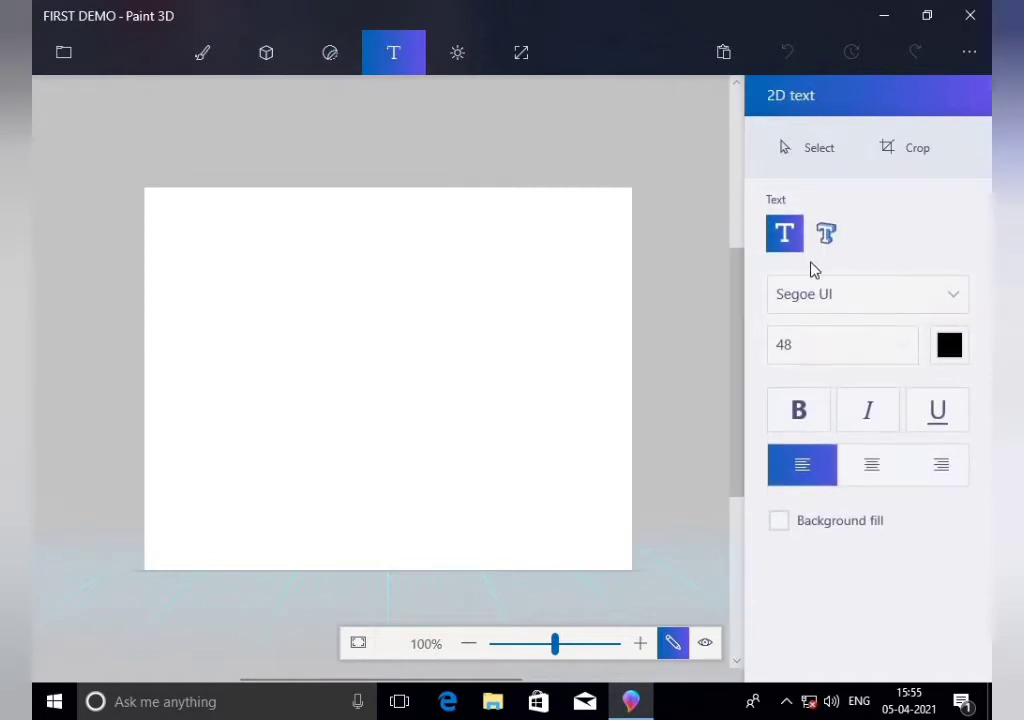
{"action": "left_click", "coordinate": [824, 234]}
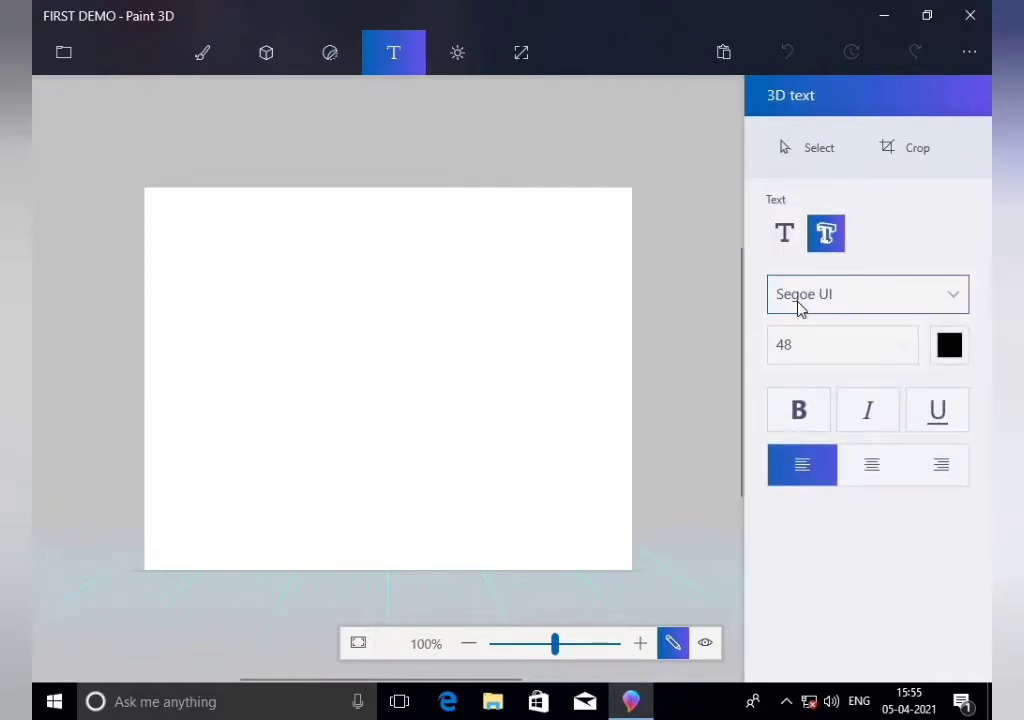
{"action": "left_click", "coordinate": [791, 237]}
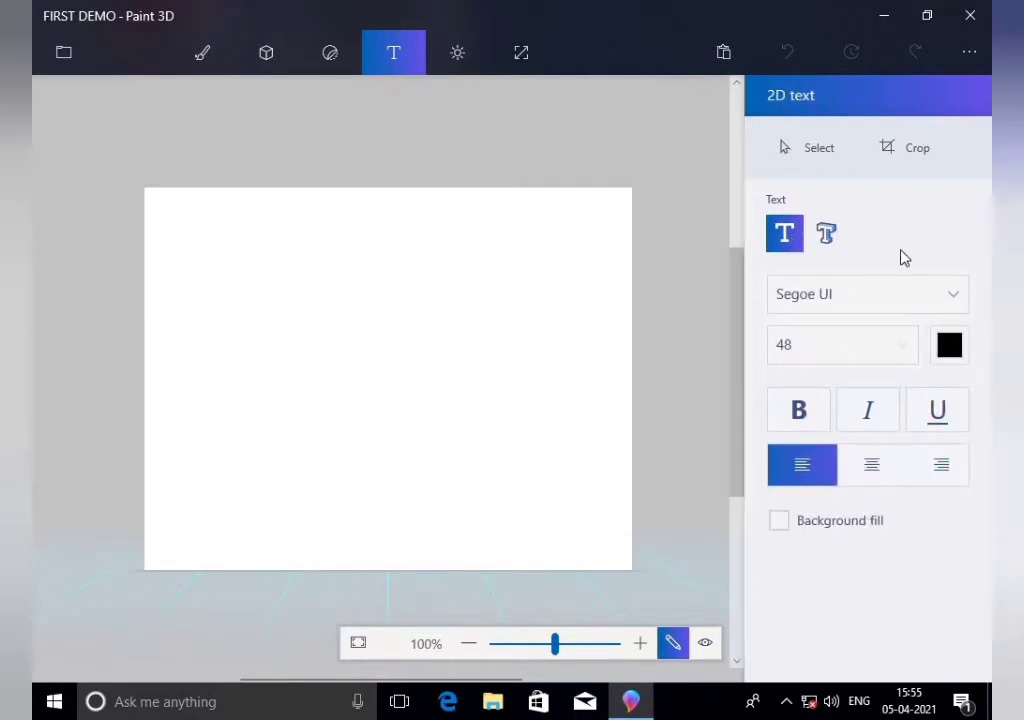
Try out a range of effect filters on the scene, including Lavender and Taffy, and return to the Default filter
{"action": "left_click", "coordinate": [457, 57]}
{"action": "left_click", "coordinate": [835, 254]}
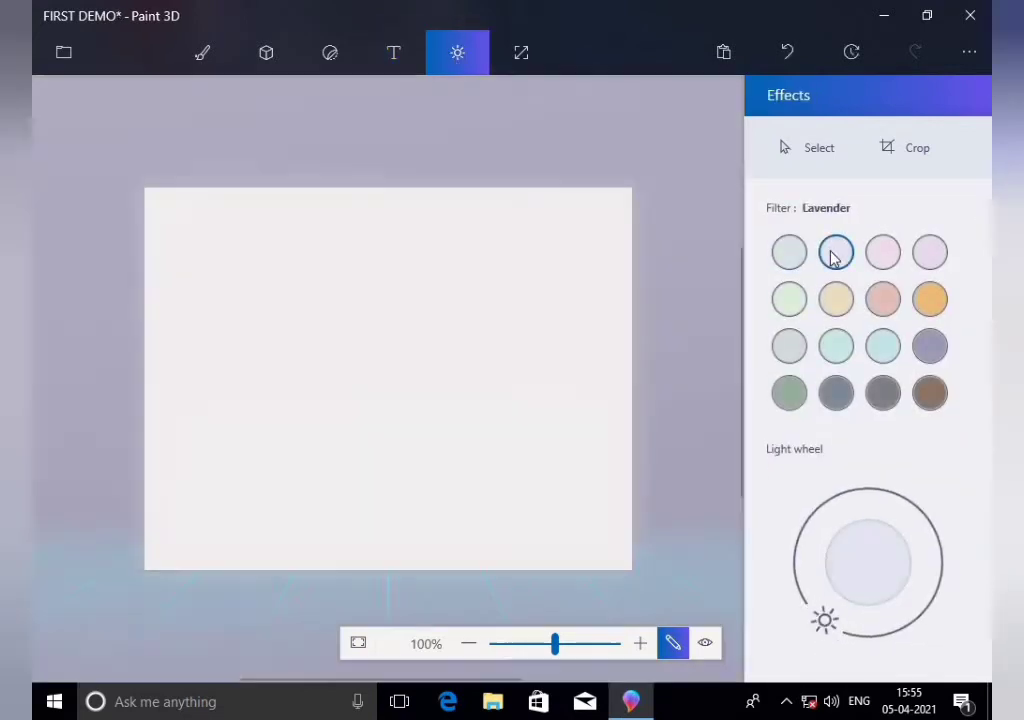
{"action": "left_click", "coordinate": [929, 256]}
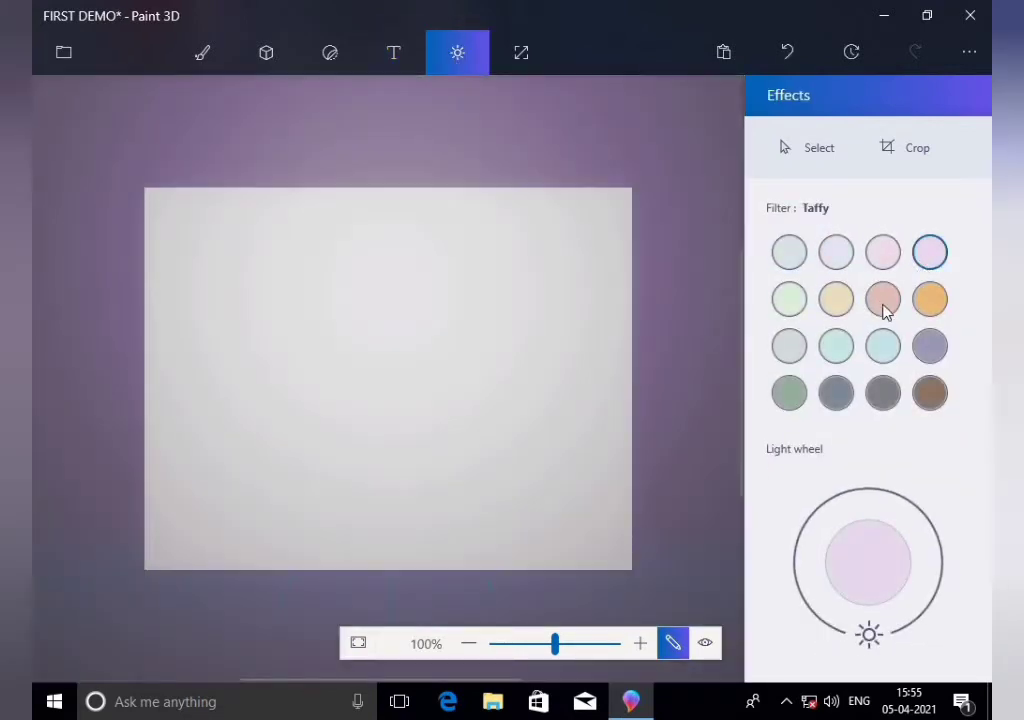
{"action": "left_click", "coordinate": [884, 310]}
{"action": "left_click", "coordinate": [845, 301]}
{"action": "left_click", "coordinate": [845, 346]}
{"action": "left_click", "coordinate": [840, 393]}
{"action": "left_click", "coordinate": [882, 393]}
{"action": "left_click", "coordinate": [915, 394]}
{"action": "left_click", "coordinate": [776, 249]}
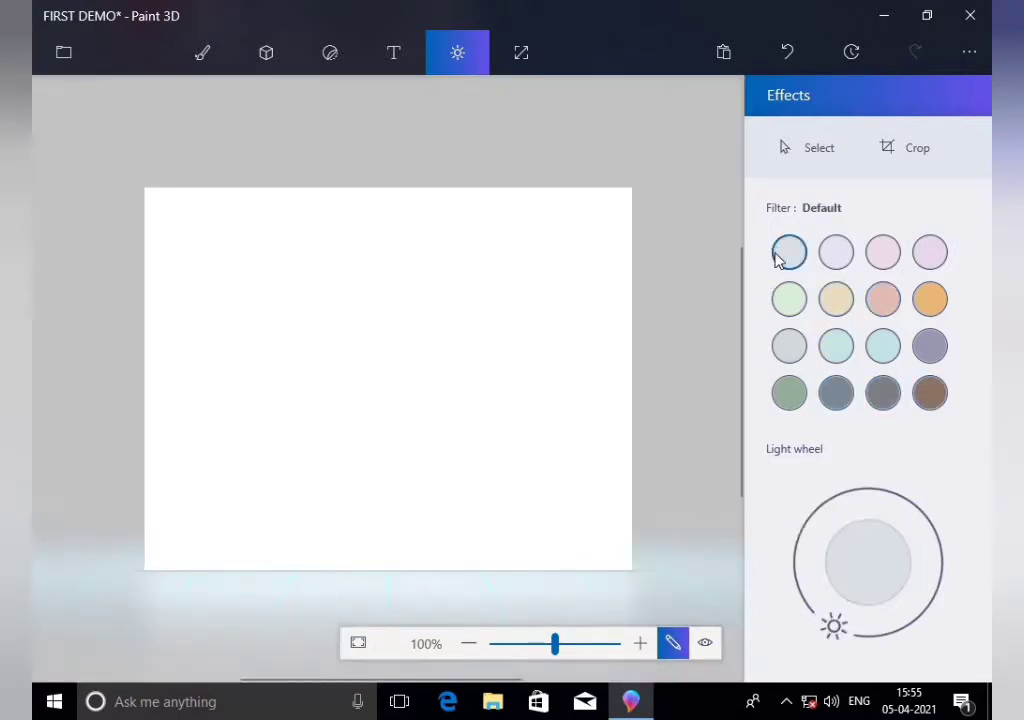
Preview the Lavender, Candy, Taffy and Honey filters in turn and restore the Default filter
{"action": "left_click", "coordinate": [834, 254]}
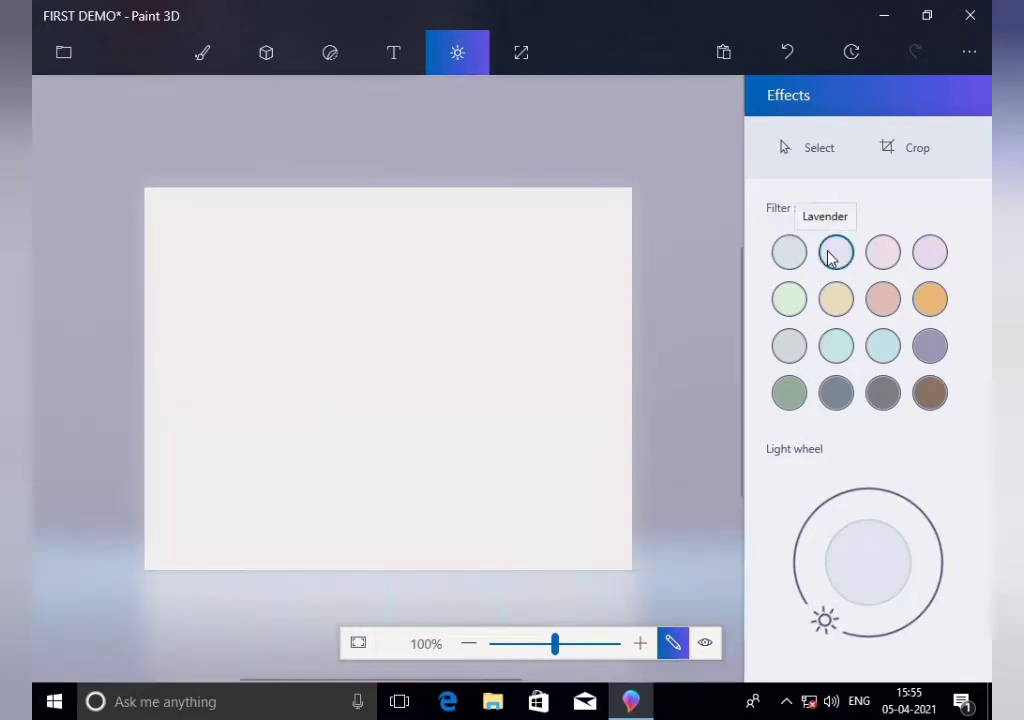
{"action": "left_click", "coordinate": [883, 252]}
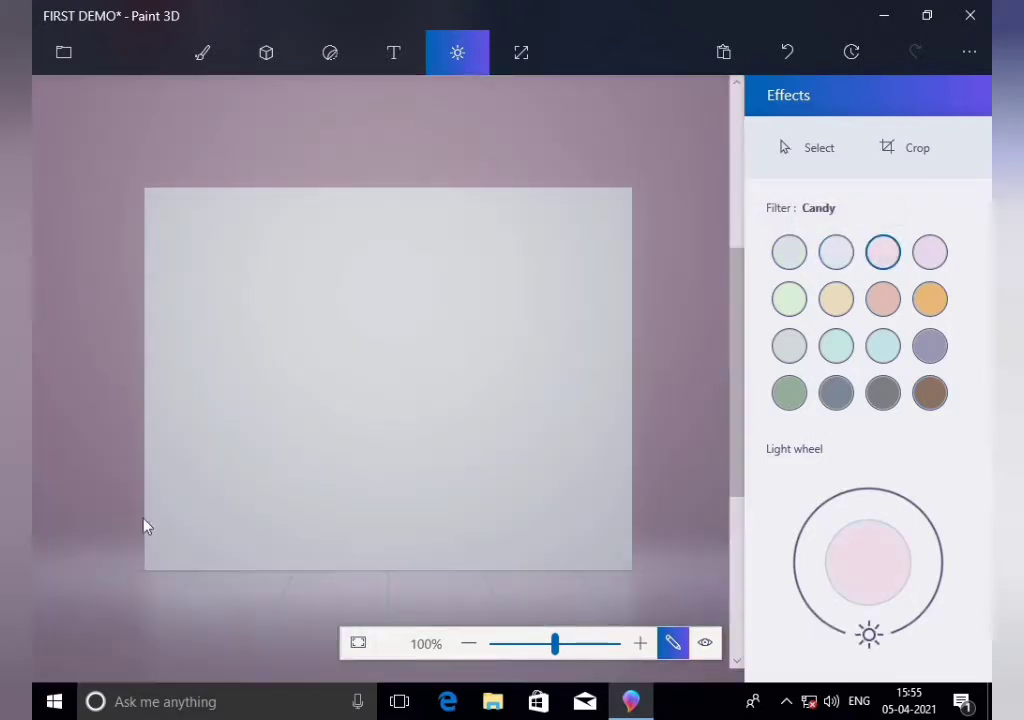
{"action": "left_click", "coordinate": [930, 253]}
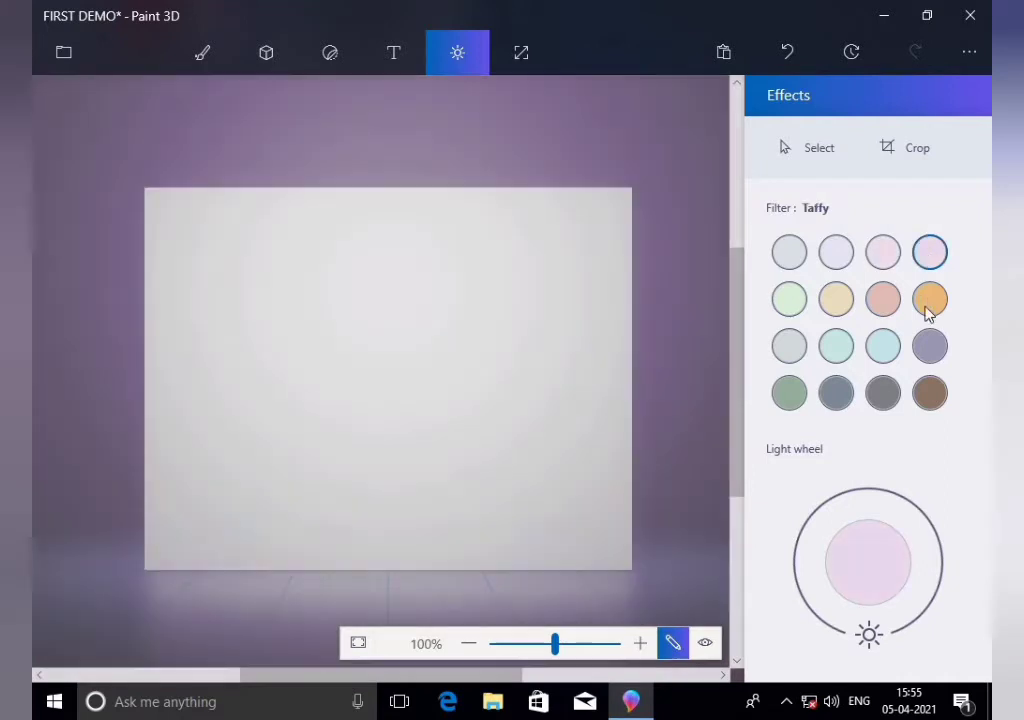
{"action": "left_click", "coordinate": [929, 305]}
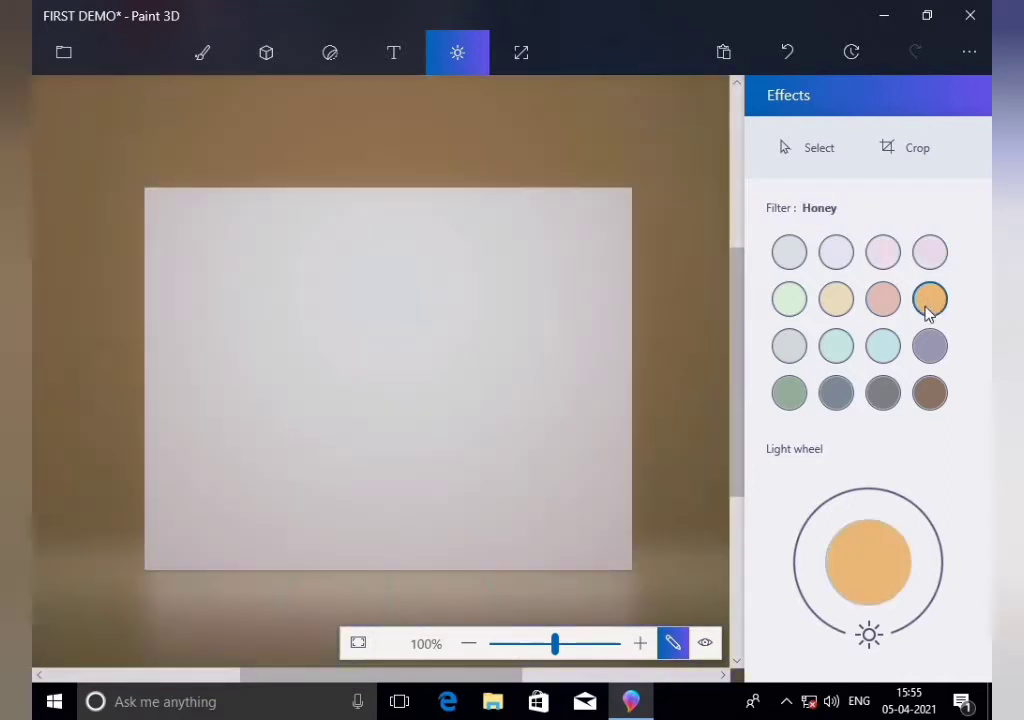
{"action": "left_click", "coordinate": [801, 255]}
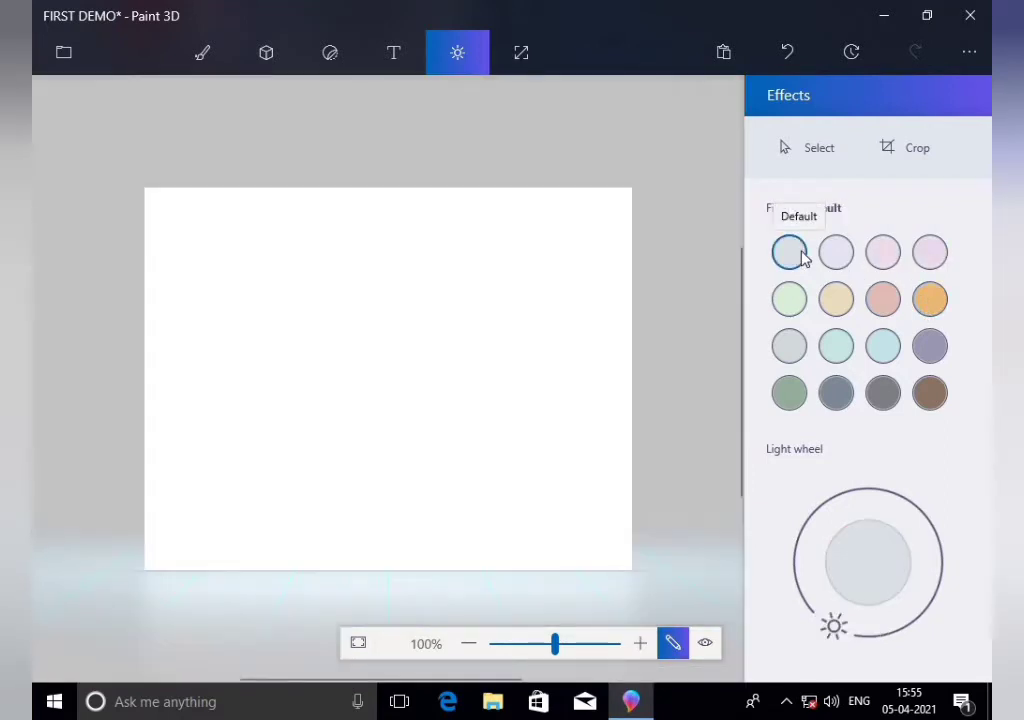
Enlarge the canvas to about 138% width and 147% height, and briefly preview it in 3D view
{"action": "left_click", "coordinate": [523, 55]}
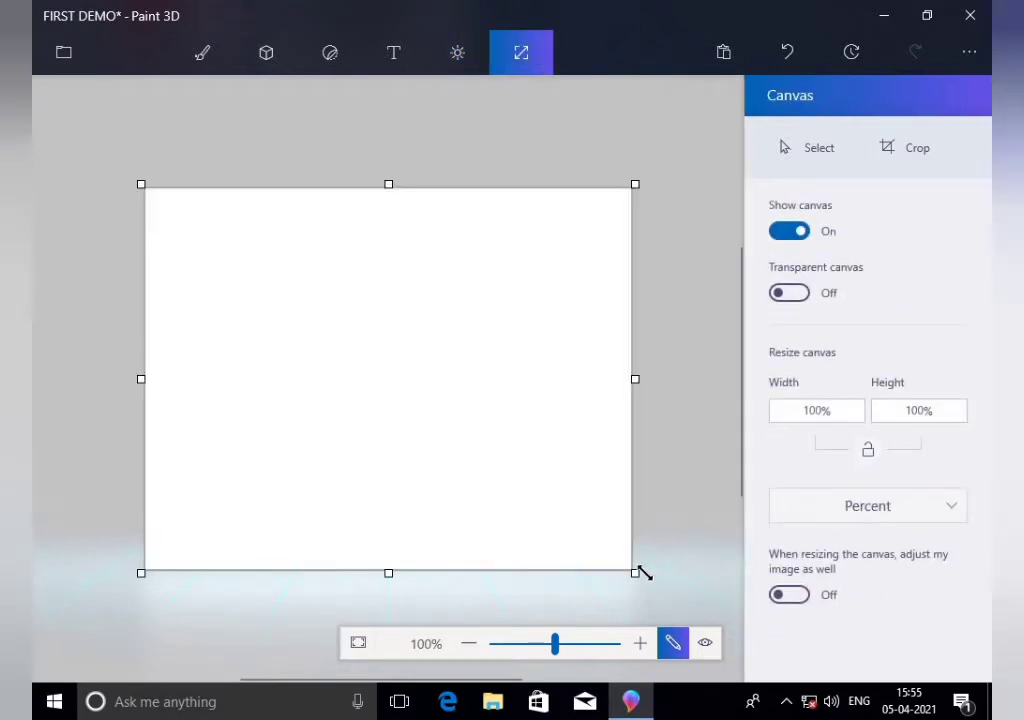
{"action": "left_click_drag", "start_coordinate": [634, 571], "coordinate": [740, 680]}
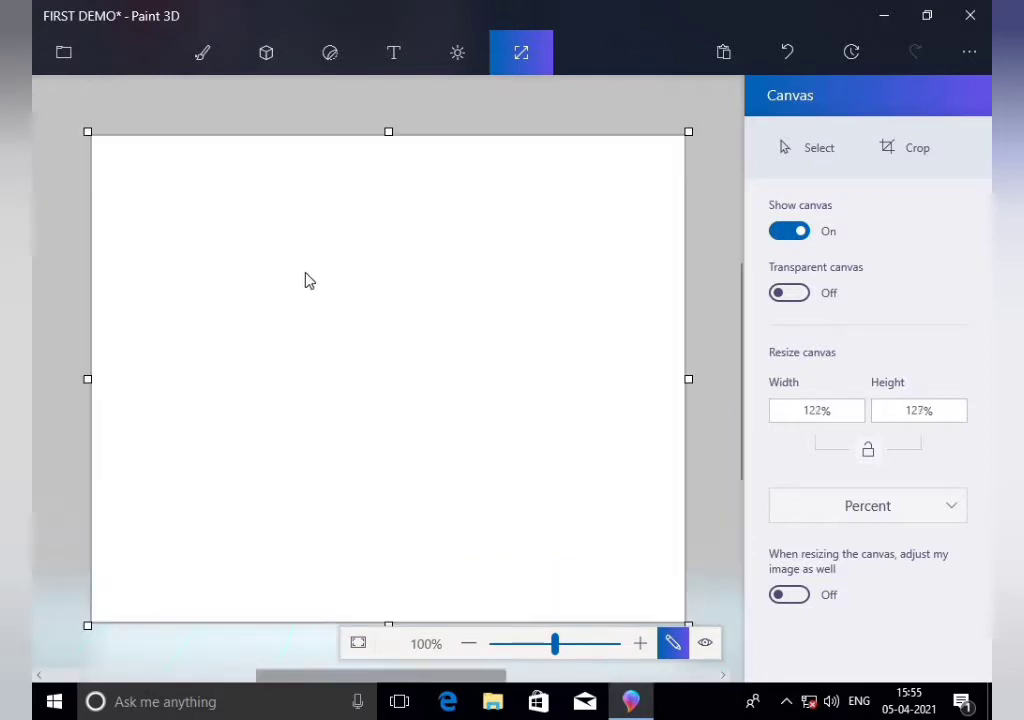
{"action": "left_click_drag", "start_coordinate": [57, 108], "coordinate": [35, 64]}
{"action": "left_click_drag", "start_coordinate": [704, 373], "coordinate": [738, 373]}
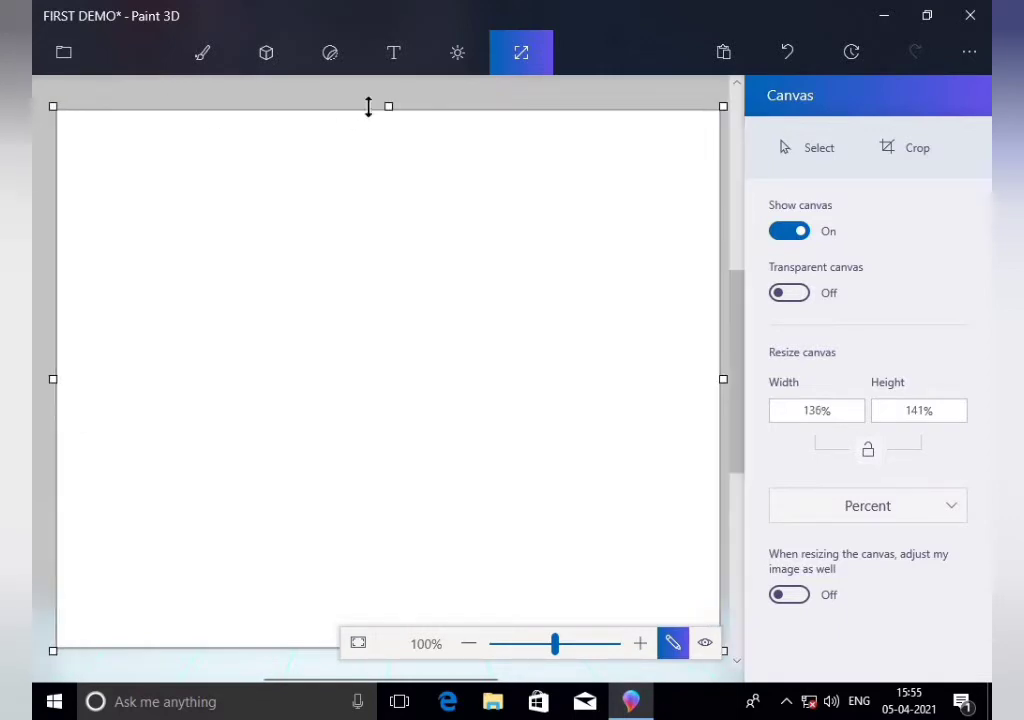
{"action": "left_click_drag", "start_coordinate": [389, 105], "coordinate": [390, 88]}
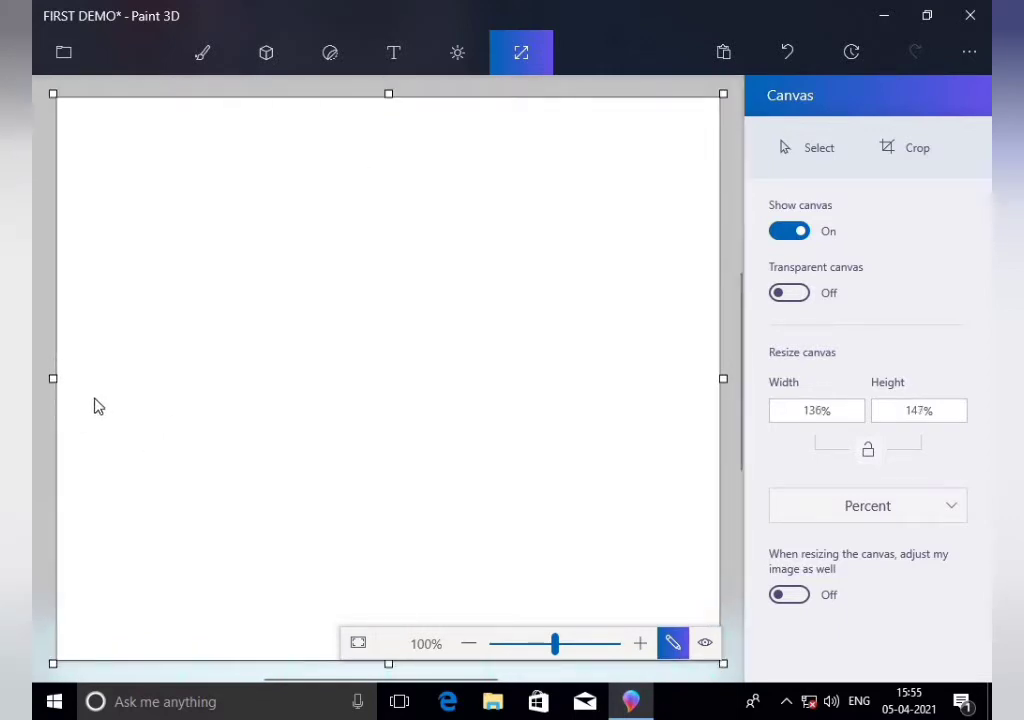
{"action": "left_click_drag", "start_coordinate": [52, 378], "coordinate": [48, 378]}
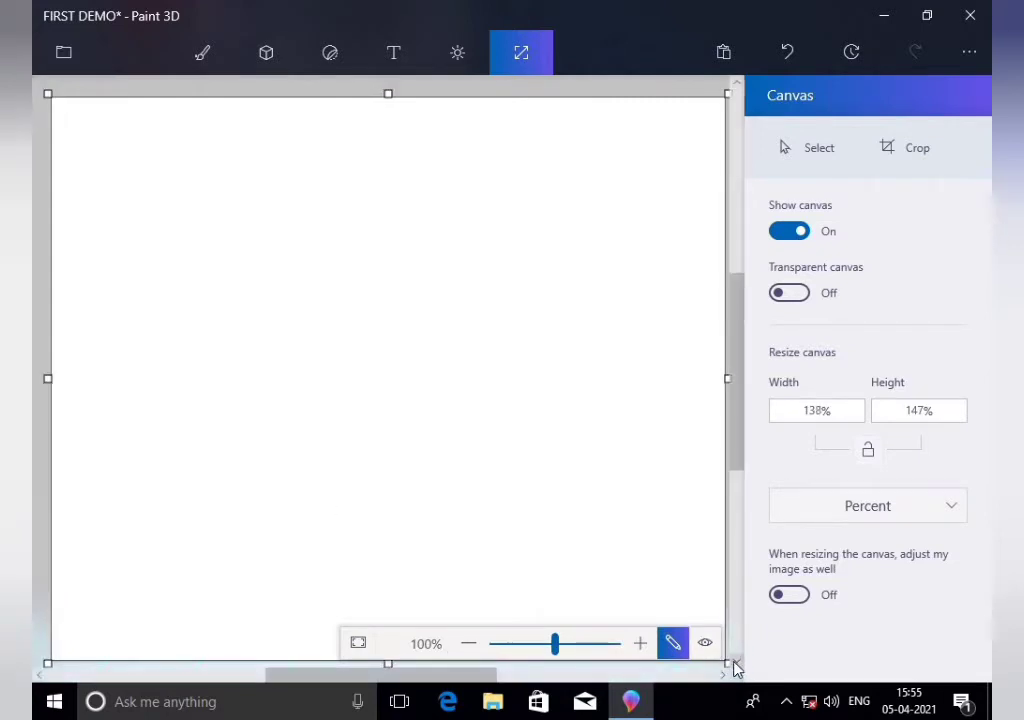
{"action": "left_click", "coordinate": [706, 643]}
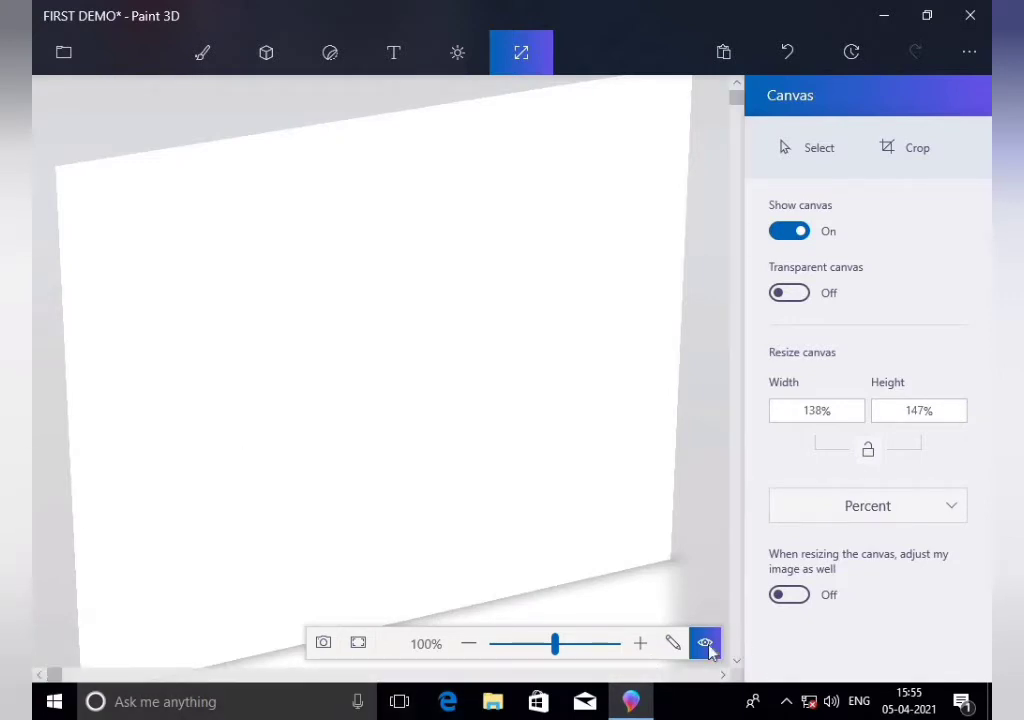
{"action": "left_click", "coordinate": [673, 643]}
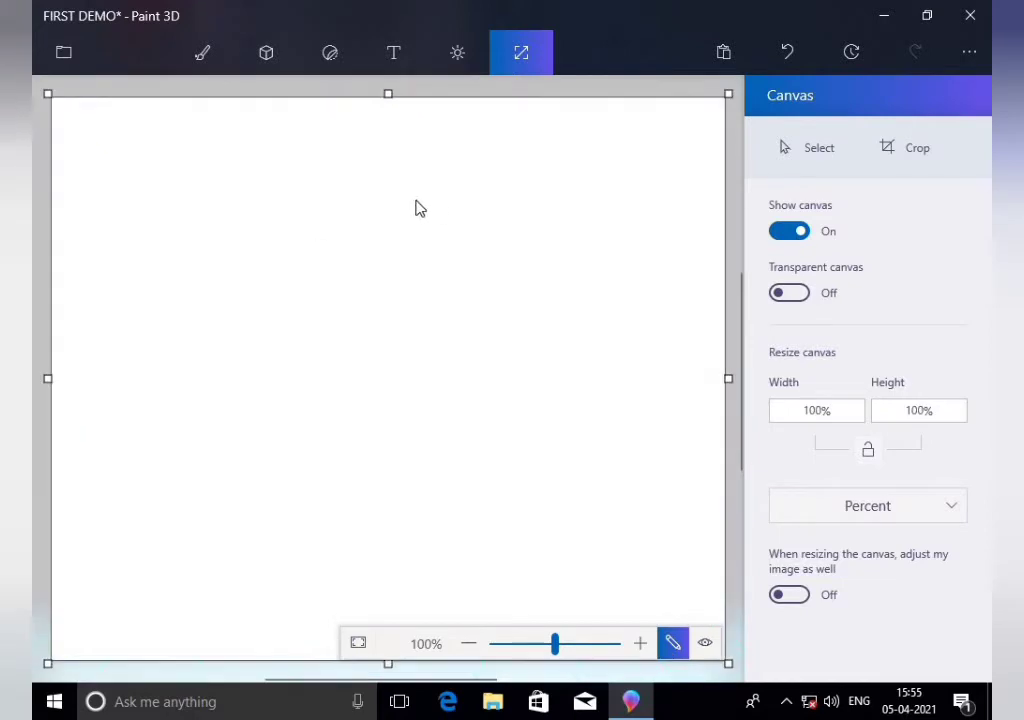
Show the toolbar labels and draw a large 3D fish model in lime polished metal across the upper part of the canvas
{"action": "left_click", "coordinate": [276, 62]}
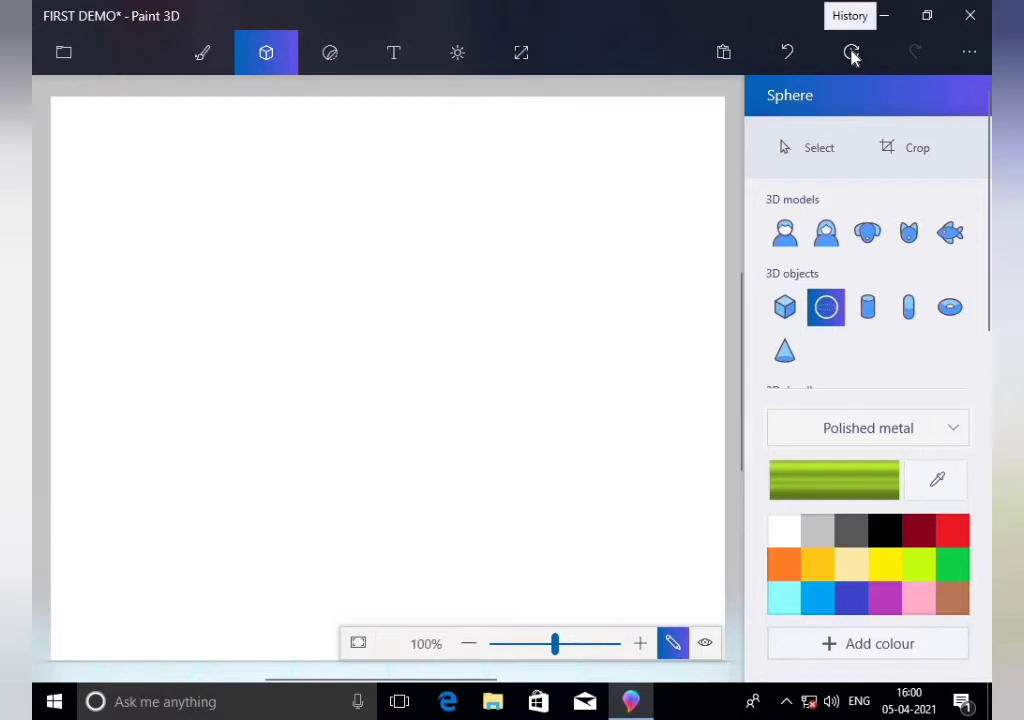
{"action": "left_click", "coordinate": [971, 57]}
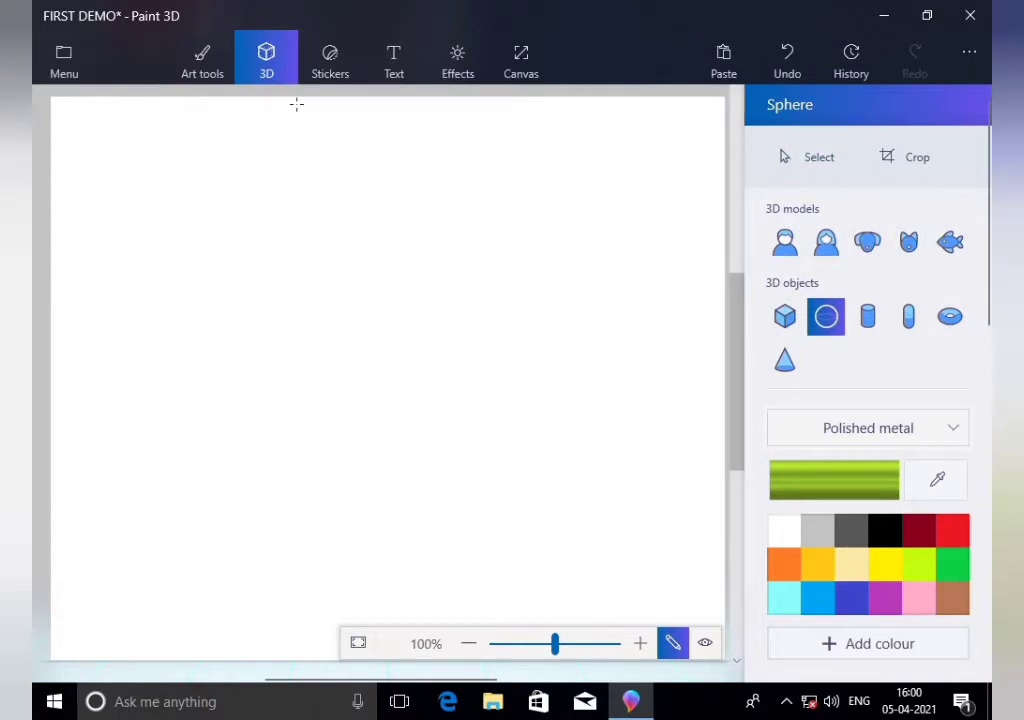
{"action": "left_click", "coordinate": [950, 242]}
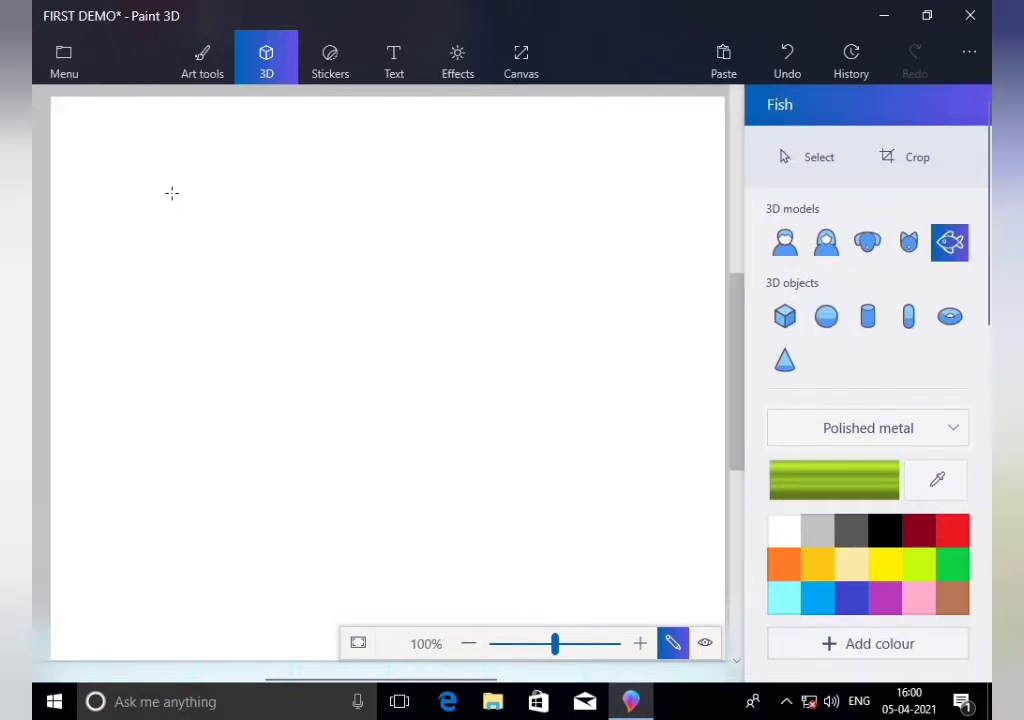
{"action": "left_click_drag", "start_coordinate": [107, 134], "coordinate": [562, 450]}
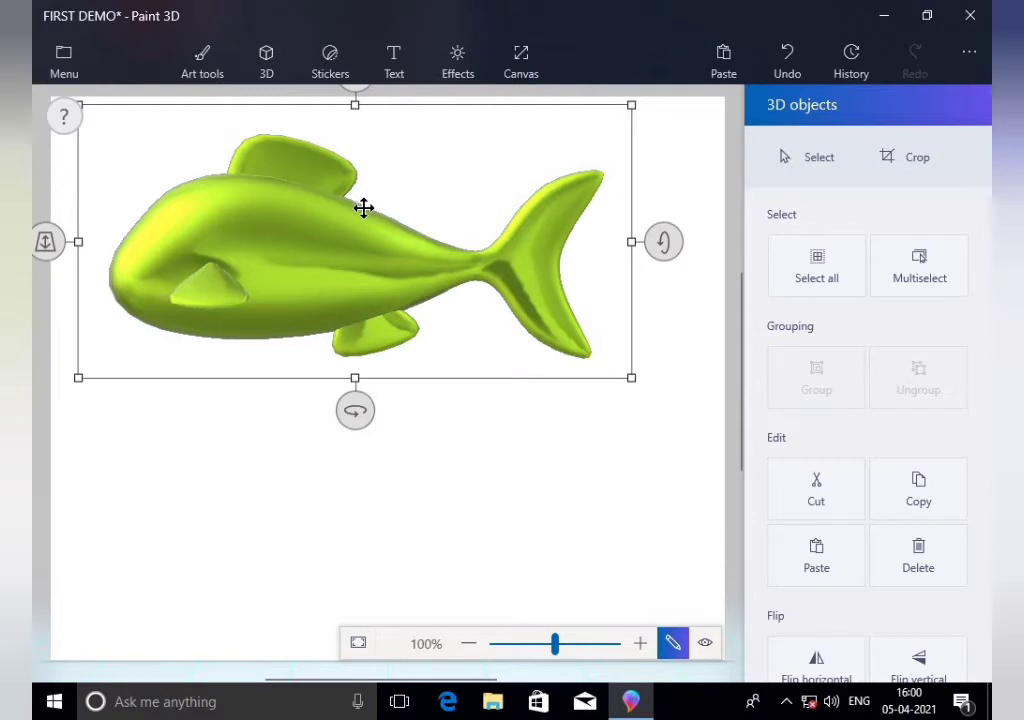
Set the material to Matte and edit the current colour to dark olive green, hex 47551e
{"action": "left_click", "coordinate": [270, 66]}
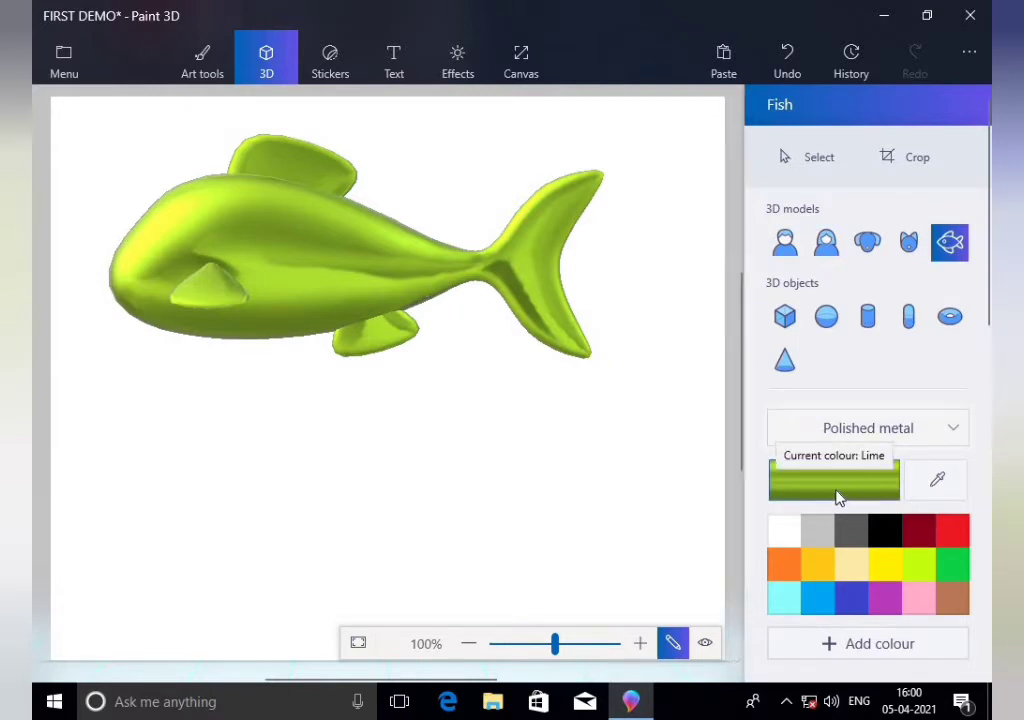
{"action": "left_click", "coordinate": [864, 433]}
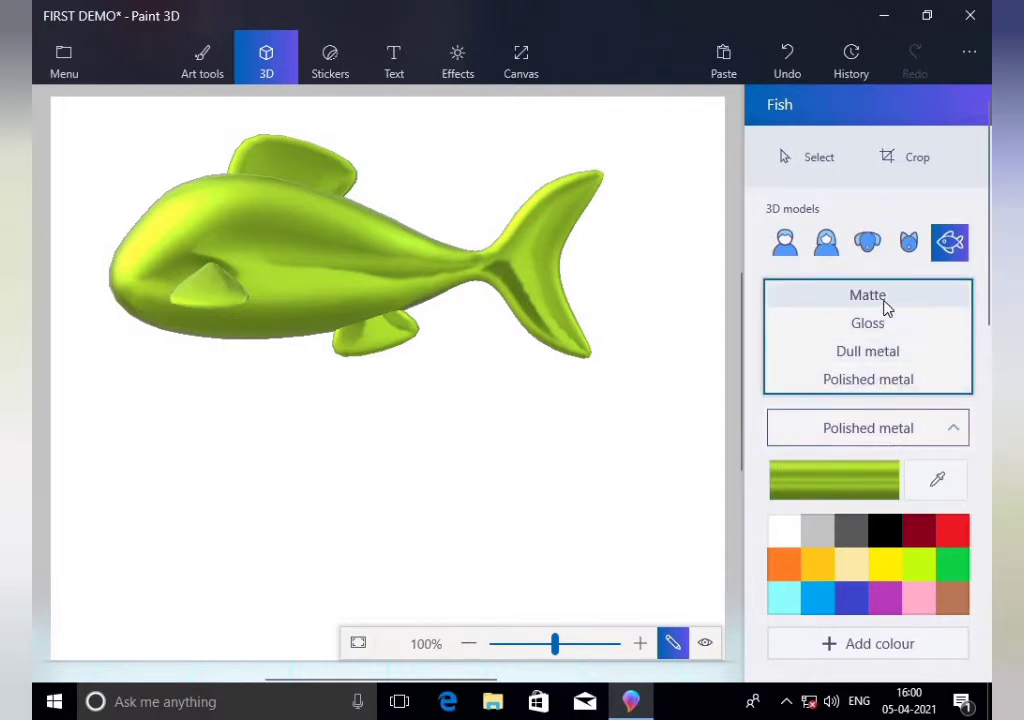
{"action": "left_click", "coordinate": [882, 296]}
{"action": "left_click", "coordinate": [850, 488]}
{"action": "mouse_move", "coordinate": [590, 204]}
{"action": "left_mouse_down"}
{"action": "mouse_move", "coordinate": [575, 336]}
{"action": "mouse_move", "coordinate": [498, 357]}
{"action": "left_mouse_up"}
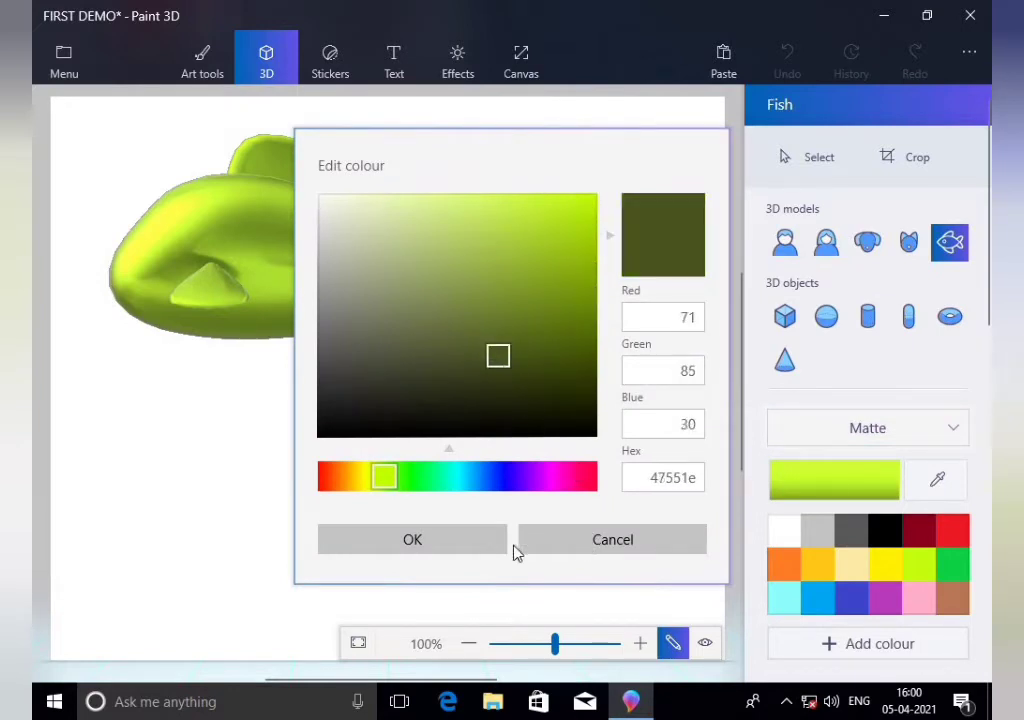
{"action": "left_click", "coordinate": [434, 549]}
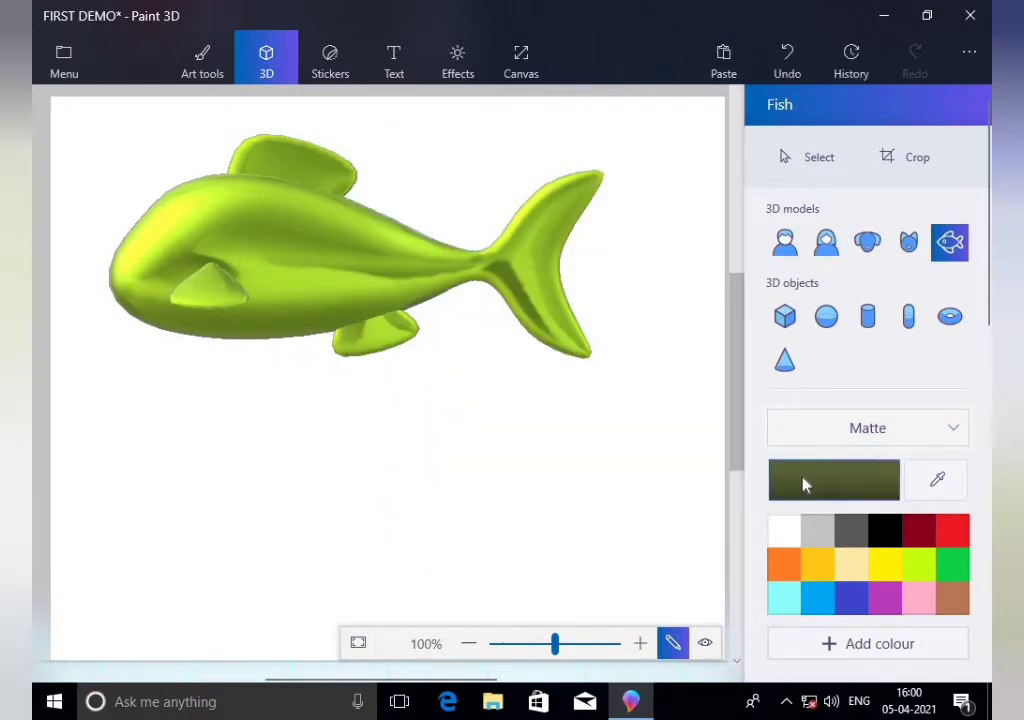
Fill the fish with the matte olive green using the Fill tool
{"action": "left_click", "coordinate": [201, 55]}
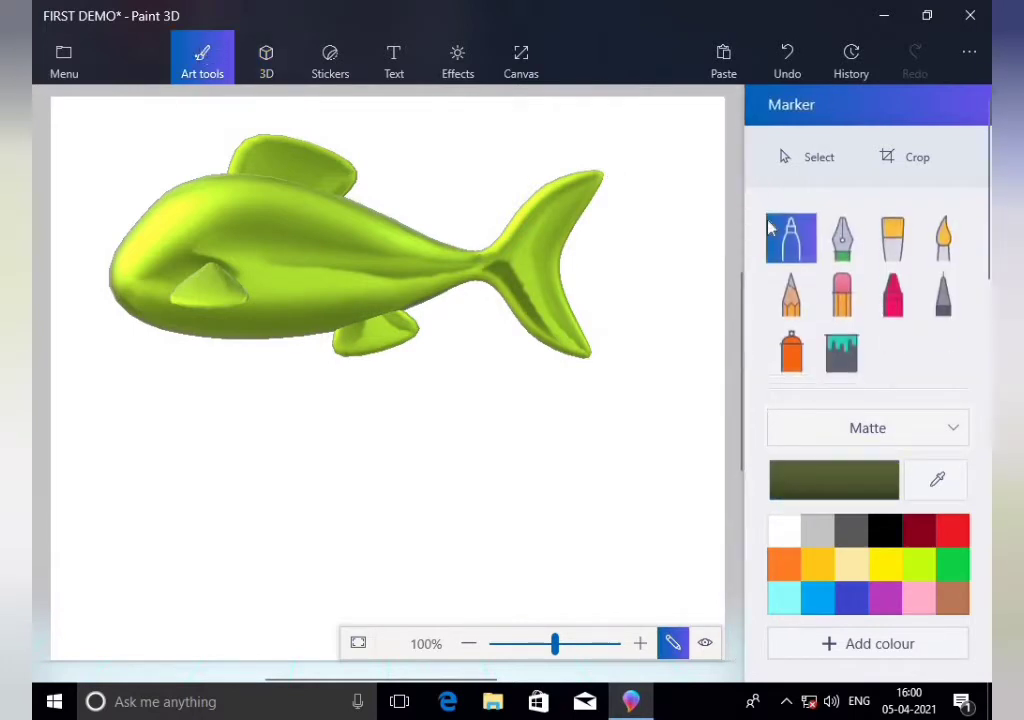
{"action": "left_click", "coordinate": [843, 355]}
{"action": "left_click", "coordinate": [259, 257]}
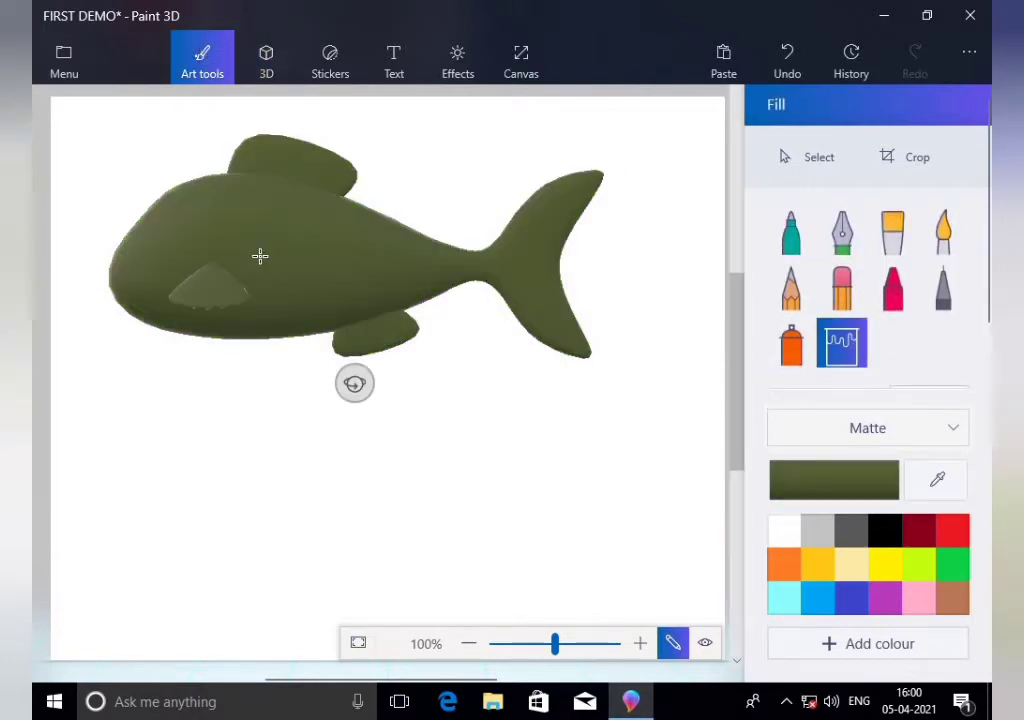
Change the fill material to Gloss, keep the olive green colour 47551e, and refill the fish
{"action": "left_click", "coordinate": [866, 426]}
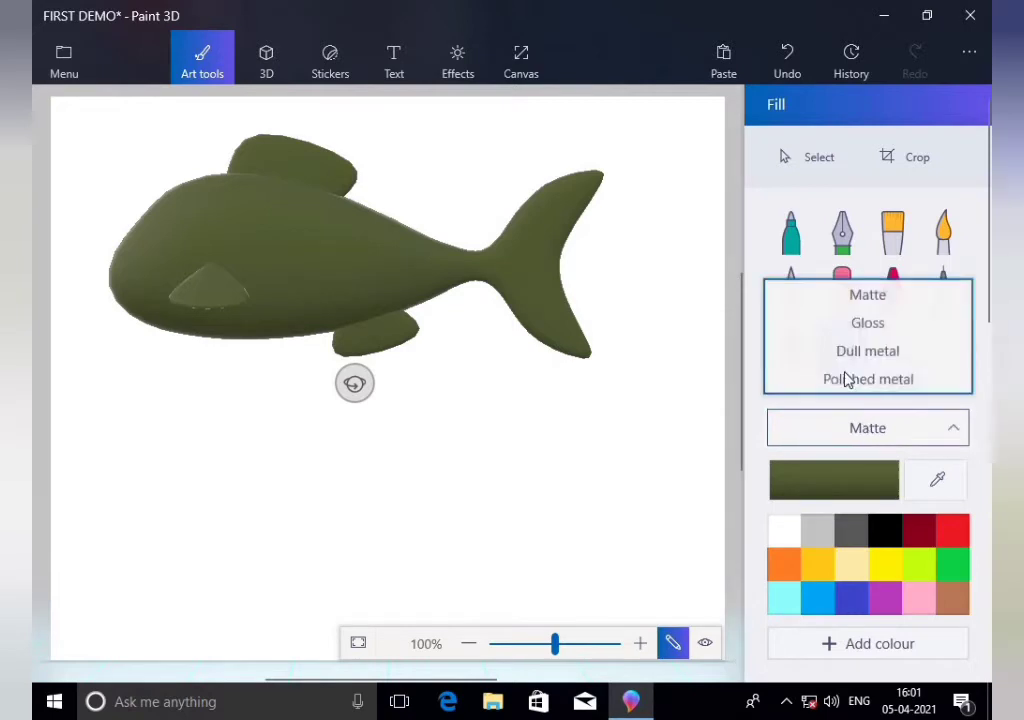
{"action": "left_click", "coordinate": [851, 331]}
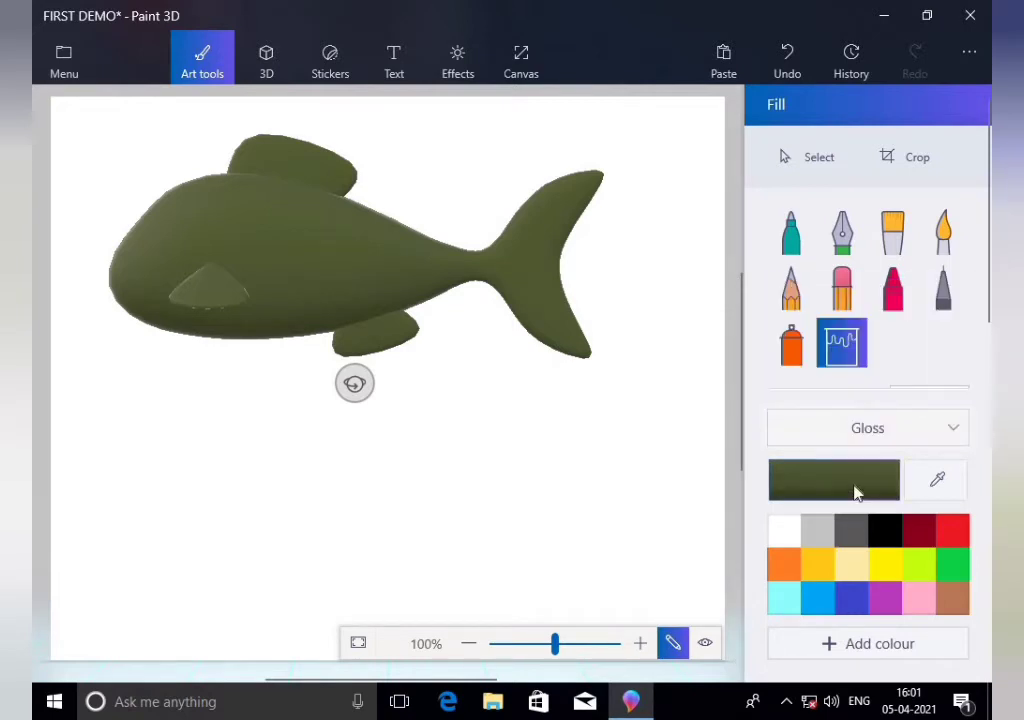
{"action": "left_click", "coordinate": [855, 489]}
{"action": "left_click", "coordinate": [489, 541]}
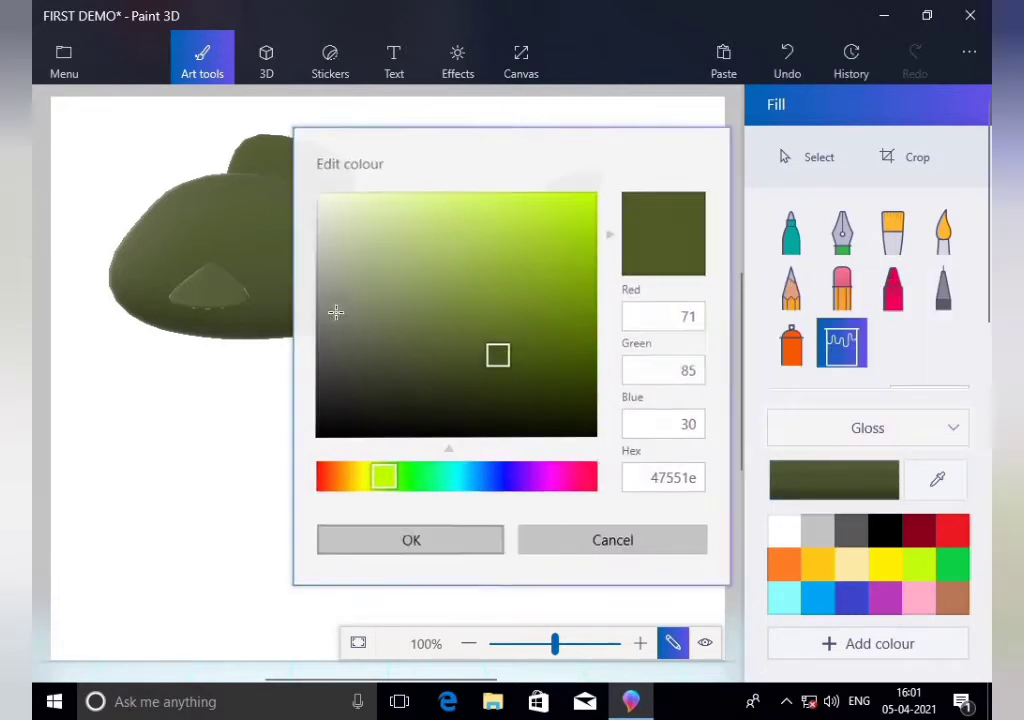
{"action": "left_click", "coordinate": [281, 251]}
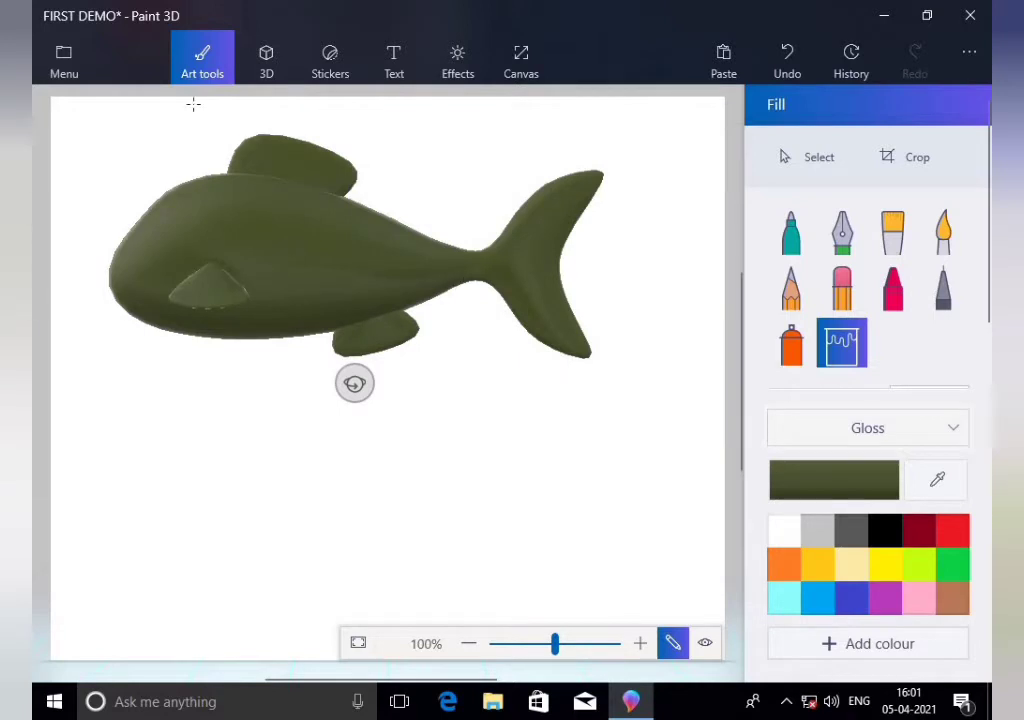
Change the fill material to Dull metal, choose the gold colour, and refill the fish
{"action": "left_click", "coordinate": [876, 436]}
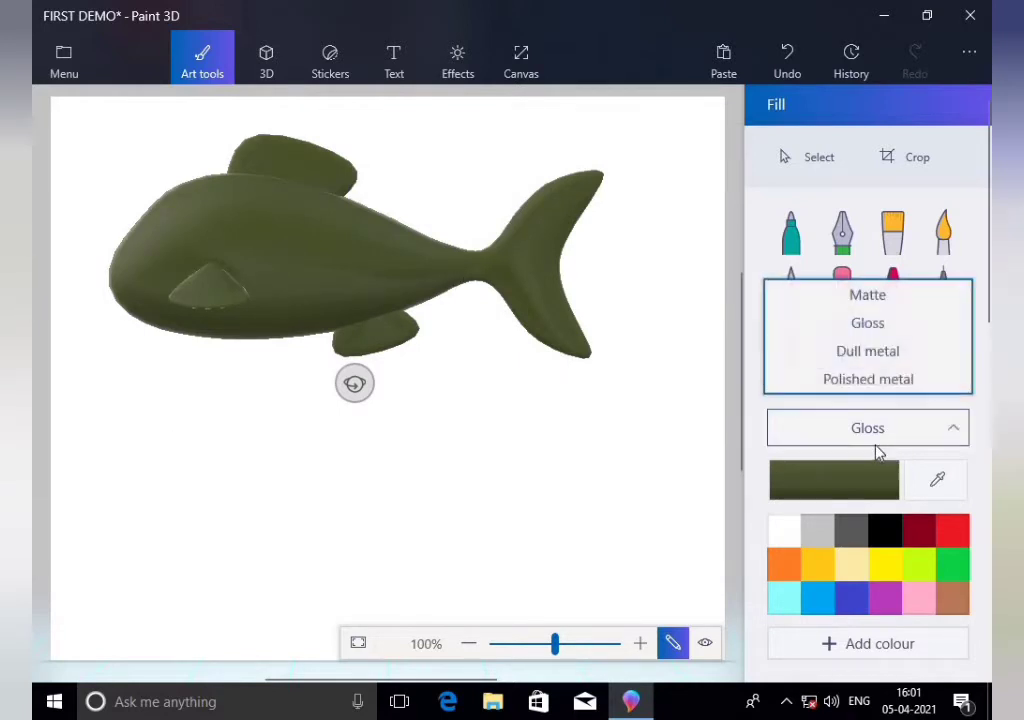
{"action": "left_click", "coordinate": [880, 352]}
{"action": "left_click", "coordinate": [826, 568]}
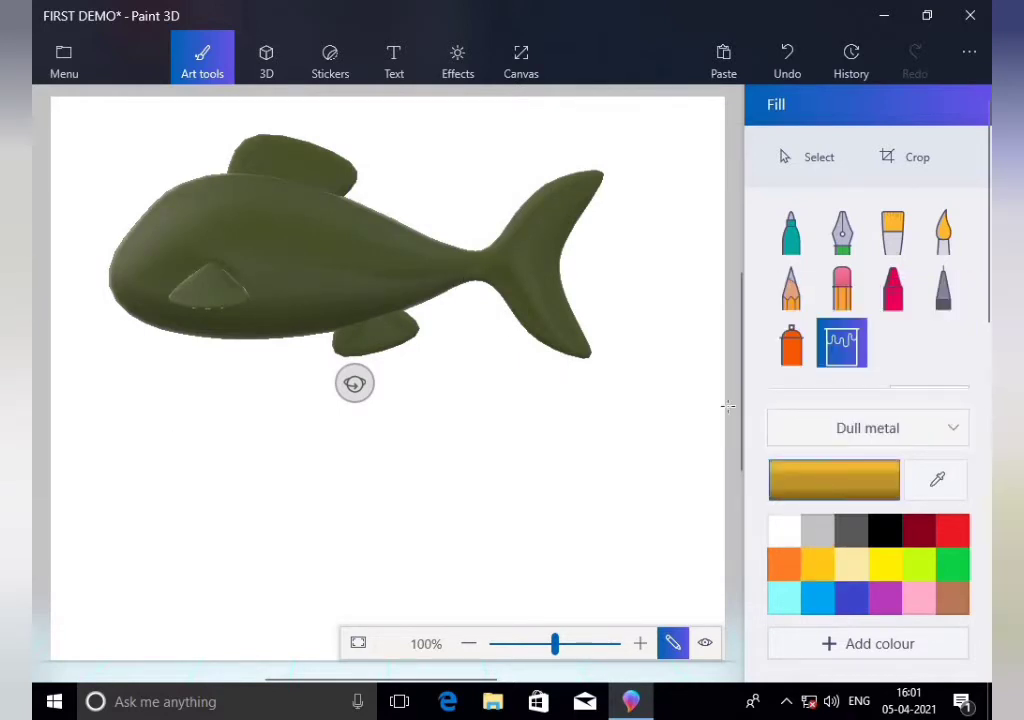
{"action": "left_click", "coordinate": [355, 281]}
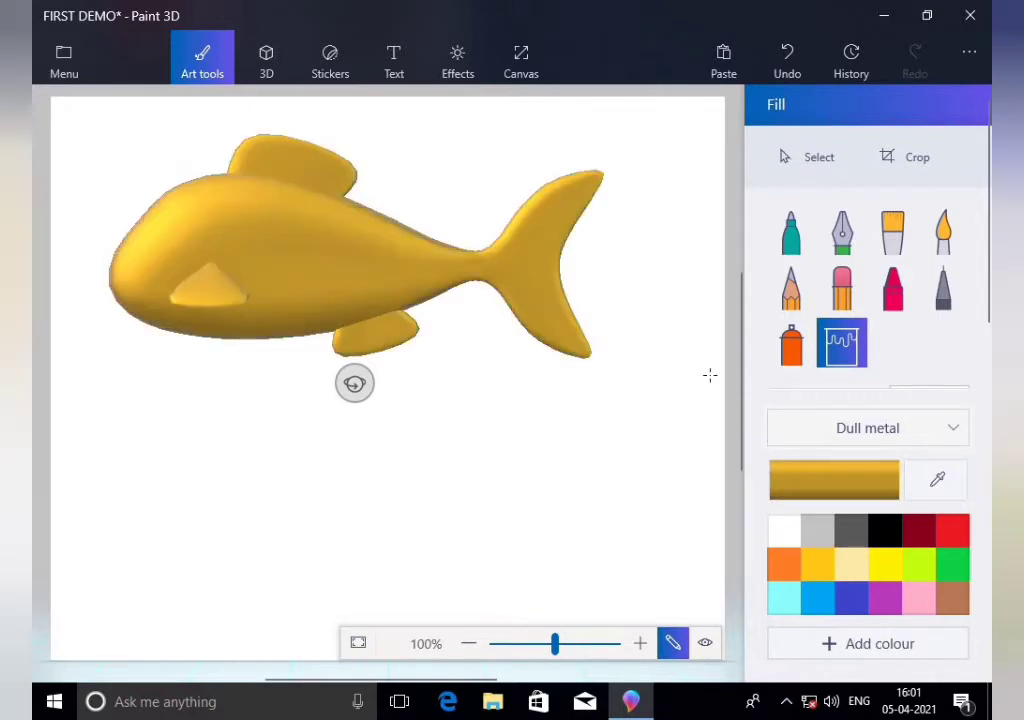
Rotate the fish in 3D to show its other side, with the head facing right and slightly tilted
{"action": "left_click_drag", "start_coordinate": [354, 384], "coordinate": [224, 448]}
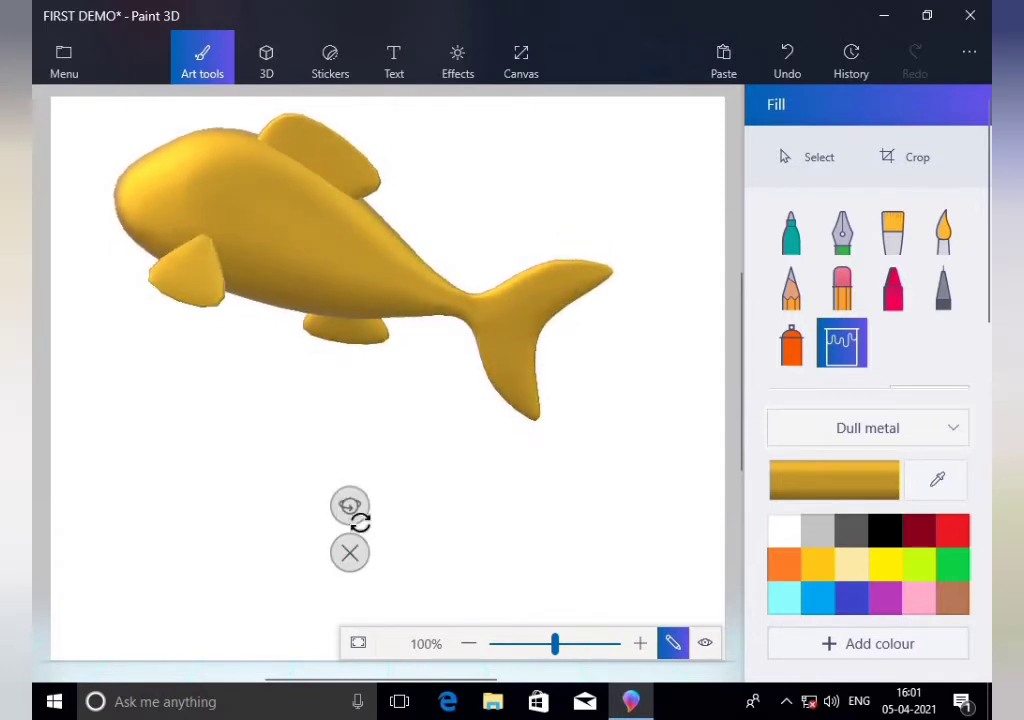
{"action": "left_click_drag", "start_coordinate": [347, 505], "coordinate": [394, 139]}
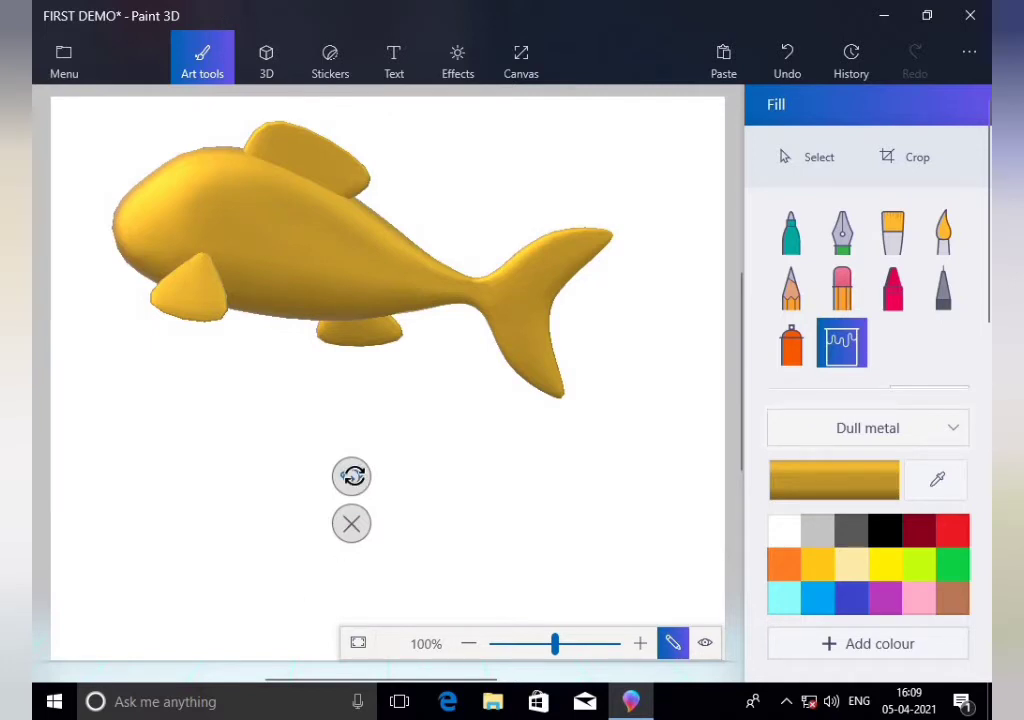
{"action": "left_click_drag", "start_coordinate": [352, 476], "coordinate": [481, 341]}
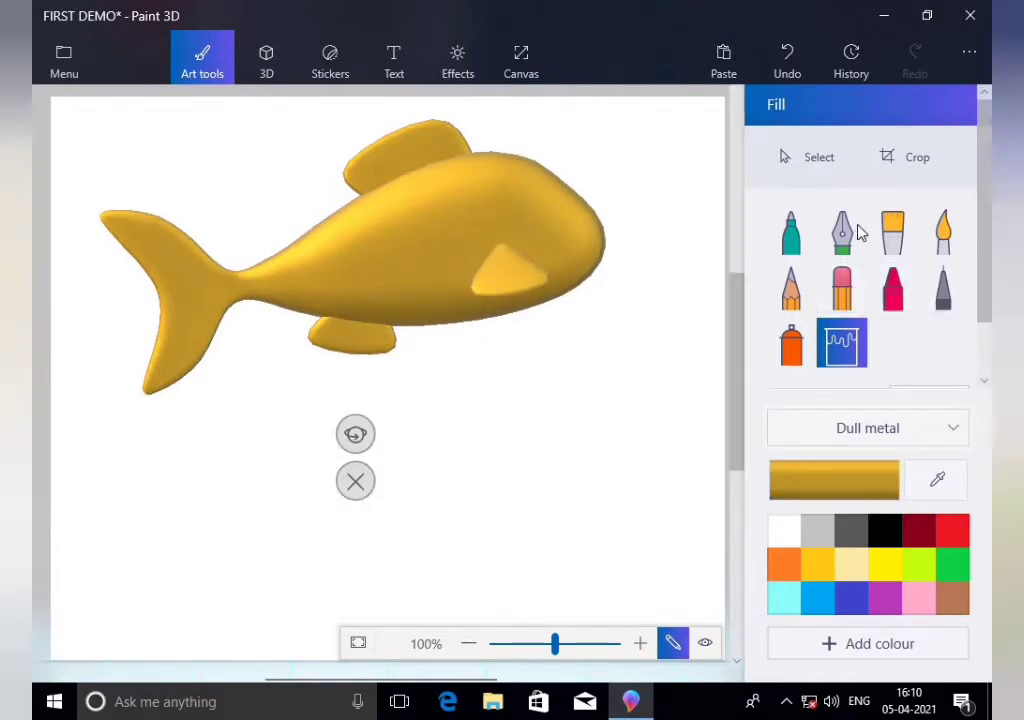
With the Calligraphy pen in indigo Polished metal, paint a round spot below the dorsal fin and a patch near the tail base
{"action": "left_click", "coordinate": [845, 233]}
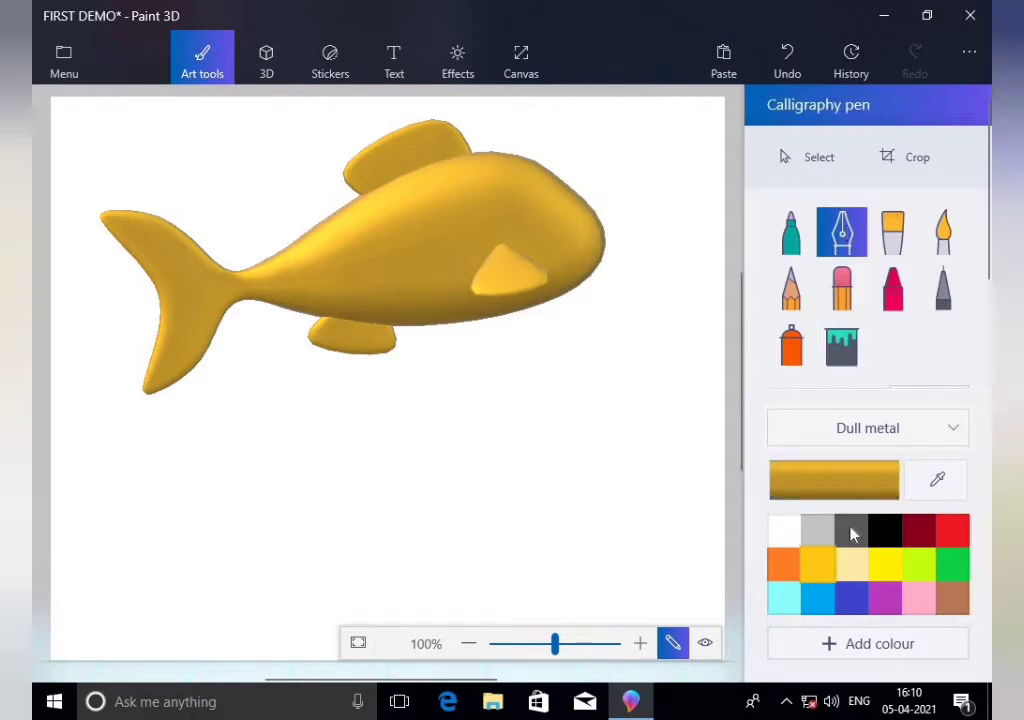
{"action": "left_click", "coordinate": [912, 428]}
{"action": "left_click", "coordinate": [853, 380]}
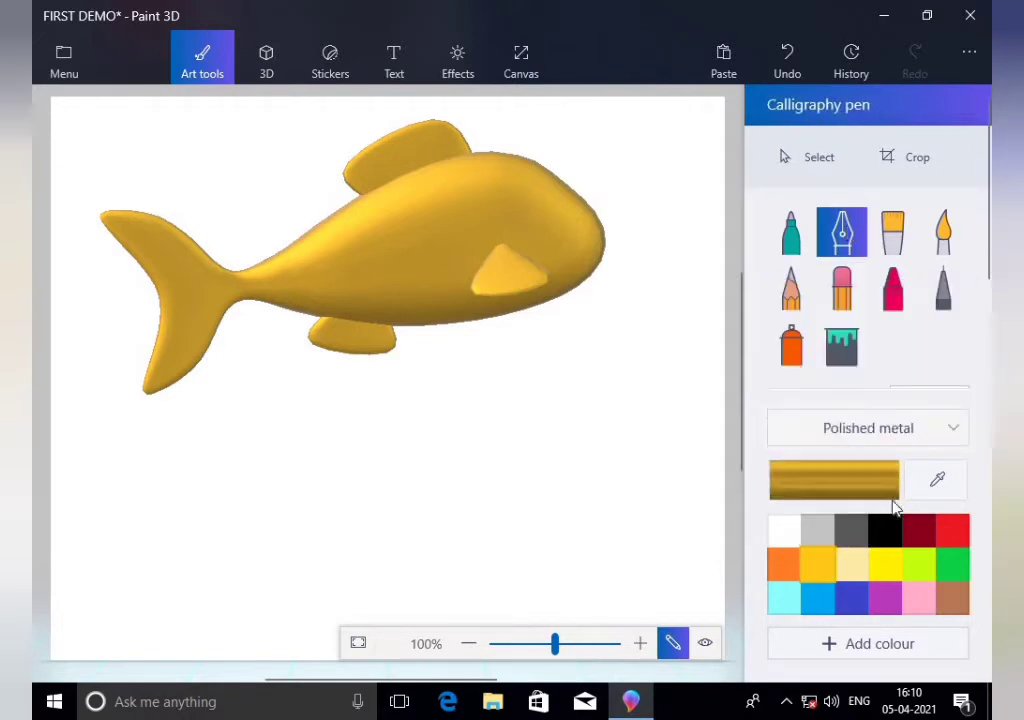
{"action": "left_click", "coordinate": [852, 600]}
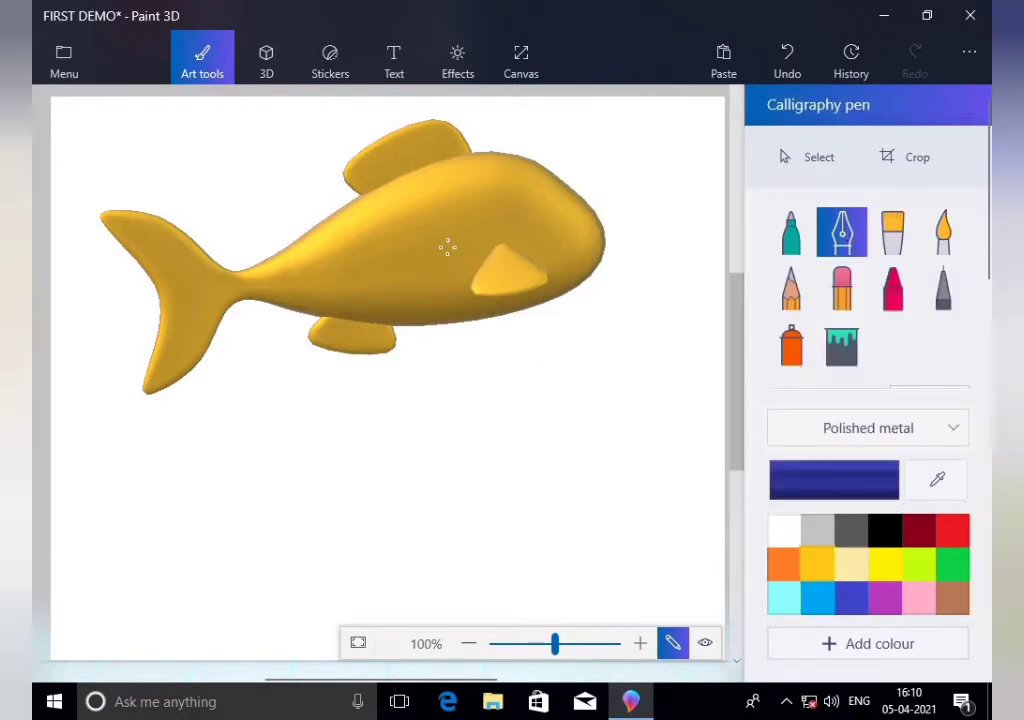
{"action": "mouse_move", "coordinate": [413, 181]}
{"action": "left_mouse_down"}
{"action": "mouse_move", "coordinate": [433, 182]}
{"action": "mouse_move", "coordinate": [394, 198]}
{"action": "left_mouse_up"}
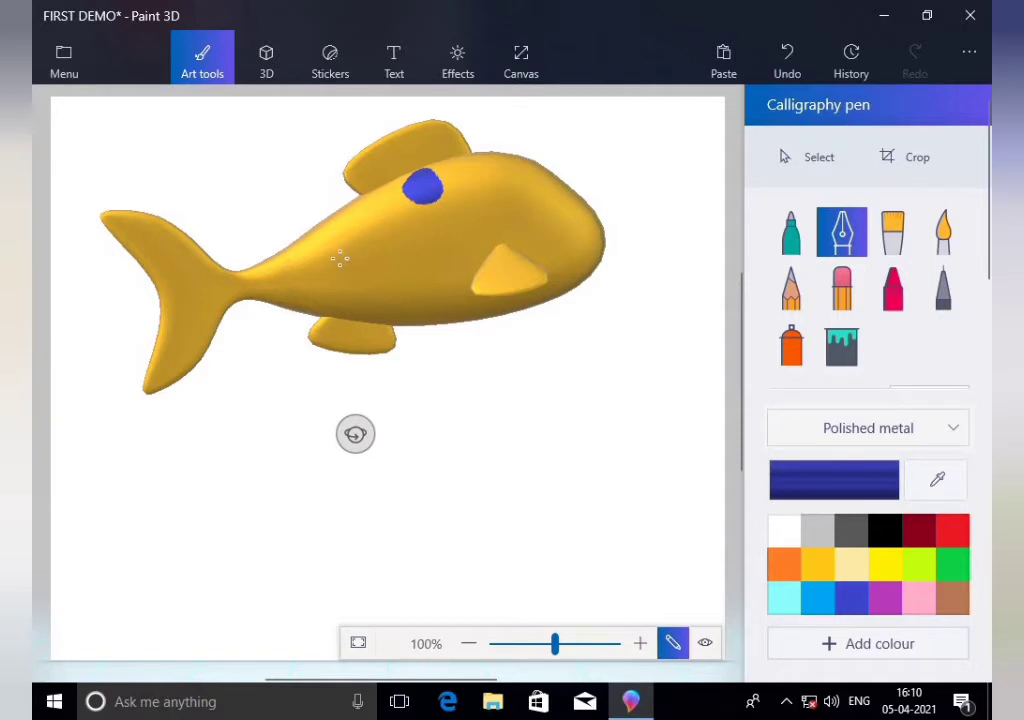
{"action": "mouse_move", "coordinate": [301, 236]}
{"action": "left_mouse_down"}
{"action": "mouse_move", "coordinate": [327, 265]}
{"action": "mouse_move", "coordinate": [285, 273]}
{"action": "mouse_move", "coordinate": [268, 258]}
{"action": "mouse_move", "coordinate": [306, 256]}
{"action": "mouse_move", "coordinate": [291, 262]}
{"action": "left_mouse_up"}
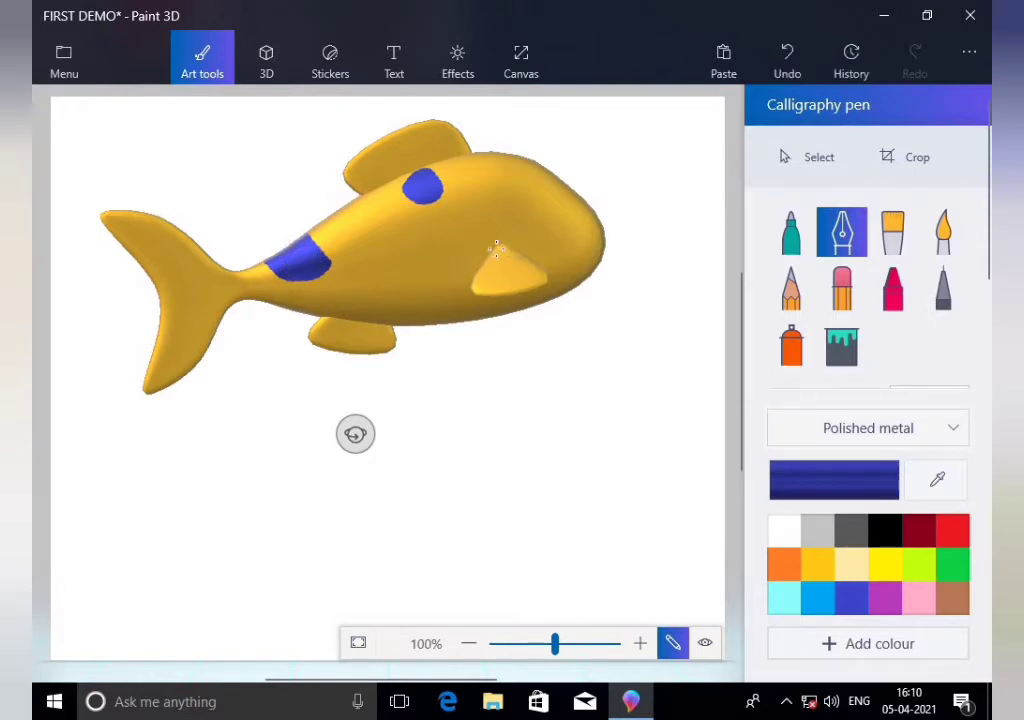
Paint two indigo stripes on both the side fin and the belly fin, and outline the dorsal fin's outer edge
{"action": "left_click_drag", "start_coordinate": [498, 256], "coordinate": [544, 281]}
{"action": "mouse_move", "coordinate": [478, 271]}
{"action": "left_mouse_down"}
{"action": "mouse_move", "coordinate": [497, 286]}
{"action": "mouse_move", "coordinate": [488, 292]}
{"action": "left_mouse_up"}
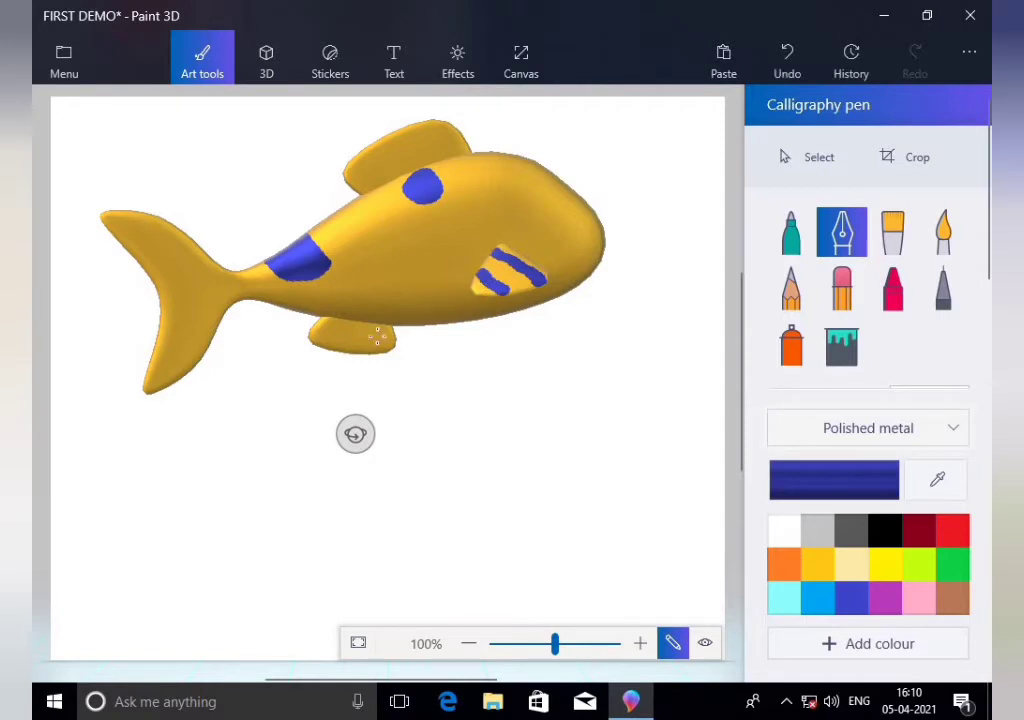
{"action": "left_click_drag", "start_coordinate": [336, 322], "coordinate": [388, 343]}
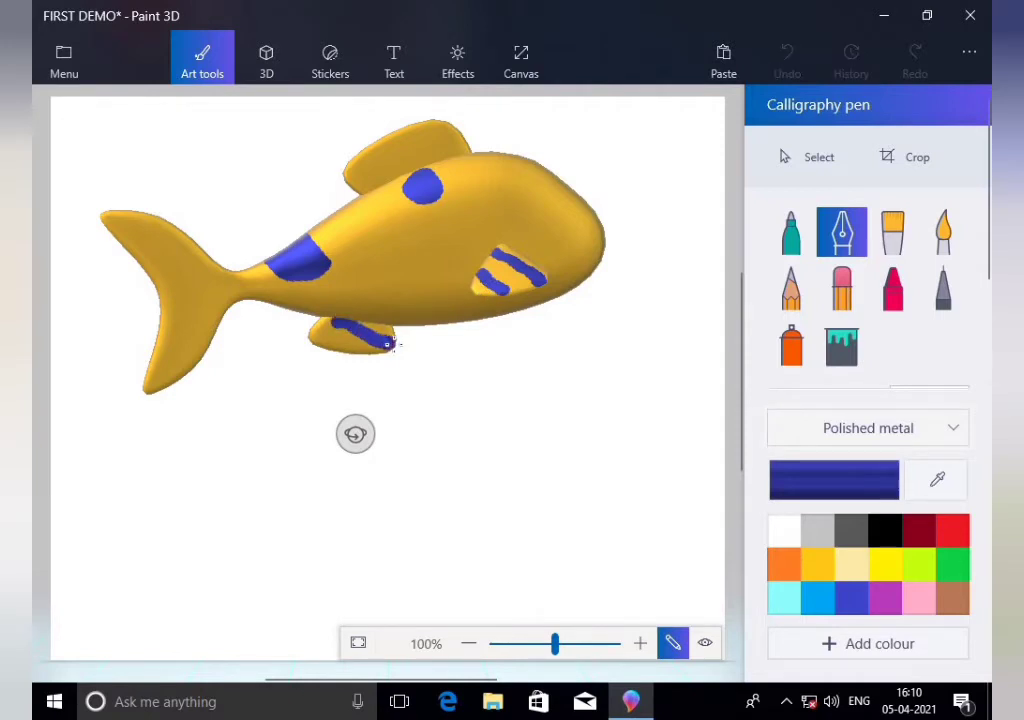
{"action": "left_click_drag", "start_coordinate": [315, 335], "coordinate": [331, 340]}
{"action": "mouse_move", "coordinate": [348, 175]}
{"action": "left_mouse_down"}
{"action": "mouse_move", "coordinate": [425, 124]}
{"action": "mouse_move", "coordinate": [456, 132]}
{"action": "mouse_move", "coordinate": [468, 153]}
{"action": "left_mouse_up"}
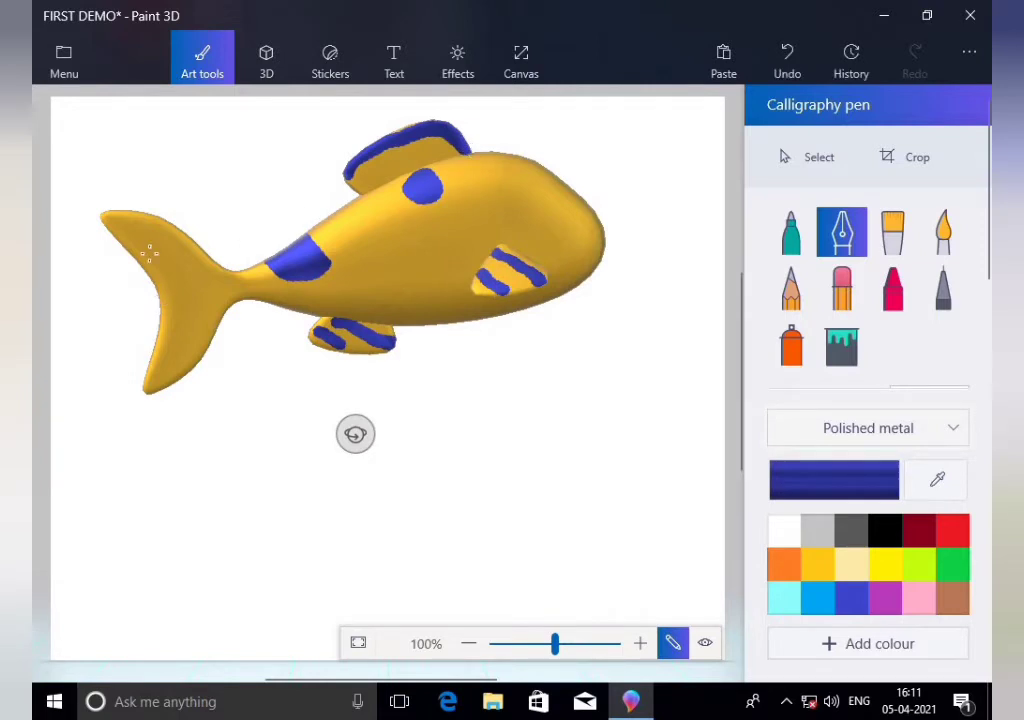
Paint two indigo stripes across each lobe of the tail fin, undoing the stray strokes on the canvas
{"action": "mouse_move", "coordinate": [108, 225]}
{"action": "left_mouse_down"}
{"action": "mouse_move", "coordinate": [158, 222]}
{"action": "mouse_move", "coordinate": [130, 250]}
{"action": "mouse_move", "coordinate": [205, 255]}
{"action": "left_mouse_up"}
{"action": "mouse_move", "coordinate": [156, 287]}
{"action": "left_mouse_down"}
{"action": "mouse_move", "coordinate": [227, 287]}
{"action": "mouse_move", "coordinate": [179, 306]}
{"action": "left_mouse_up"}
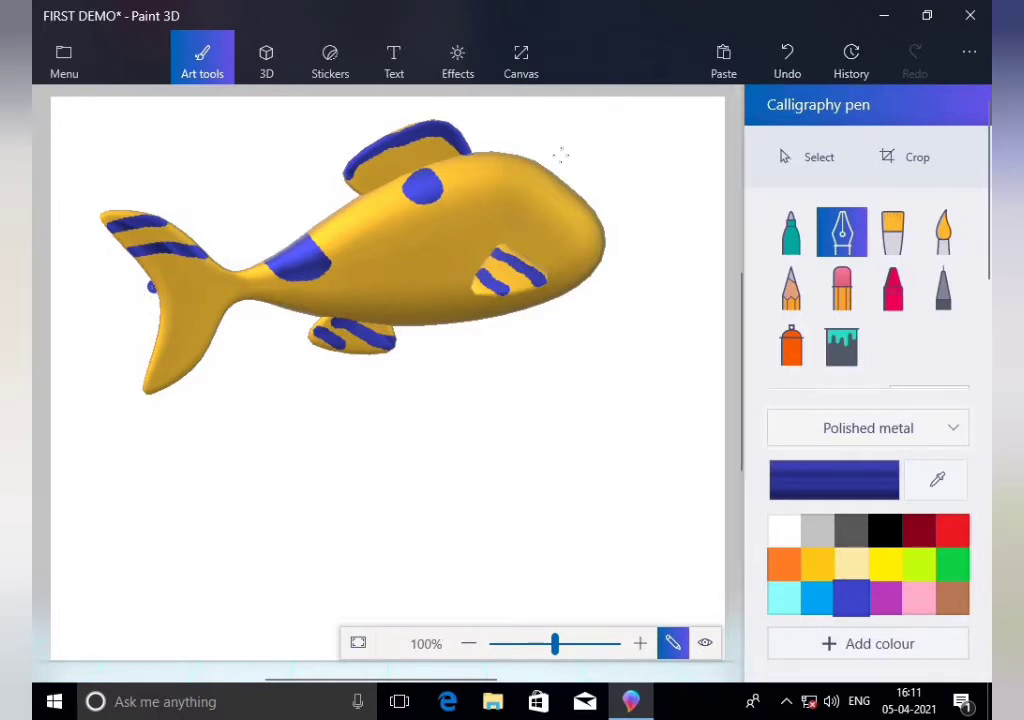
{"action": "left_click", "coordinate": [781, 72]}
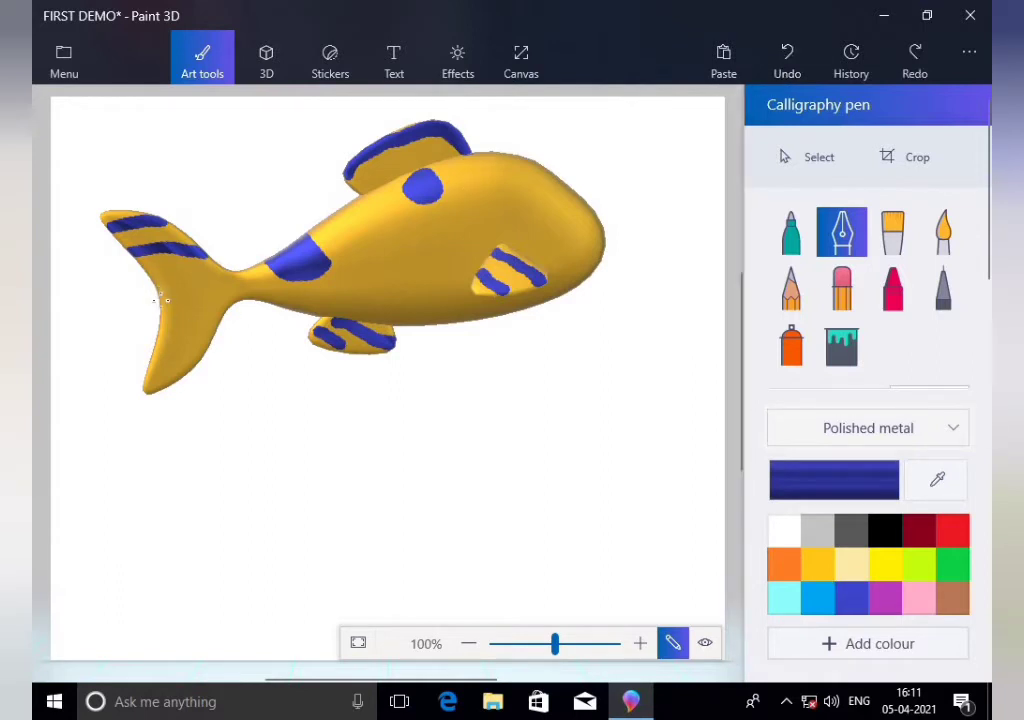
{"action": "left_click_drag", "start_coordinate": [160, 298], "coordinate": [216, 324]}
{"action": "mouse_move", "coordinate": [155, 340]}
{"action": "left_mouse_down"}
{"action": "mouse_move", "coordinate": [187, 352]}
{"action": "mouse_move", "coordinate": [152, 340]}
{"action": "left_mouse_up"}
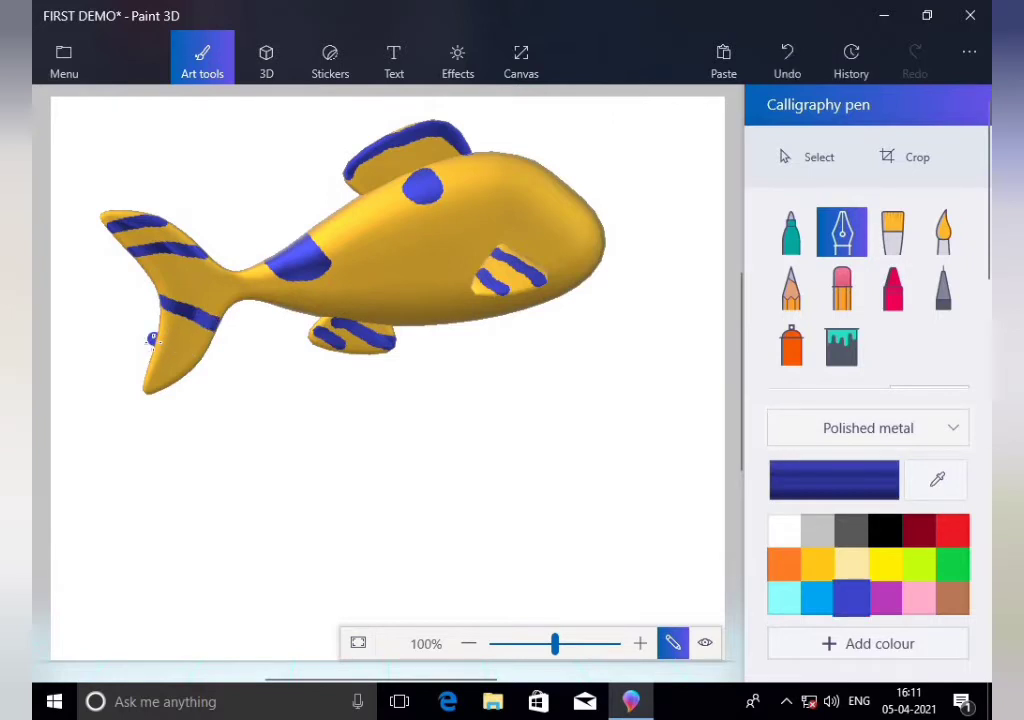
{"action": "left_click", "coordinate": [782, 76]}
{"action": "left_click_drag", "start_coordinate": [157, 341], "coordinate": [163, 346]}
{"action": "left_click", "coordinate": [787, 60]}
{"action": "left_click_drag", "start_coordinate": [160, 337], "coordinate": [178, 348]}
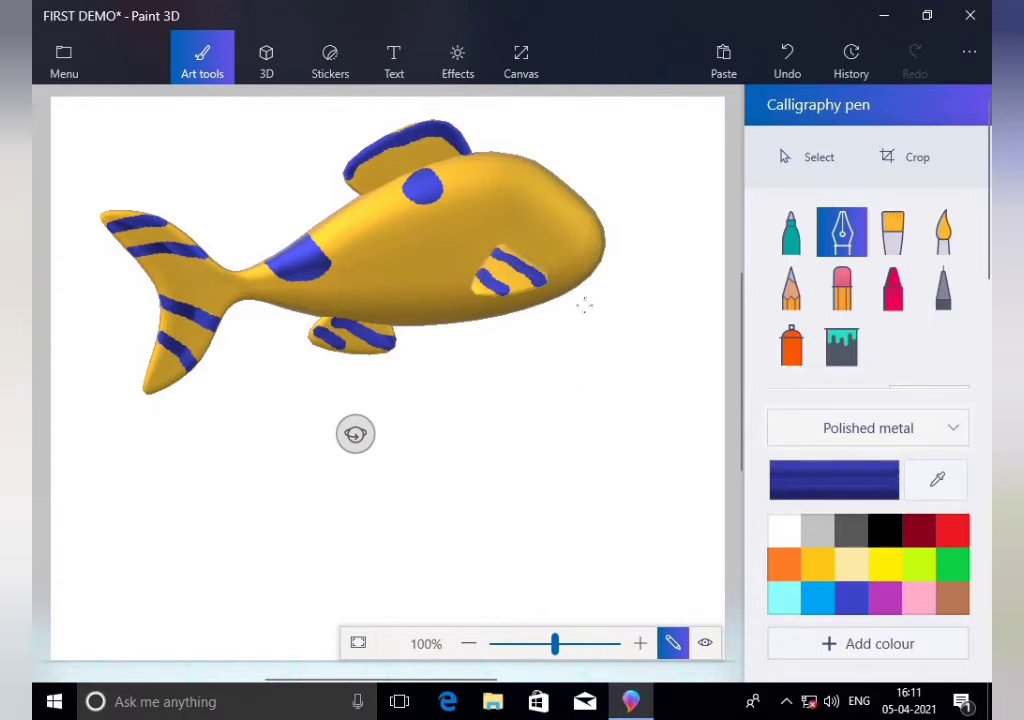
Paint a large round indigo spot on the head and two smaller ones on the body, and tilt the fish slightly
{"action": "mouse_move", "coordinate": [524, 205]}
{"action": "left_mouse_down"}
{"action": "mouse_move", "coordinate": [532, 237]}
{"action": "mouse_move", "coordinate": [510, 218]}
{"action": "mouse_move", "coordinate": [531, 191]}
{"action": "mouse_move", "coordinate": [547, 215]}
{"action": "mouse_move", "coordinate": [499, 235]}
{"action": "left_mouse_up"}
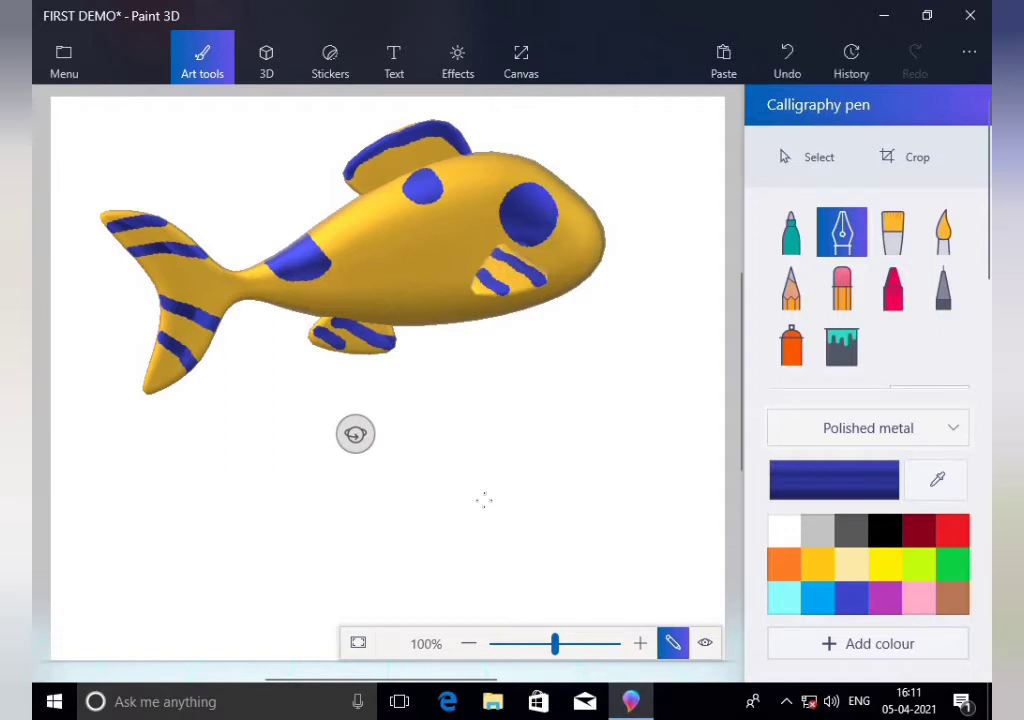
{"action": "mouse_move", "coordinate": [406, 271]}
{"action": "left_mouse_down"}
{"action": "mouse_move", "coordinate": [425, 270]}
{"action": "mouse_move", "coordinate": [421, 286]}
{"action": "mouse_move", "coordinate": [418, 278]}
{"action": "left_mouse_up"}
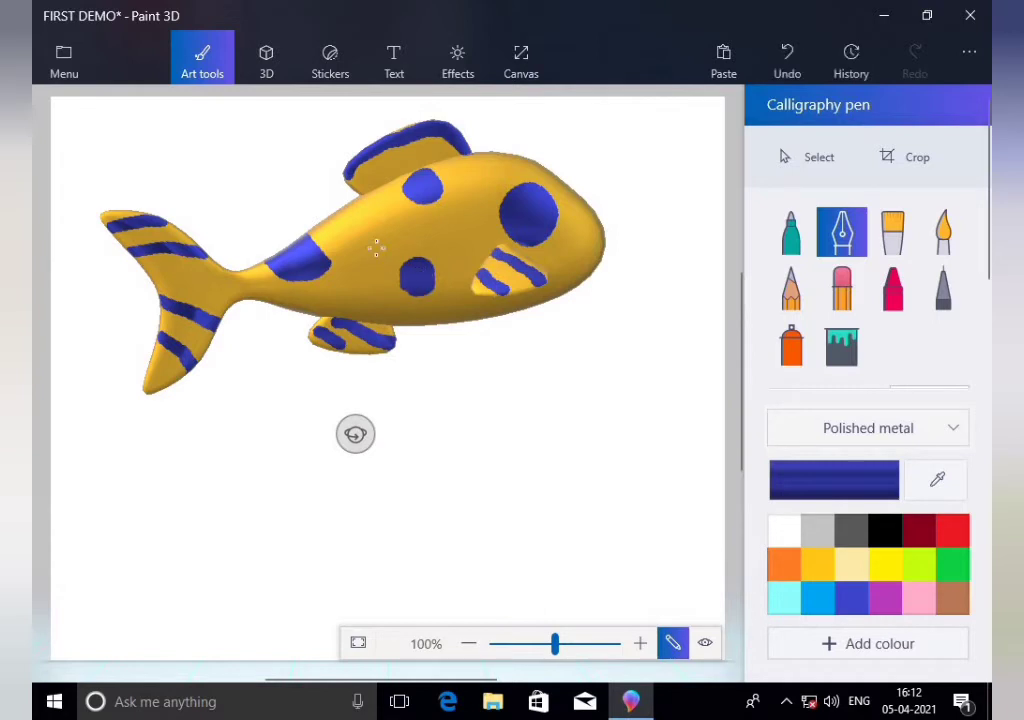
{"action": "left_click_drag", "start_coordinate": [355, 220], "coordinate": [362, 234]}
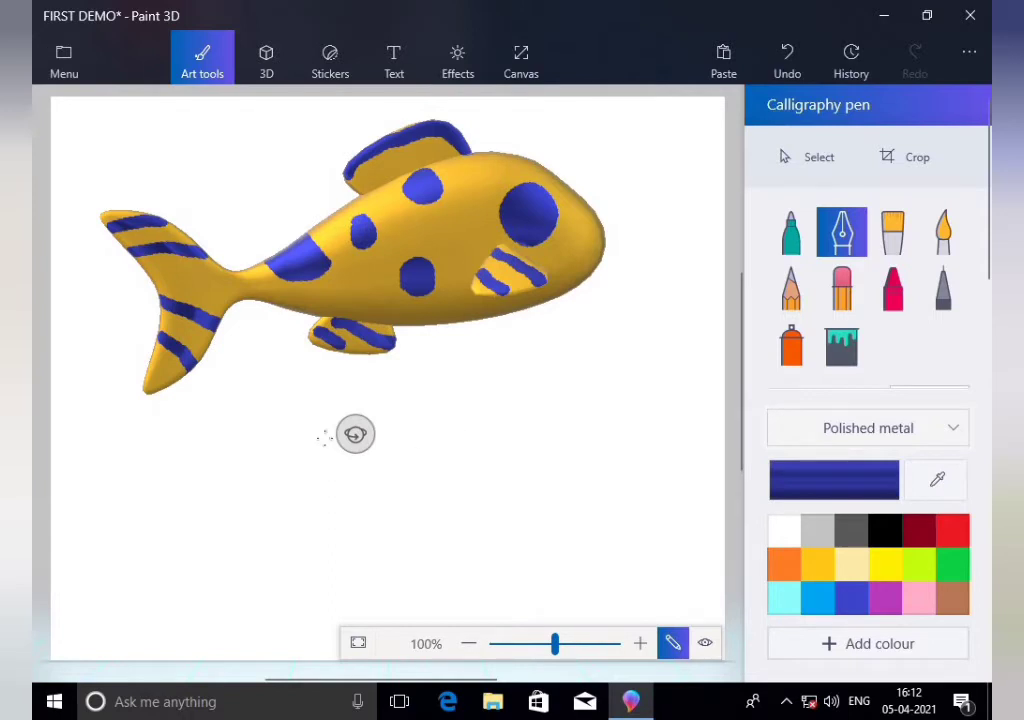
{"action": "left_click_drag", "start_coordinate": [352, 432], "coordinate": [361, 470]}
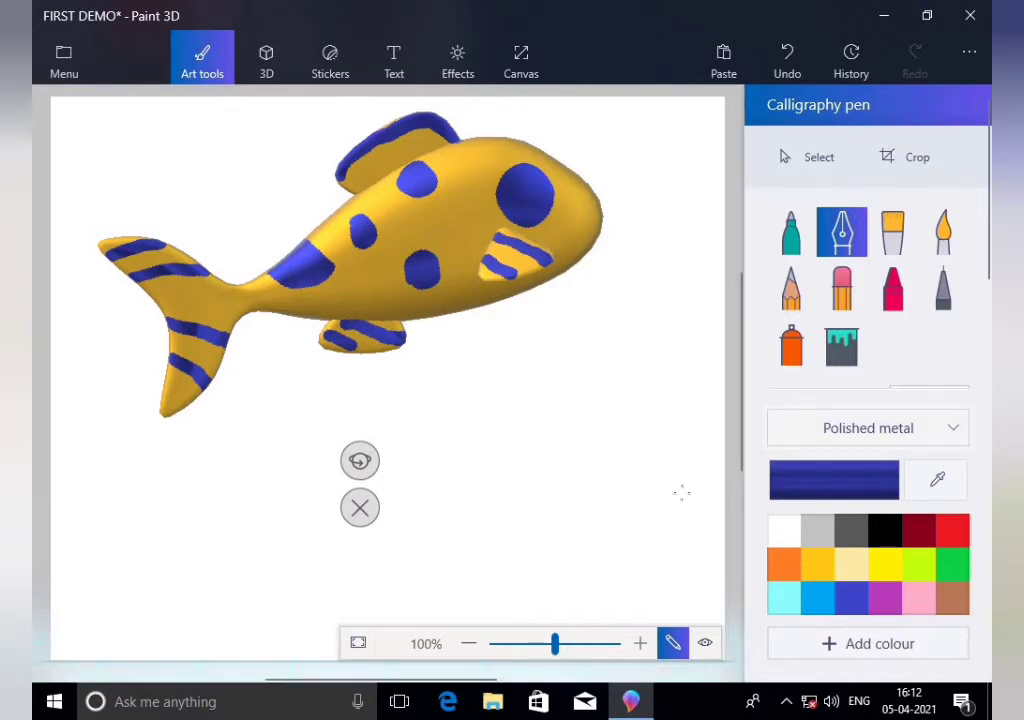
Place the Owl eye sticker at the centre of the large indigo spot on the fish's head
{"action": "left_click", "coordinate": [268, 64]}
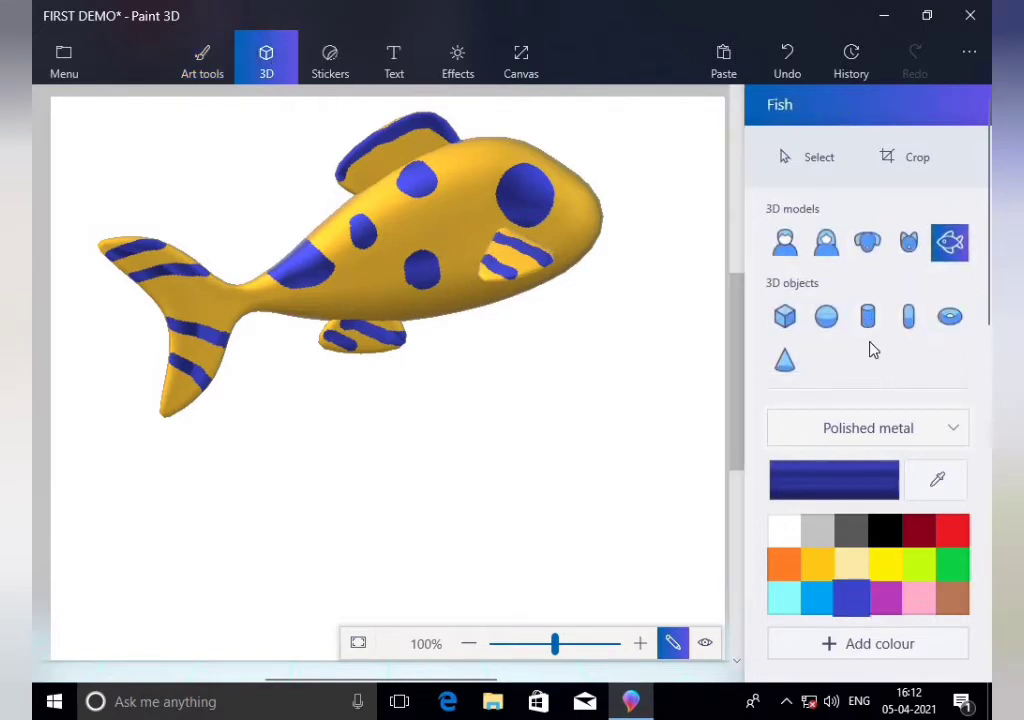
{"action": "left_click", "coordinate": [815, 163]}
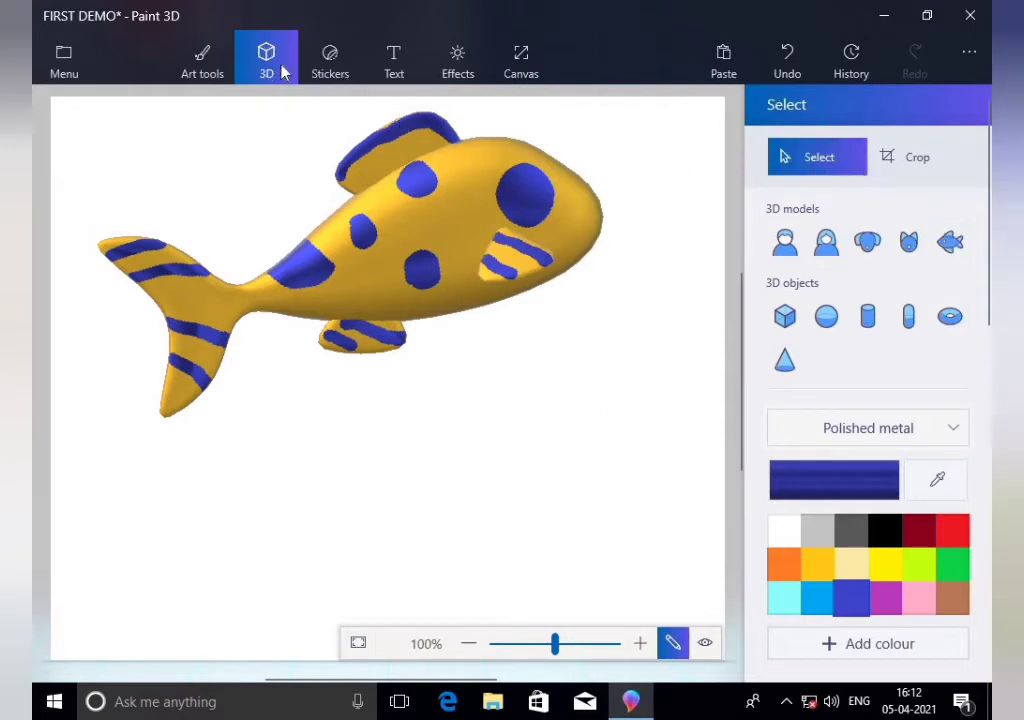
{"action": "left_click", "coordinate": [340, 70]}
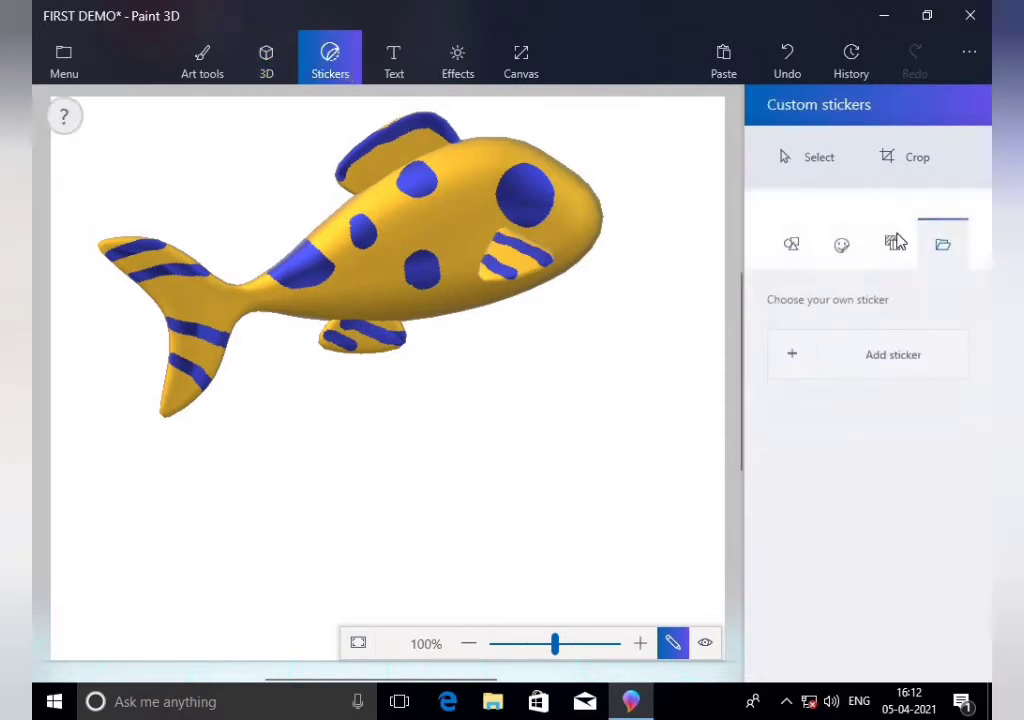
{"action": "left_click", "coordinate": [839, 247]}
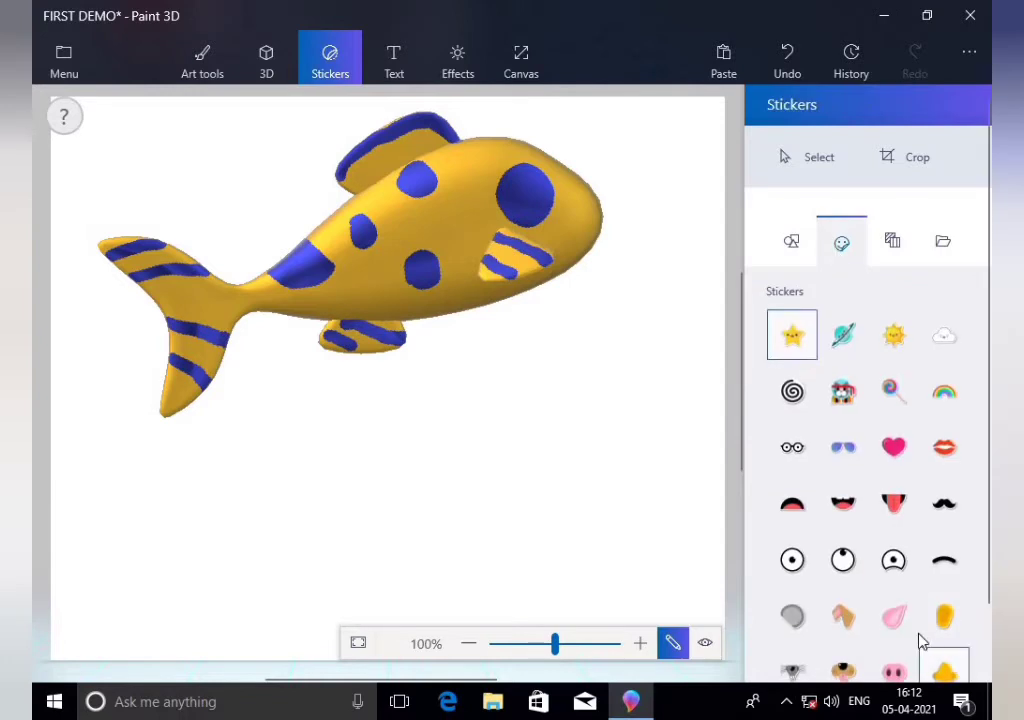
{"action": "scroll", "coordinate": [919, 645], "scroll_direction": "down", "scroll_amount": 1}
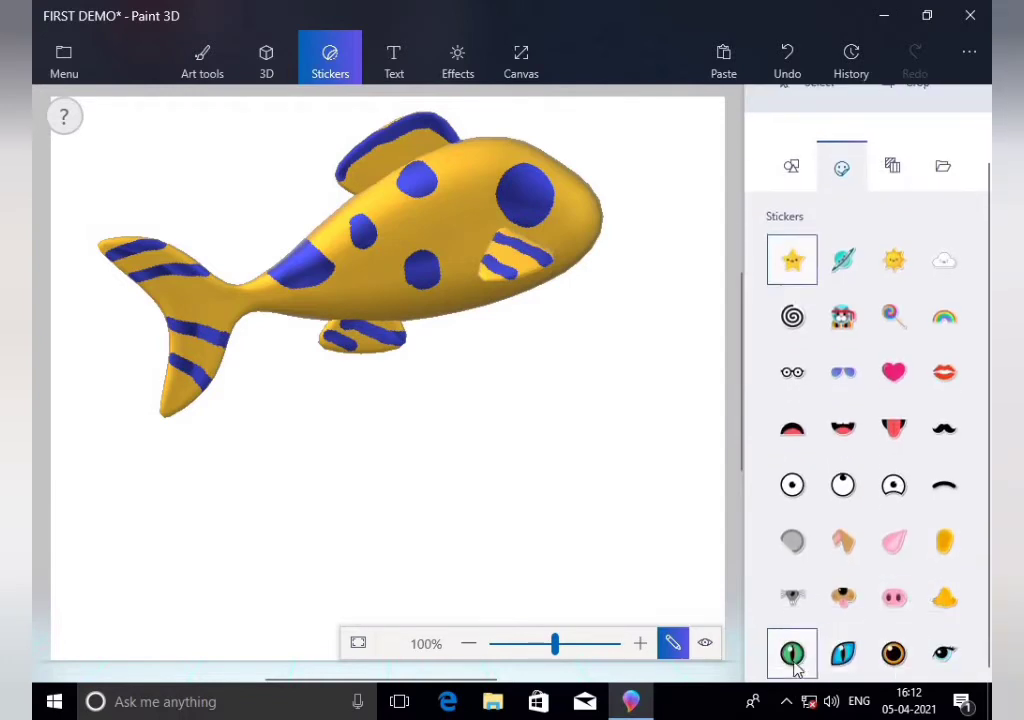
{"action": "left_click", "coordinate": [893, 652]}
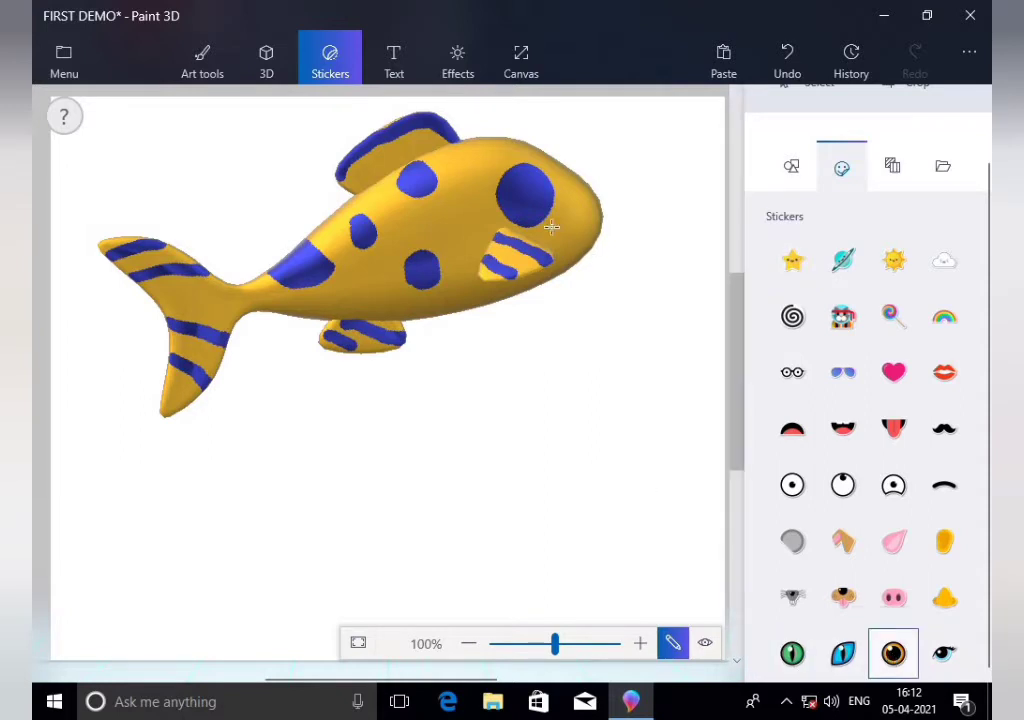
{"action": "left_click", "coordinate": [529, 198]}
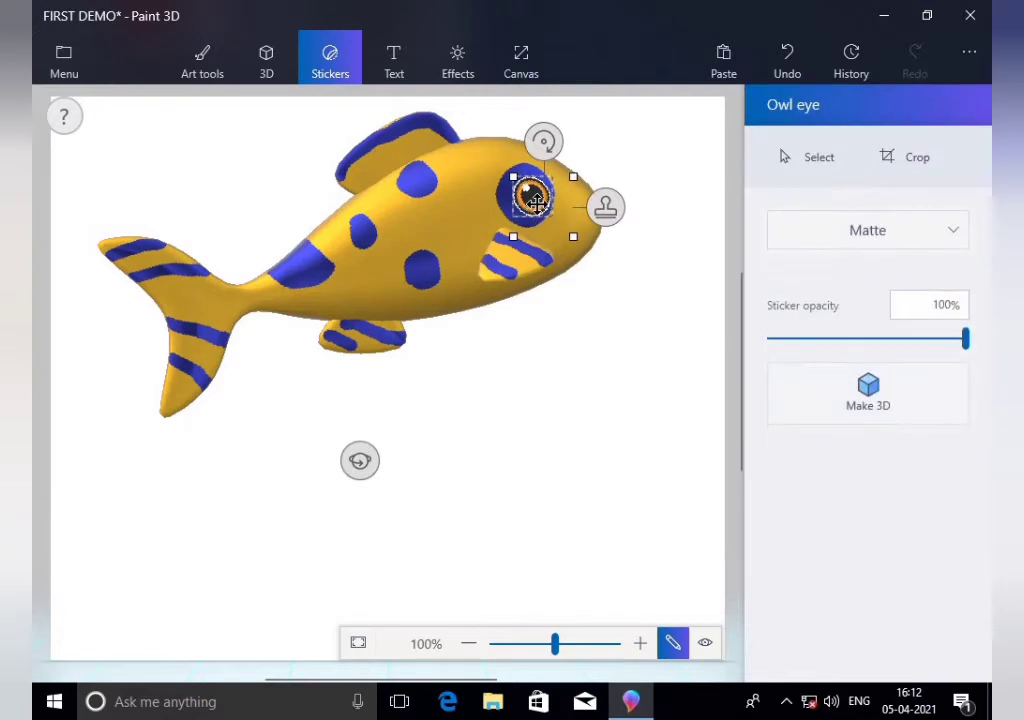
{"action": "left_click_drag", "start_coordinate": [531, 200], "coordinate": [528, 201]}
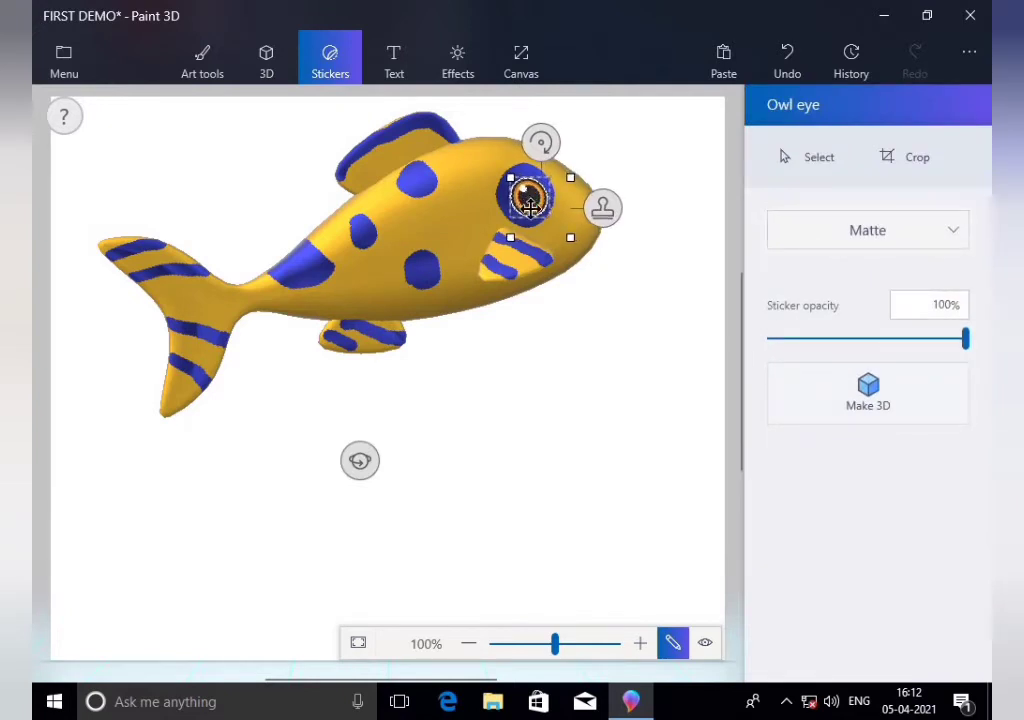
{"action": "left_click", "coordinate": [573, 497]}
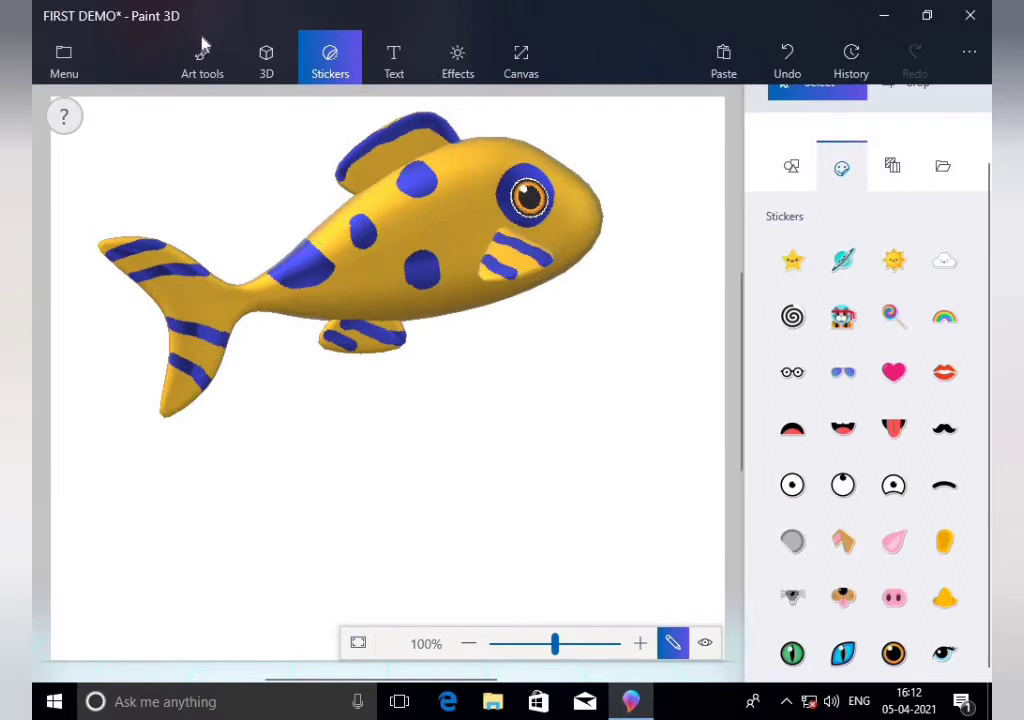
Draw a 3D cat model in indigo Polished metal below the fish and rotate it to face forward
{"action": "left_click", "coordinate": [270, 62]}
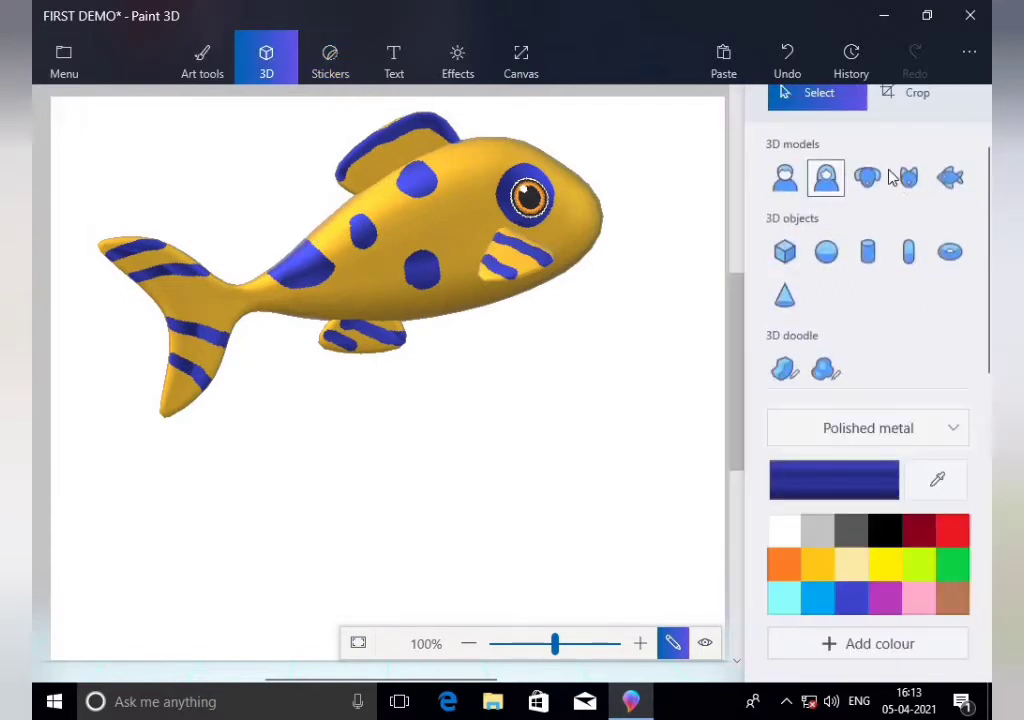
{"action": "left_click", "coordinate": [906, 178]}
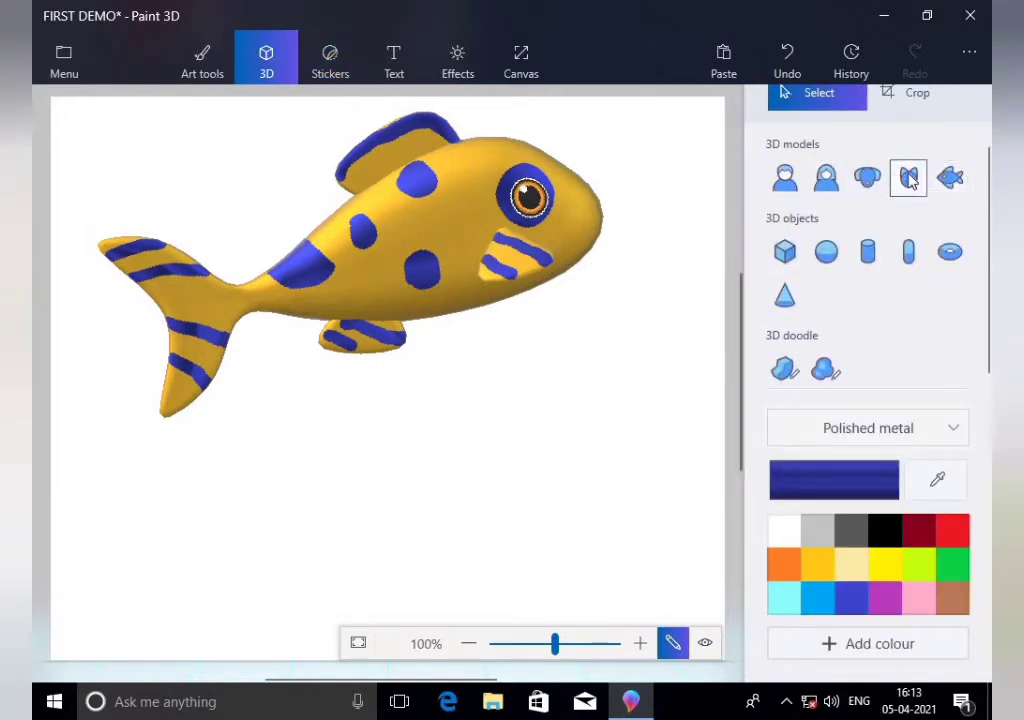
{"action": "left_click_drag", "start_coordinate": [477, 377], "coordinate": [676, 624]}
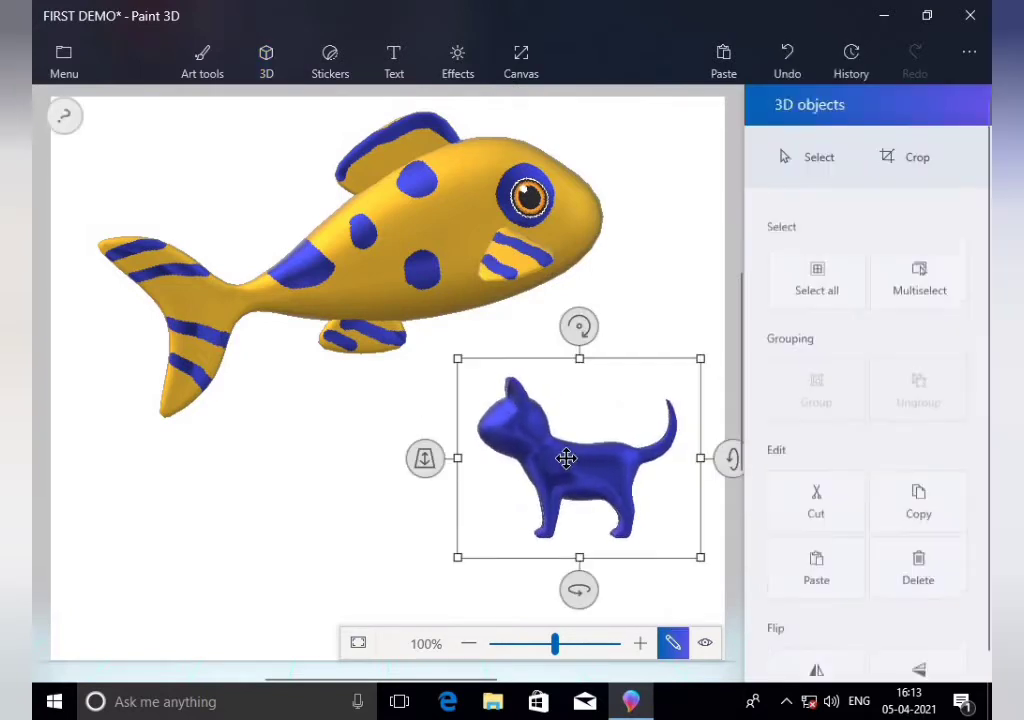
{"action": "left_click_drag", "start_coordinate": [578, 588], "coordinate": [632, 612]}
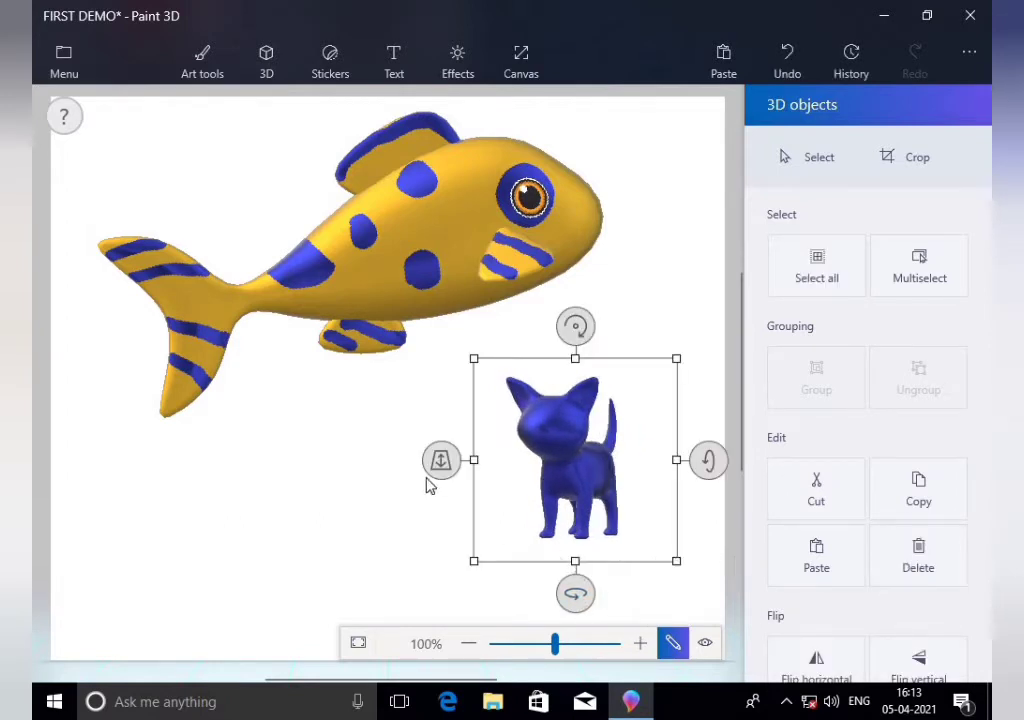
Fill the cat with Matte dark grey using the Fill tool, and refill it in Matte white
{"action": "left_click", "coordinate": [188, 72]}
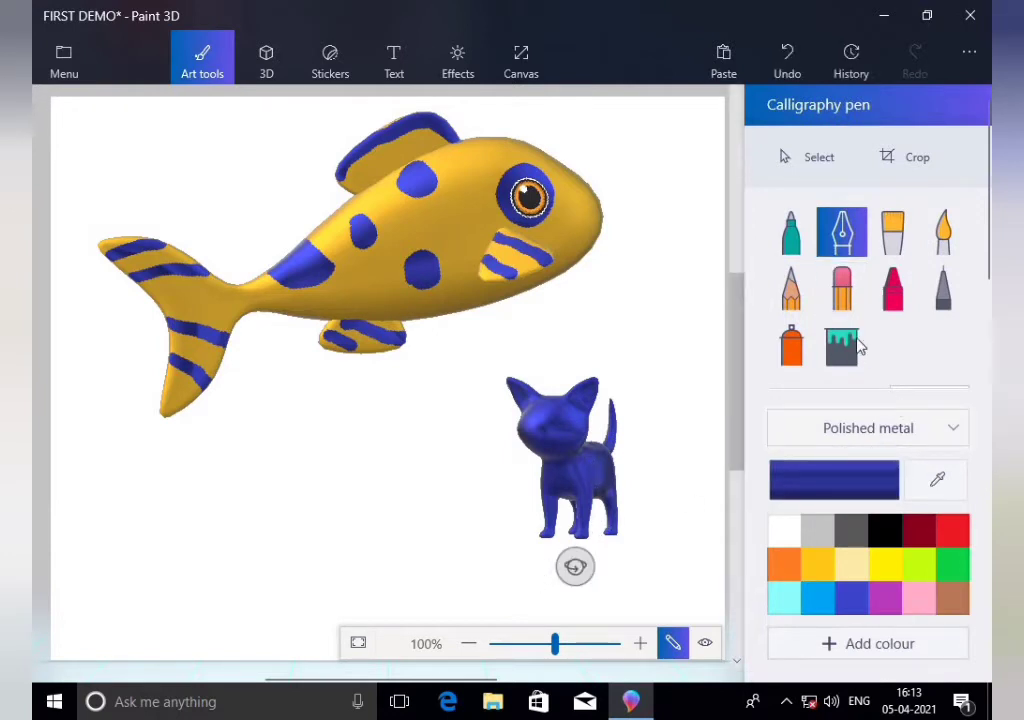
{"action": "left_click", "coordinate": [835, 427]}
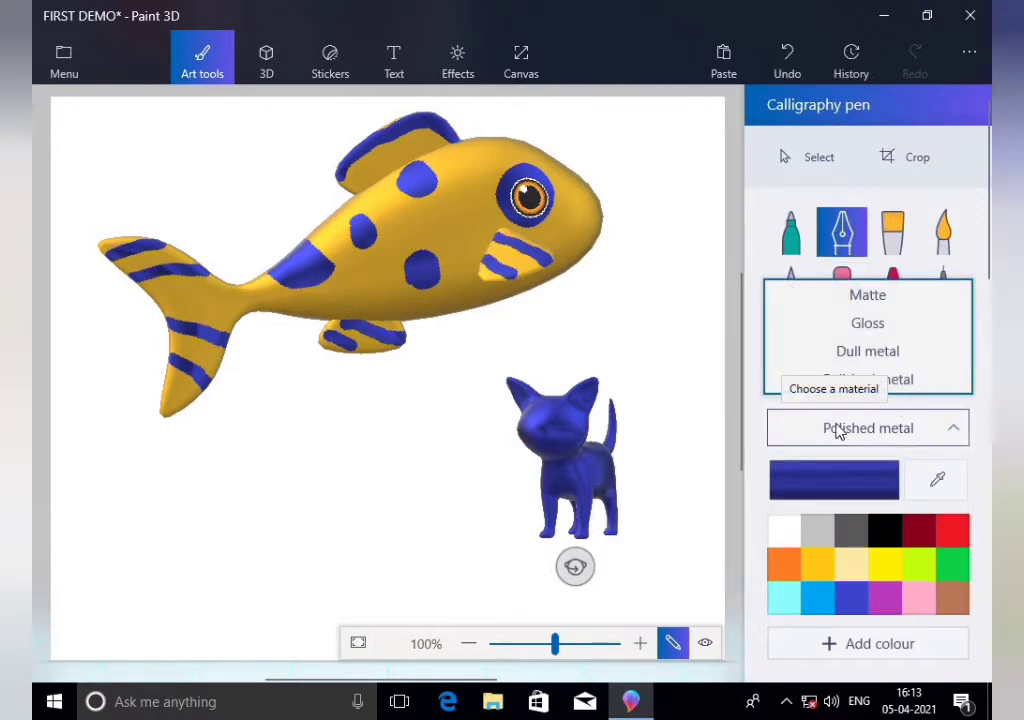
{"action": "left_click", "coordinate": [867, 296]}
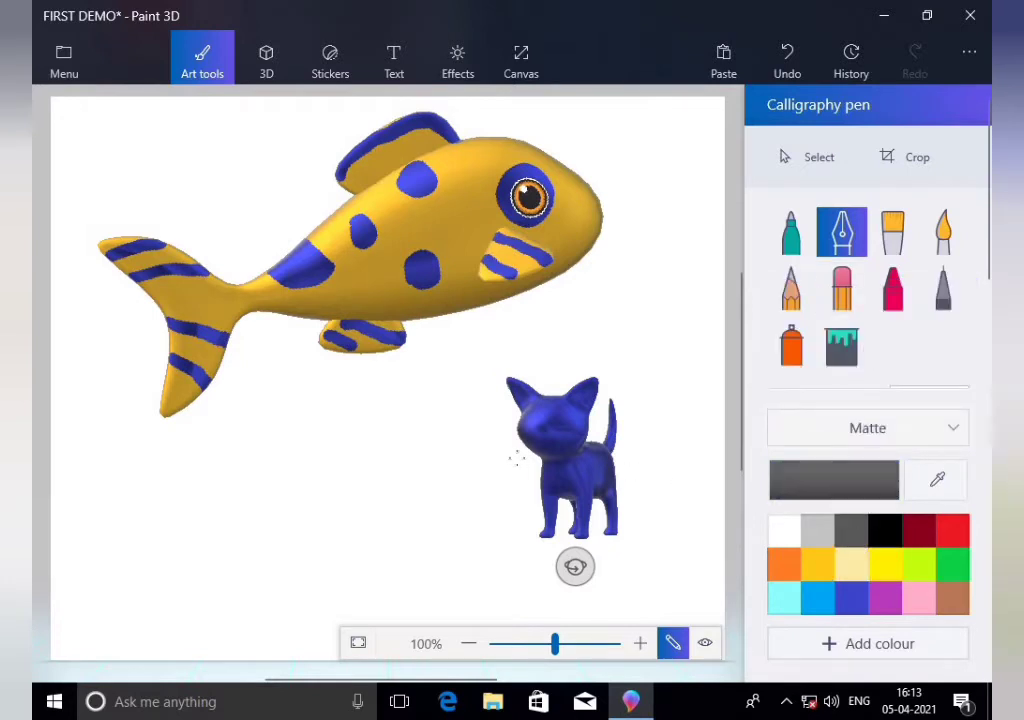
{"action": "left_click", "coordinate": [839, 350]}
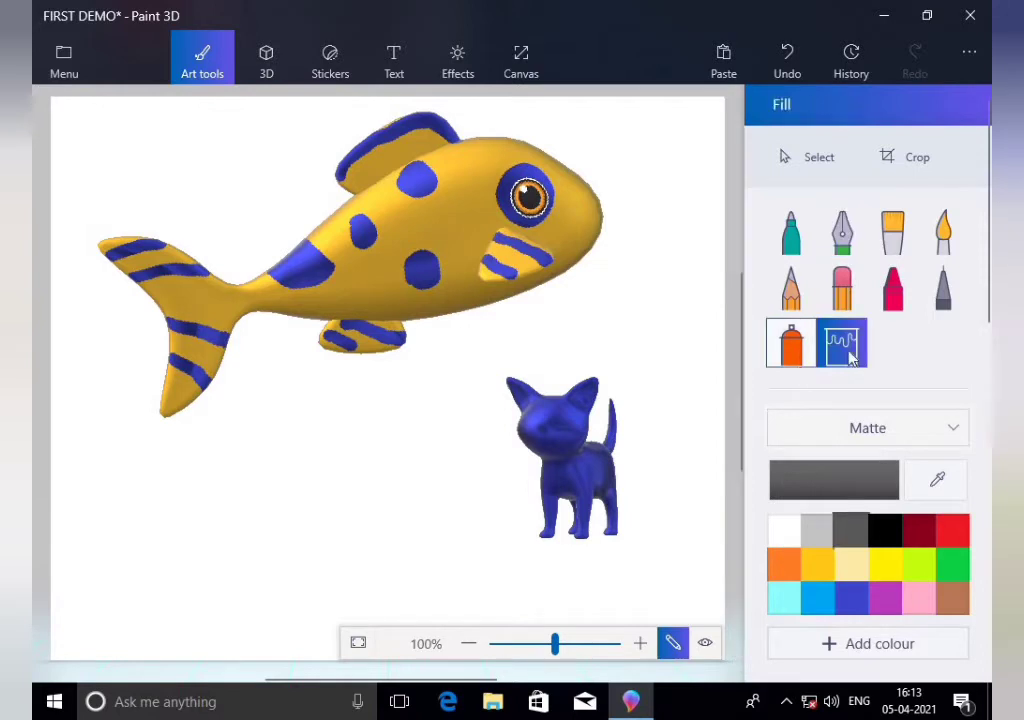
{"action": "left_click", "coordinate": [579, 469]}
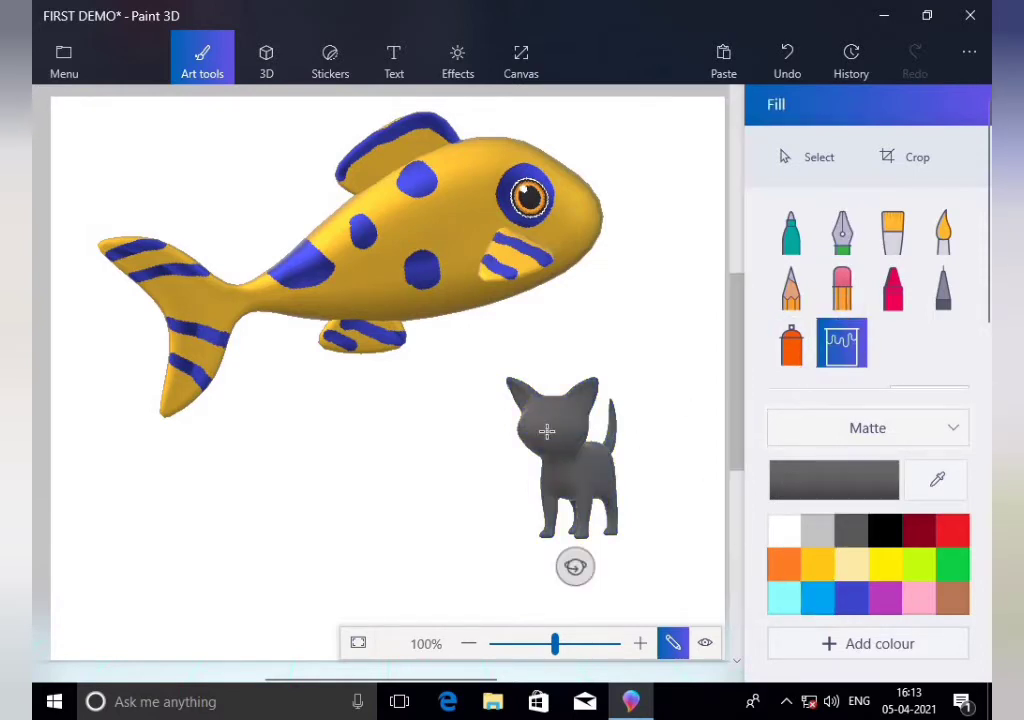
{"action": "left_click", "coordinate": [786, 531]}
{"action": "left_click", "coordinate": [579, 457]}
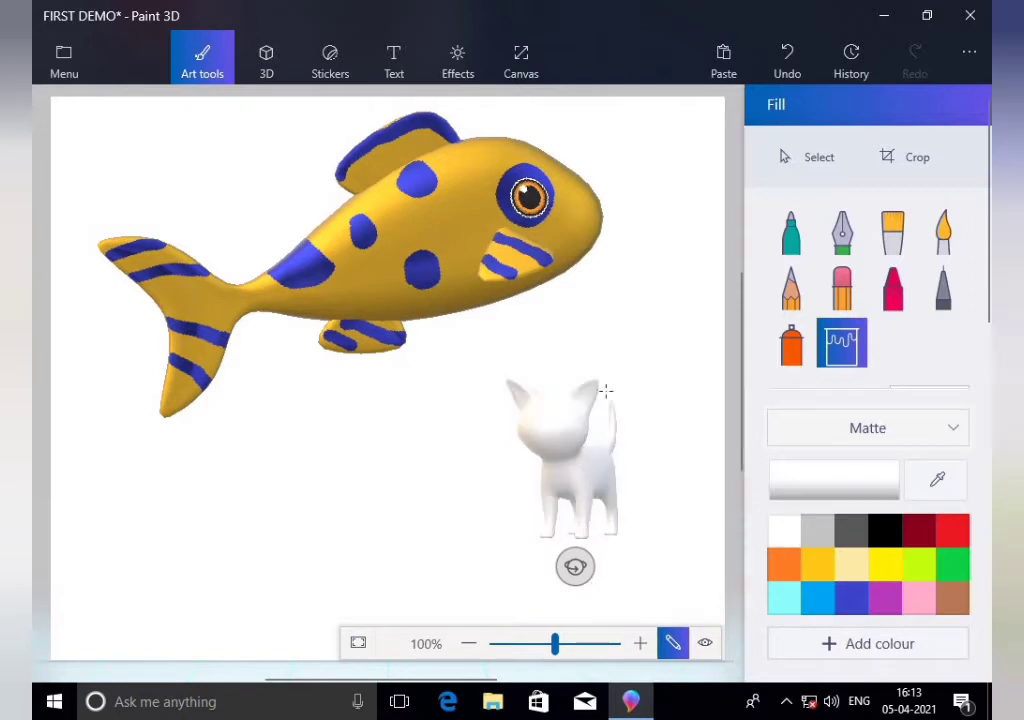
Refill the white cat with the Dull metal material and tilt the model slightly
{"action": "left_click", "coordinate": [837, 430]}
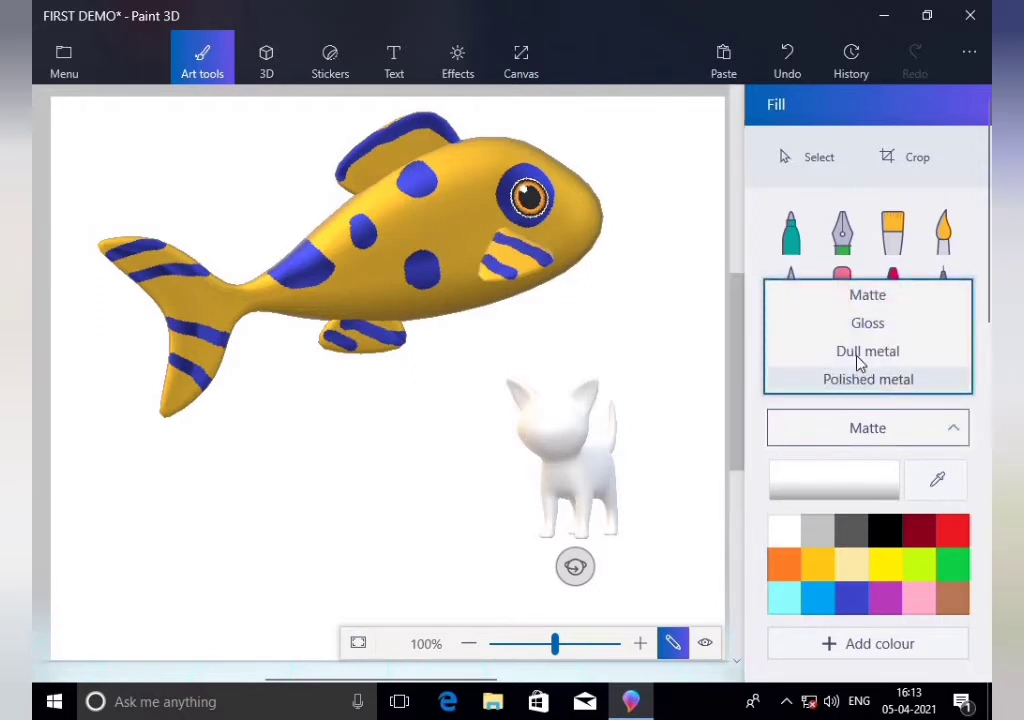
{"action": "left_click", "coordinate": [858, 356]}
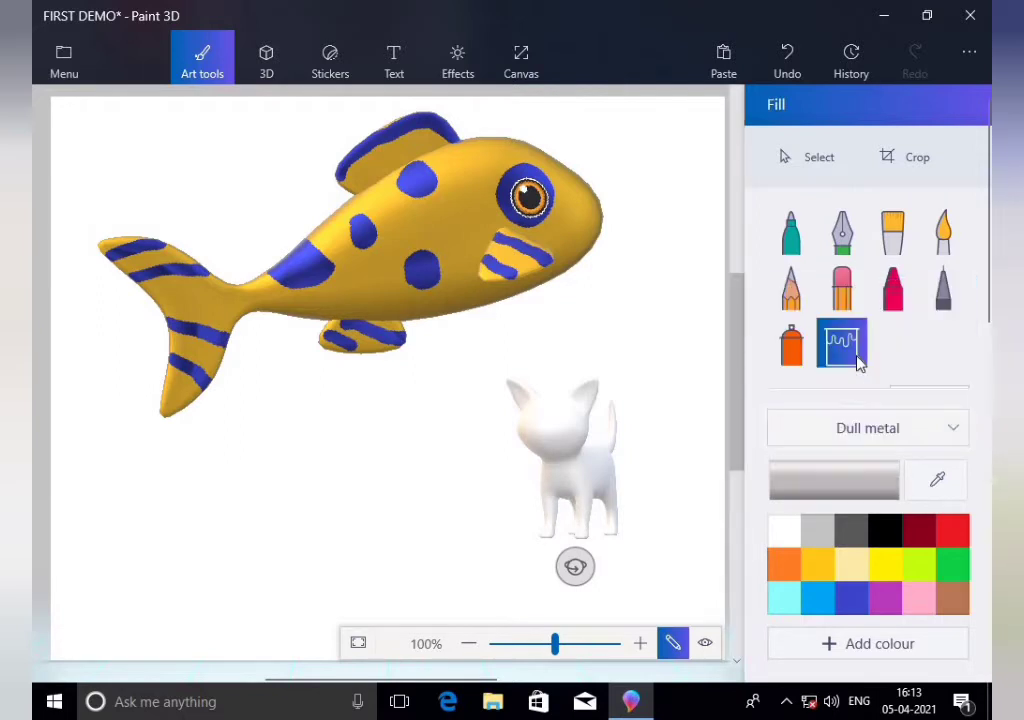
{"action": "left_click", "coordinate": [573, 462]}
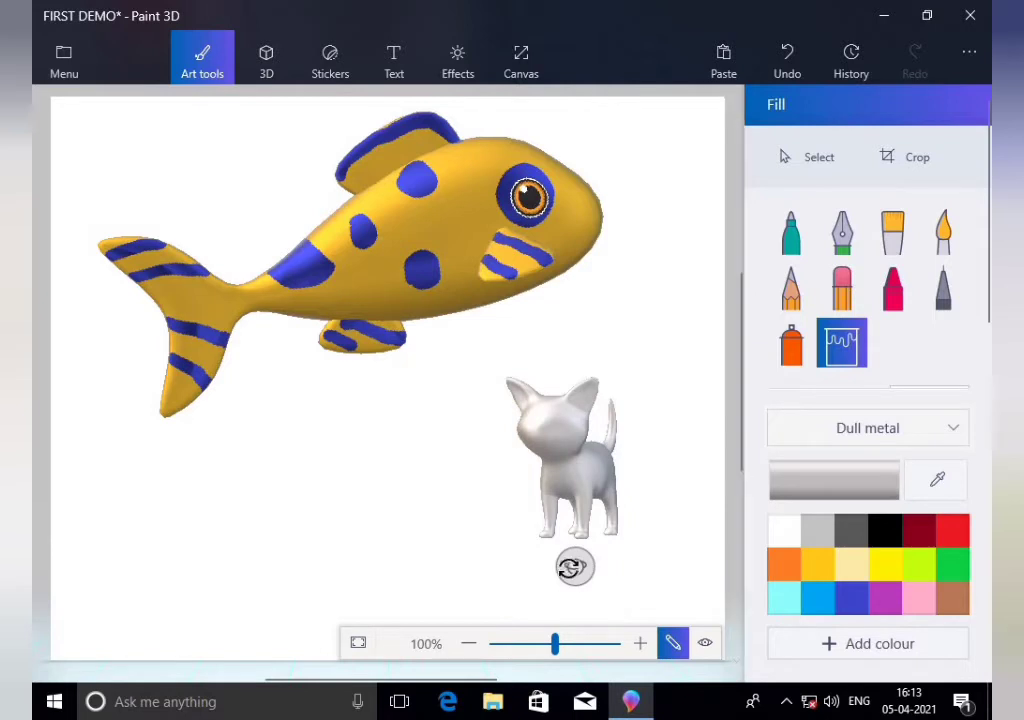
{"action": "left_click_drag", "start_coordinate": [569, 571], "coordinate": [574, 569]}
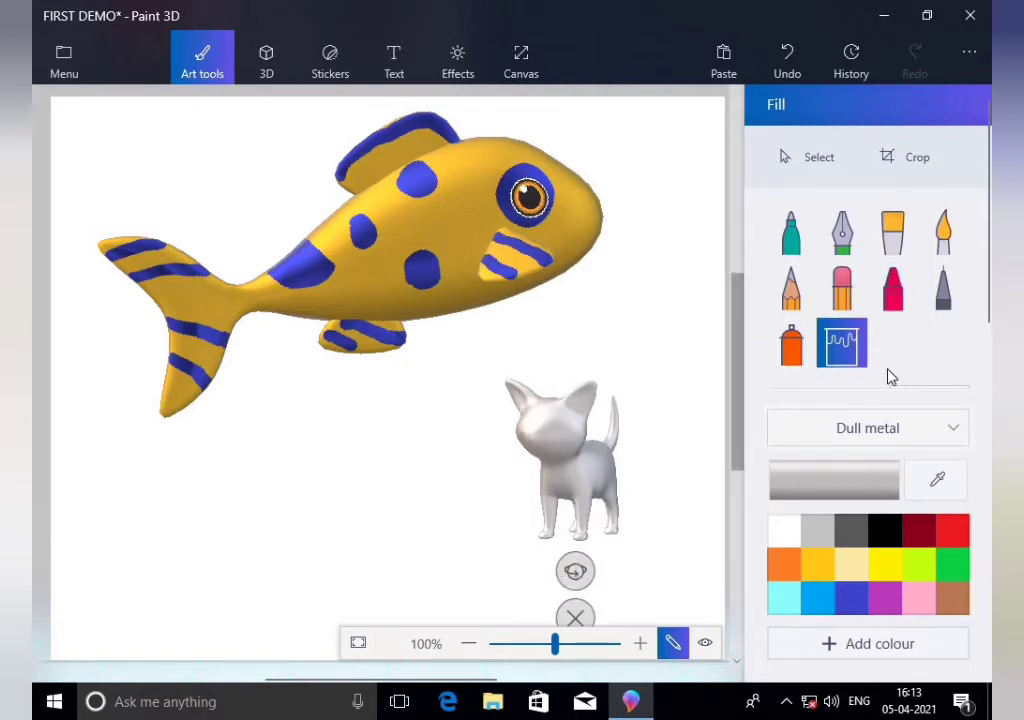
Try a Marker stroke in black Polished metal on the cat's back and undo it
{"action": "left_click", "coordinate": [790, 232]}
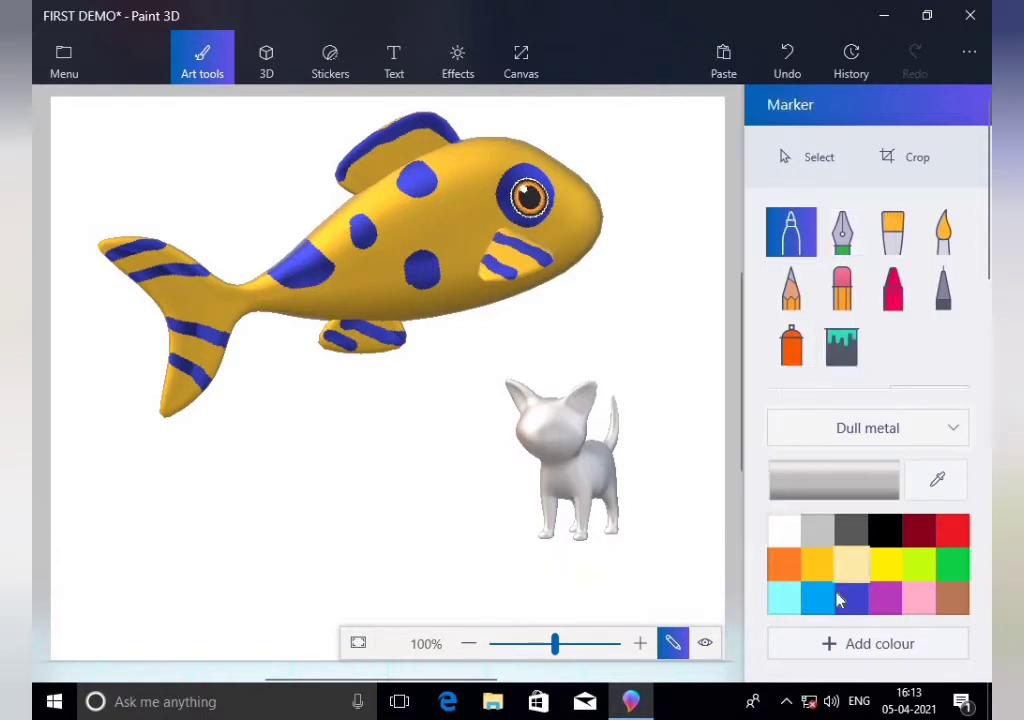
{"action": "left_click", "coordinate": [886, 533]}
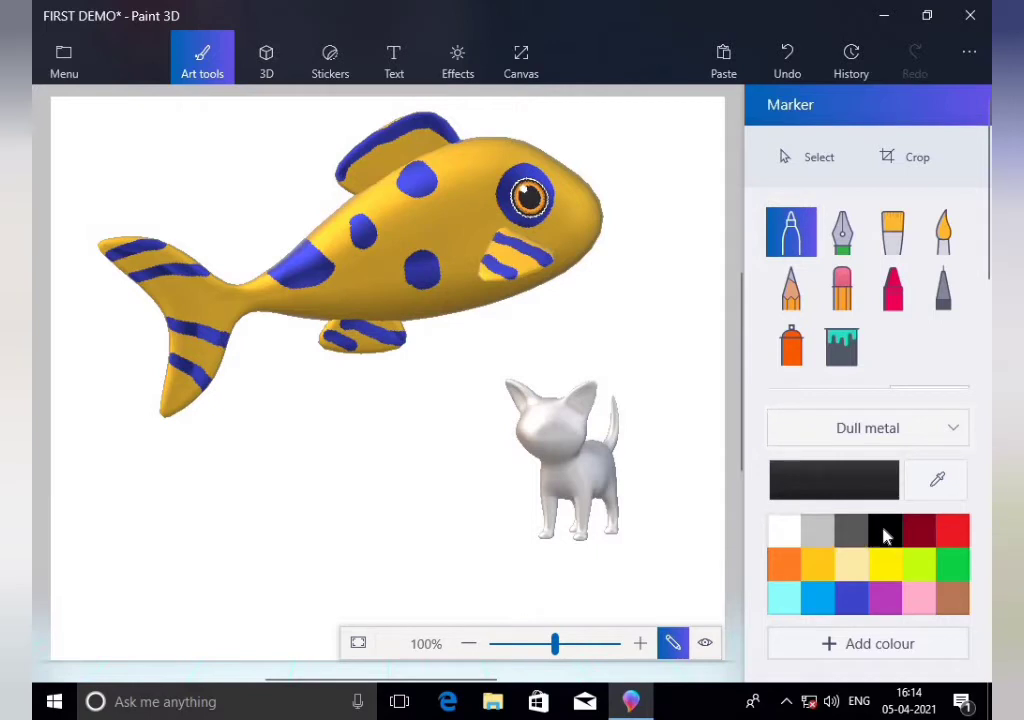
{"action": "left_click", "coordinate": [885, 433]}
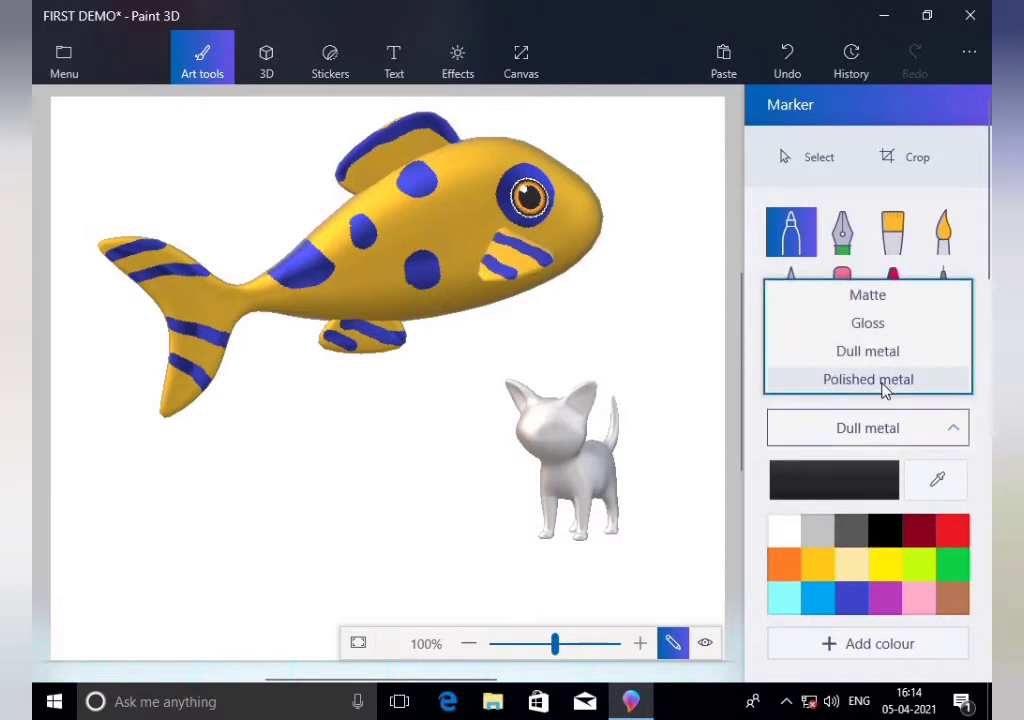
{"action": "left_click", "coordinate": [882, 384]}
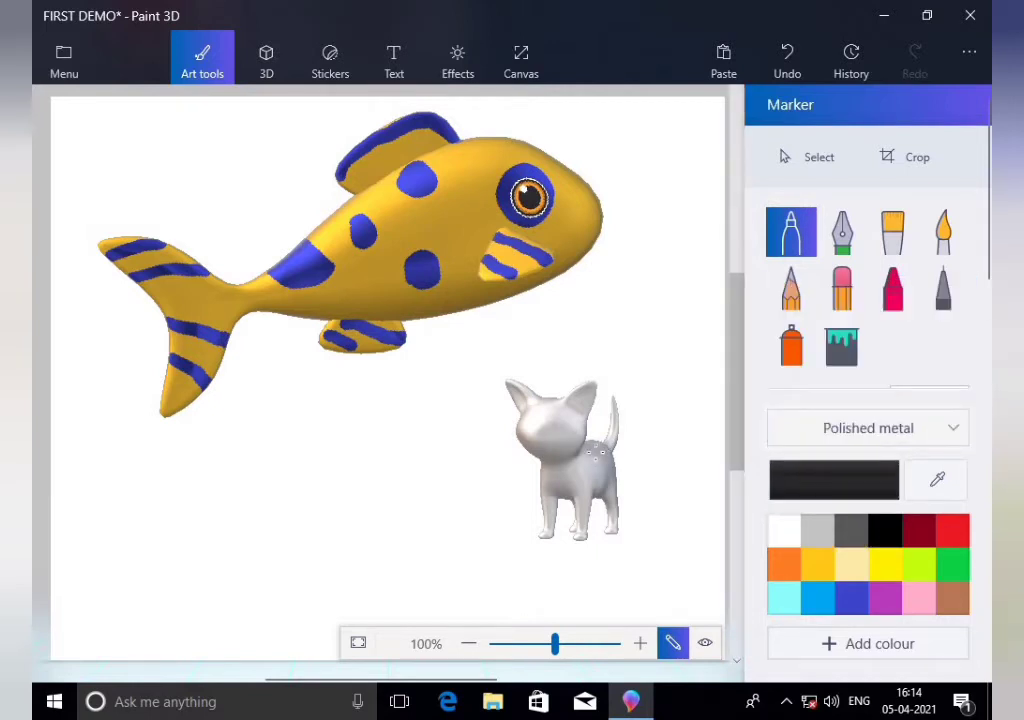
{"action": "mouse_move", "coordinate": [598, 456]}
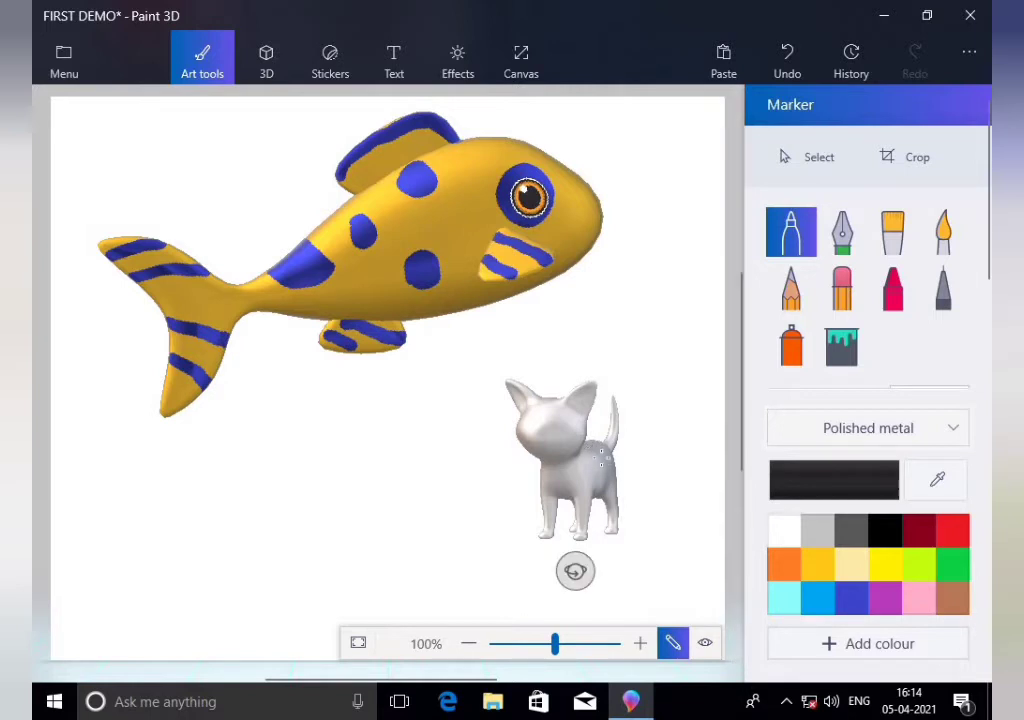
{"action": "left_click_drag", "start_coordinate": [598, 452], "coordinate": [594, 447]}
{"action": "left_click", "coordinate": [783, 53]}
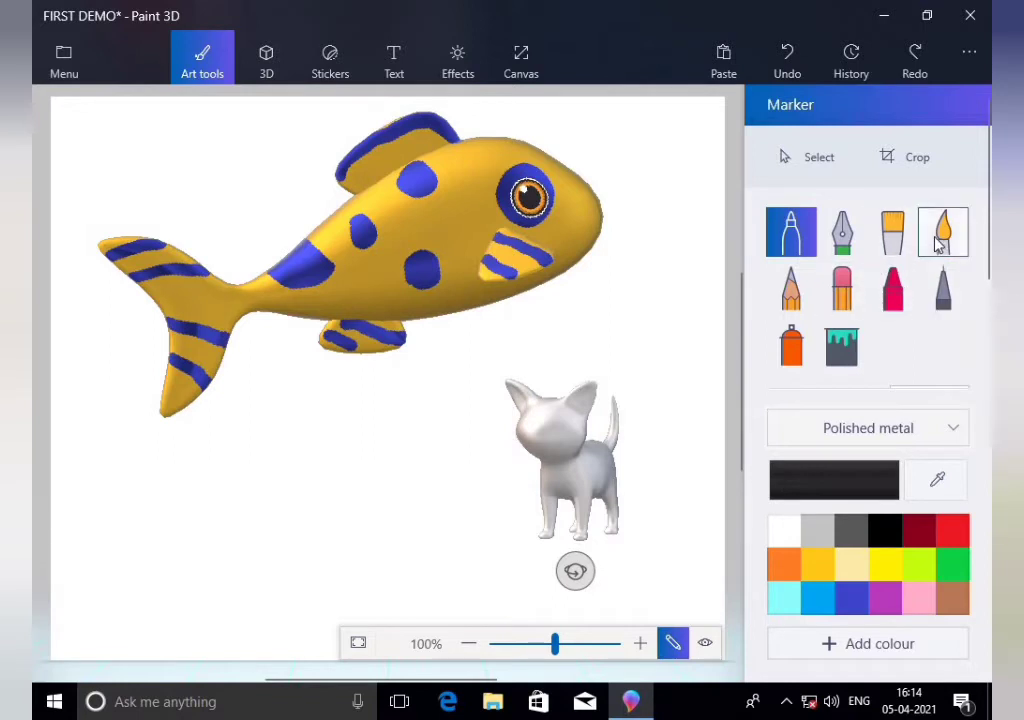
Paint soft black Watercolour patches on the cat's back, legs and one ear
{"action": "left_click", "coordinate": [940, 240]}
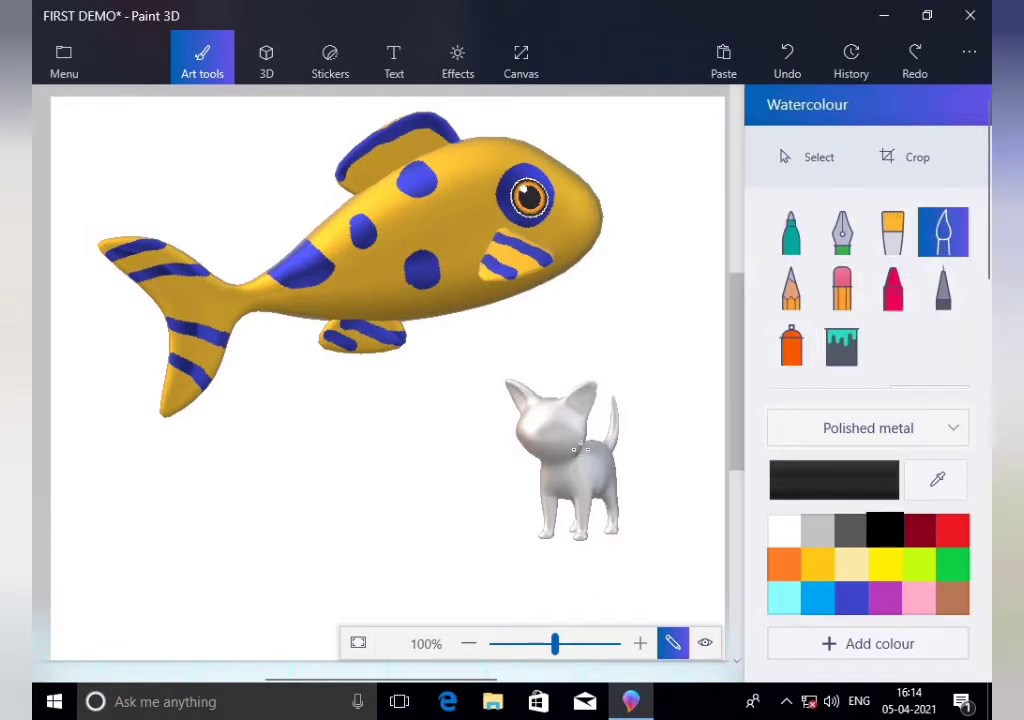
{"action": "mouse_move", "coordinate": [596, 455]}
{"action": "left_mouse_down"}
{"action": "mouse_move", "coordinate": [616, 467]}
{"action": "mouse_move", "coordinate": [607, 457]}
{"action": "left_mouse_up"}
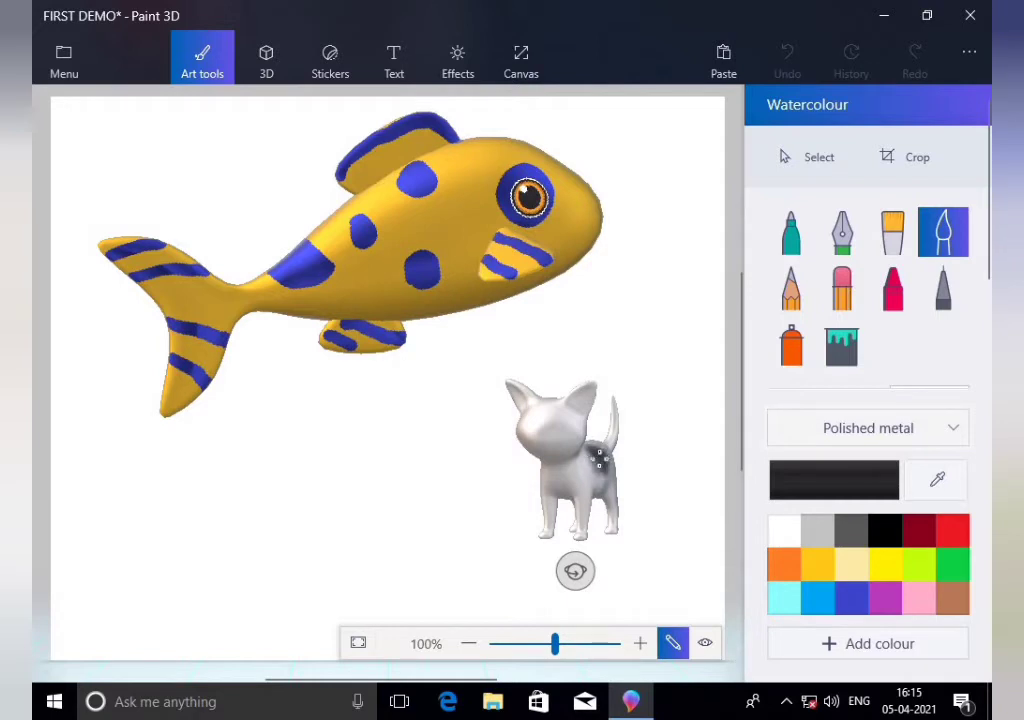
{"action": "left_click_drag", "start_coordinate": [638, 480], "coordinate": [616, 488]}
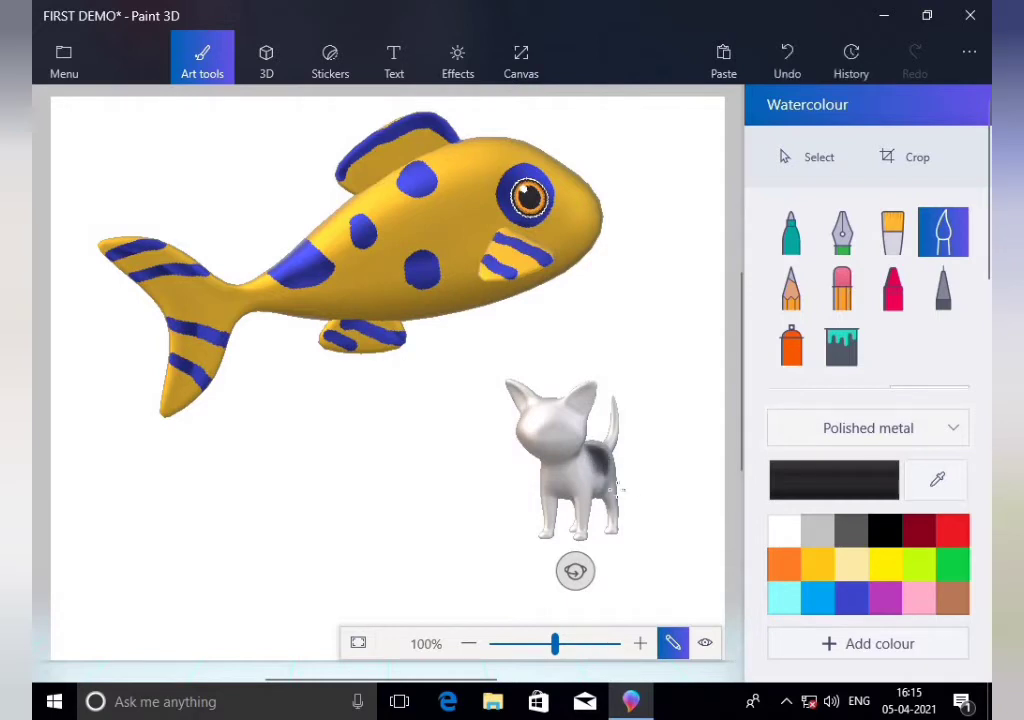
{"action": "mouse_move", "coordinate": [549, 483]}
{"action": "left_mouse_down"}
{"action": "mouse_move", "coordinate": [604, 512]}
{"action": "mouse_move", "coordinate": [604, 527]}
{"action": "mouse_move", "coordinate": [621, 512]}
{"action": "mouse_move", "coordinate": [550, 530]}
{"action": "left_mouse_up"}
{"action": "left_click_drag", "start_coordinate": [582, 404], "coordinate": [578, 402]}
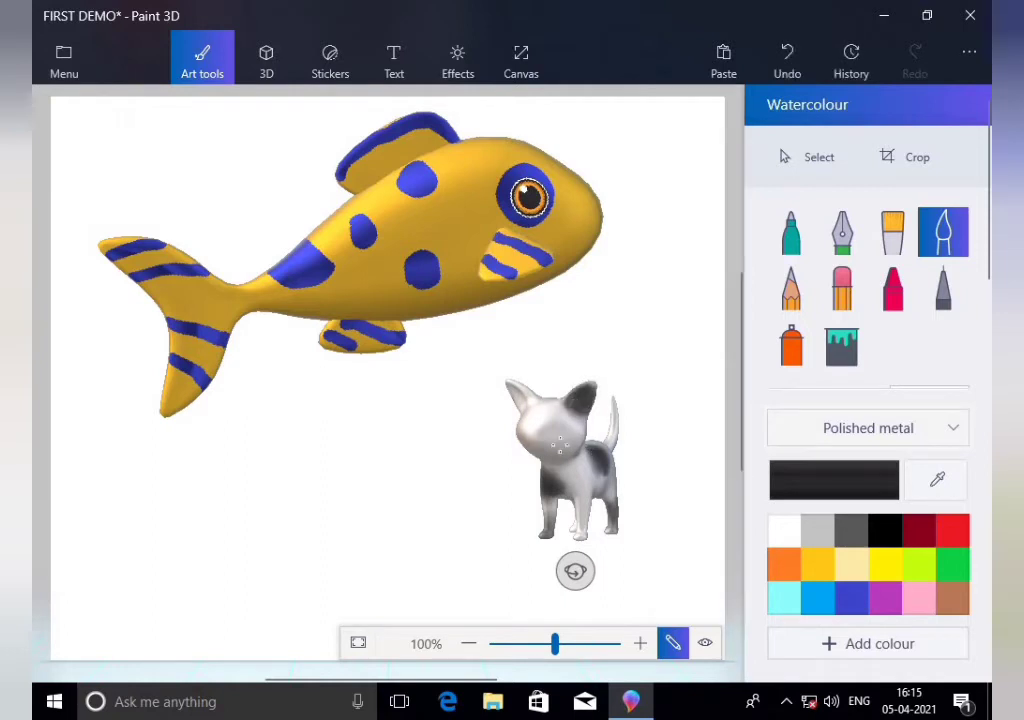
Darken the cat's muzzle and tail with black Watercolour strokes
{"action": "left_click_drag", "start_coordinate": [531, 433], "coordinate": [537, 434]}
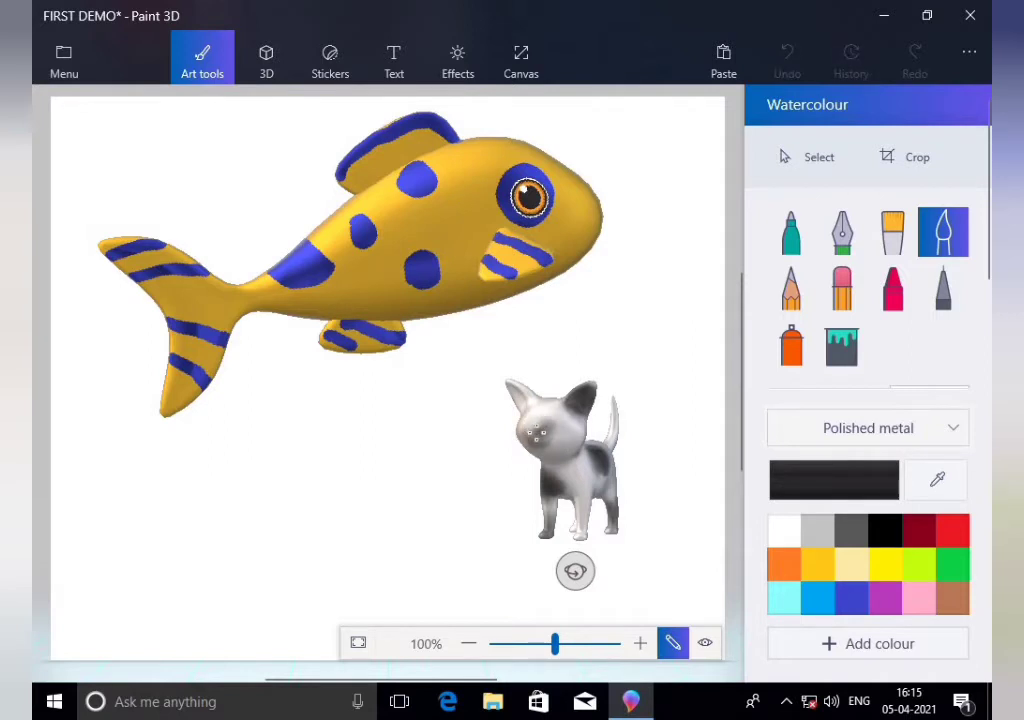
{"action": "left_click_drag", "start_coordinate": [588, 470], "coordinate": [636, 532]}
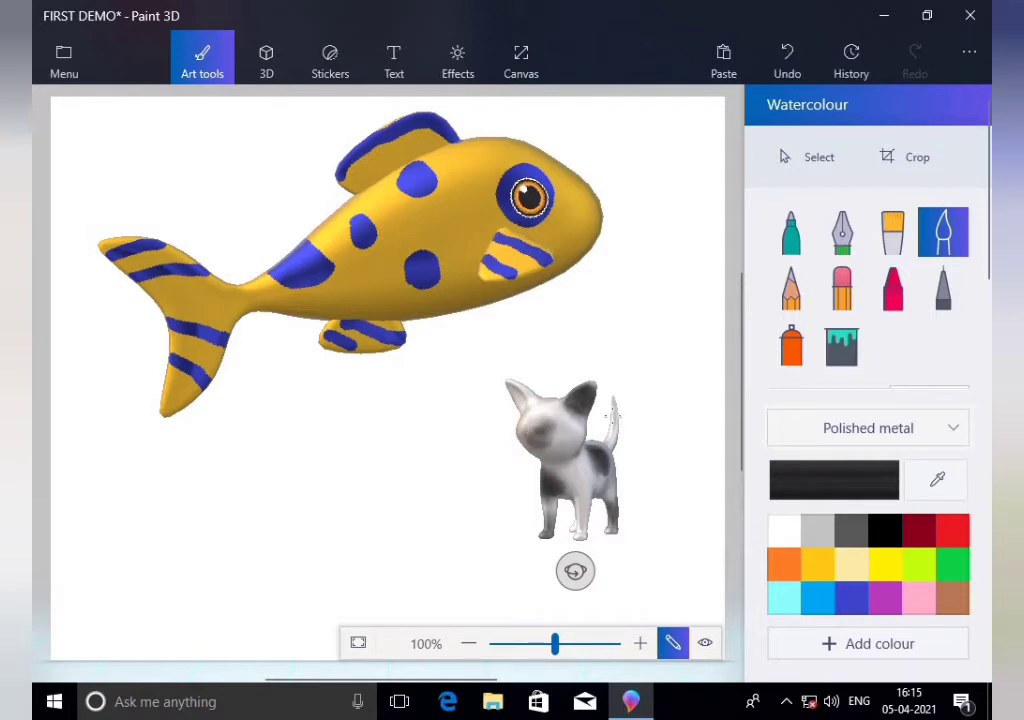
{"action": "left_click_drag", "start_coordinate": [613, 412], "coordinate": [612, 414]}
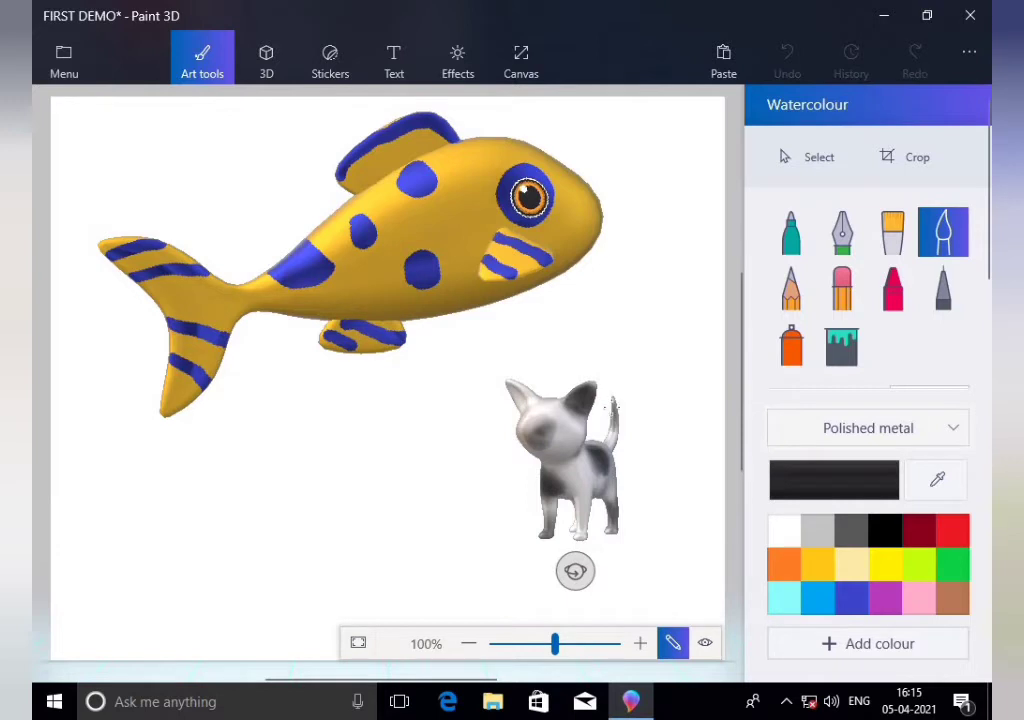
{"action": "left_click_drag", "start_coordinate": [668, 394], "coordinate": [672, 398]}
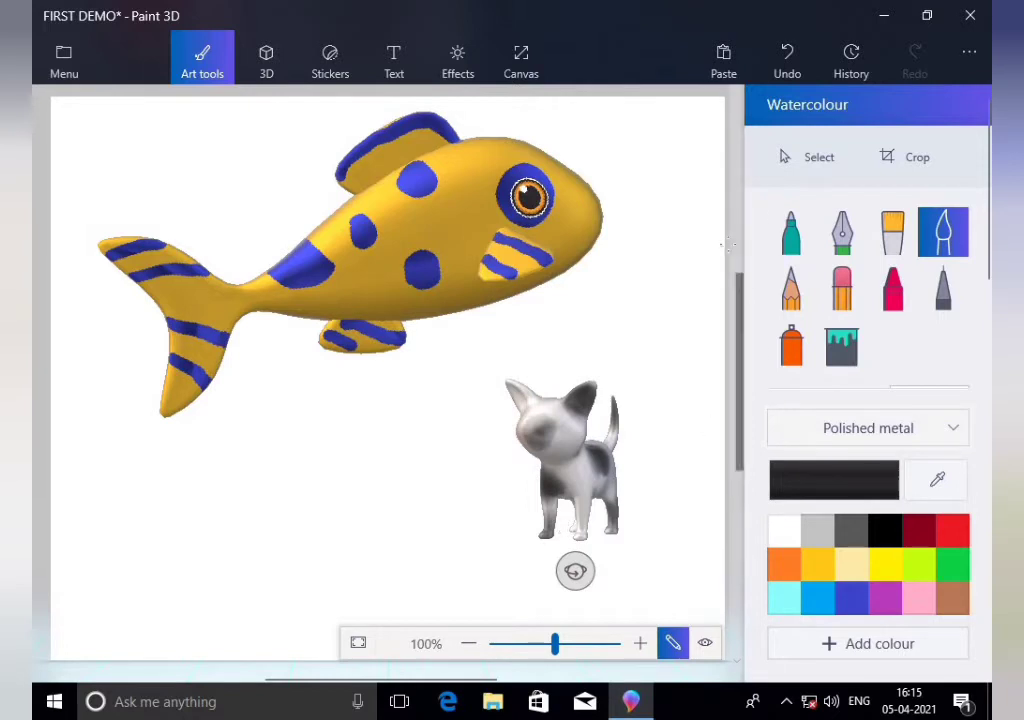
Add the blue Cat eye sticker to the cat model with the Matte material
{"action": "left_click", "coordinate": [331, 72]}
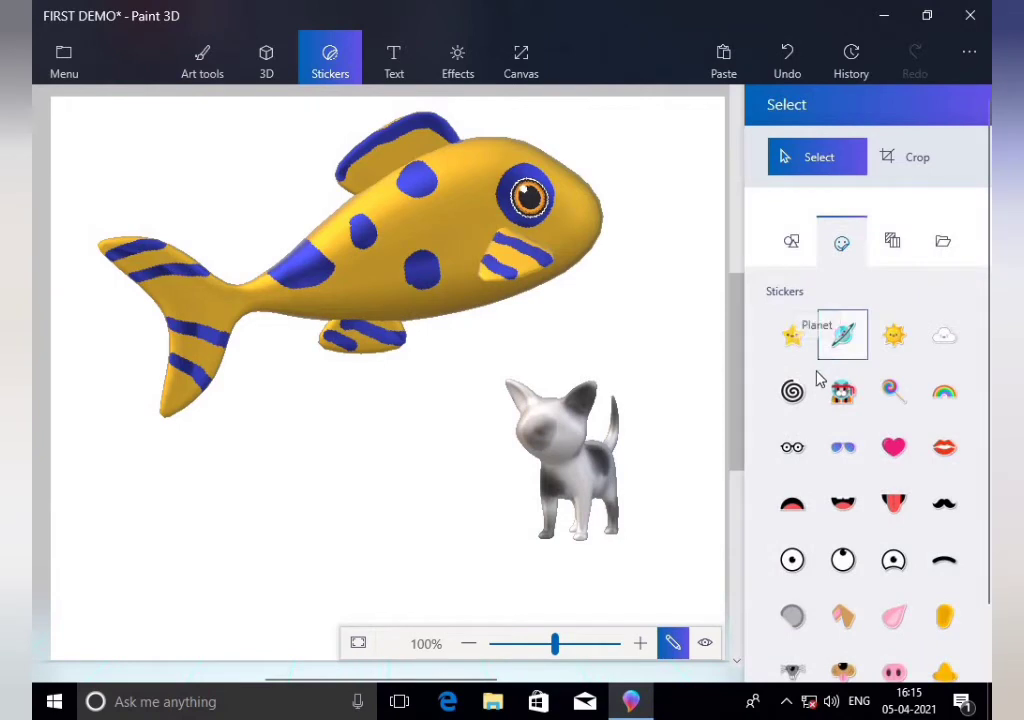
{"action": "scroll", "coordinate": [790, 372], "scroll_direction": "down", "scroll_amount": 1}
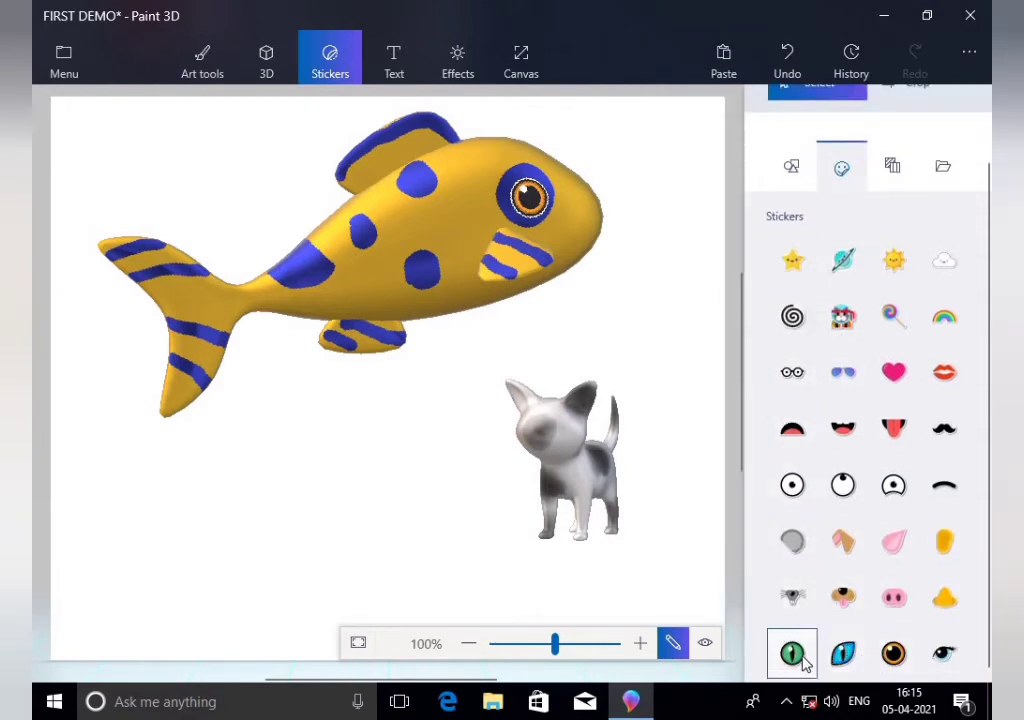
{"action": "left_click", "coordinate": [843, 653]}
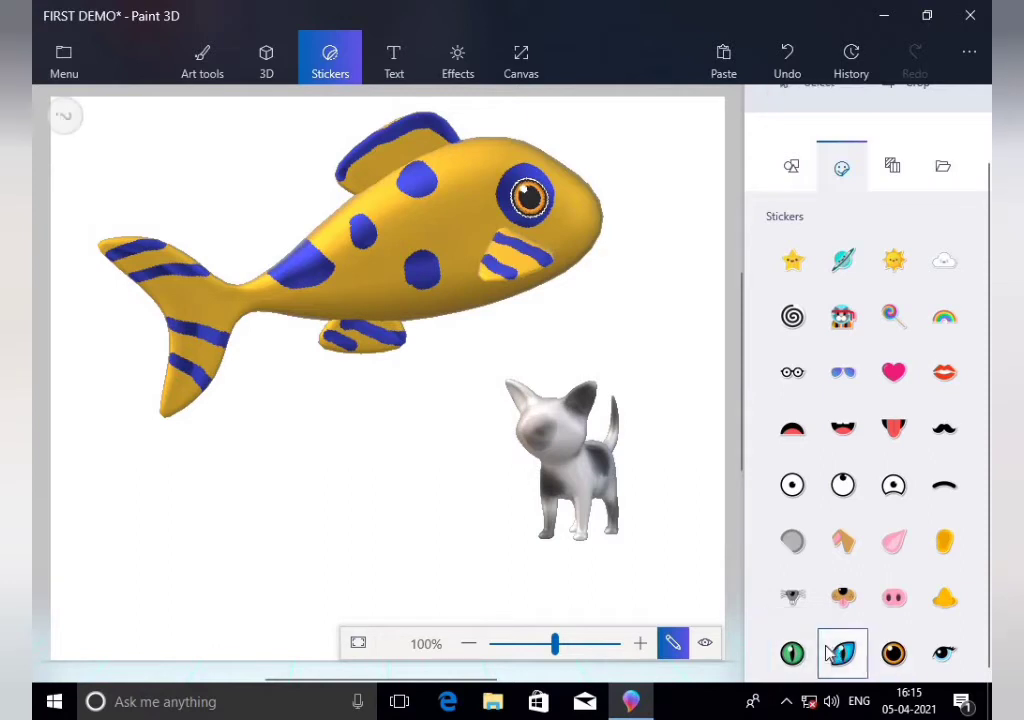
{"action": "left_click", "coordinate": [581, 450]}
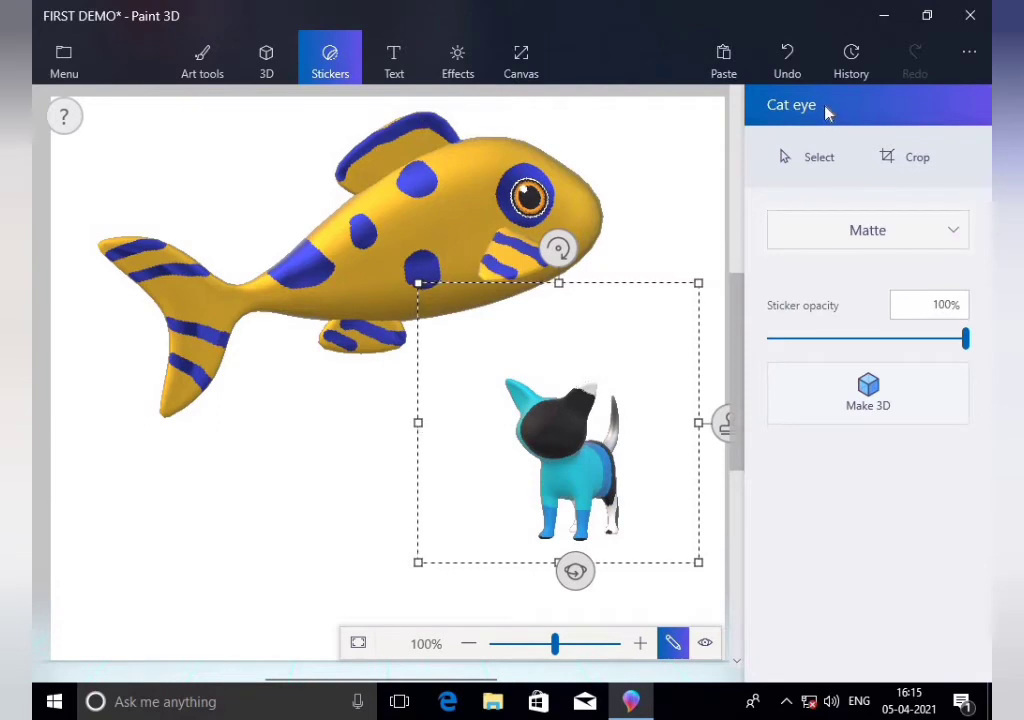
{"action": "left_click", "coordinate": [880, 245]}
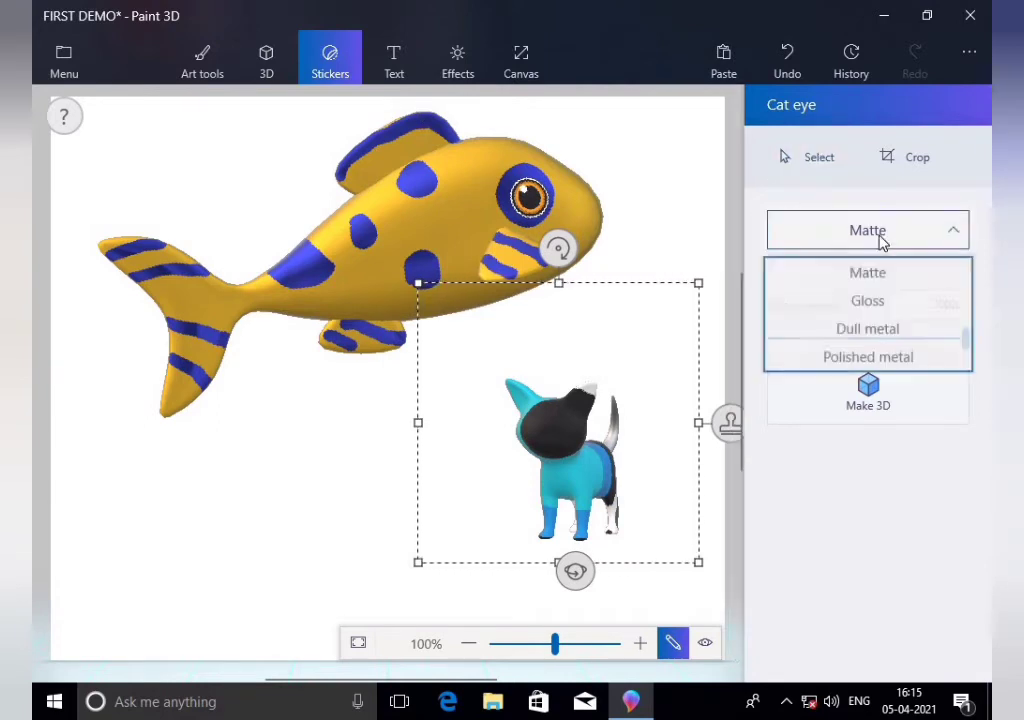
{"action": "left_click", "coordinate": [868, 274]}
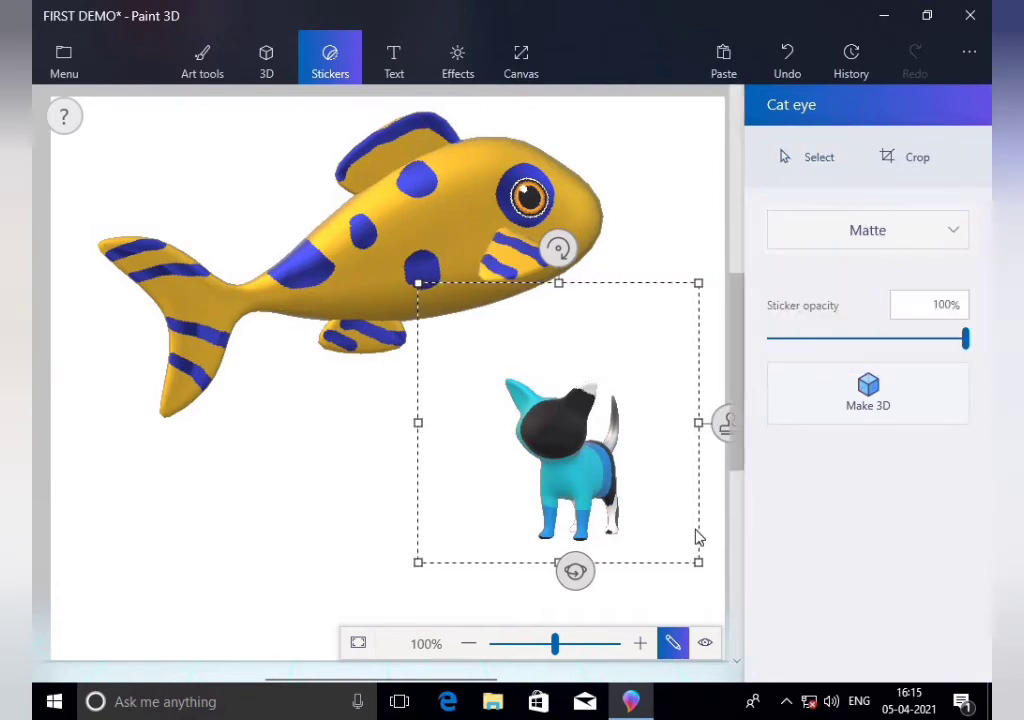
Shrink the Cat eye sticker to eye size and move it onto the cat's face beside the muzzle
{"action": "left_click_drag", "start_coordinate": [698, 562], "coordinate": [626, 490]}
{"action": "left_click_drag", "start_coordinate": [550, 462], "coordinate": [485, 460]}
{"action": "left_click_drag", "start_coordinate": [528, 498], "coordinate": [568, 424]}
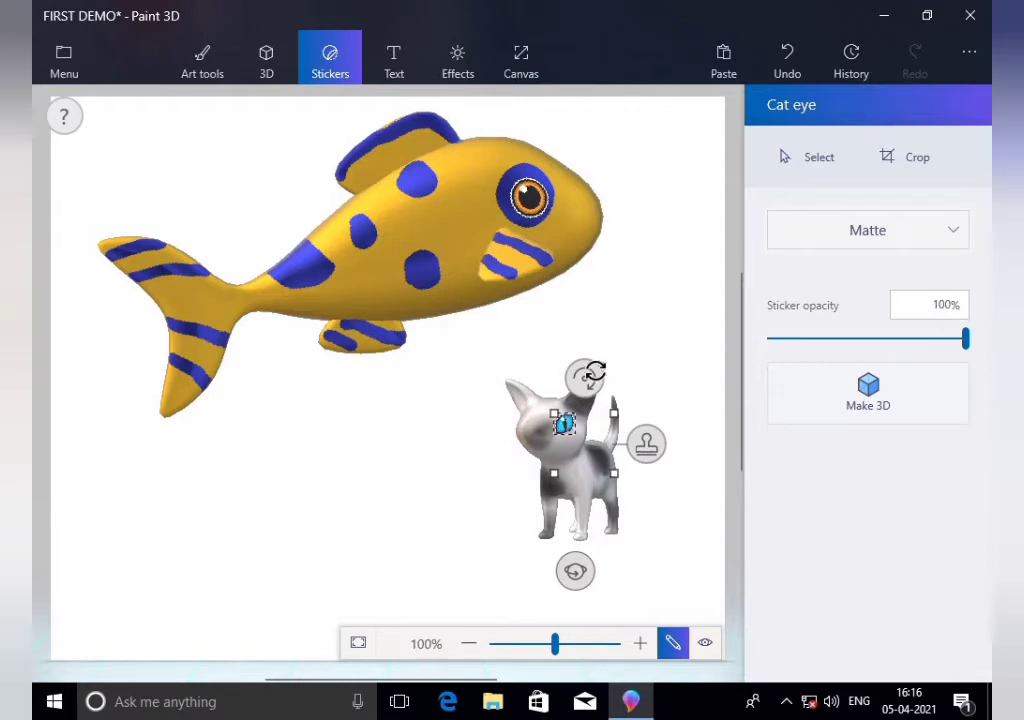
Flatten the cat's eye sticker slightly, adjust its rotation to a small tilt, and apply it to the face
{"action": "left_click_drag", "start_coordinate": [584, 379], "coordinate": [594, 408]}
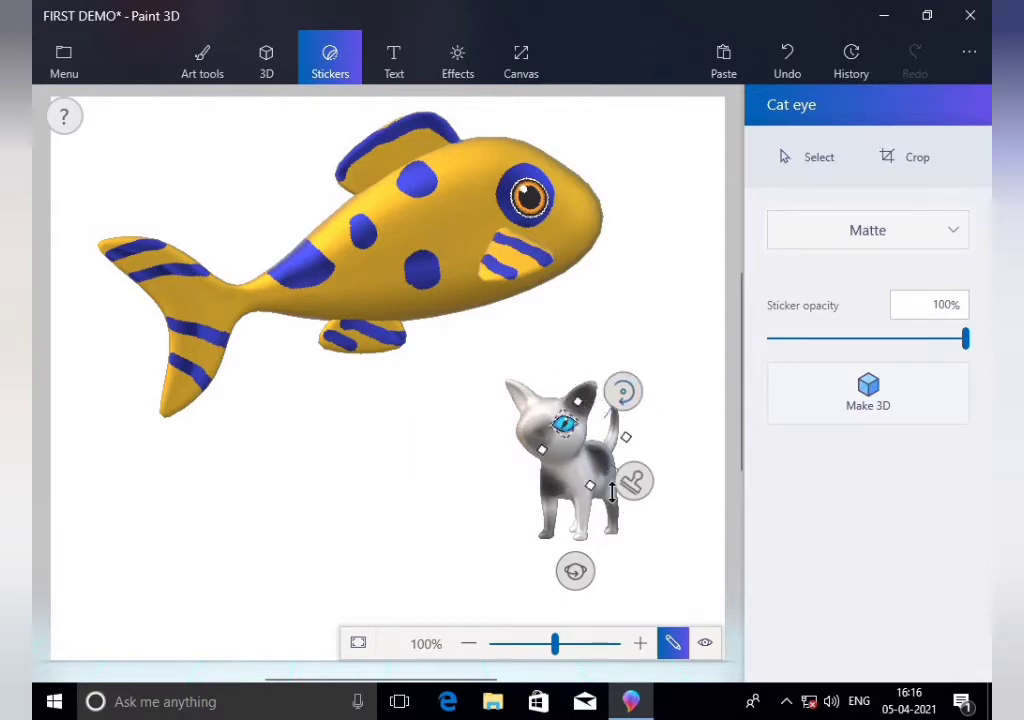
{"action": "left_click_drag", "start_coordinate": [591, 486], "coordinate": [612, 490]}
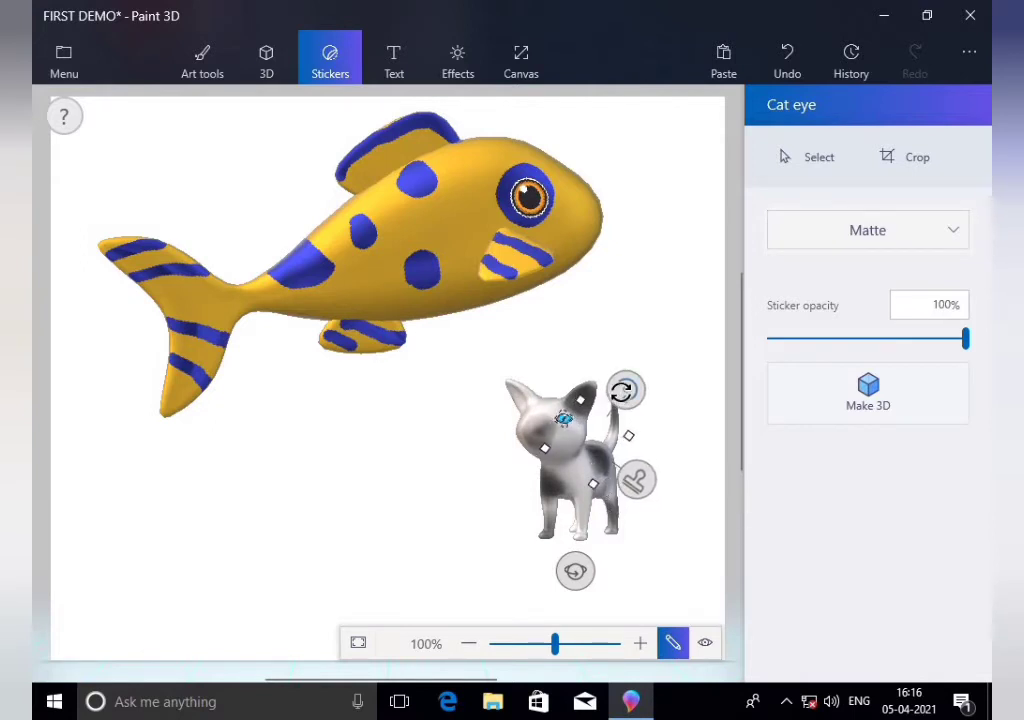
{"action": "left_click_drag", "start_coordinate": [622, 390], "coordinate": [585, 337]}
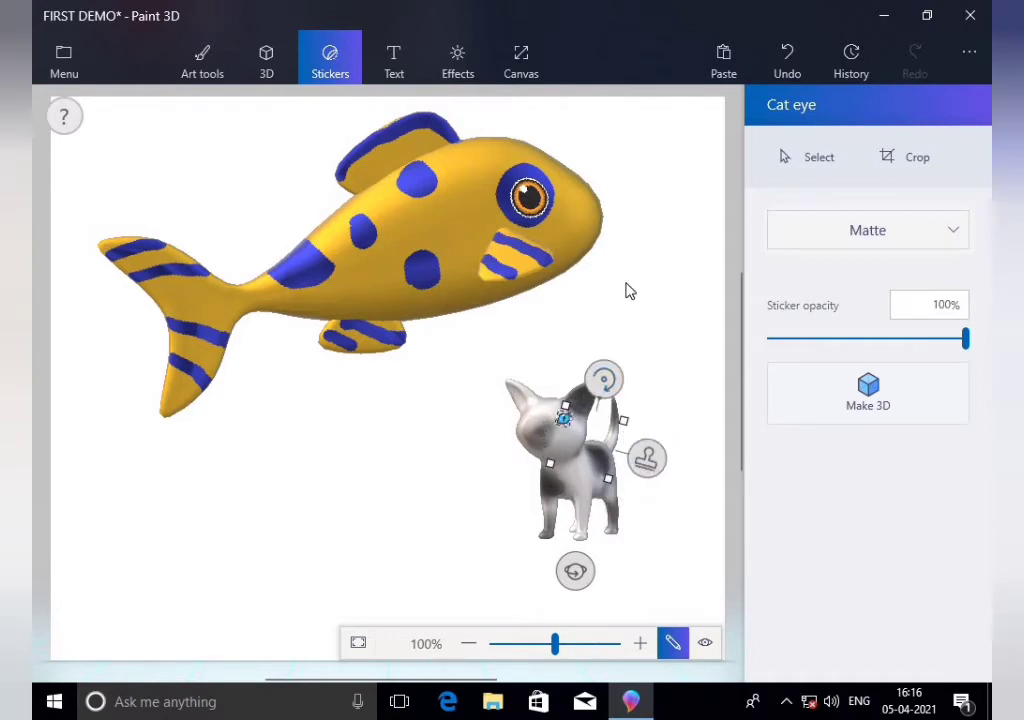
{"action": "left_click", "coordinate": [721, 544]}
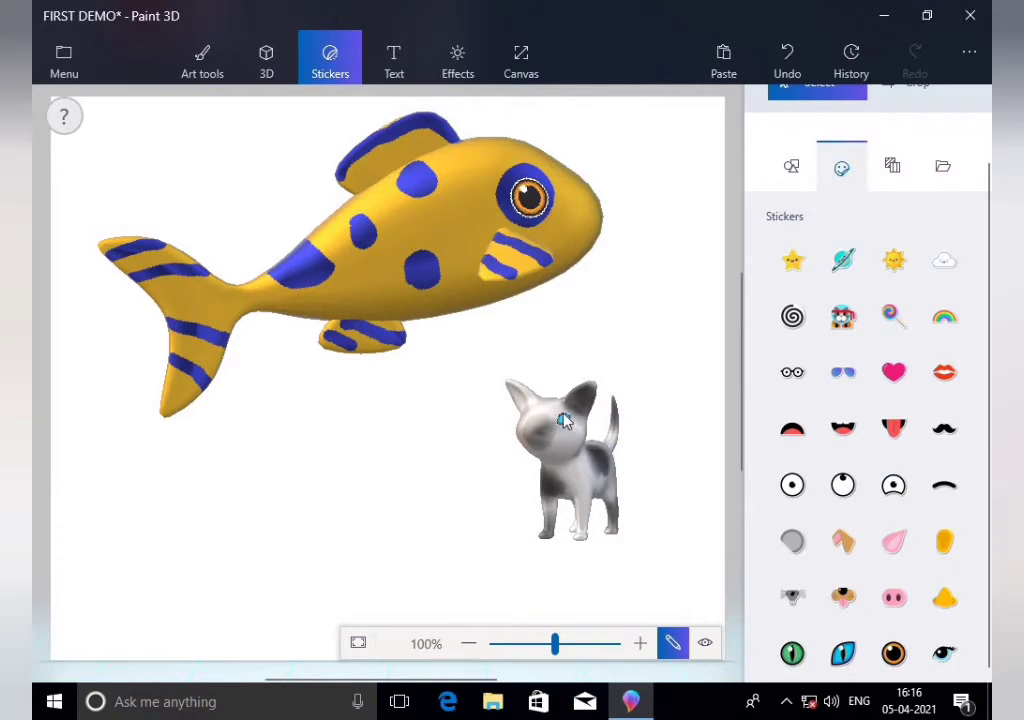
{"action": "left_click", "coordinate": [562, 423]}
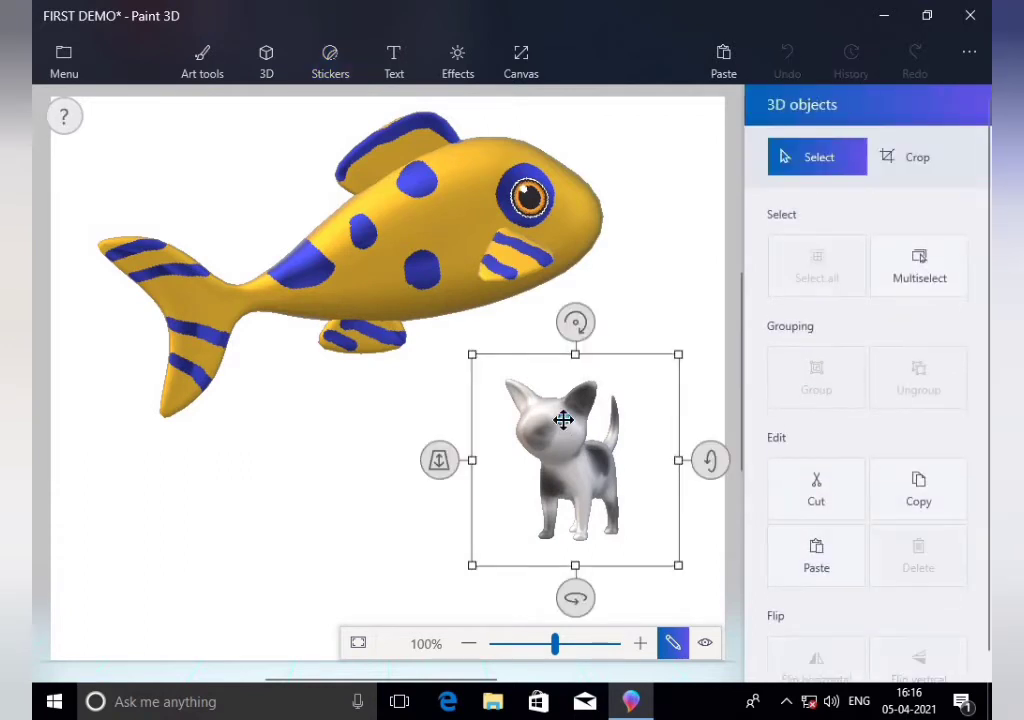
{"action": "key", "text": "Escape"}
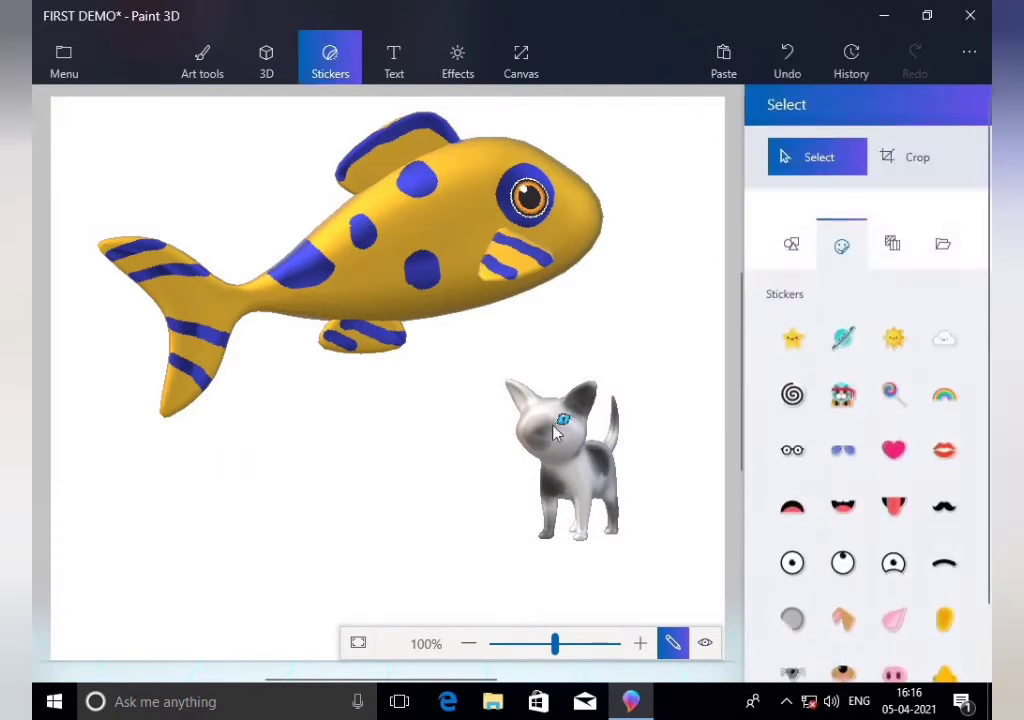
{"action": "left_click", "coordinate": [565, 423]}
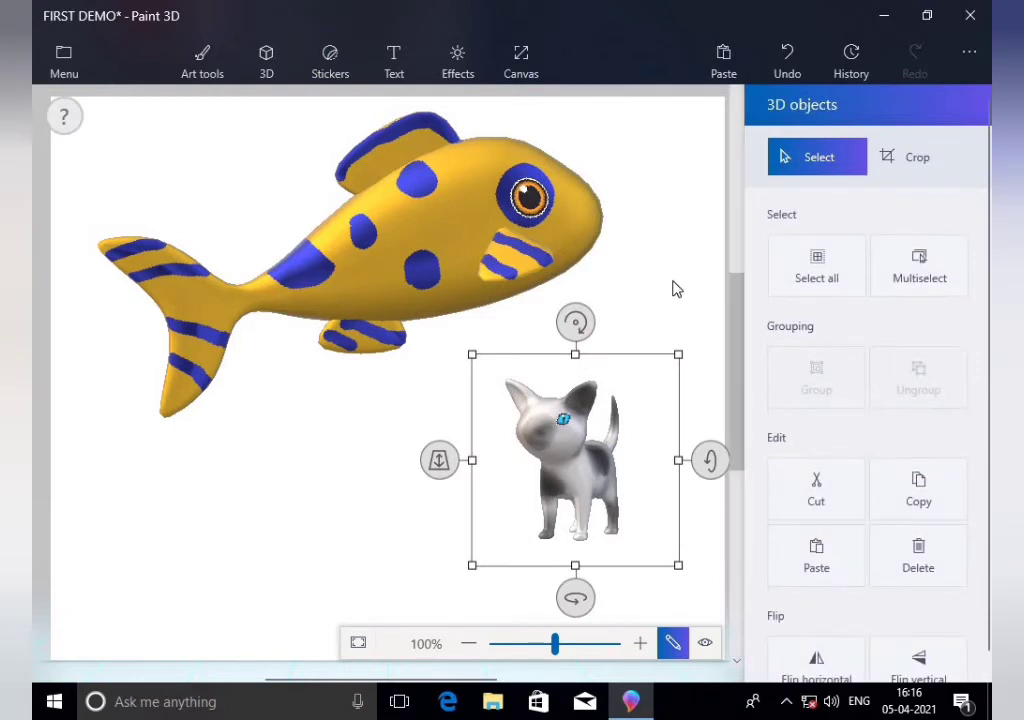
{"action": "key", "text": "Escape"}
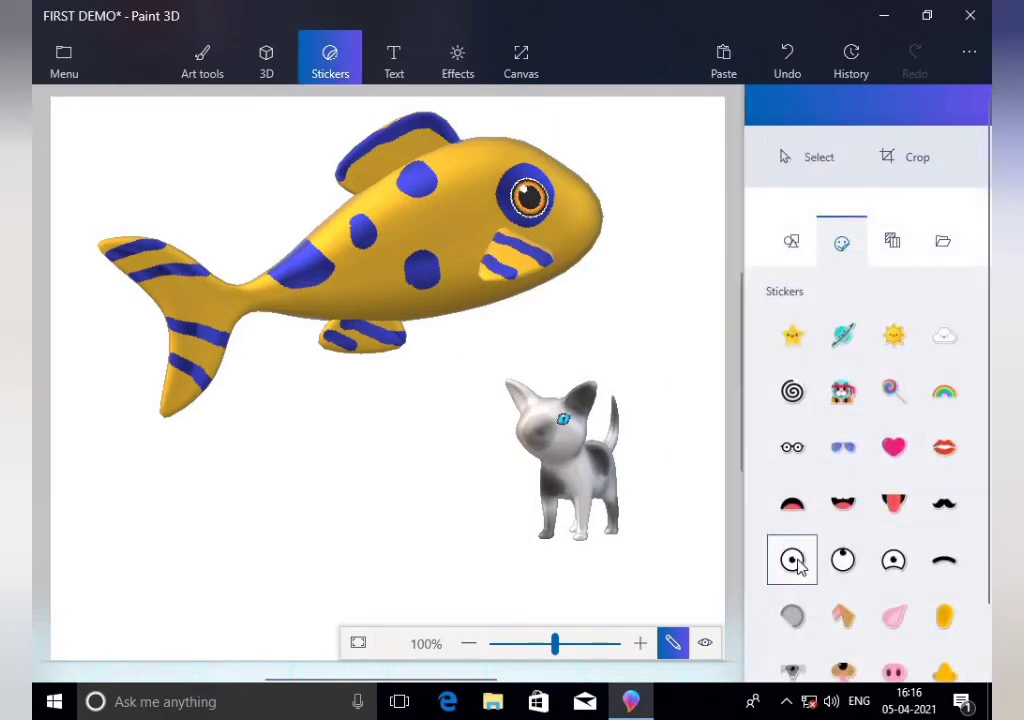
Add the round black-and-white Eye sticker, shrink it to eye size, and place it on the cat's face opposite the blue eye
{"action": "left_click", "coordinate": [797, 565]}
{"action": "left_click", "coordinate": [526, 423]}
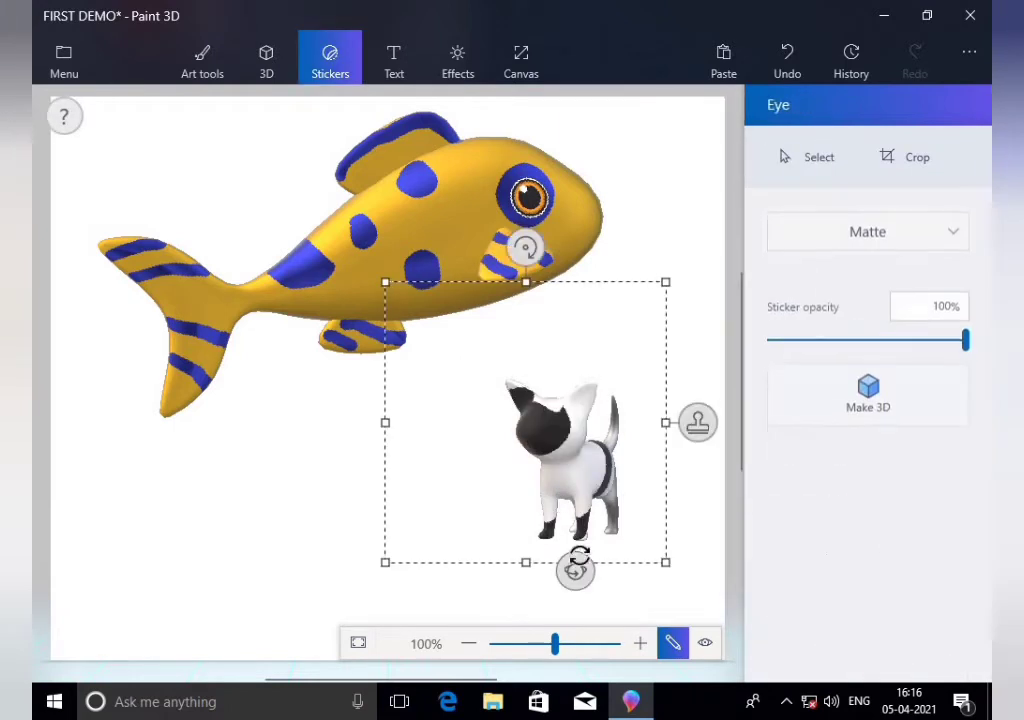
{"action": "left_click_drag", "start_coordinate": [665, 562], "coordinate": [452, 372]}
{"action": "left_click_drag", "start_coordinate": [418, 432], "coordinate": [428, 608]}
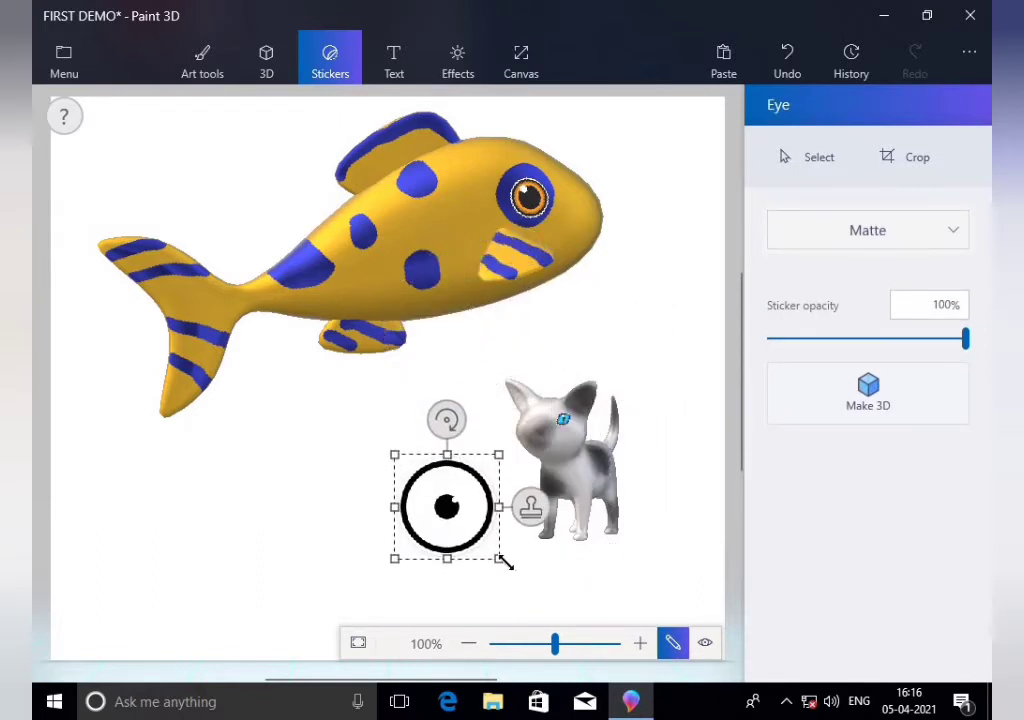
{"action": "left_click_drag", "start_coordinate": [500, 558], "coordinate": [455, 514]}
{"action": "left_click_drag", "start_coordinate": [411, 469], "coordinate": [536, 421]}
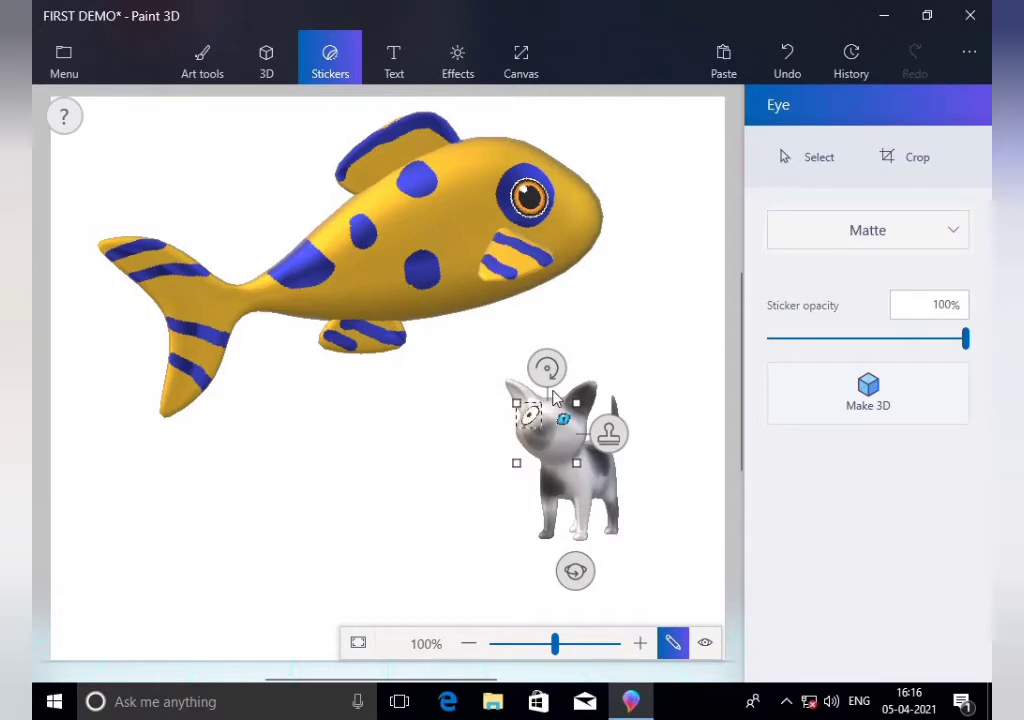
Rotate the second eye sticker, nudge its position on the cat's face, and apply it
{"action": "left_click_drag", "start_coordinate": [547, 368], "coordinate": [603, 463]}
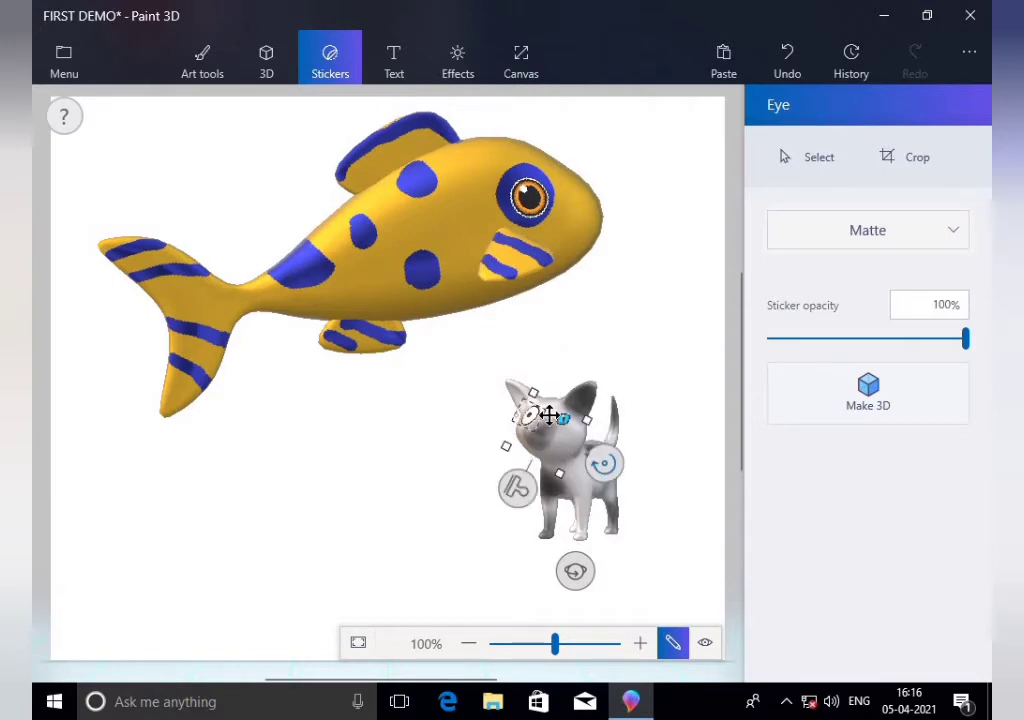
{"action": "left_click_drag", "start_coordinate": [533, 398], "coordinate": [536, 402]}
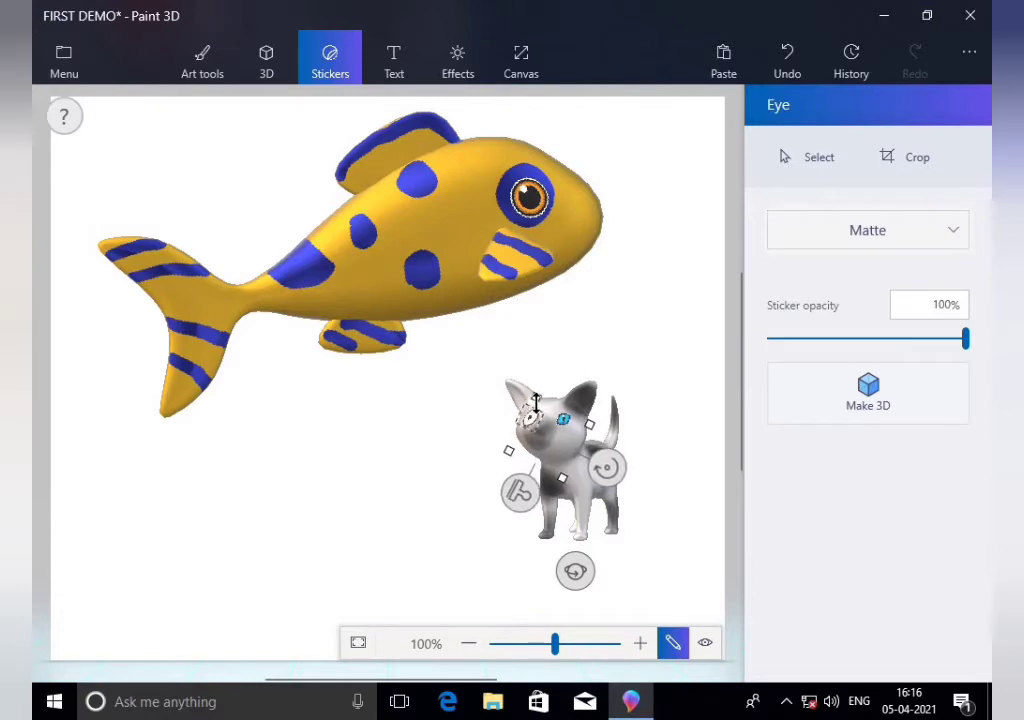
{"action": "left_click", "coordinate": [629, 558]}
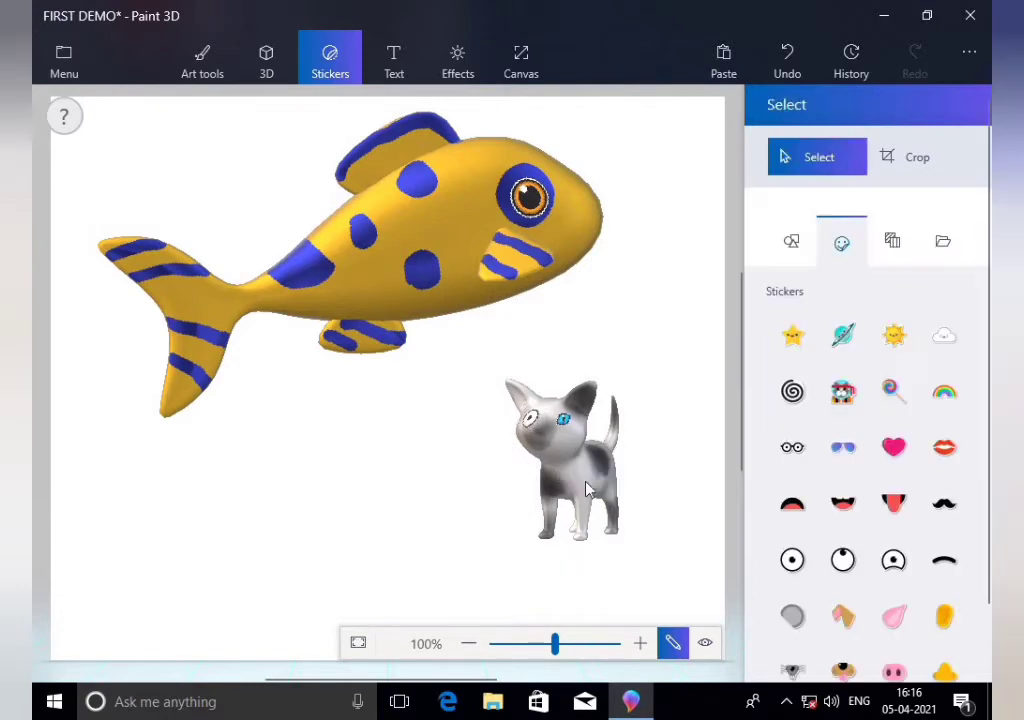
Turn the cat about its vertical axis so its face points the other way, and deselect it
{"action": "left_click", "coordinate": [584, 532]}
{"action": "left_click_drag", "start_coordinate": [575, 598], "coordinate": [630, 598]}
{"action": "left_click_drag", "start_coordinate": [593, 420], "coordinate": [569, 415]}
{"action": "left_click", "coordinate": [330, 60]}
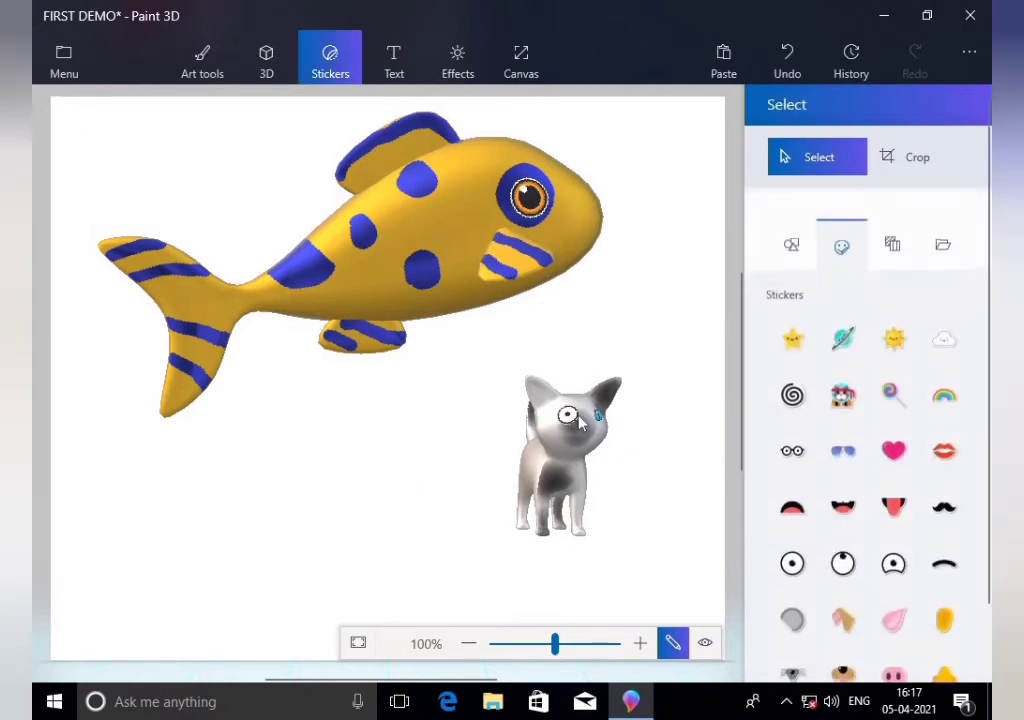
{"action": "left_click", "coordinate": [567, 414]}
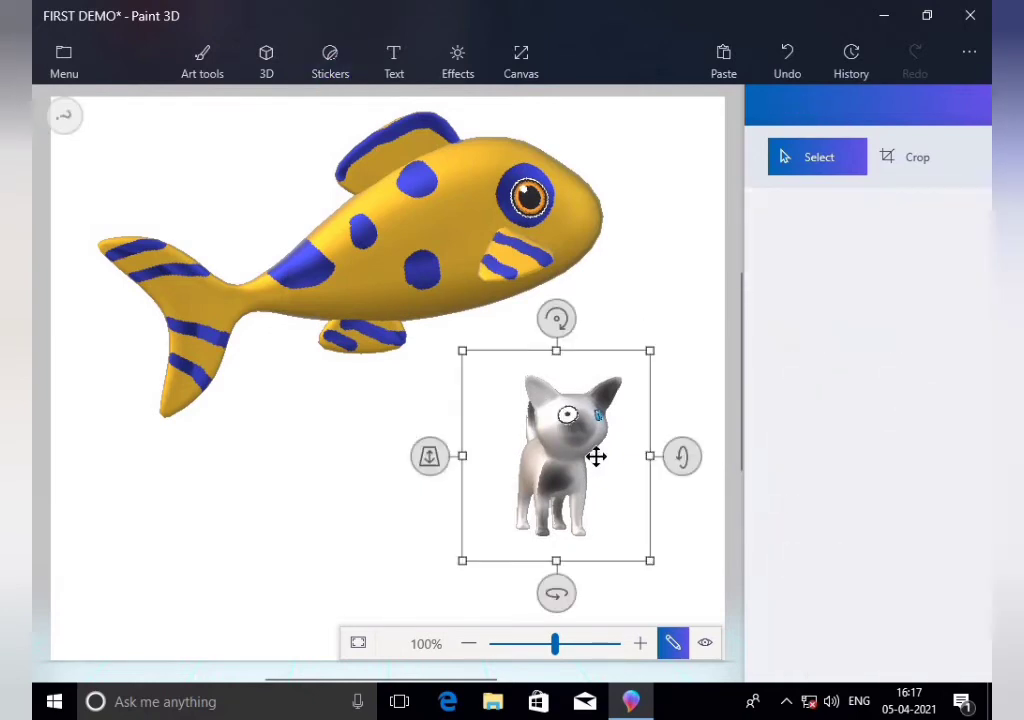
{"action": "left_click", "coordinate": [368, 467]}
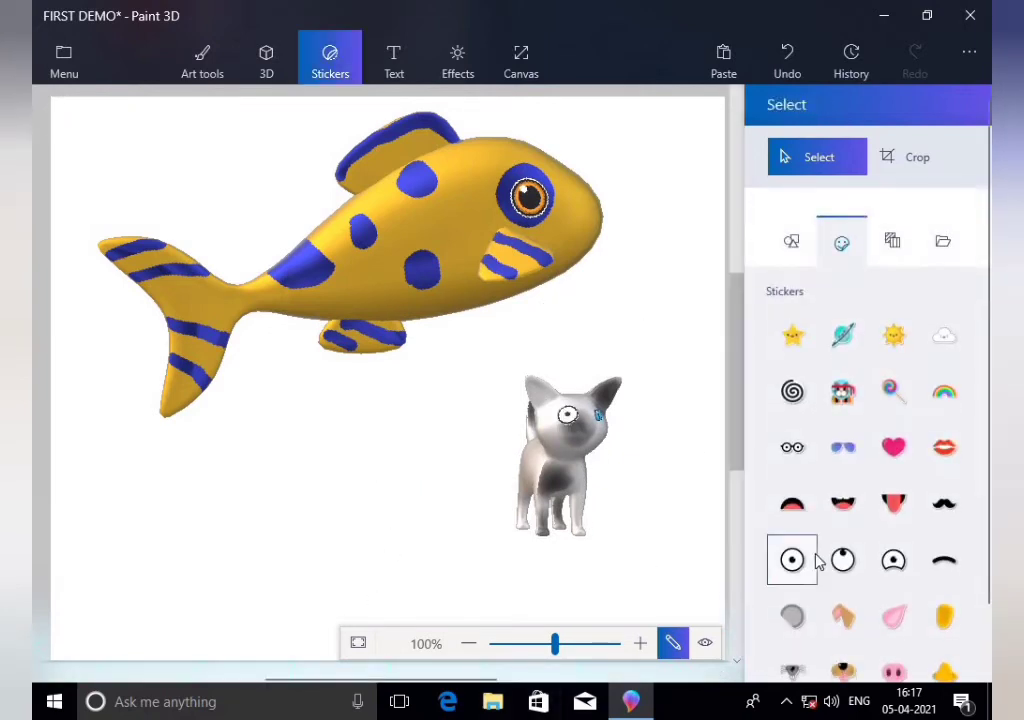
Show the 2D shapes and undo all cat and fish edits back to a blank canvas
{"action": "scroll", "coordinate": [816, 558], "scroll_direction": "down", "scroll_amount": 1}
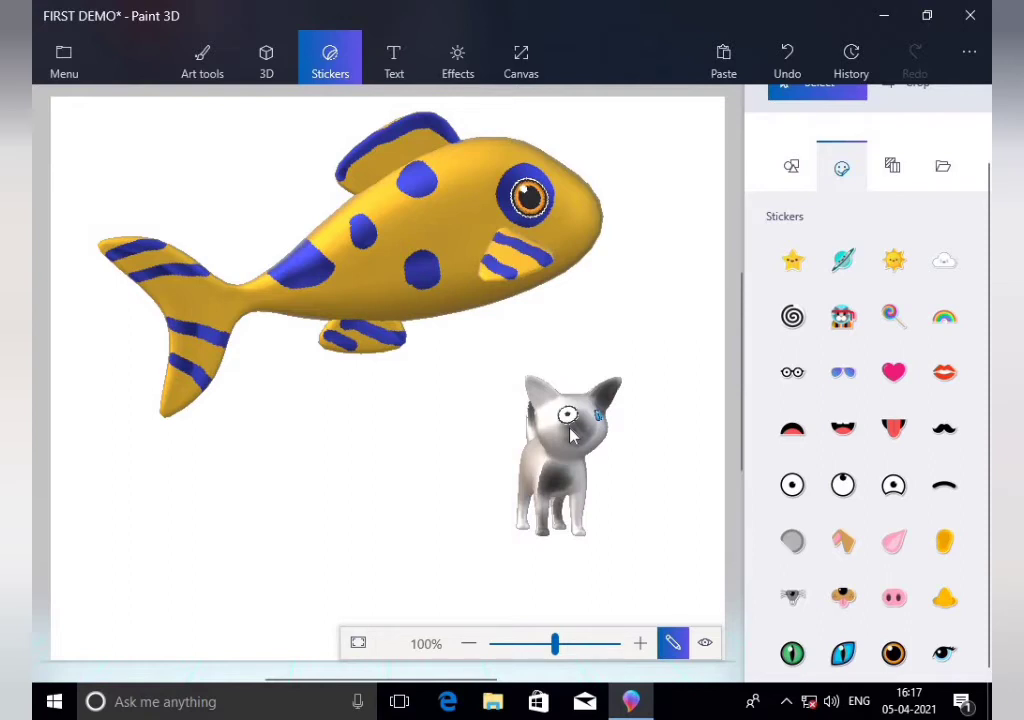
{"action": "left_click", "coordinate": [793, 168]}
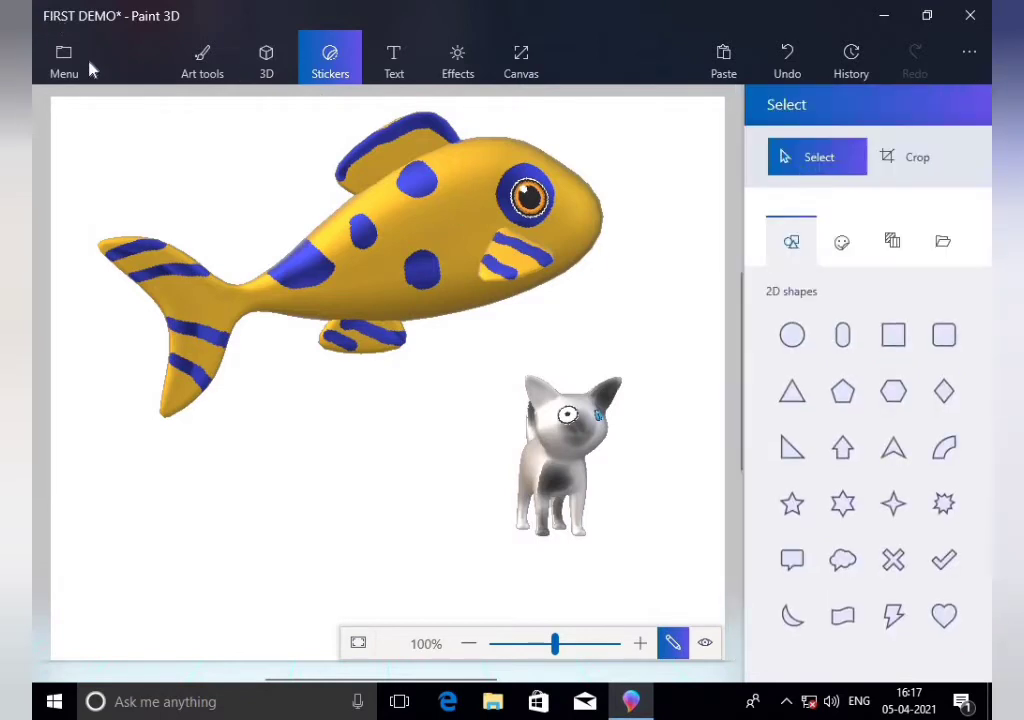
{"action": "left_click", "coordinate": [781, 66]}
{"action": "left_click", "coordinate": [781, 66]}
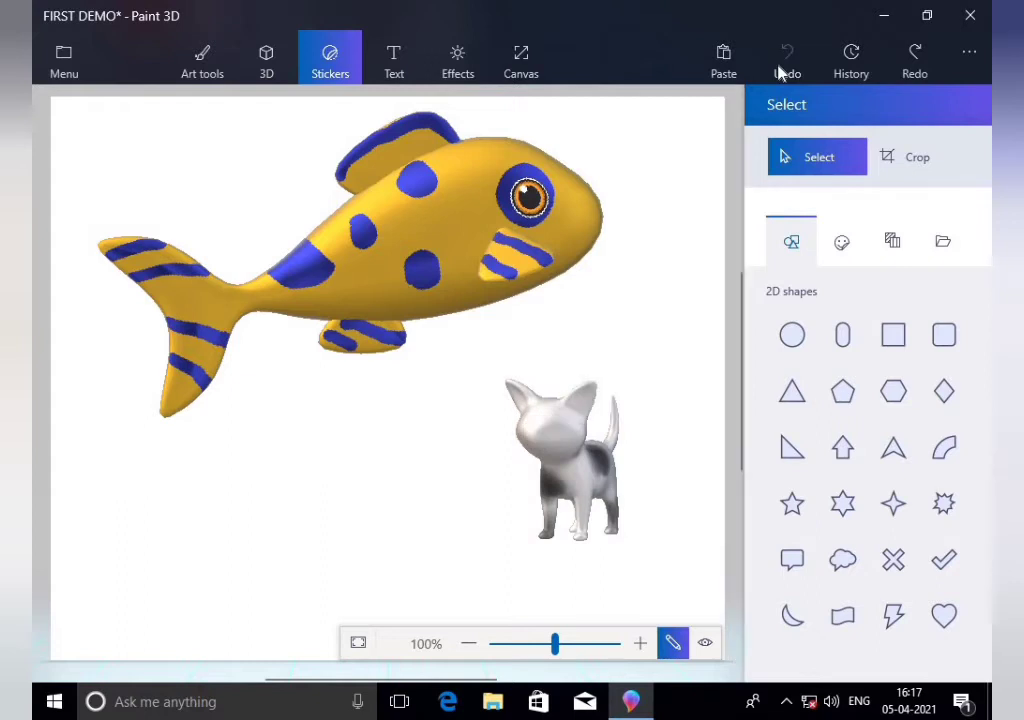
{"action": "left_click", "coordinate": [781, 66]}
{"action": "left_click", "coordinate": [781, 66]}
{"action": "left_click", "coordinate": [781, 66]}
{"action": "left_click", "coordinate": [781, 66]}
{"action": "left_click", "coordinate": [787, 62]}
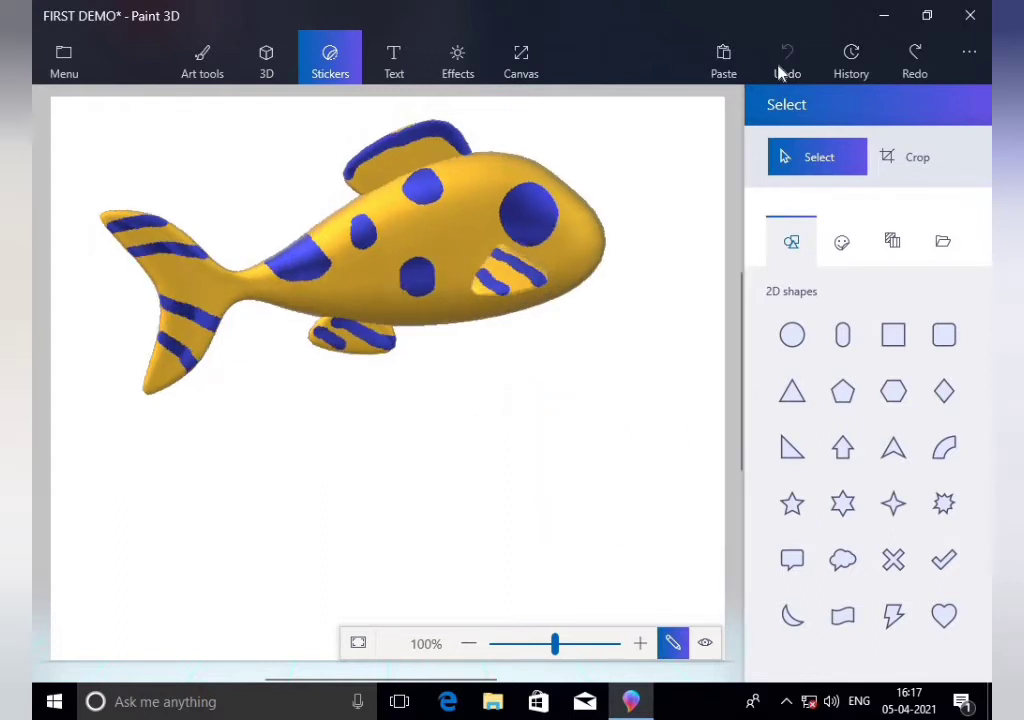
{"action": "left_click", "coordinate": [787, 62]}
{"action": "left_click", "coordinate": [787, 62]}
{"action": "left_click", "coordinate": [787, 62]}
{"action": "left_click", "coordinate": [787, 62]}
{"action": "left_click", "coordinate": [787, 62]}
{"action": "left_click", "coordinate": [787, 62]}
{"action": "left_click", "coordinate": [783, 66]}
{"action": "left_click", "coordinate": [783, 66]}
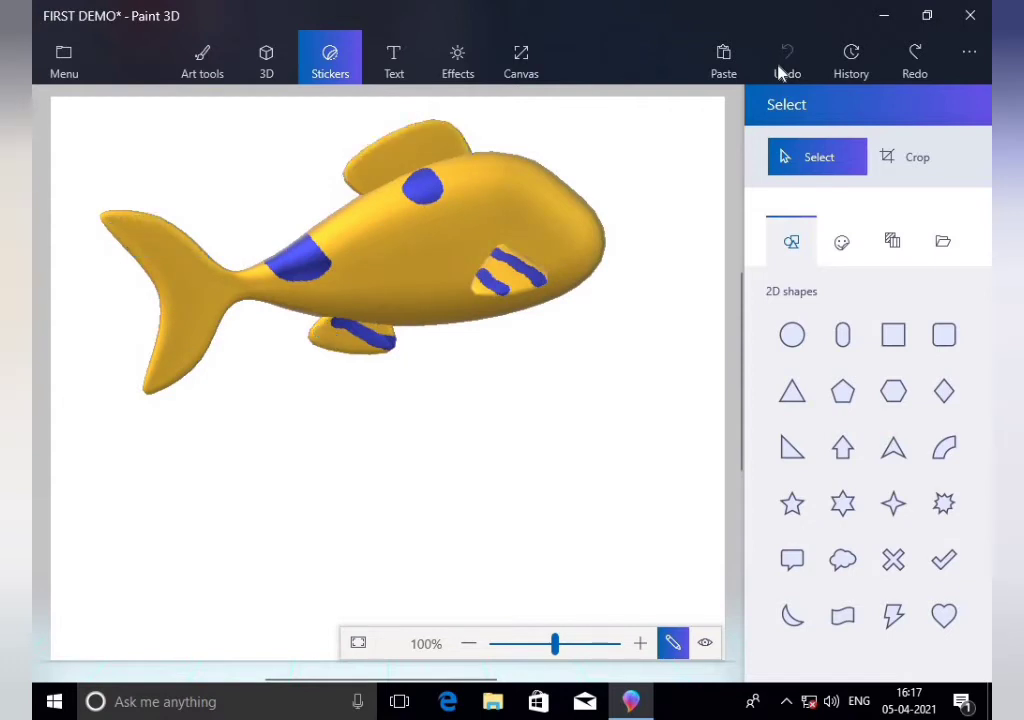
{"action": "left_click", "coordinate": [783, 66]}
{"action": "left_click", "coordinate": [783, 66]}
{"action": "left_click", "coordinate": [783, 66]}
{"action": "left_click", "coordinate": [783, 66]}
{"action": "left_click", "coordinate": [783, 66]}
{"action": "left_click", "coordinate": [783, 66]}
{"action": "left_click", "coordinate": [781, 68]}
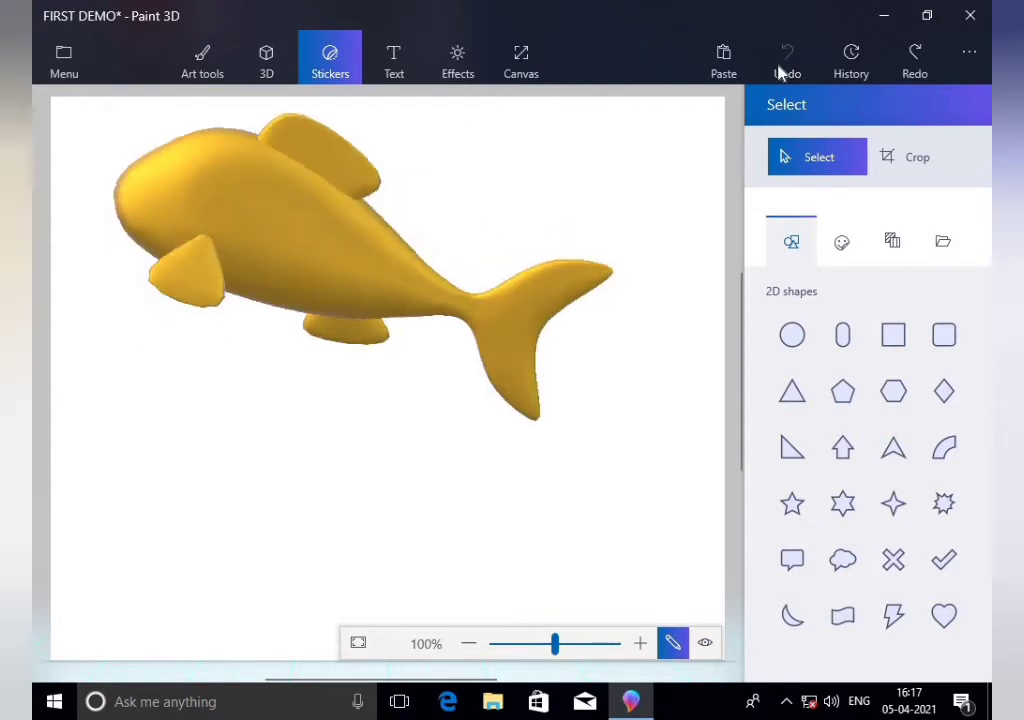
{"action": "left_click", "coordinate": [781, 68]}
{"action": "left_click", "coordinate": [781, 68]}
{"action": "left_click", "coordinate": [781, 68]}
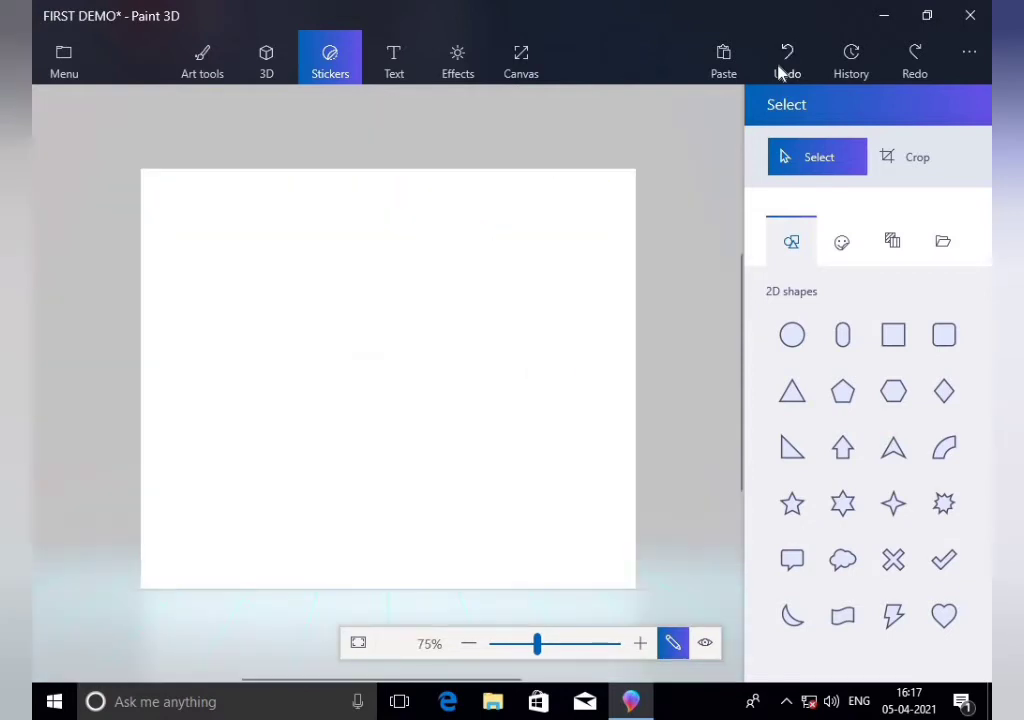
Draw a 2D circle in the upper-left part of the canvas and stretch it to a nearly round shape
{"action": "left_click", "coordinate": [786, 334]}
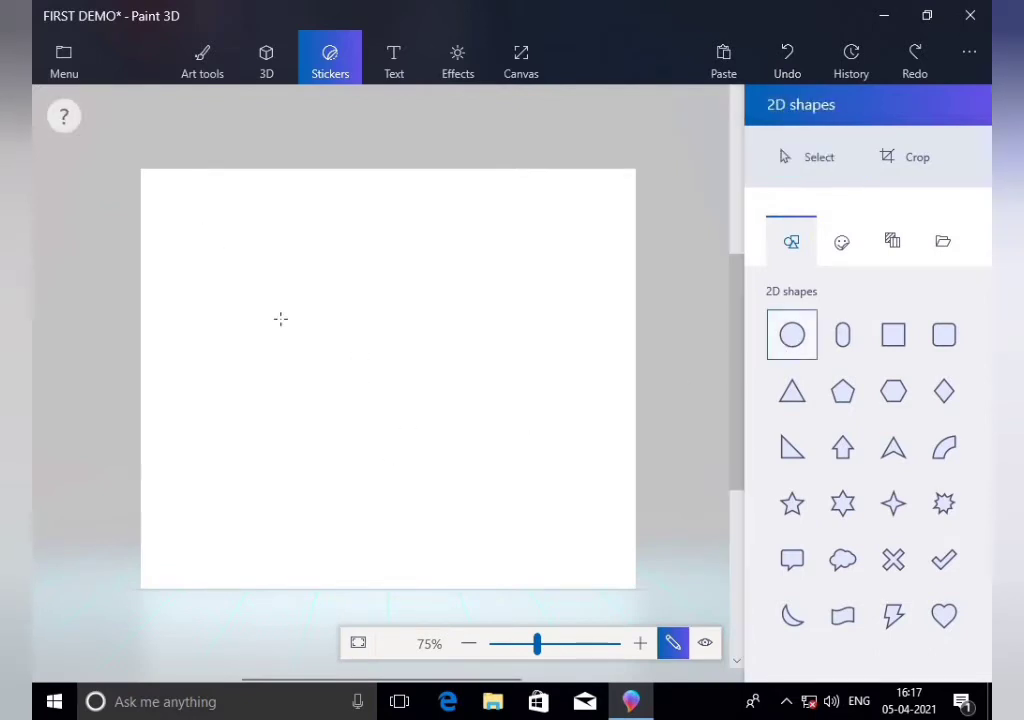
{"action": "left_click_drag", "start_coordinate": [281, 319], "coordinate": [222, 217]}
{"action": "left_click_drag", "start_coordinate": [283, 270], "coordinate": [383, 270]}
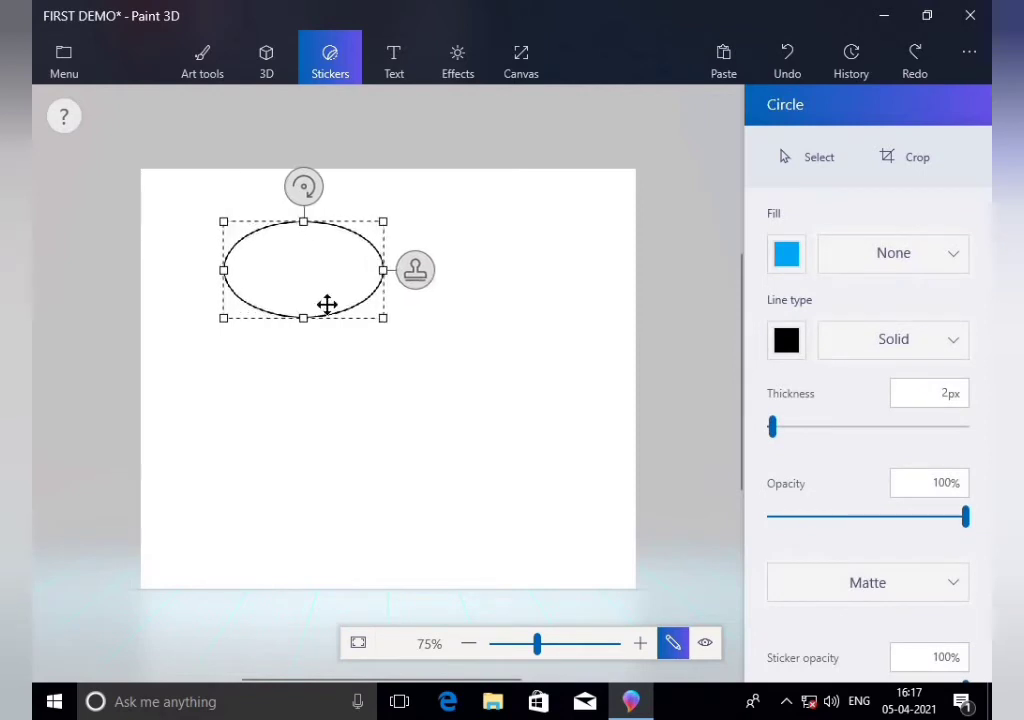
{"action": "left_click_drag", "start_coordinate": [303, 363], "coordinate": [303, 389]}
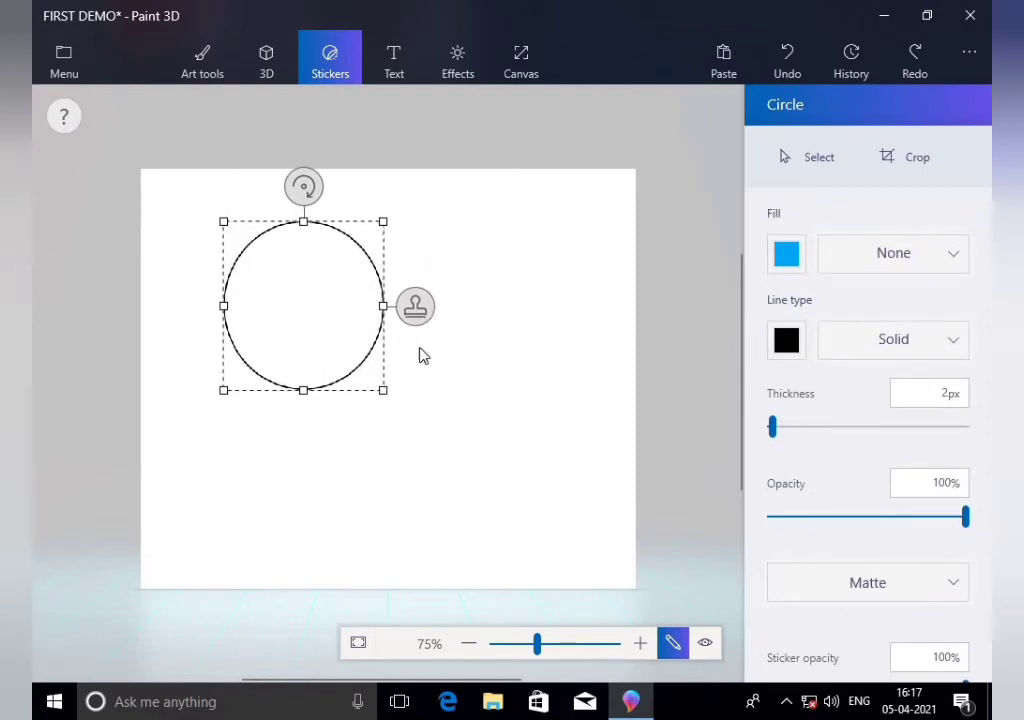
Examine the circle's fill colour, line thickness, opacity and material settings, and discard the circle
{"action": "left_click", "coordinate": [791, 257]}
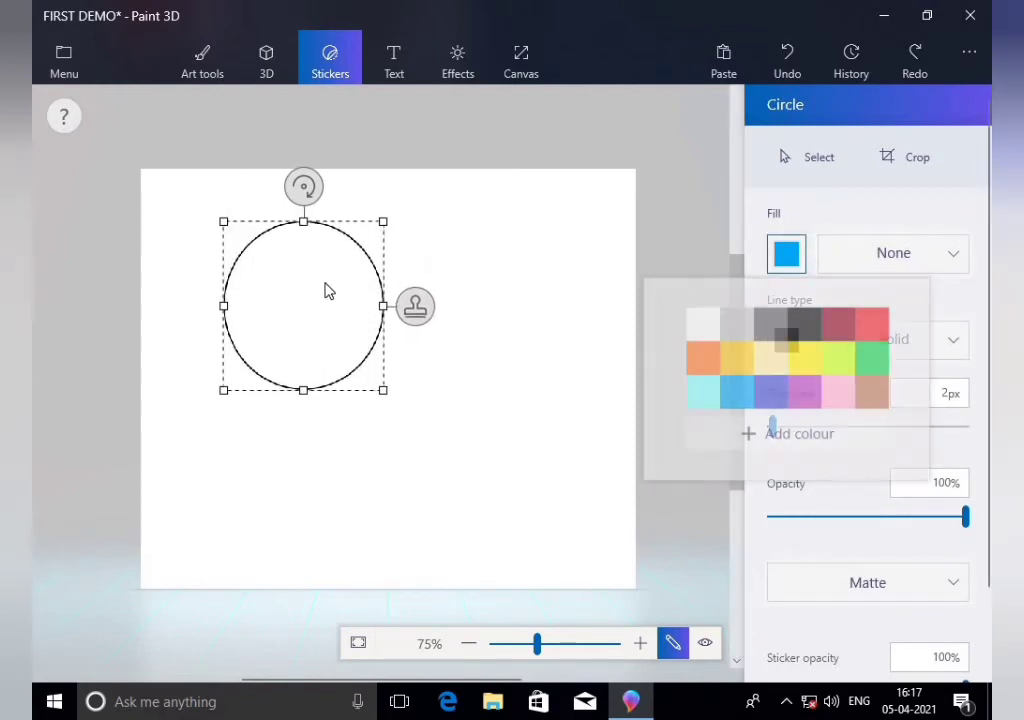
{"action": "left_click", "coordinate": [327, 290]}
{"action": "mouse_move", "coordinate": [772, 430]}
{"action": "left_mouse_down"}
{"action": "mouse_move", "coordinate": [960, 430]}
{"action": "mouse_move", "coordinate": [784, 427]}
{"action": "mouse_move", "coordinate": [773, 429]}
{"action": "mouse_move", "coordinate": [946, 440]}
{"action": "mouse_move", "coordinate": [770, 438]}
{"action": "left_mouse_up"}
{"action": "mouse_move", "coordinate": [966, 519]}
{"action": "left_mouse_down"}
{"action": "mouse_move", "coordinate": [816, 529]}
{"action": "mouse_move", "coordinate": [944, 523]}
{"action": "mouse_move", "coordinate": [753, 518]}
{"action": "mouse_move", "coordinate": [960, 529]}
{"action": "left_mouse_up"}
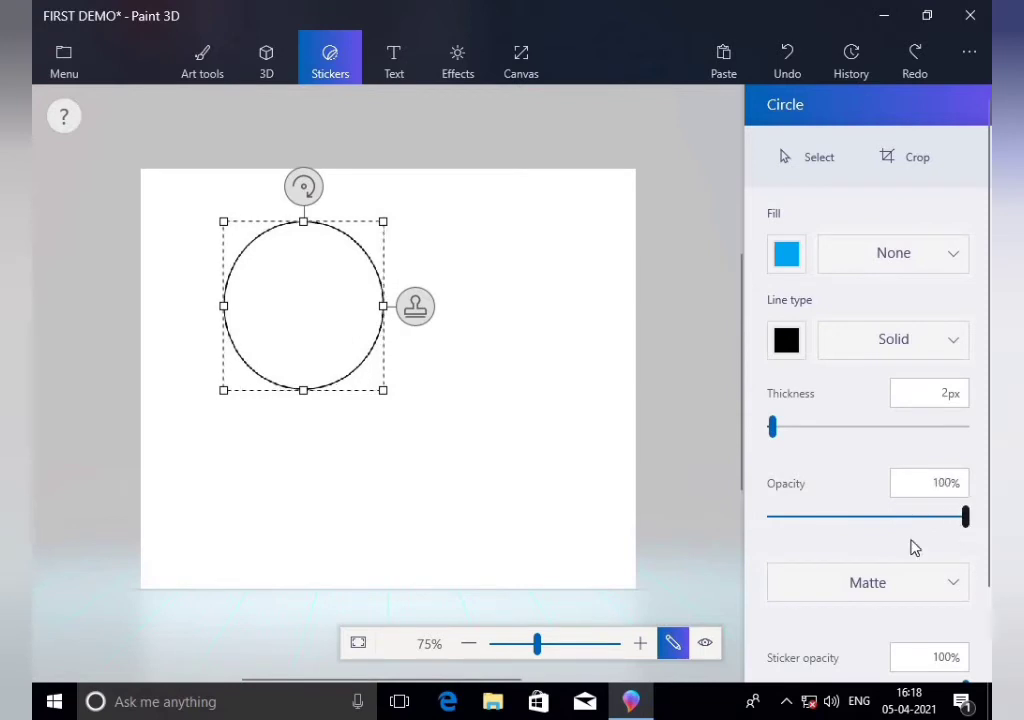
{"action": "left_click", "coordinate": [837, 625]}
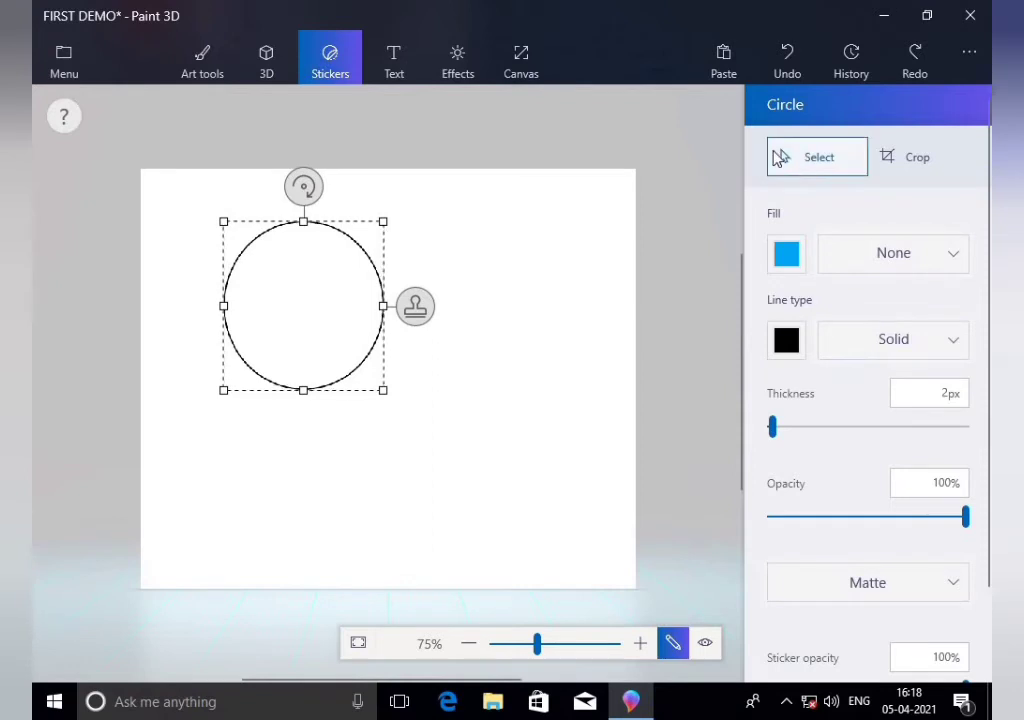
{"action": "left_click", "coordinate": [264, 60]}
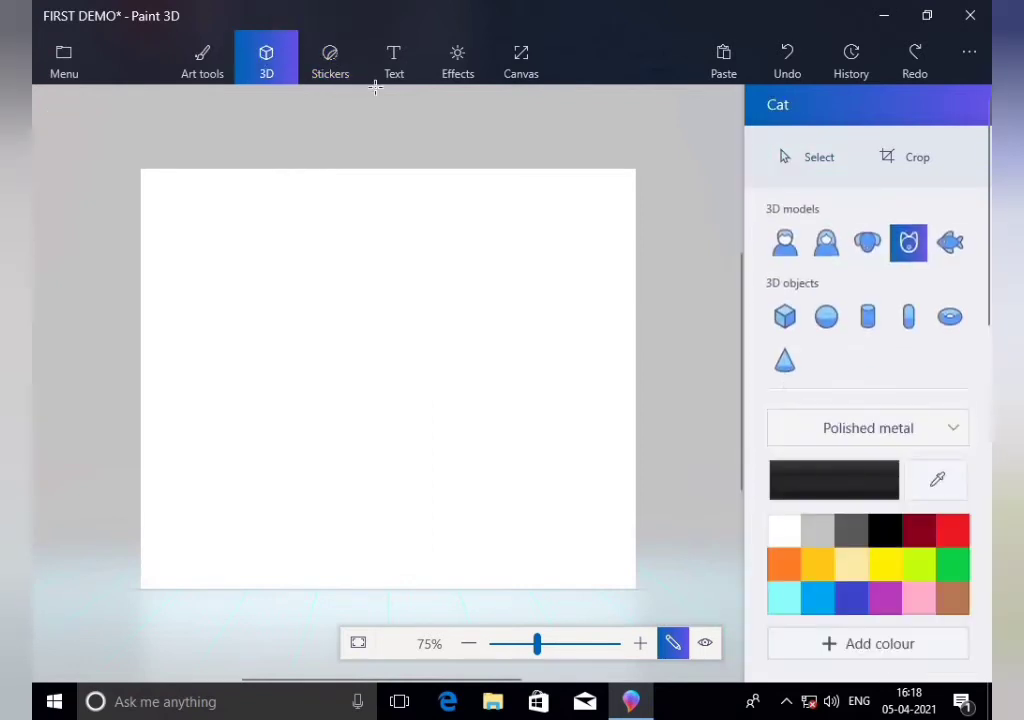
Place a large Rainbow sticker on the canvas, move it to the upper part, and discard it
{"action": "left_click", "coordinate": [331, 66]}
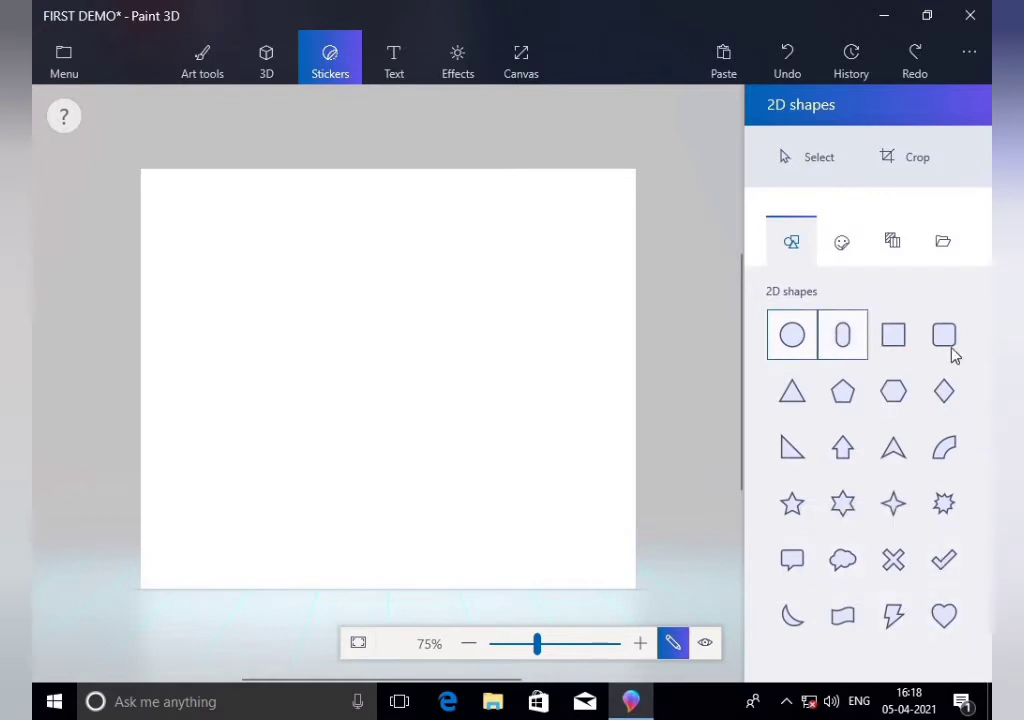
{"action": "left_click", "coordinate": [842, 245]}
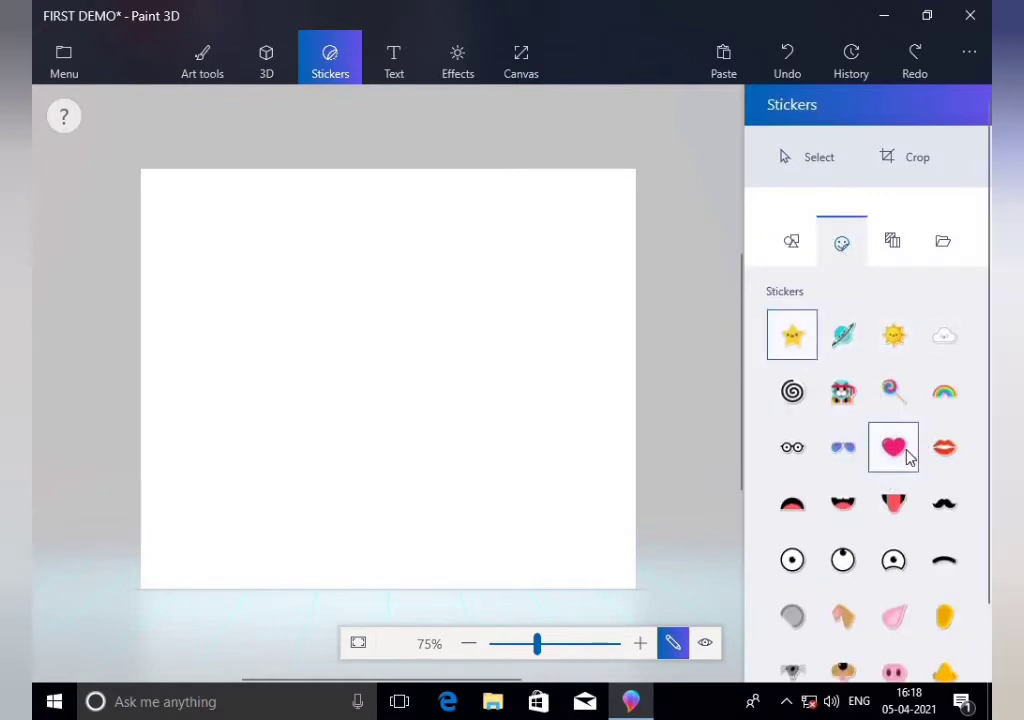
{"action": "left_click", "coordinate": [942, 391]}
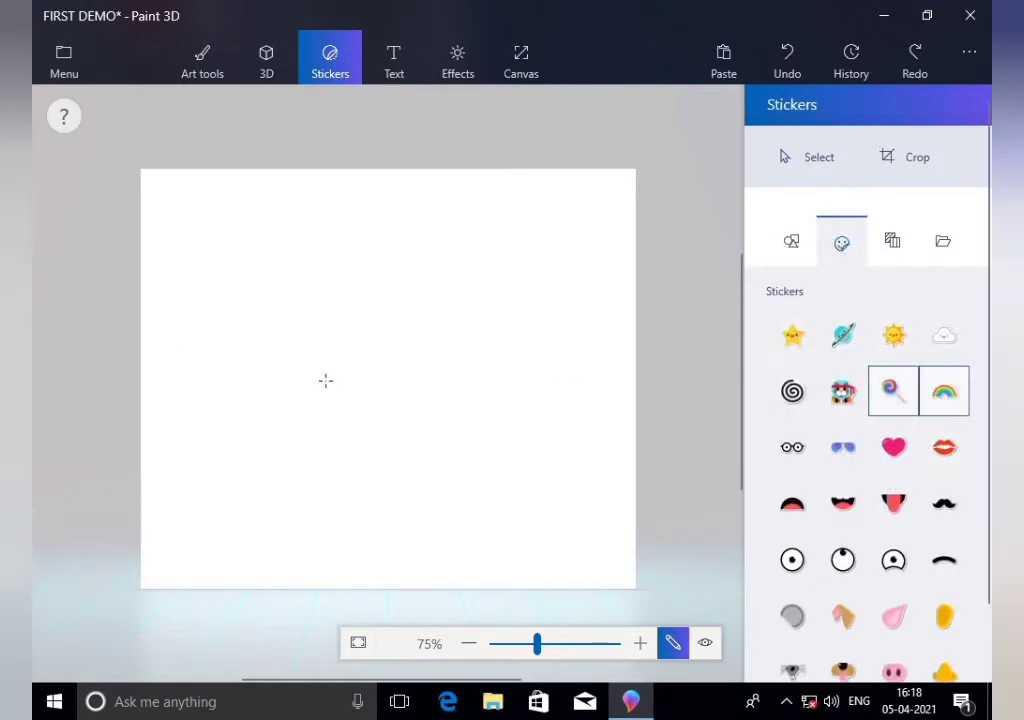
{"action": "left_click_drag", "start_coordinate": [354, 357], "coordinate": [473, 437]}
{"action": "left_click_drag", "start_coordinate": [397, 360], "coordinate": [375, 270]}
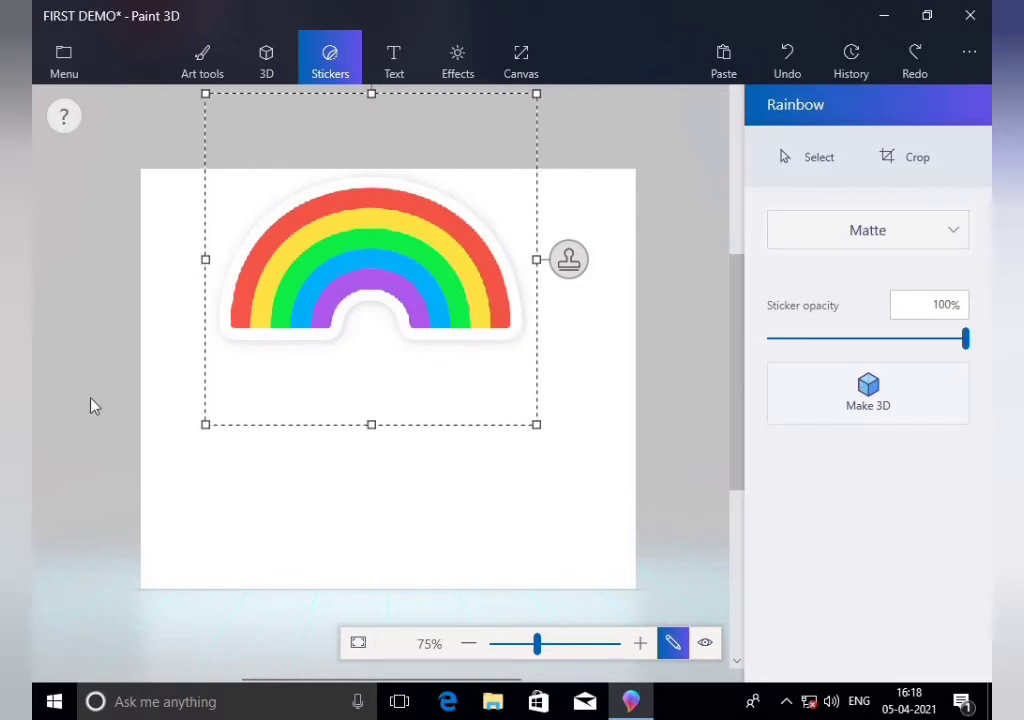
{"action": "left_click", "coordinate": [260, 55]}
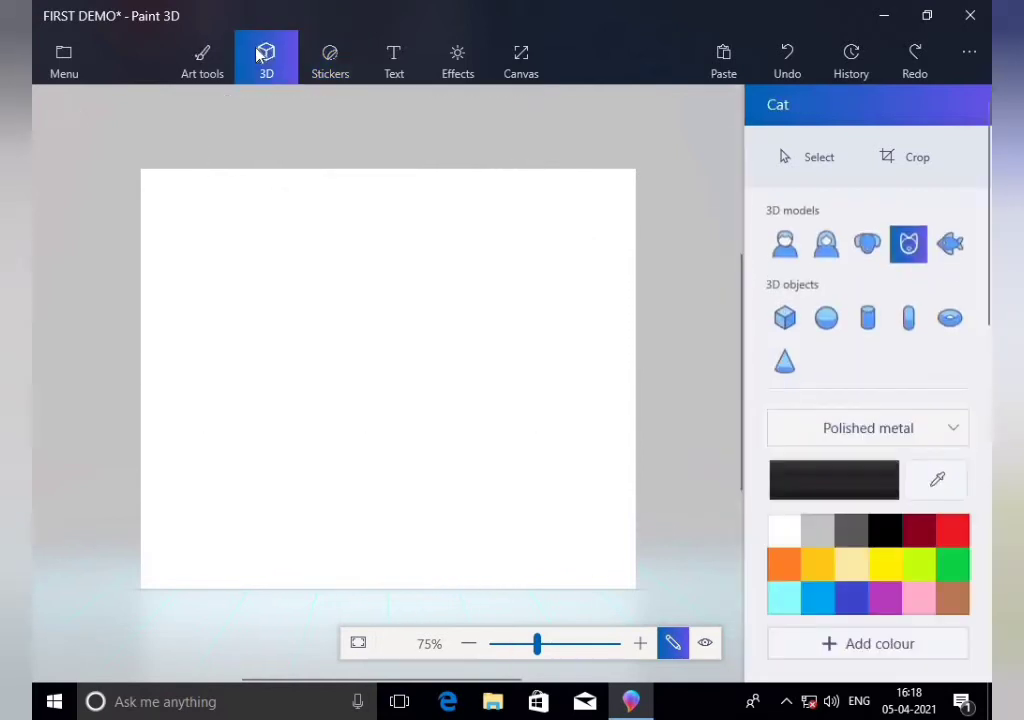
Look over the available textures and return to the sticker collection
{"action": "left_click", "coordinate": [320, 55]}
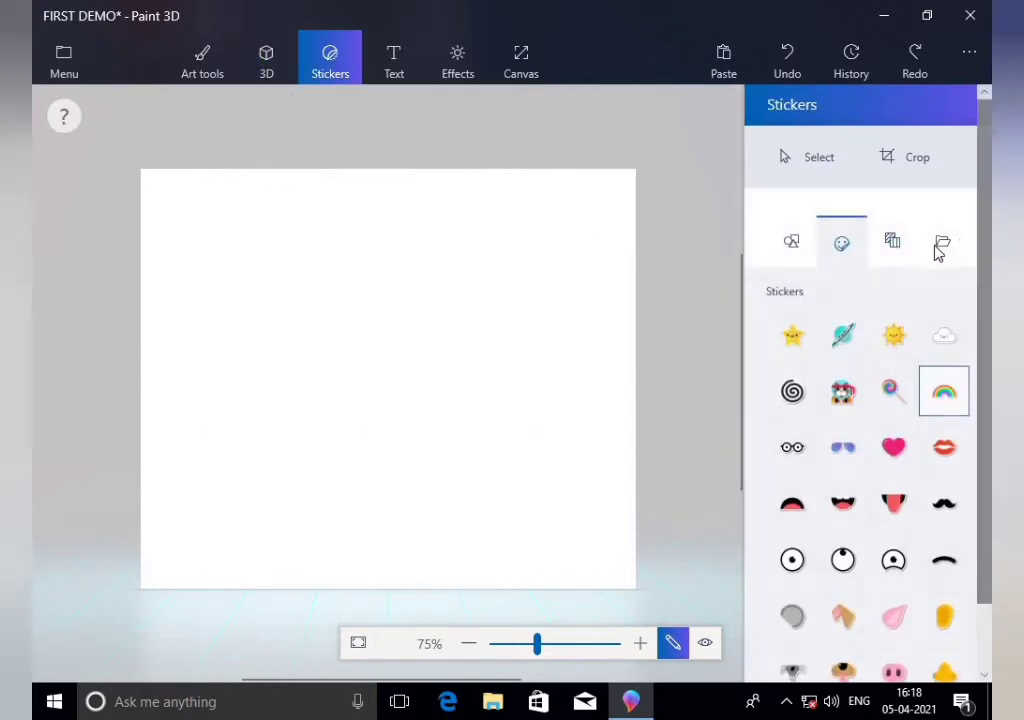
{"action": "left_click", "coordinate": [892, 242]}
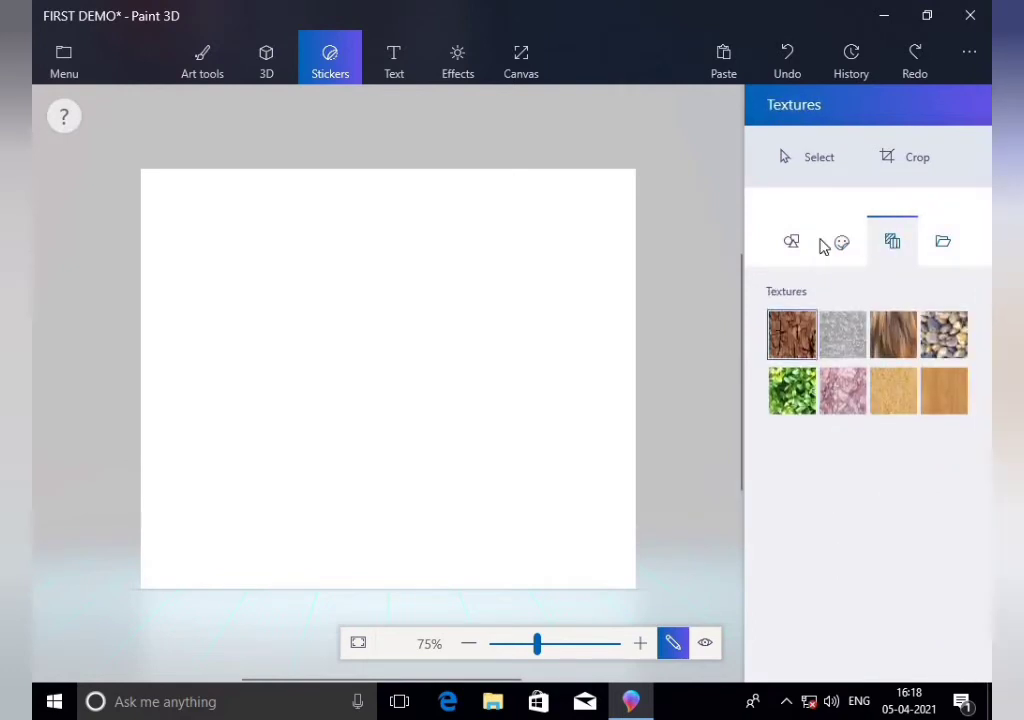
{"action": "left_click", "coordinate": [840, 246]}
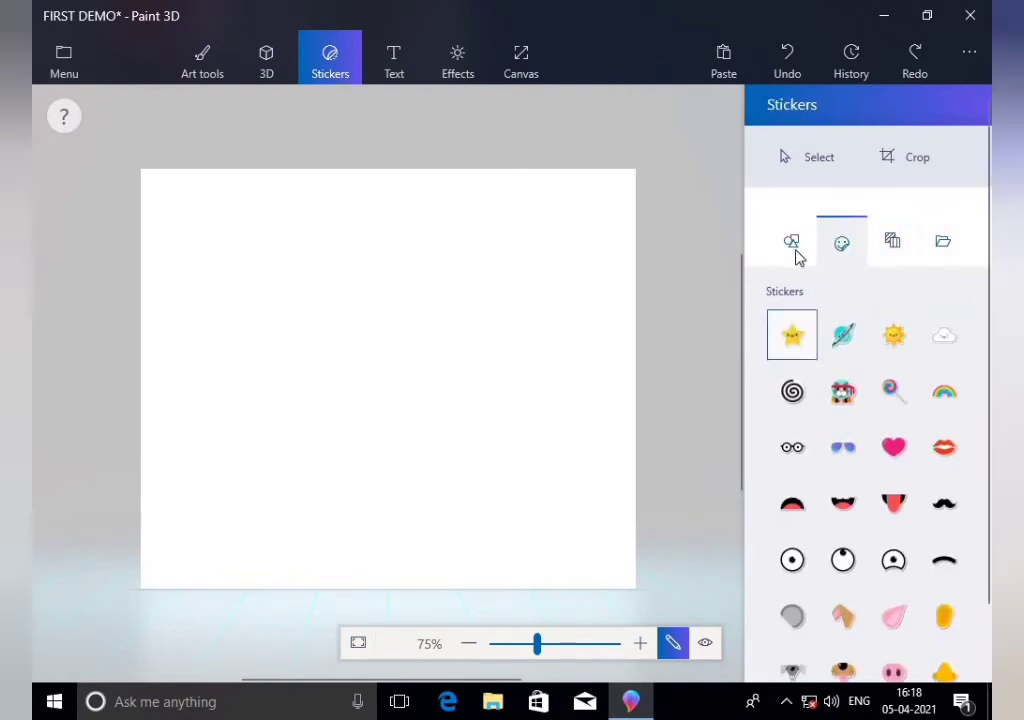
{"action": "left_click", "coordinate": [792, 244]}
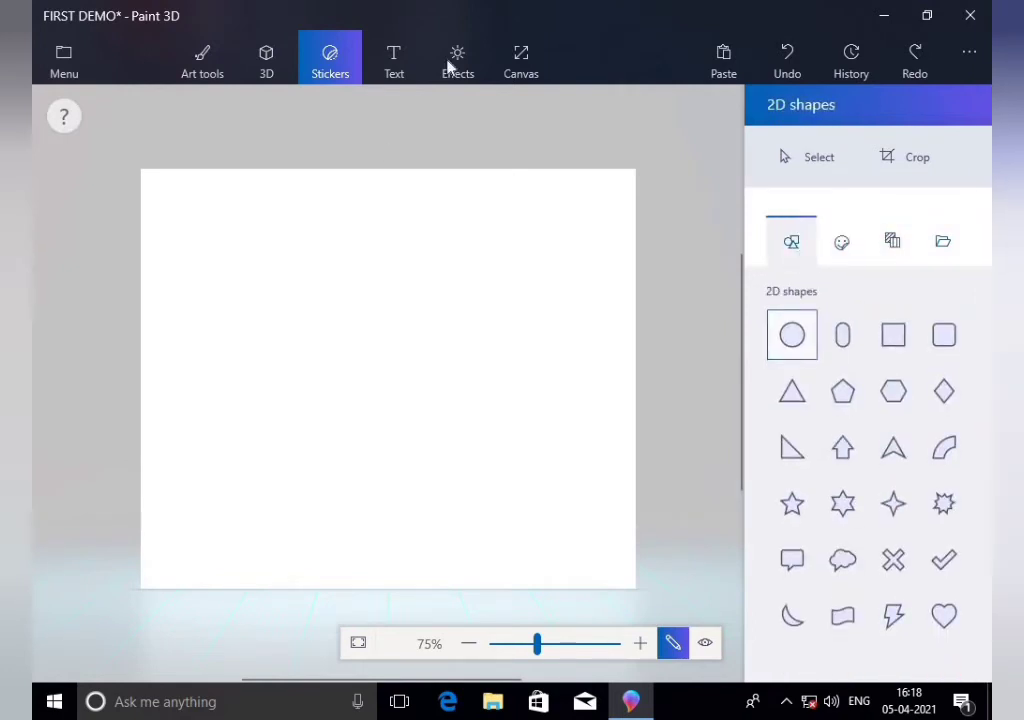
{"action": "left_click", "coordinate": [509, 75]}
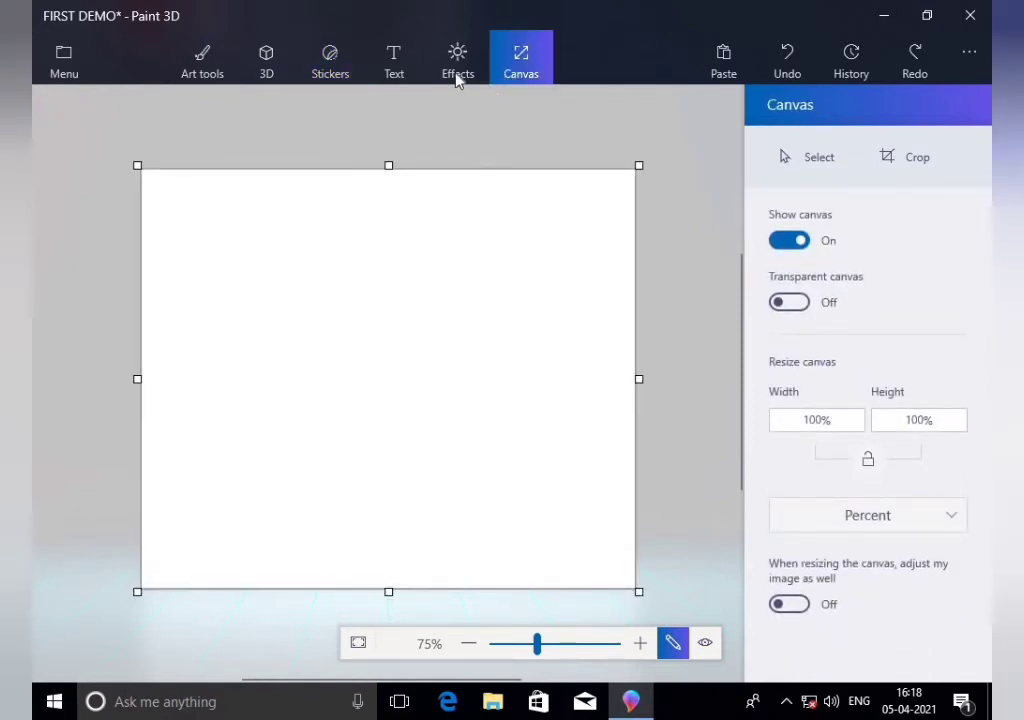
{"action": "left_click", "coordinate": [457, 76]}
{"action": "left_click", "coordinate": [396, 72]}
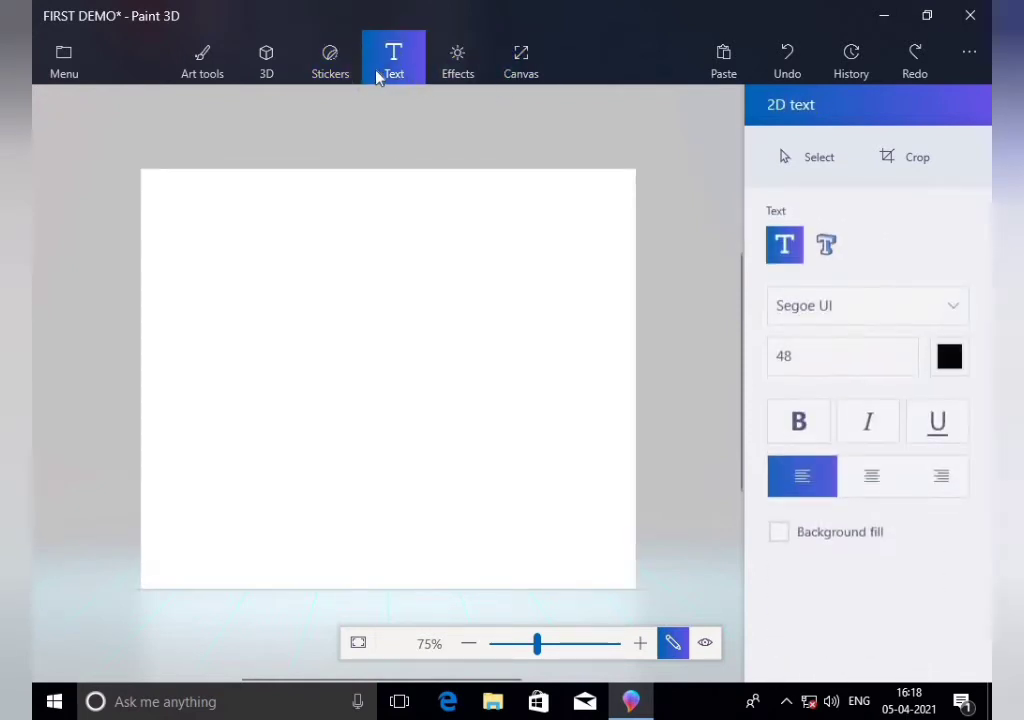
Place a large Rainbow sticker in the middle of the canvas and make it 3D
{"action": "left_click", "coordinate": [338, 66]}
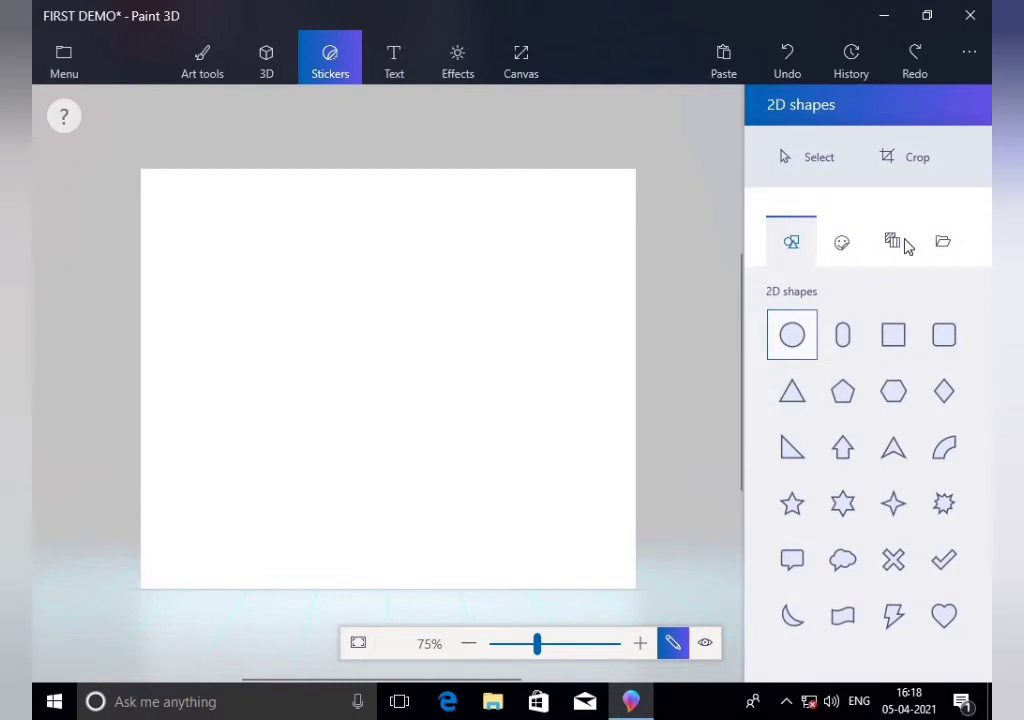
{"action": "left_click", "coordinate": [840, 245]}
{"action": "left_click", "coordinate": [944, 394]}
{"action": "left_click_drag", "start_coordinate": [221, 213], "coordinate": [544, 440]}
{"action": "left_click_drag", "start_coordinate": [410, 366], "coordinate": [415, 363]}
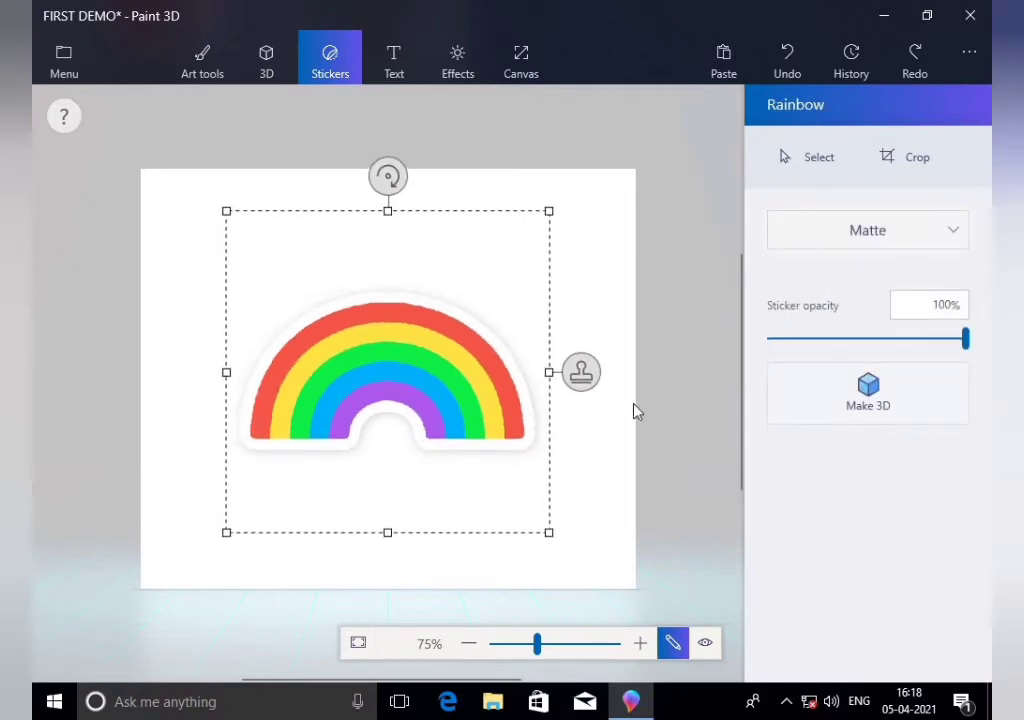
{"action": "left_click", "coordinate": [778, 407]}
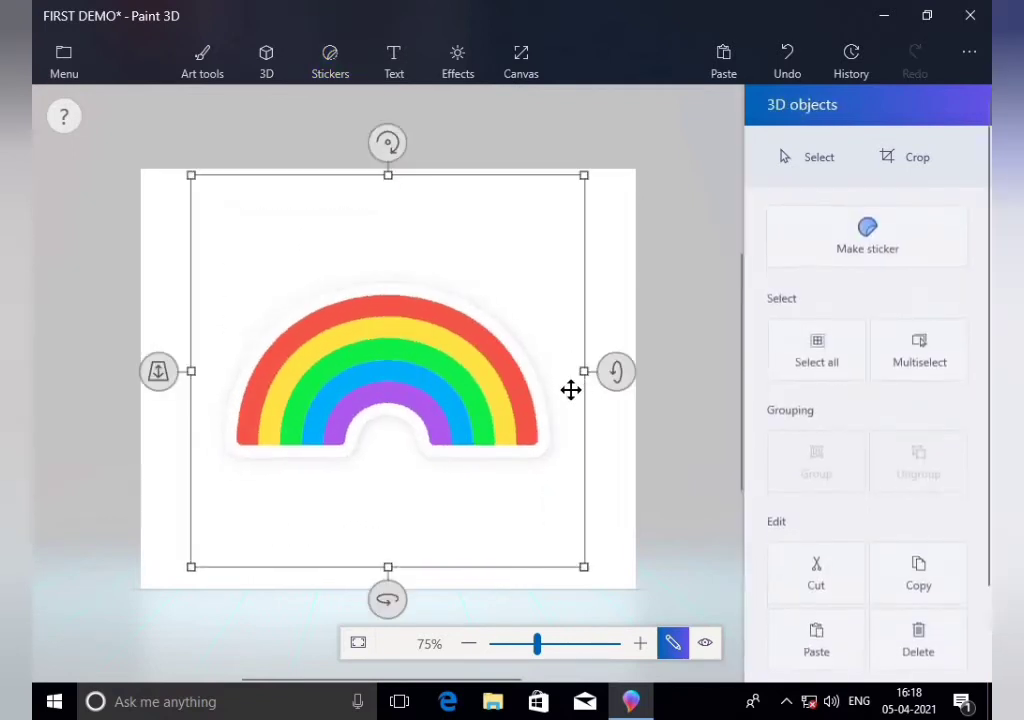
Enlarge the 3D rainbow slightly and move it to the upper part of the canvas
{"action": "scroll", "coordinate": [820, 592], "scroll_direction": "down", "scroll_amount": 2}
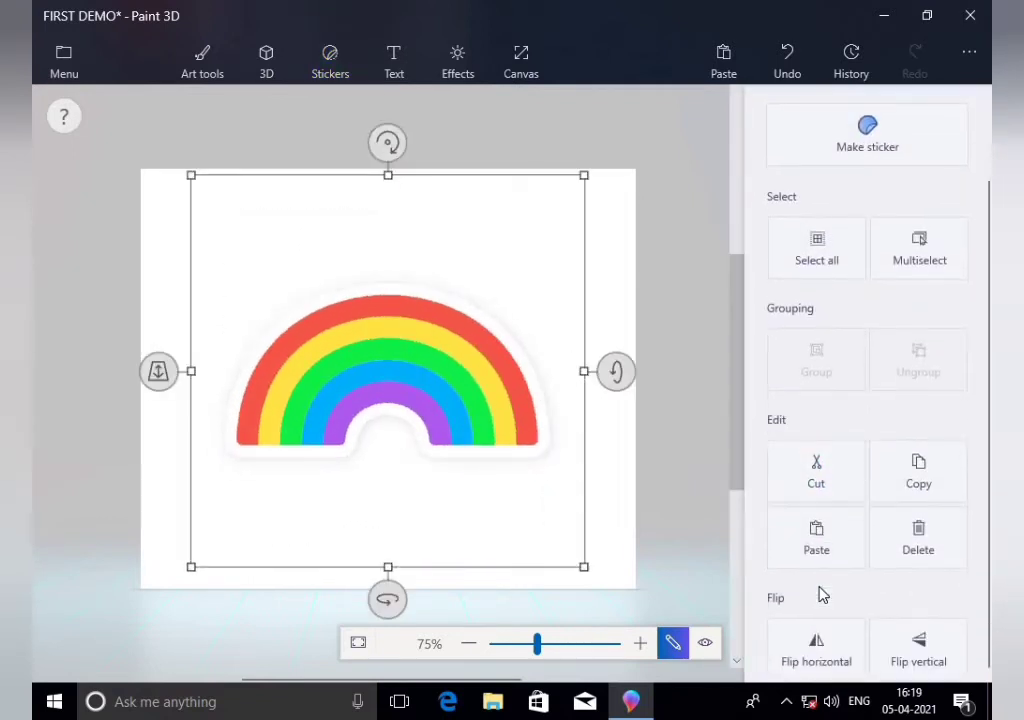
{"action": "scroll", "coordinate": [823, 594], "scroll_direction": "up", "scroll_amount": 2}
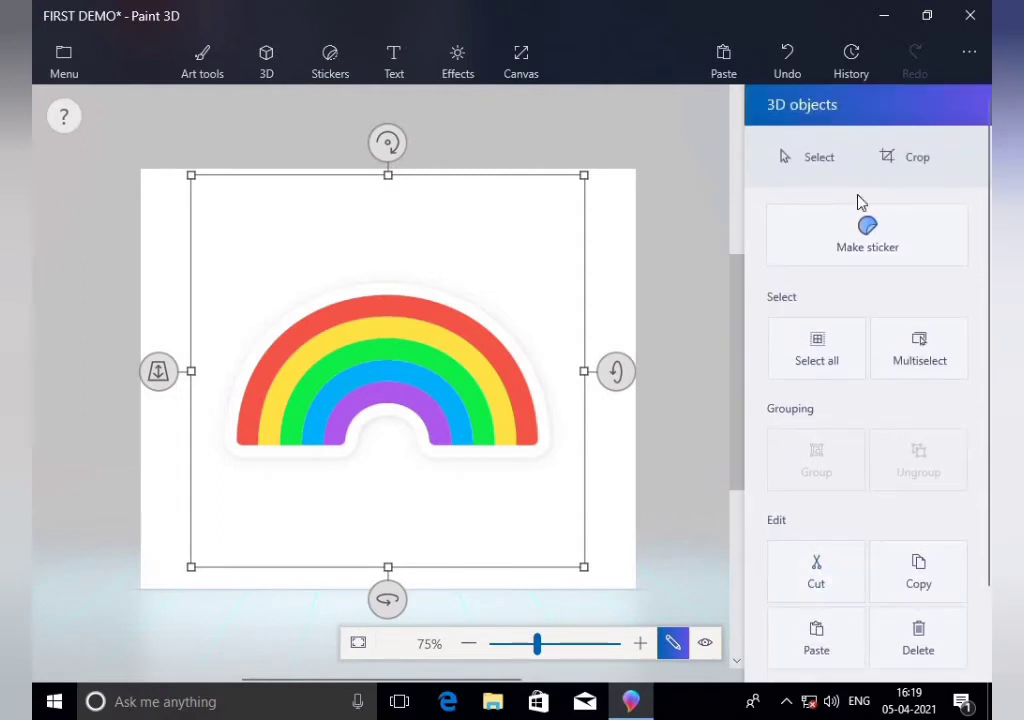
{"action": "left_click_drag", "start_coordinate": [584, 568], "coordinate": [610, 592]}
{"action": "left_click_drag", "start_coordinate": [423, 390], "coordinate": [423, 336]}
{"action": "left_click", "coordinate": [581, 546]}
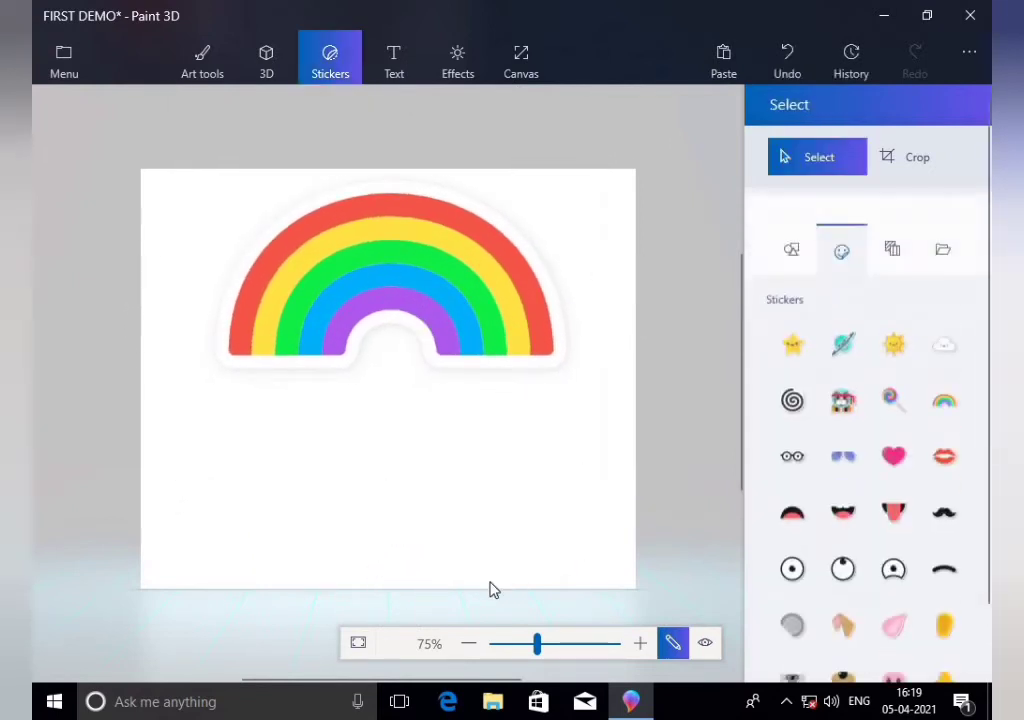
{"action": "scroll", "coordinate": [893, 500], "scroll_direction": "down", "scroll_amount": 1}
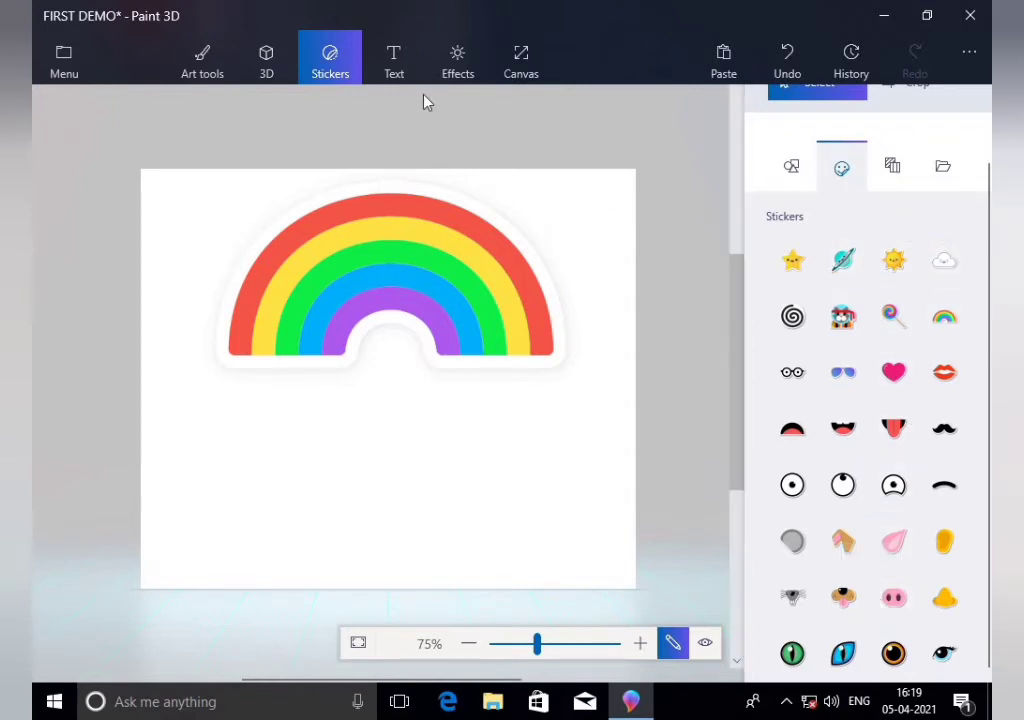
Draw a closed cloud-shaped soft edge 3D doodle in Polished metal below the rainbow's left half
{"action": "left_click", "coordinate": [270, 70]}
{"action": "left_click", "coordinate": [825, 370]}
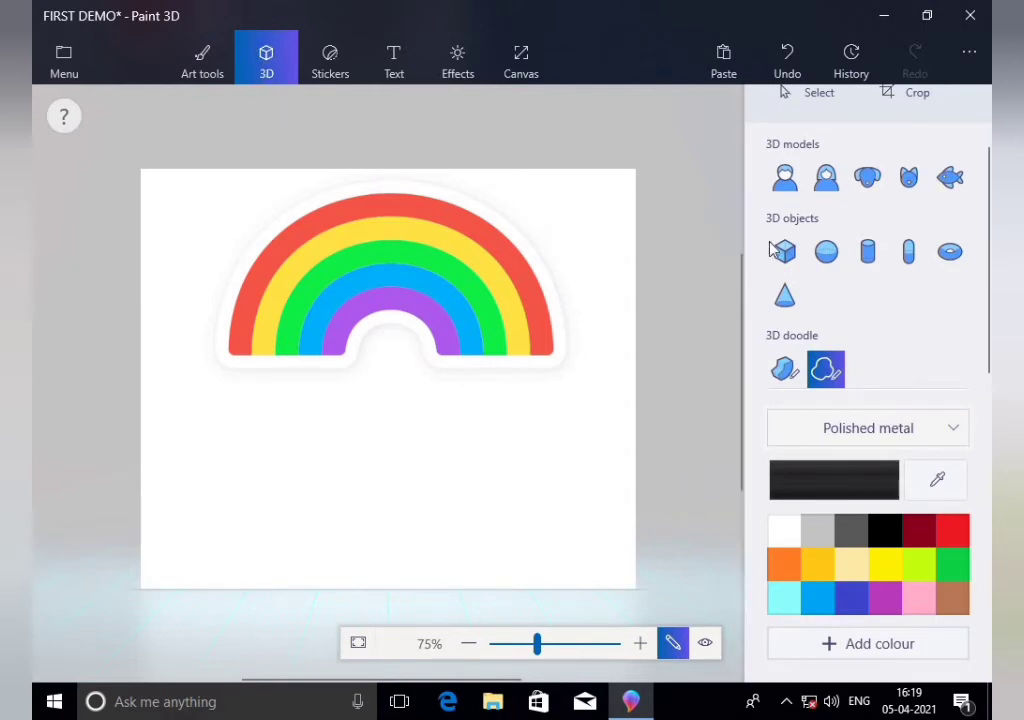
{"action": "left_click", "coordinate": [285, 435]}
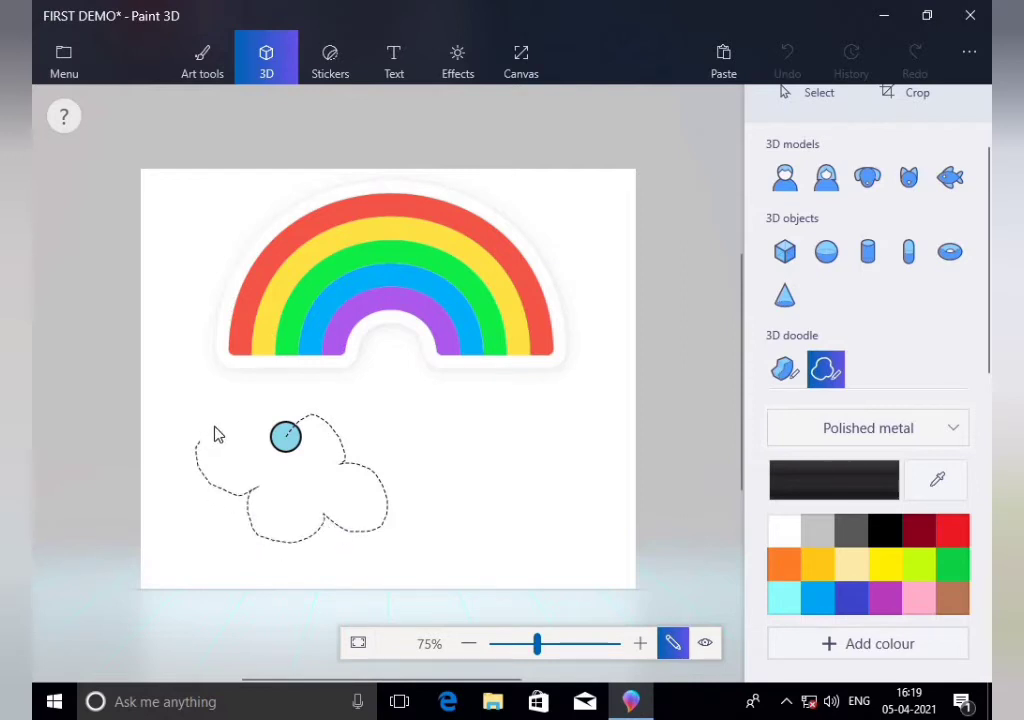
{"action": "left_click", "coordinate": [286, 436]}
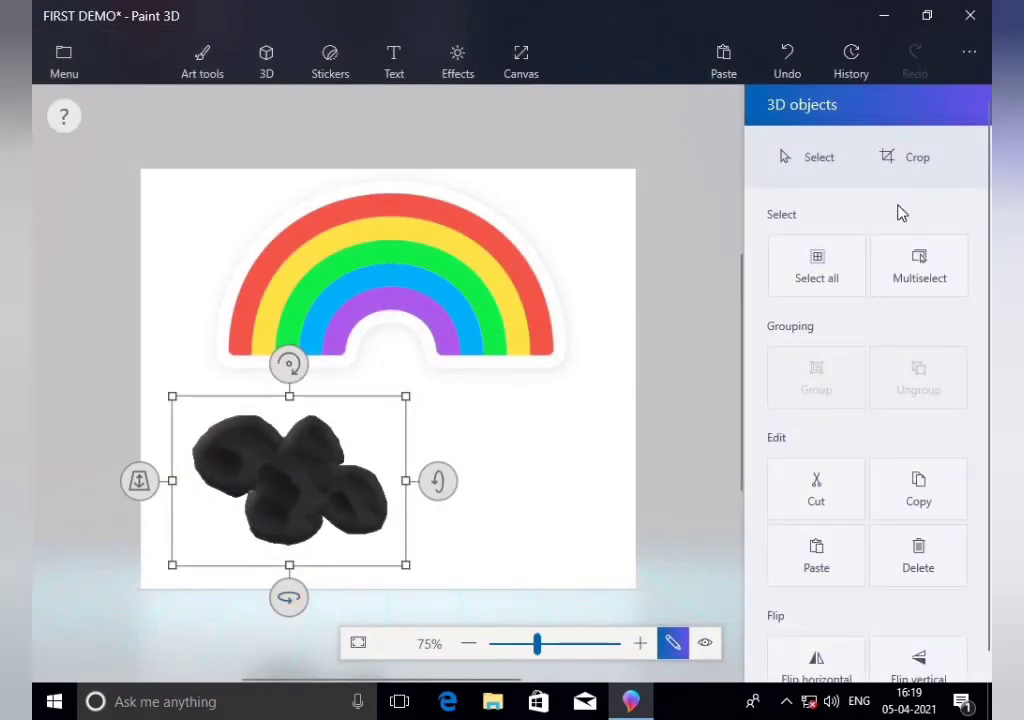
Set the material to Dull metal and the colour to blue, and fill the 3D doodle with it
{"action": "left_click", "coordinate": [262, 58]}
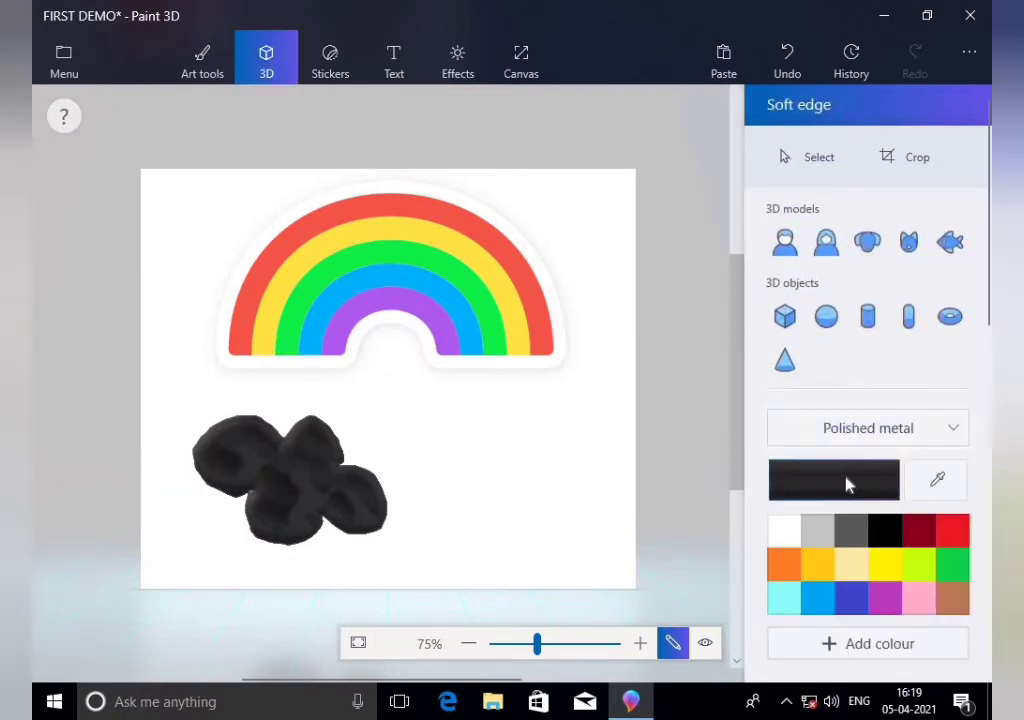
{"action": "left_click", "coordinate": [890, 430]}
{"action": "left_click", "coordinate": [878, 355]}
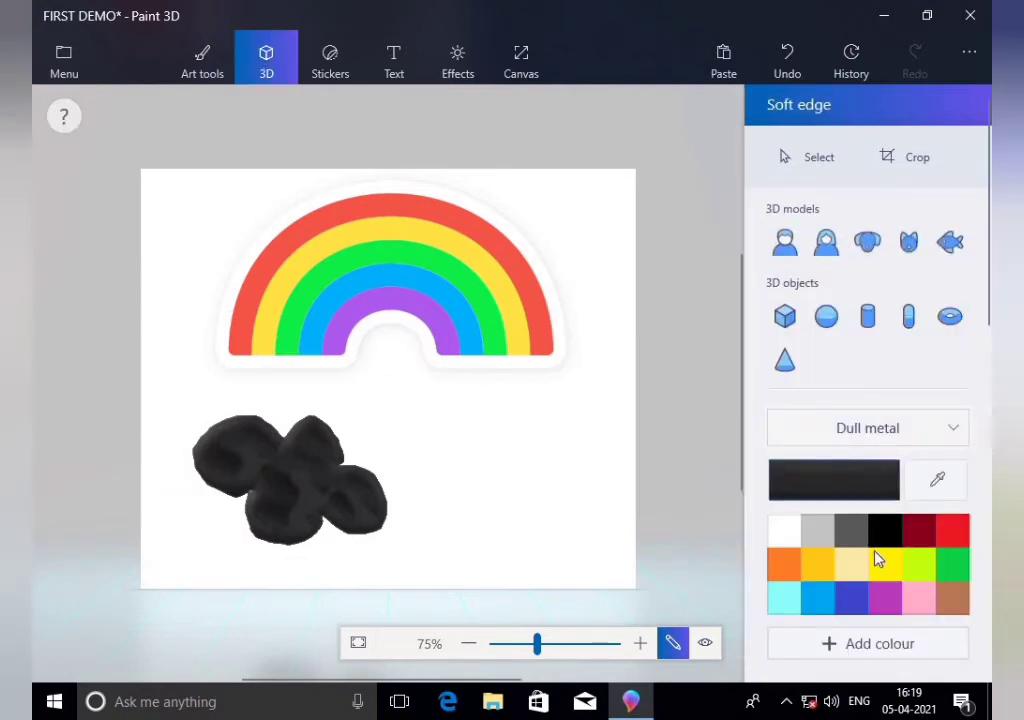
{"action": "left_click", "coordinate": [848, 597]}
{"action": "left_click", "coordinate": [817, 597]}
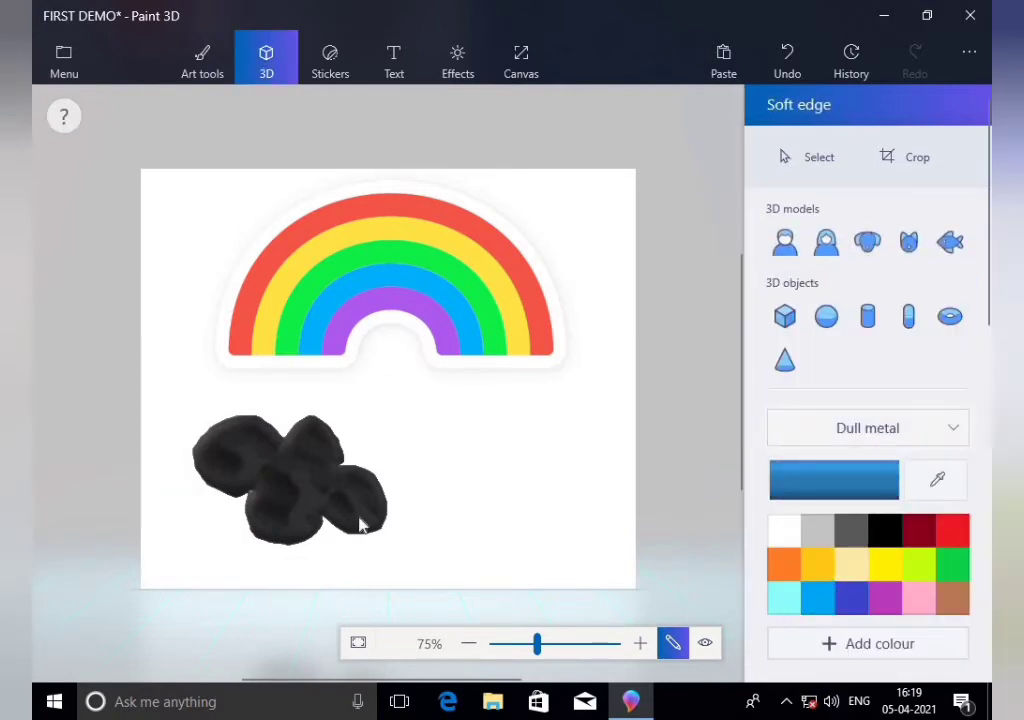
{"action": "left_click", "coordinate": [788, 312]}
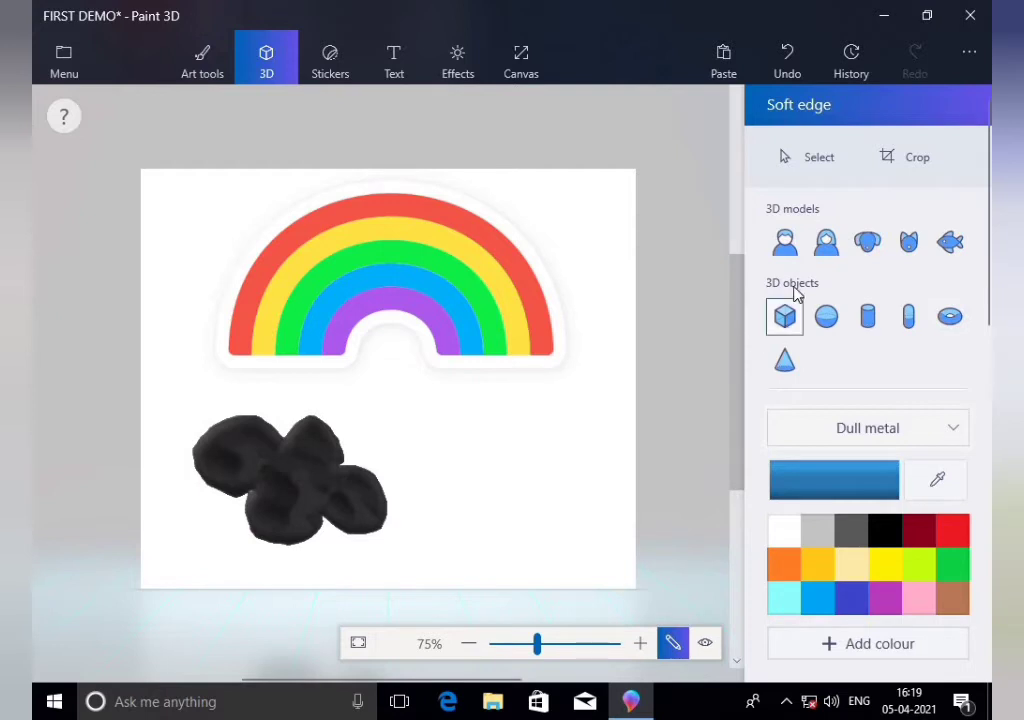
{"action": "left_click", "coordinate": [205, 60]}
{"action": "left_click", "coordinate": [844, 345]}
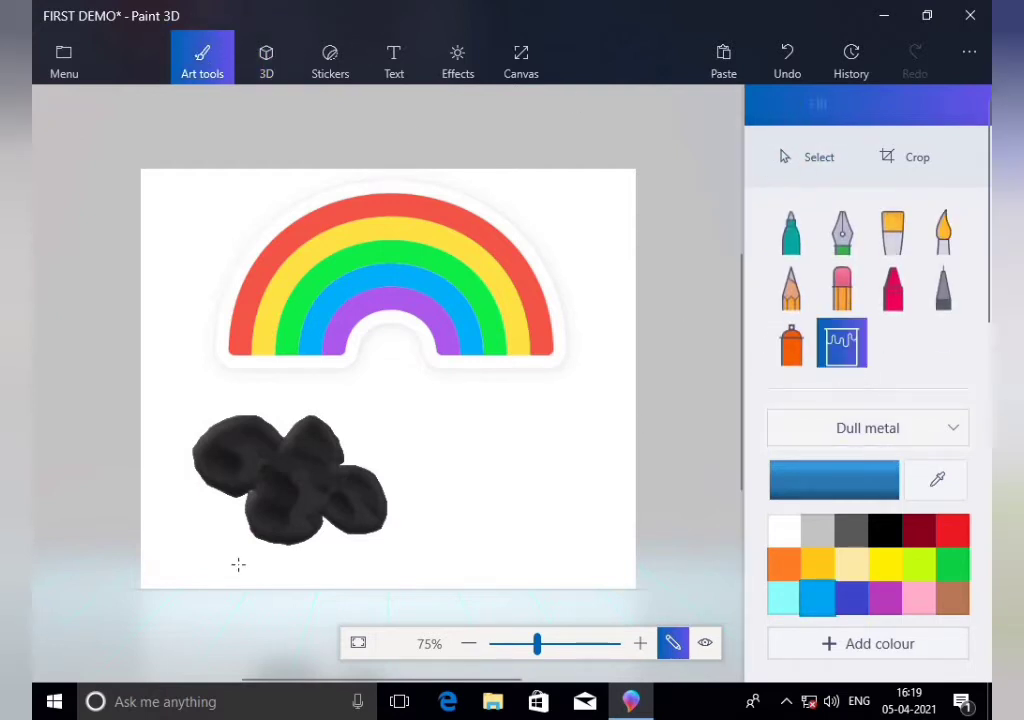
{"action": "left_click", "coordinate": [299, 476]}
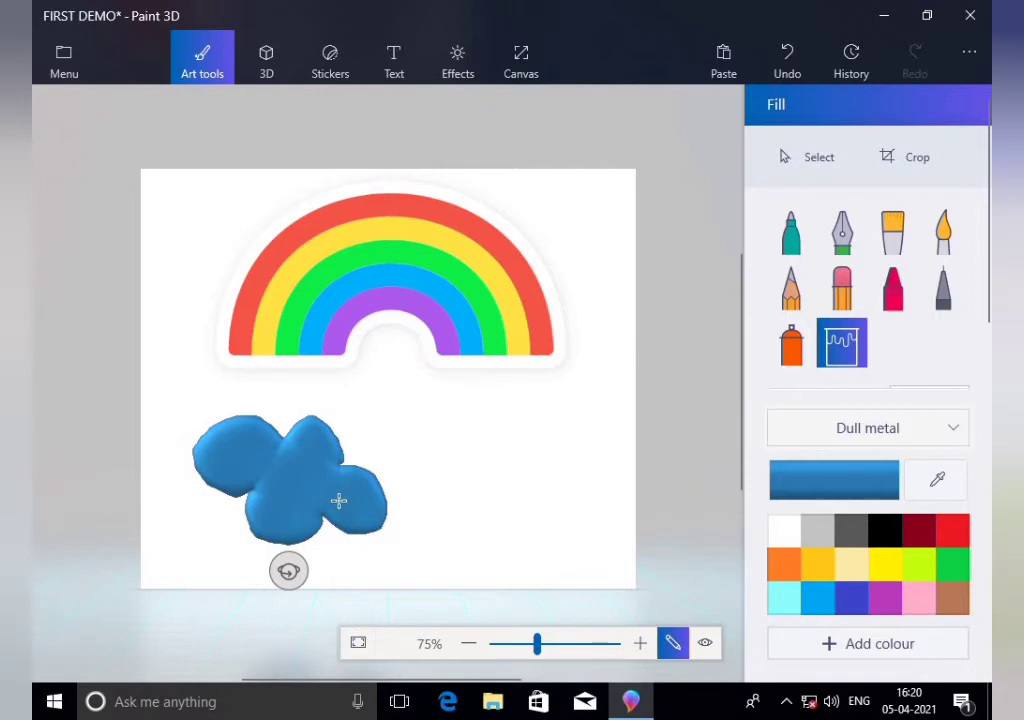
Turn the doodle to view it from other sides and reset it, and try filling the canvas background blue before undoing that fill
{"action": "left_click_drag", "start_coordinate": [290, 571], "coordinate": [474, 486]}
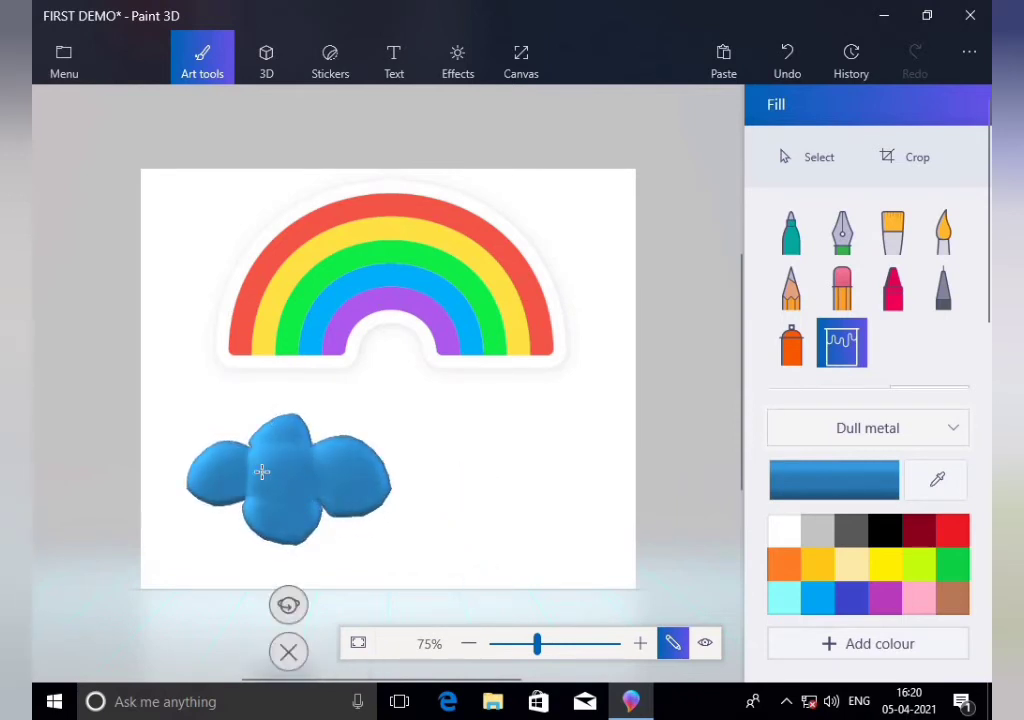
{"action": "left_click_drag", "start_coordinate": [290, 650], "coordinate": [266, 587]}
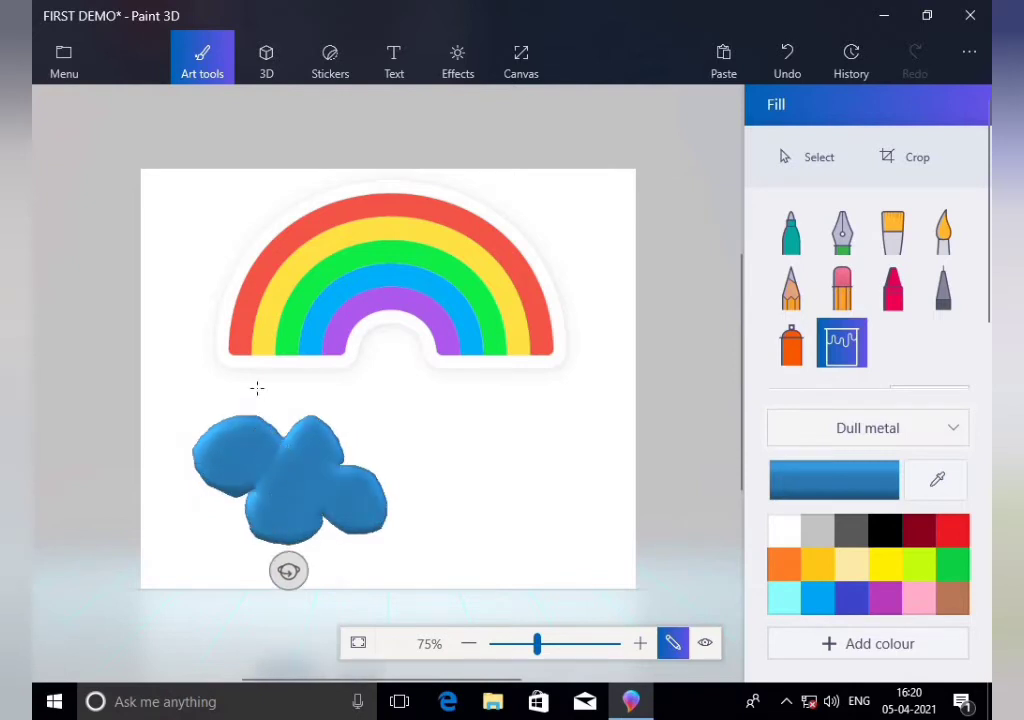
{"action": "left_click", "coordinate": [529, 478]}
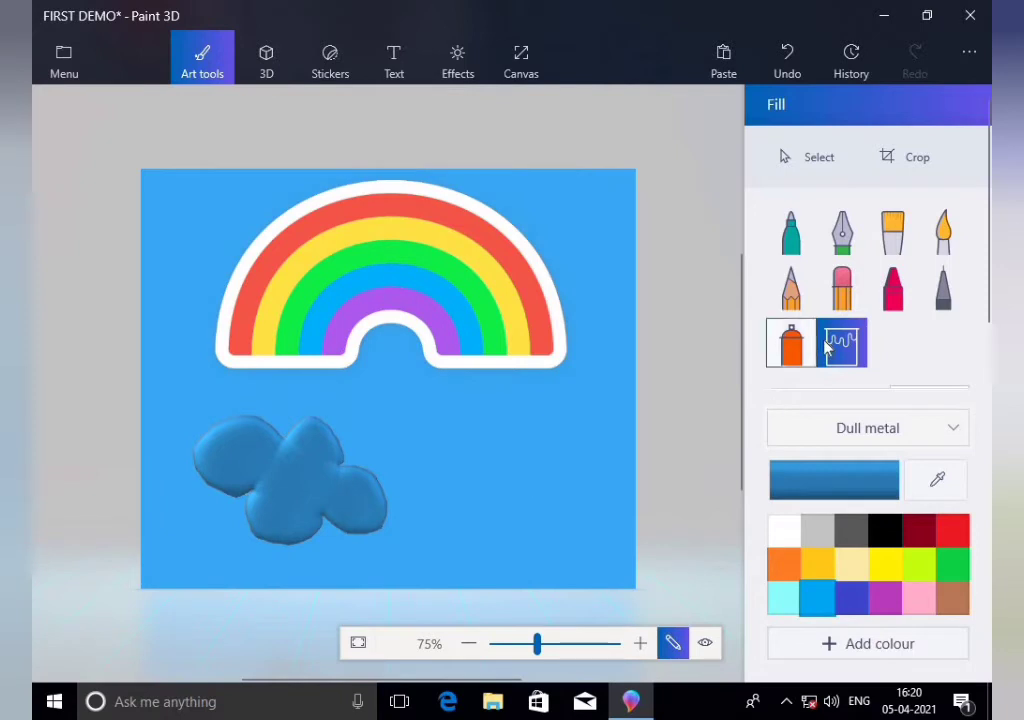
{"action": "left_click", "coordinate": [786, 62]}
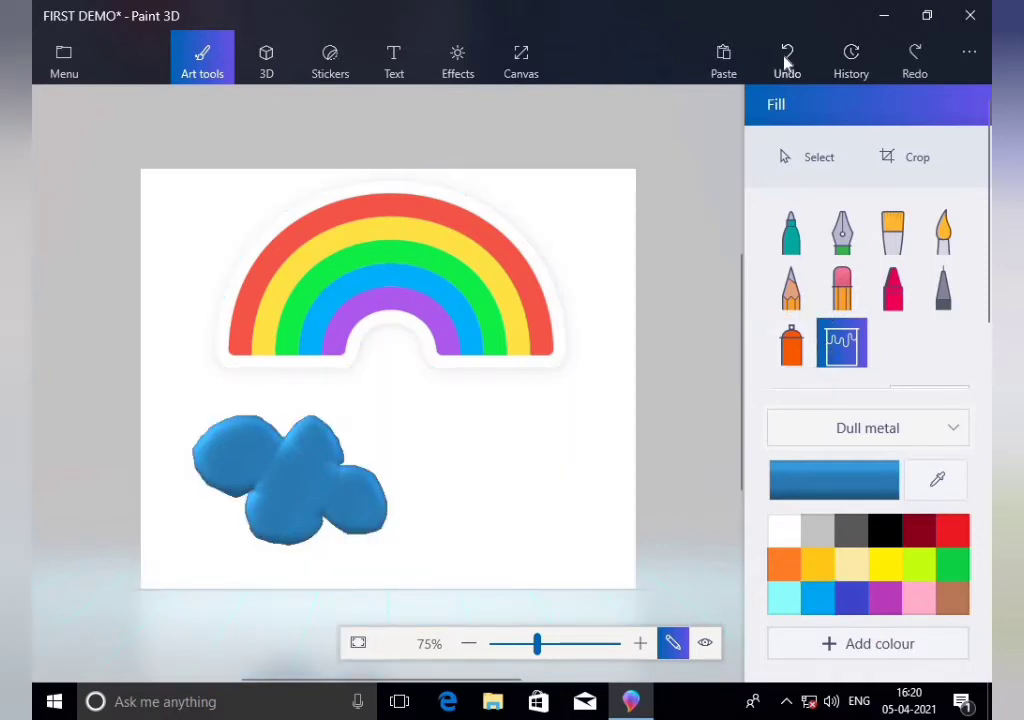
Fill the doodle with blue Dull metal again and rotate it to a slightly different angle
{"action": "left_click", "coordinate": [270, 498]}
{"action": "left_click_drag", "start_coordinate": [287, 571], "coordinate": [263, 302]}
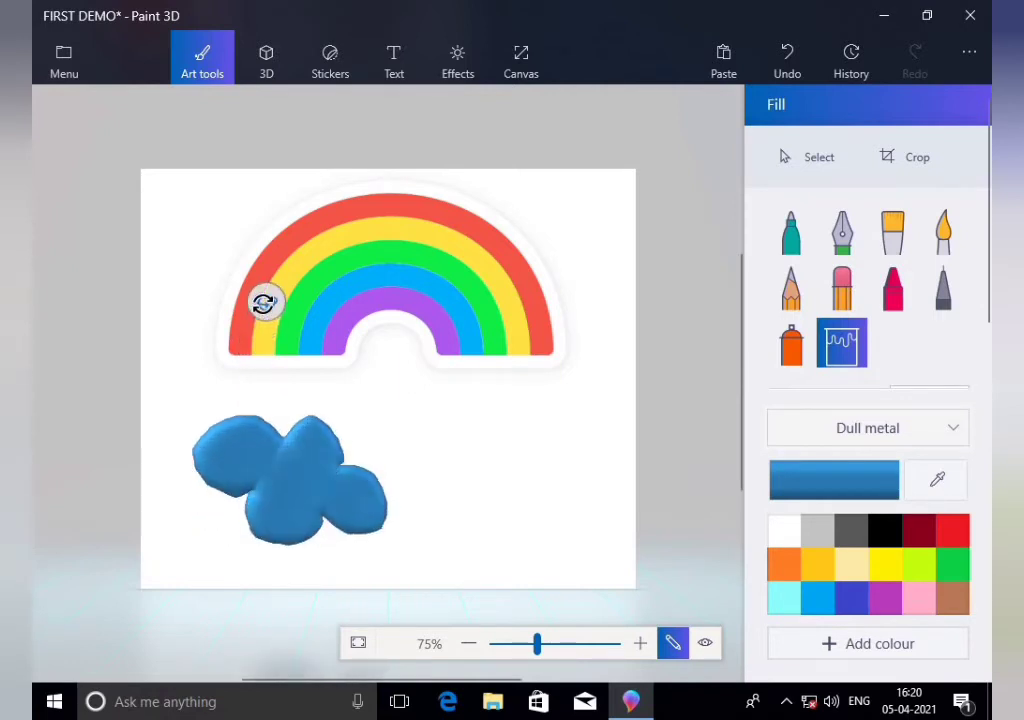
{"action": "left_click_drag", "start_coordinate": [262, 251], "coordinate": [326, 454]}
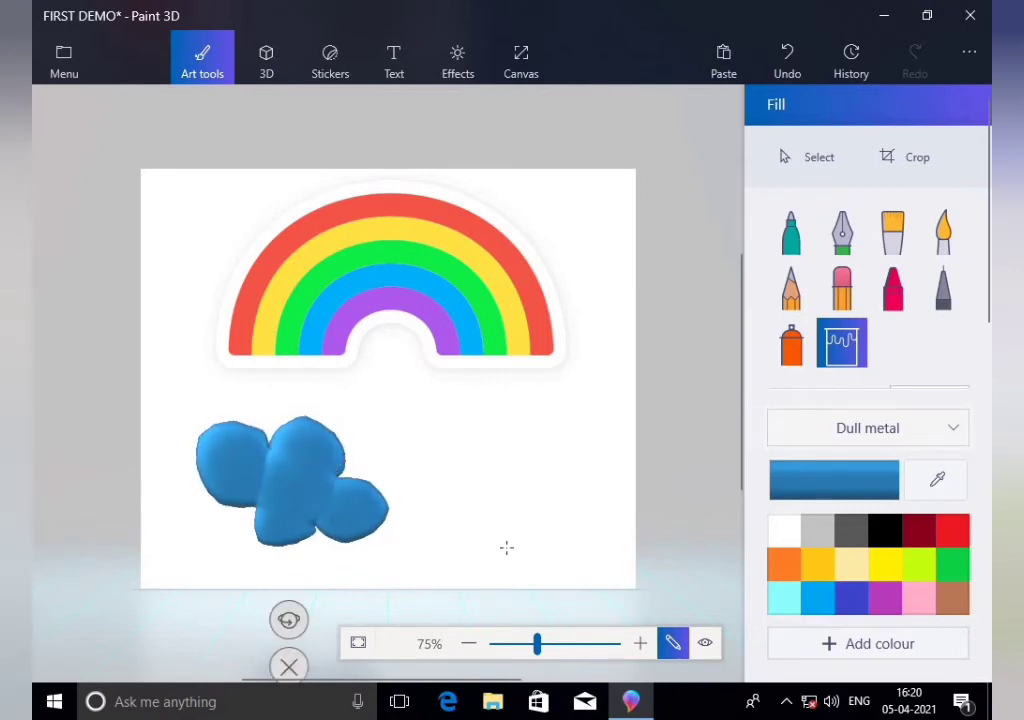
Place a Cloud sticker to the right of the blue doodle, just below the rainbow
{"action": "left_click", "coordinate": [264, 58]}
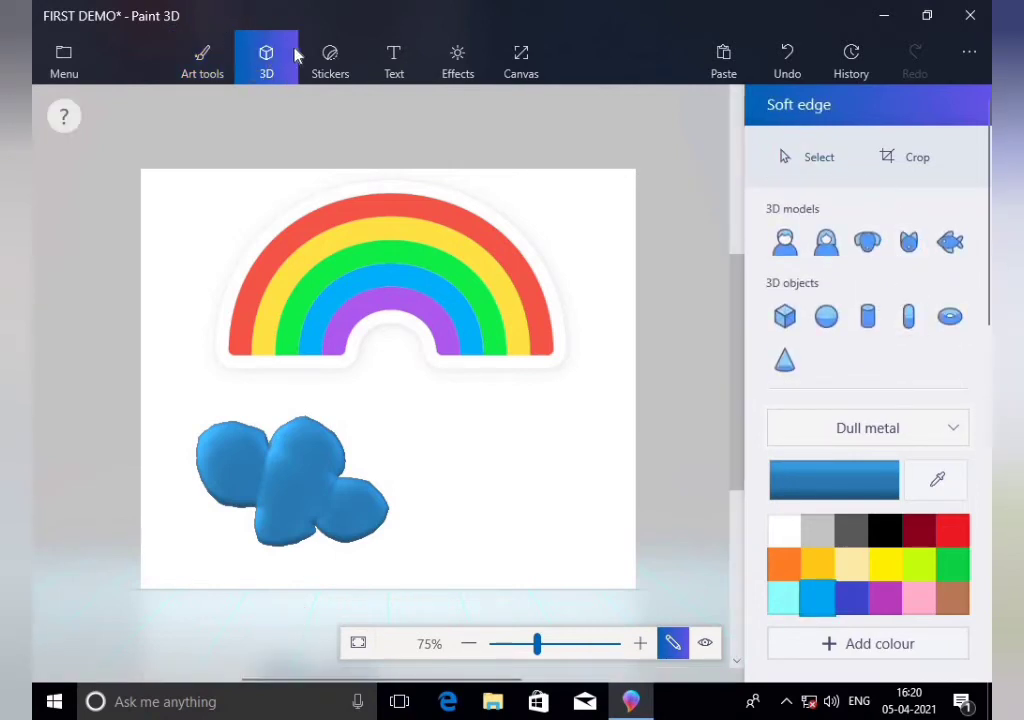
{"action": "left_click", "coordinate": [340, 72]}
{"action": "left_click", "coordinate": [940, 336]}
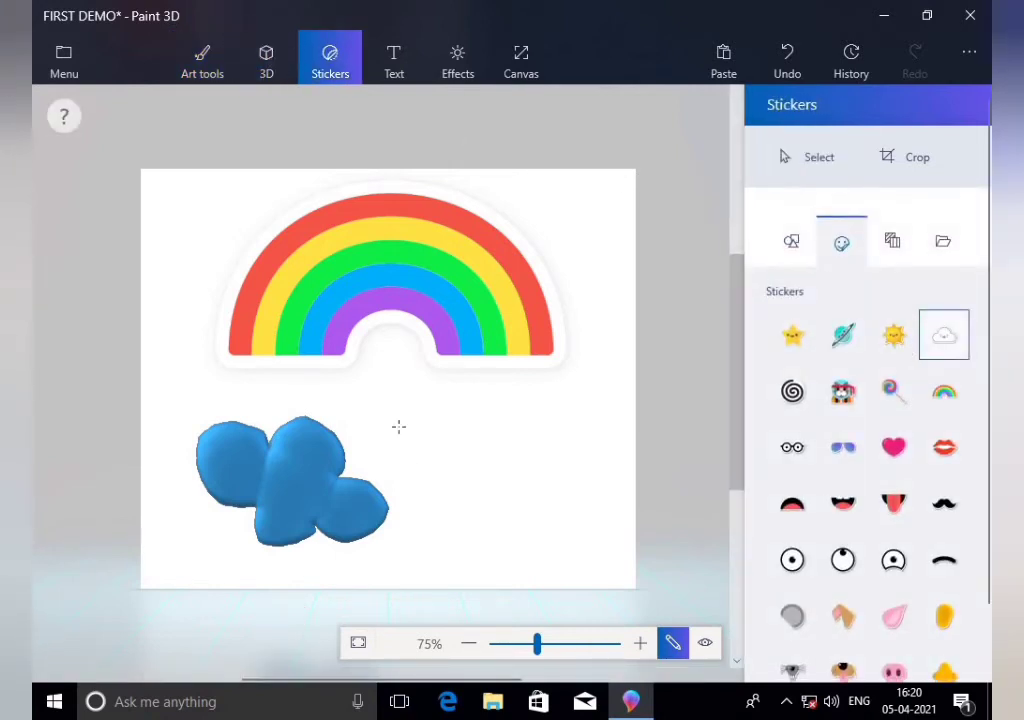
{"action": "left_click_drag", "start_coordinate": [395, 414], "coordinate": [593, 460]}
{"action": "left_click_drag", "start_coordinate": [483, 472], "coordinate": [493, 430]}
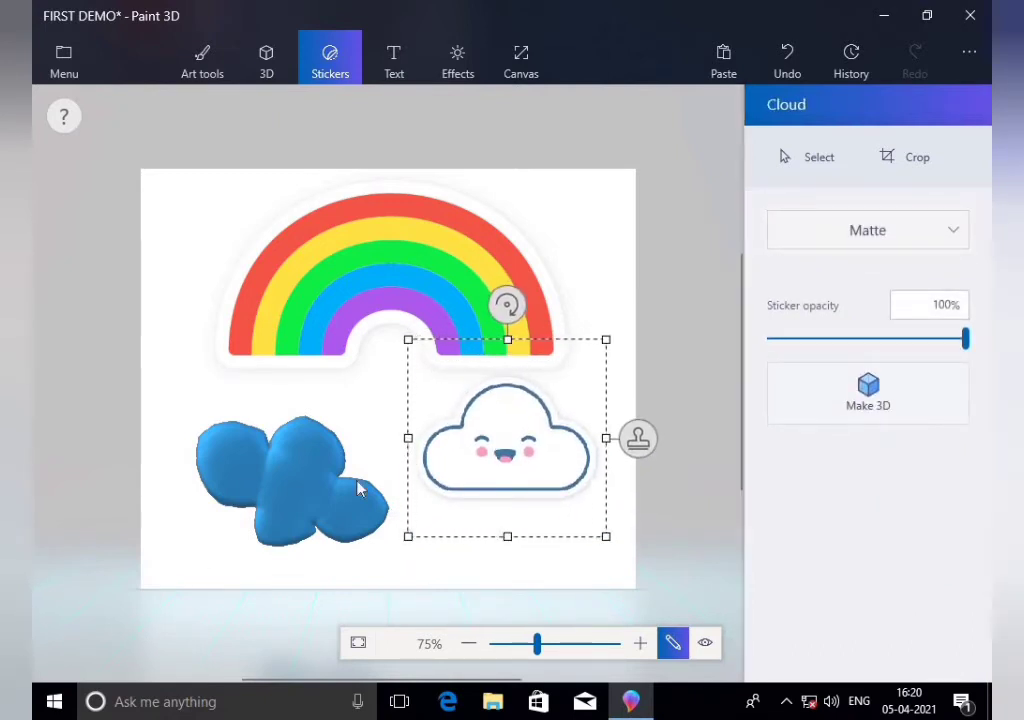
{"action": "left_click", "coordinate": [295, 403]}
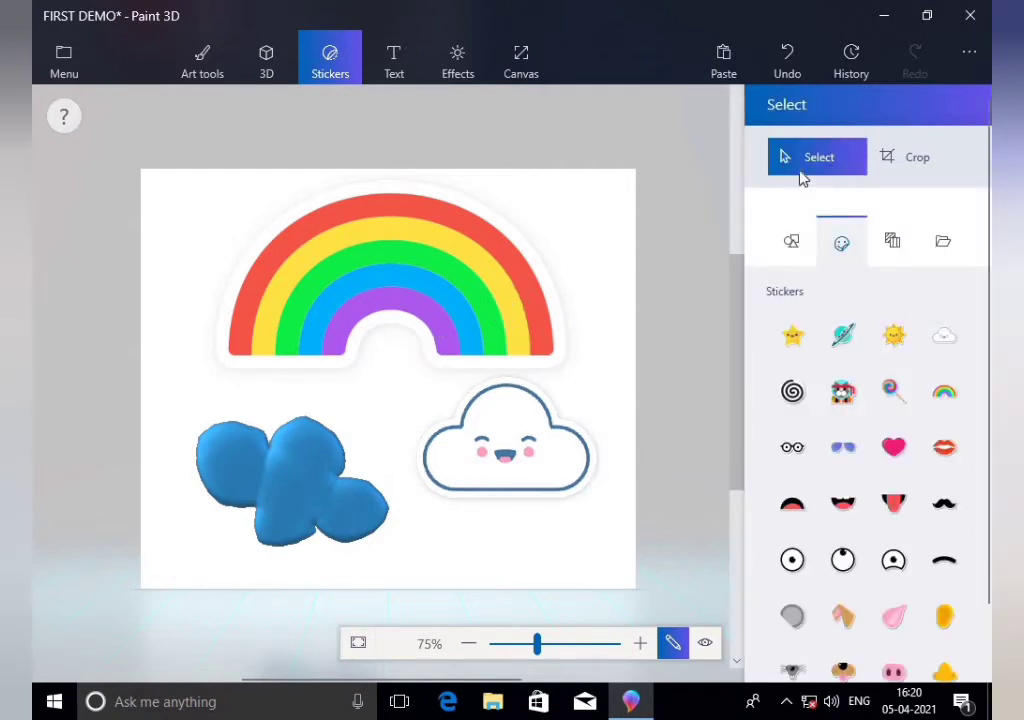
Select the blue 3D doodle and cut it from the scene
{"action": "left_click_drag", "start_coordinate": [226, 509], "coordinate": [397, 578]}
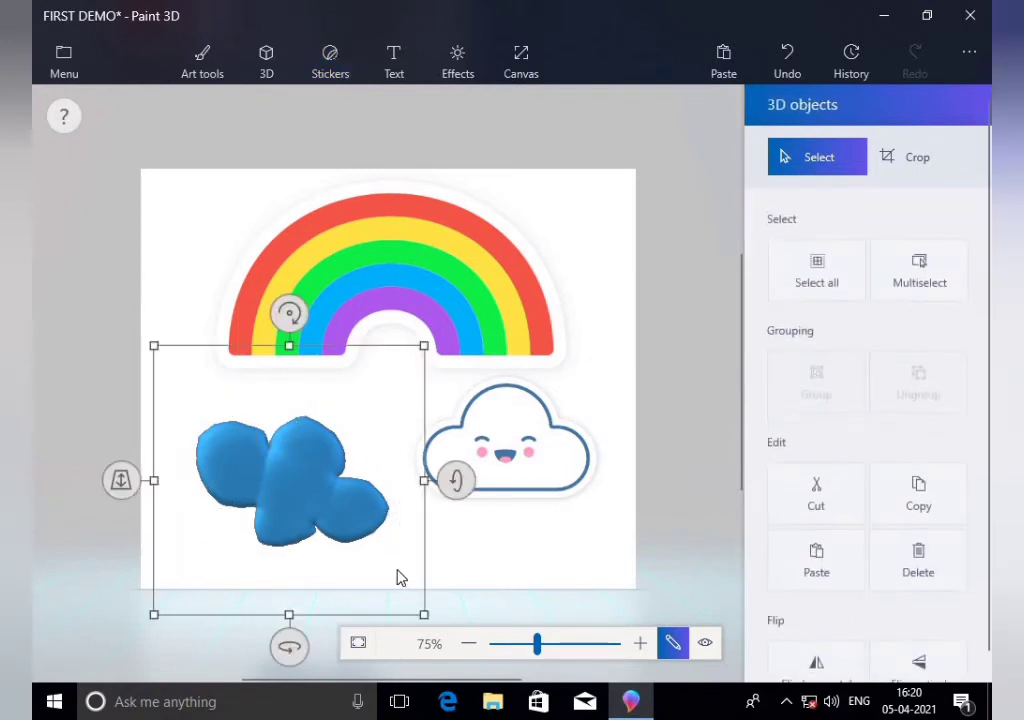
{"action": "left_click", "coordinate": [816, 505]}
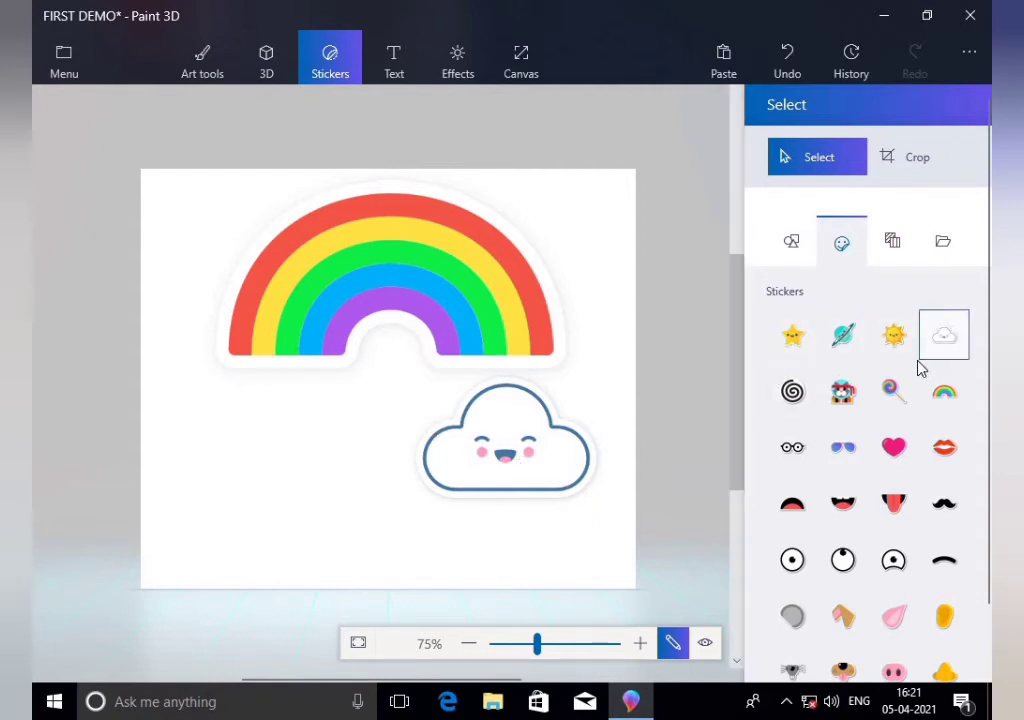
Place a Sun sticker to the left of the cloud, below the rainbow's left half
{"action": "scroll", "coordinate": [921, 370], "scroll_direction": "down", "scroll_amount": 1}
{"action": "left_click", "coordinate": [892, 259]}
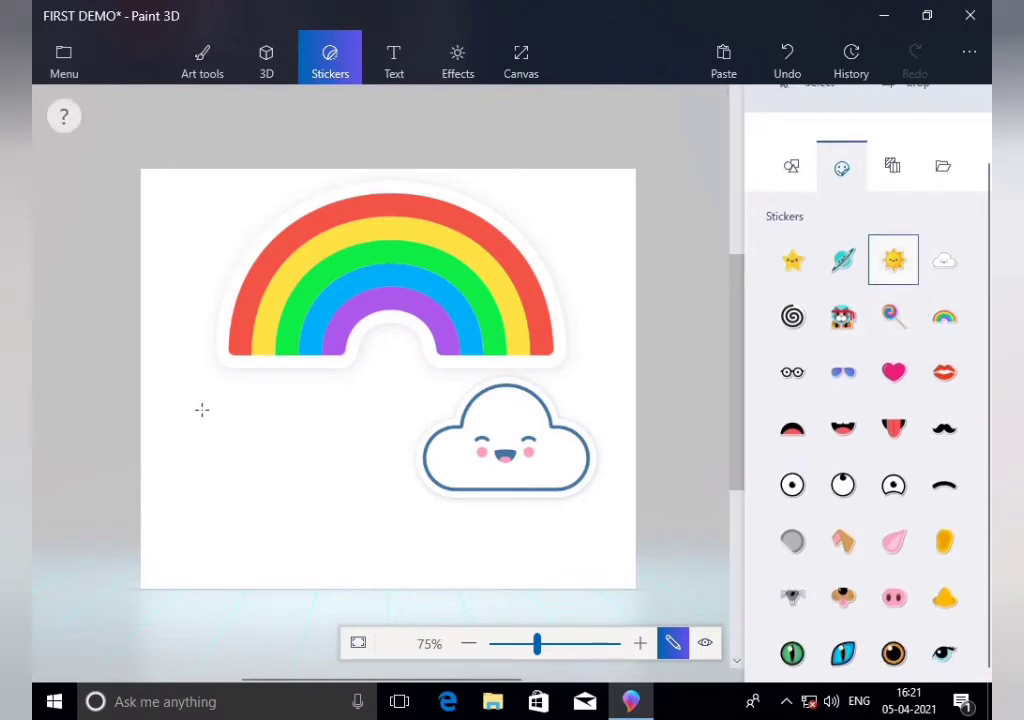
{"action": "left_click_drag", "start_coordinate": [188, 385], "coordinate": [320, 606]}
{"action": "left_click_drag", "start_coordinate": [277, 515], "coordinate": [272, 508]}
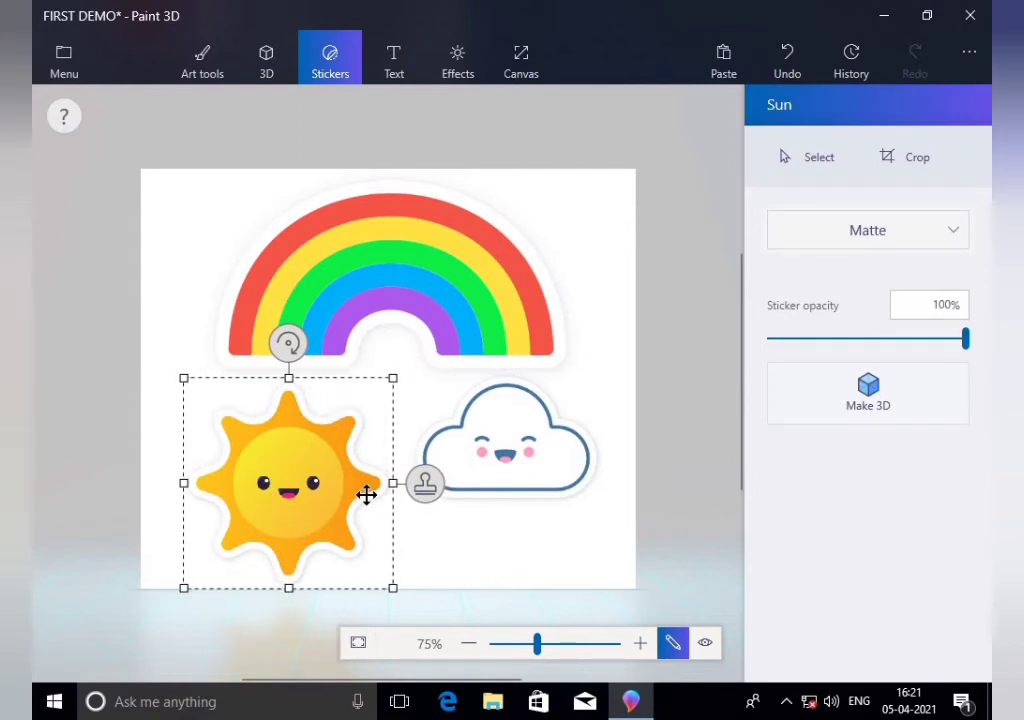
Make the Sun sticker a 3D object and rotate it slightly about its vertical axis
{"action": "left_click", "coordinate": [850, 389]}
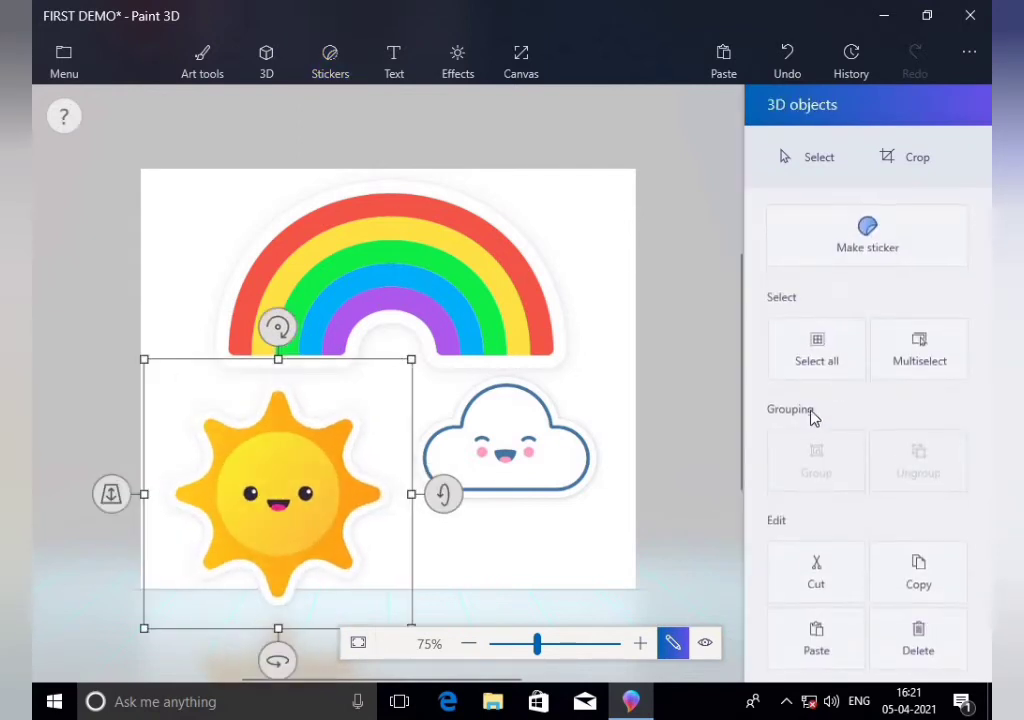
{"action": "mouse_move", "coordinate": [277, 660]}
{"action": "left_mouse_down"}
{"action": "mouse_move", "coordinate": [418, 571]}
{"action": "mouse_move", "coordinate": [542, 560]}
{"action": "mouse_move", "coordinate": [448, 587]}
{"action": "mouse_move", "coordinate": [237, 598]}
{"action": "mouse_move", "coordinate": [55, 583]}
{"action": "mouse_move", "coordinate": [71, 590]}
{"action": "left_mouse_up"}
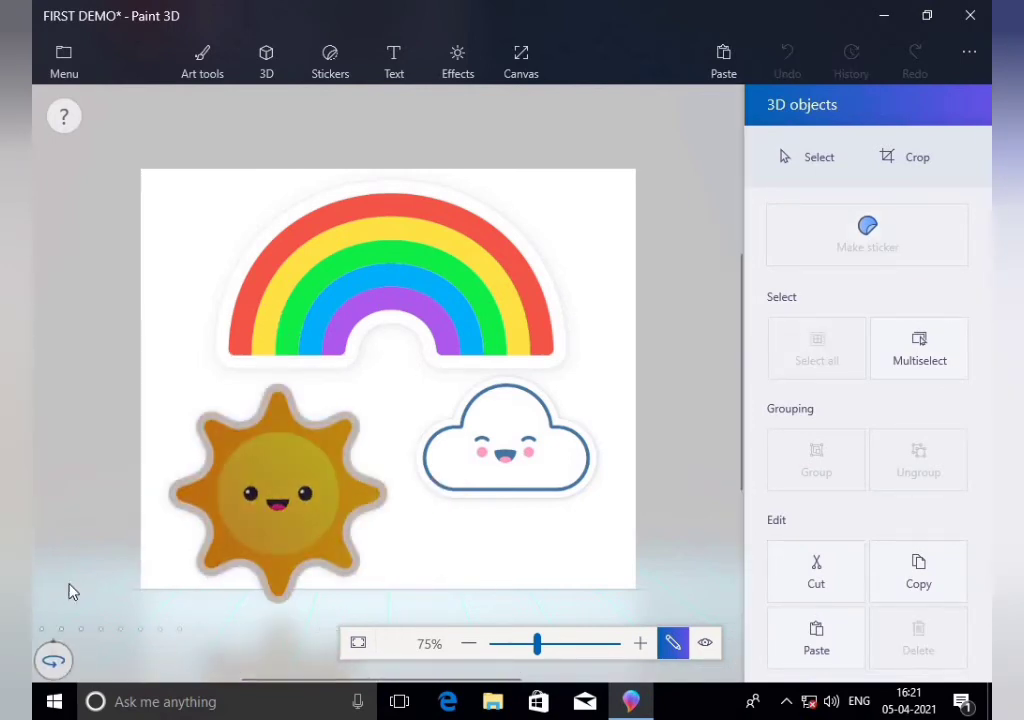
{"action": "left_click", "coordinate": [581, 311]}
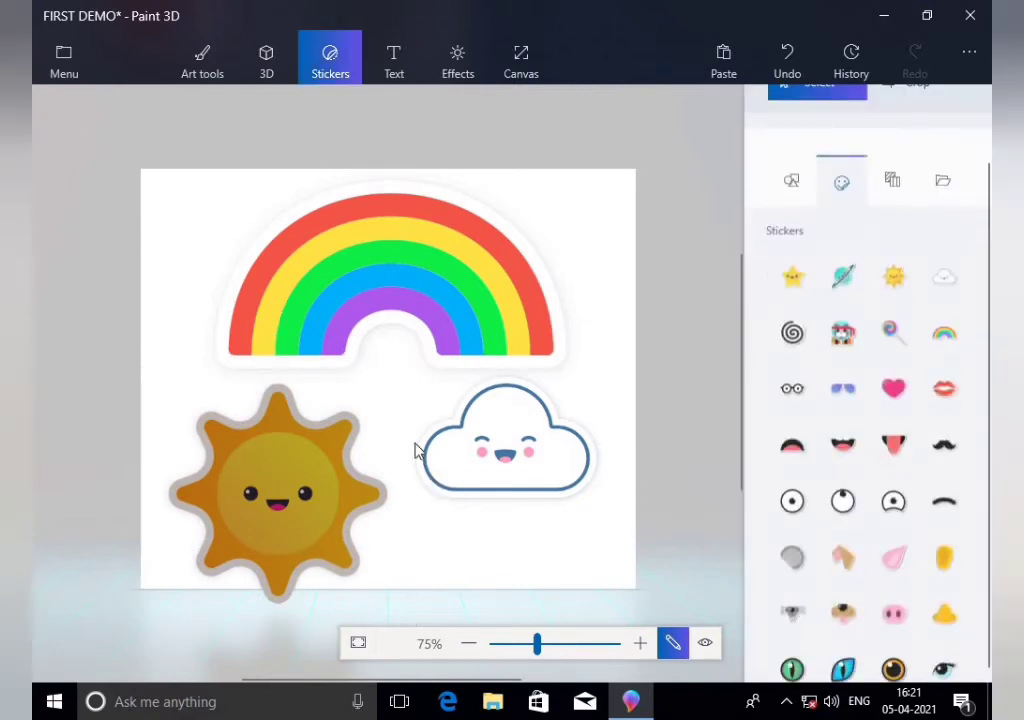
{"action": "left_click", "coordinate": [350, 455]}
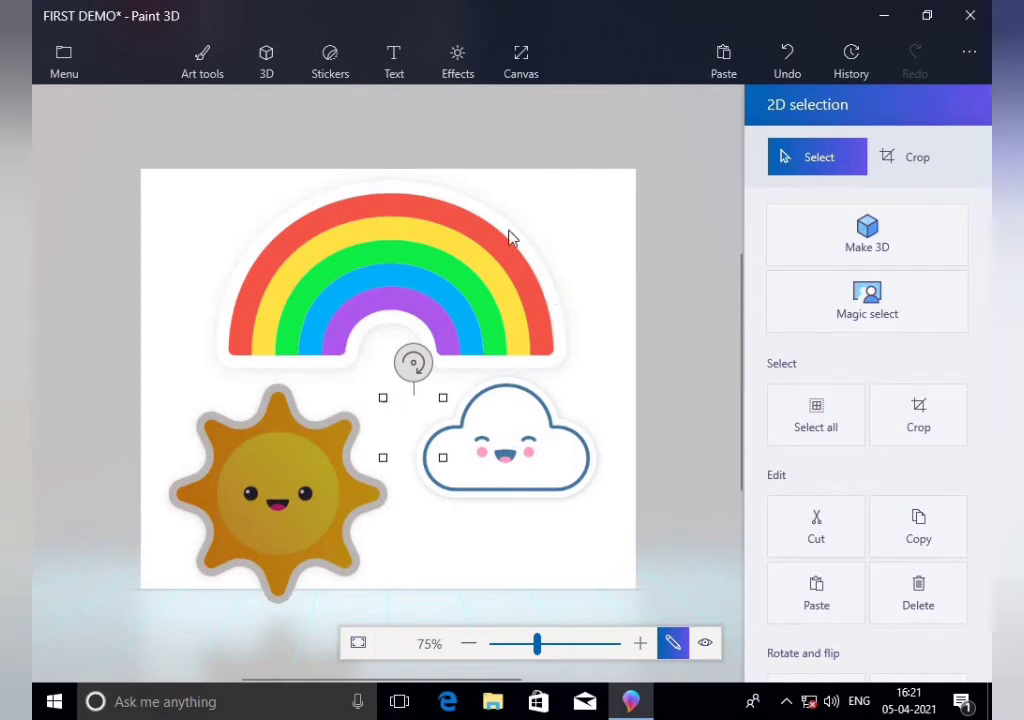
Add 2D text in the Algerian font over the rainbow reading "HEY.... I AM RAINBOW"
{"action": "left_click", "coordinate": [392, 62]}
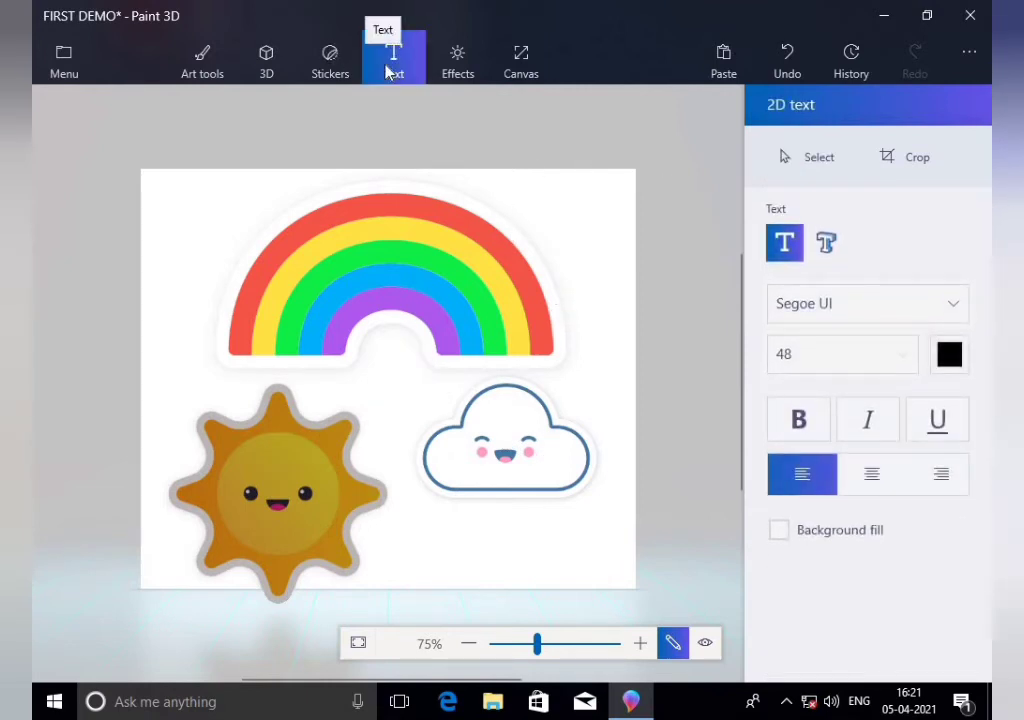
{"action": "left_click", "coordinate": [837, 311]}
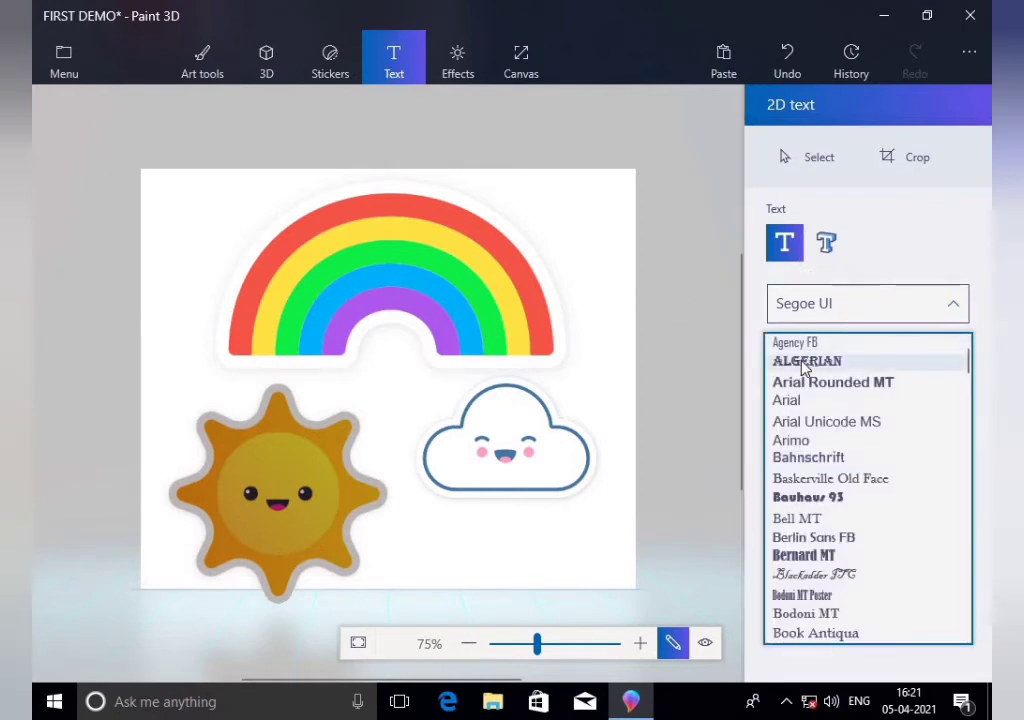
{"action": "left_click", "coordinate": [806, 361]}
{"action": "left_click", "coordinate": [318, 286]}
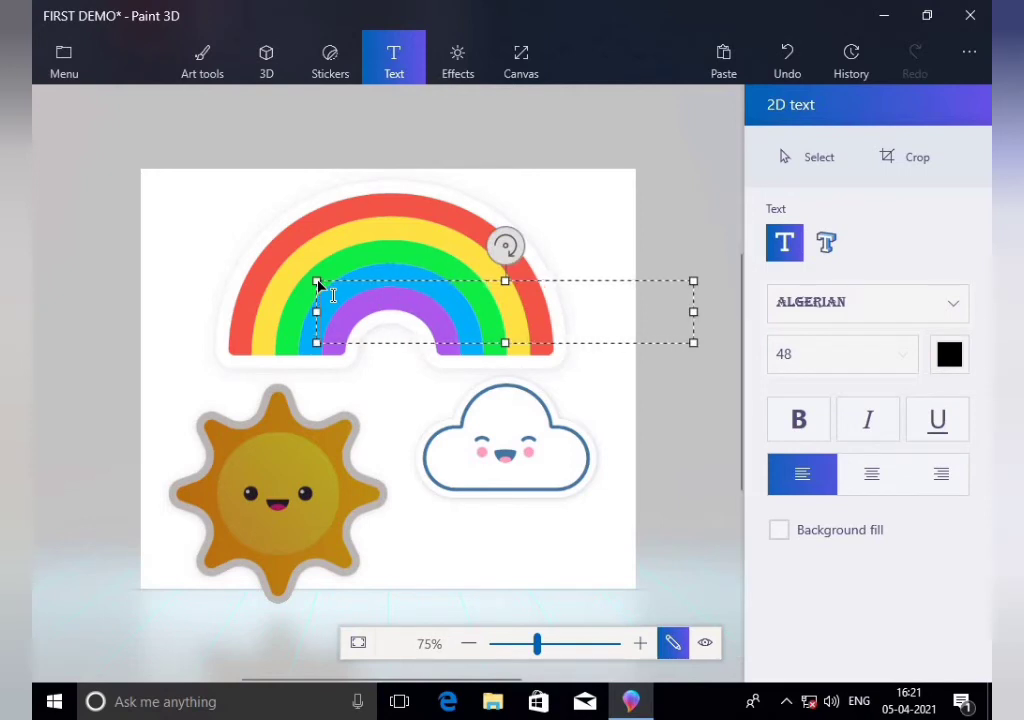
{"action": "type", "text": "HEY"}
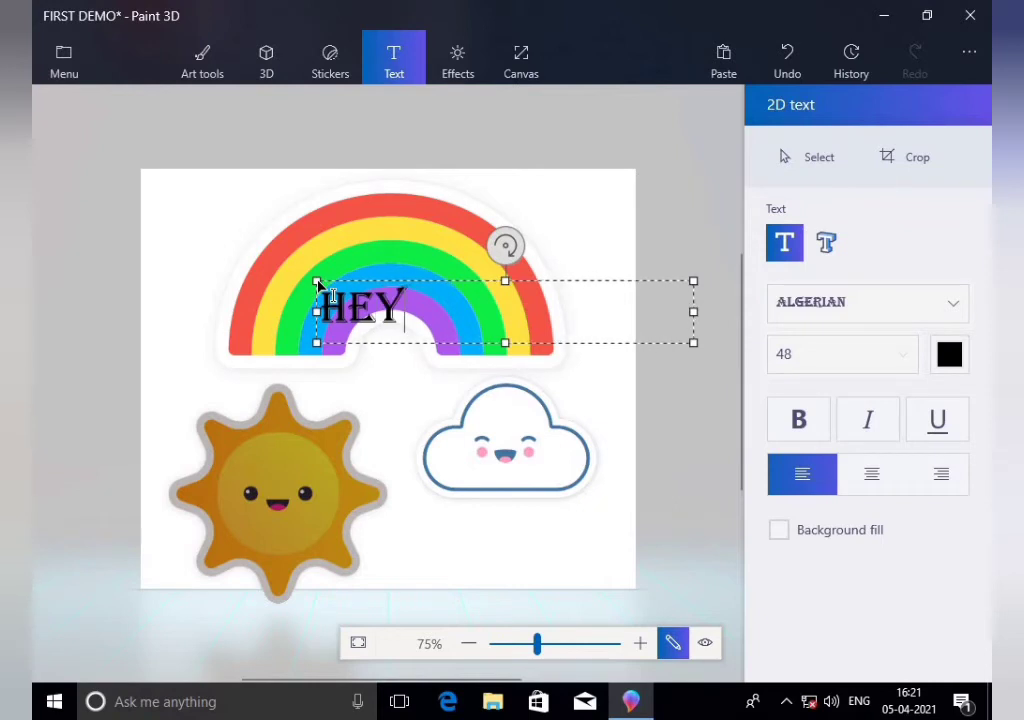
{"action": "type", "text": ".... I AM RA"}
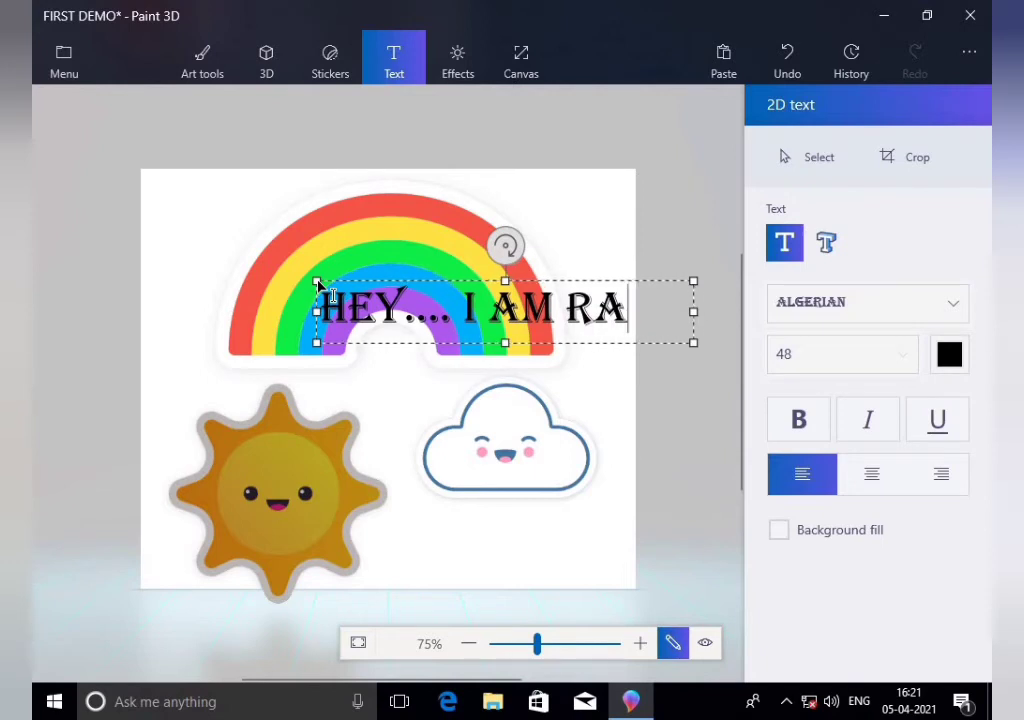
{"action": "type", "text": "INBOW"}
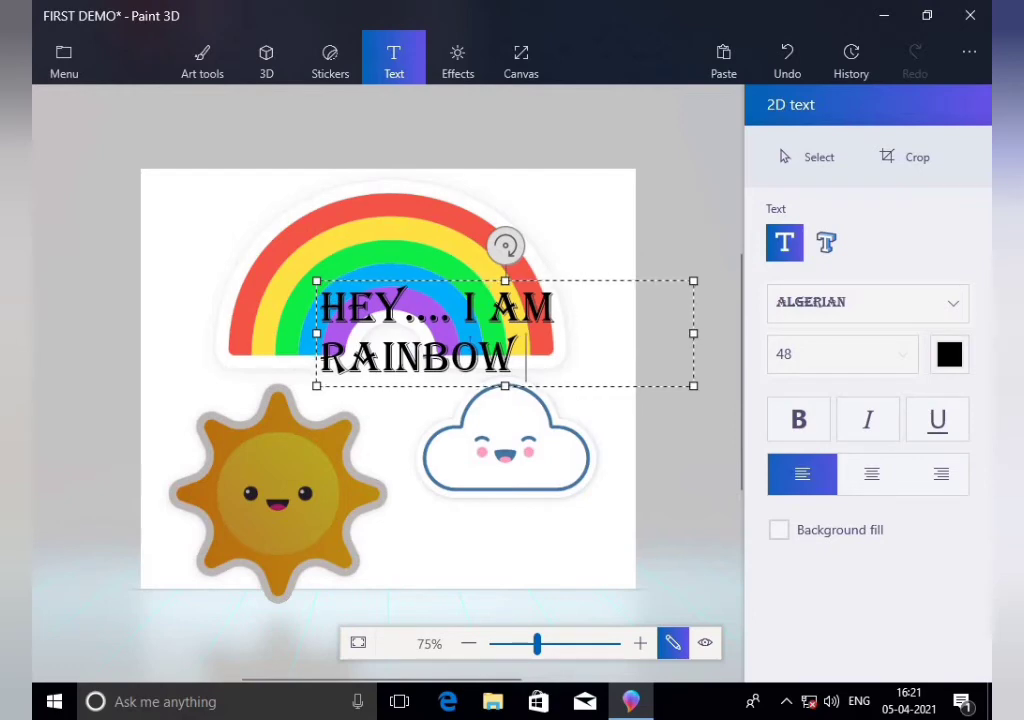
Widen the text box so the sentence fits on one line and move it to the canvas's upper edge
{"action": "left_click_drag", "start_coordinate": [316, 333], "coordinate": [170, 333]}
{"action": "left_click", "coordinate": [420, 318]}
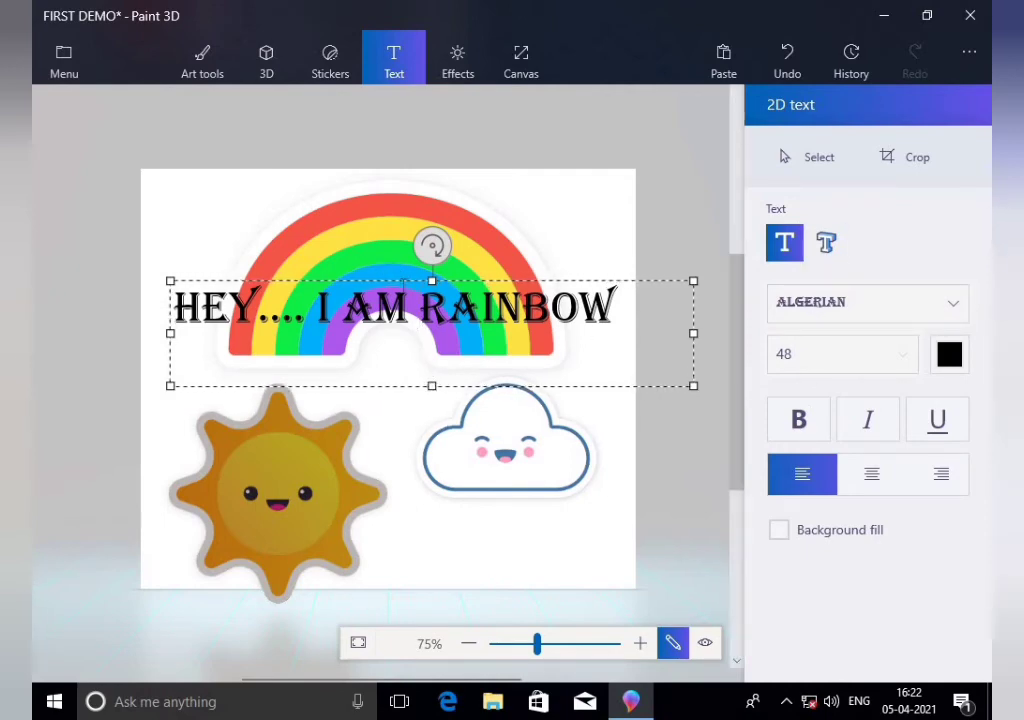
{"action": "left_click_drag", "start_coordinate": [397, 279], "coordinate": [393, 169]}
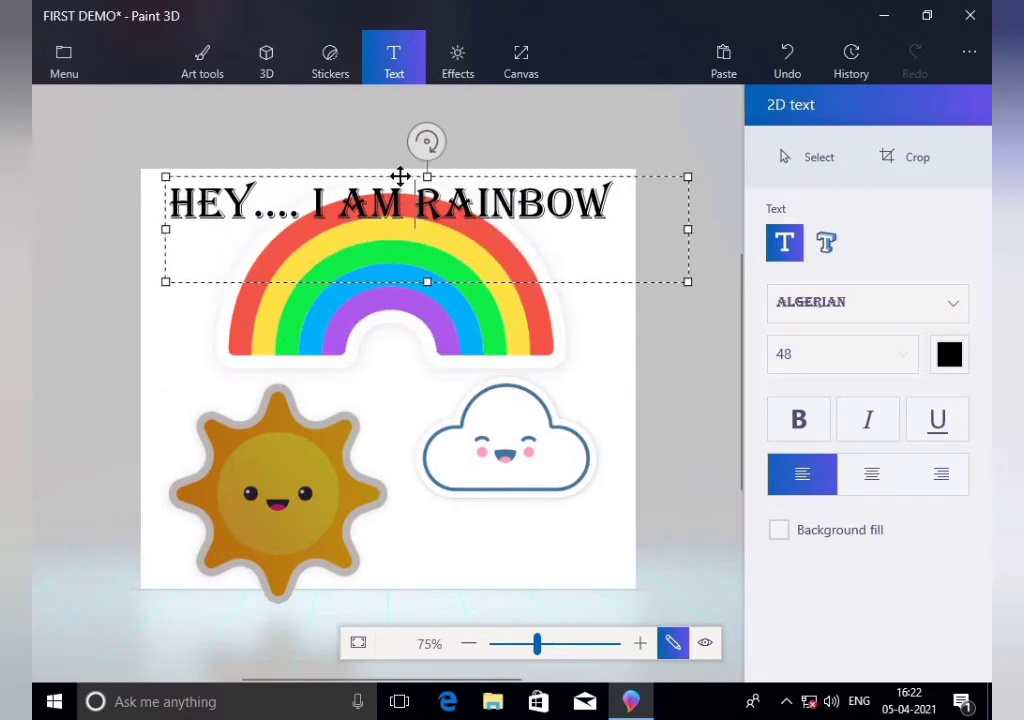
Format the "HEY.... I AM RAINBOW" text as bold, italic and underlined
{"action": "left_click", "coordinate": [800, 422]}
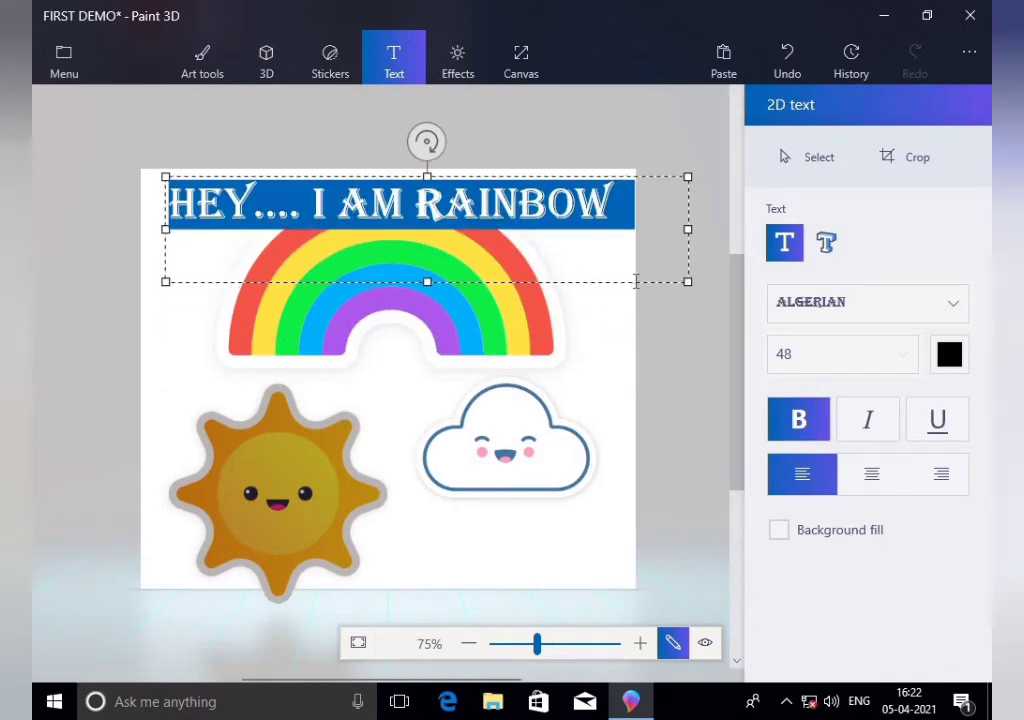
{"action": "left_click", "coordinate": [866, 422]}
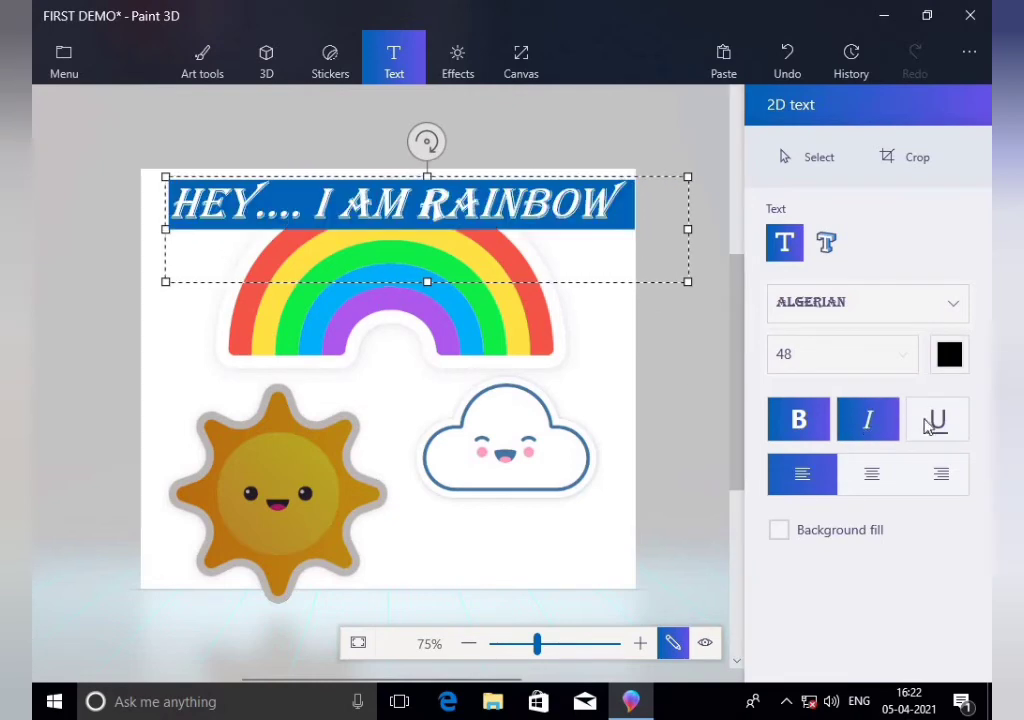
{"action": "left_click", "coordinate": [940, 420]}
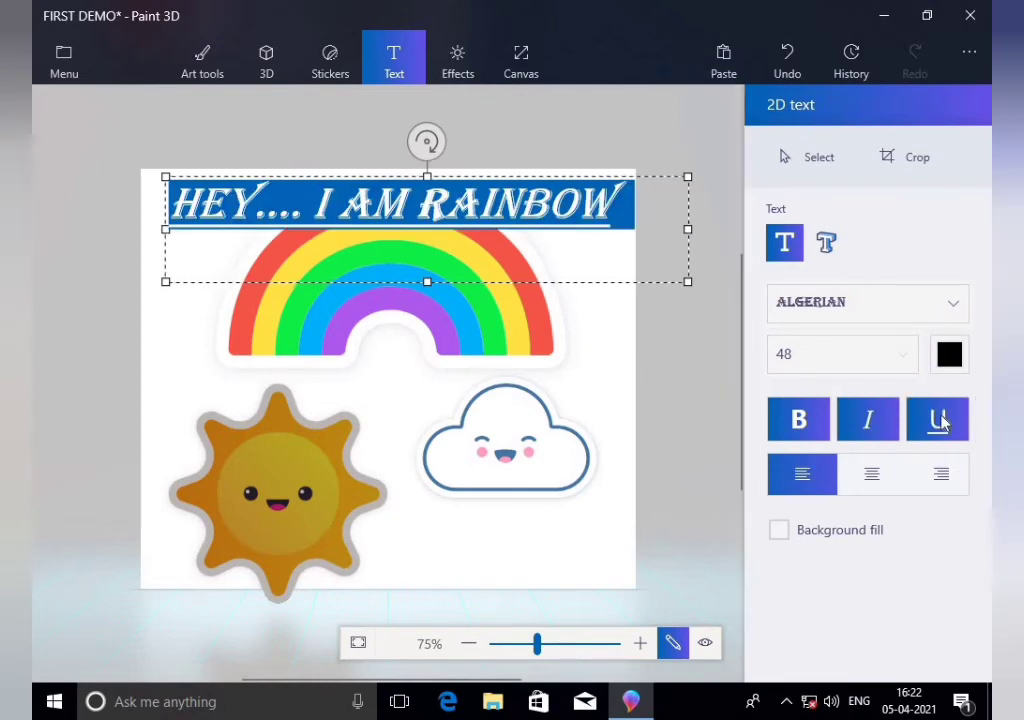
Try centre and right alignment on the text and return it to left alignment
{"action": "left_click", "coordinate": [869, 476]}
{"action": "left_click", "coordinate": [960, 485]}
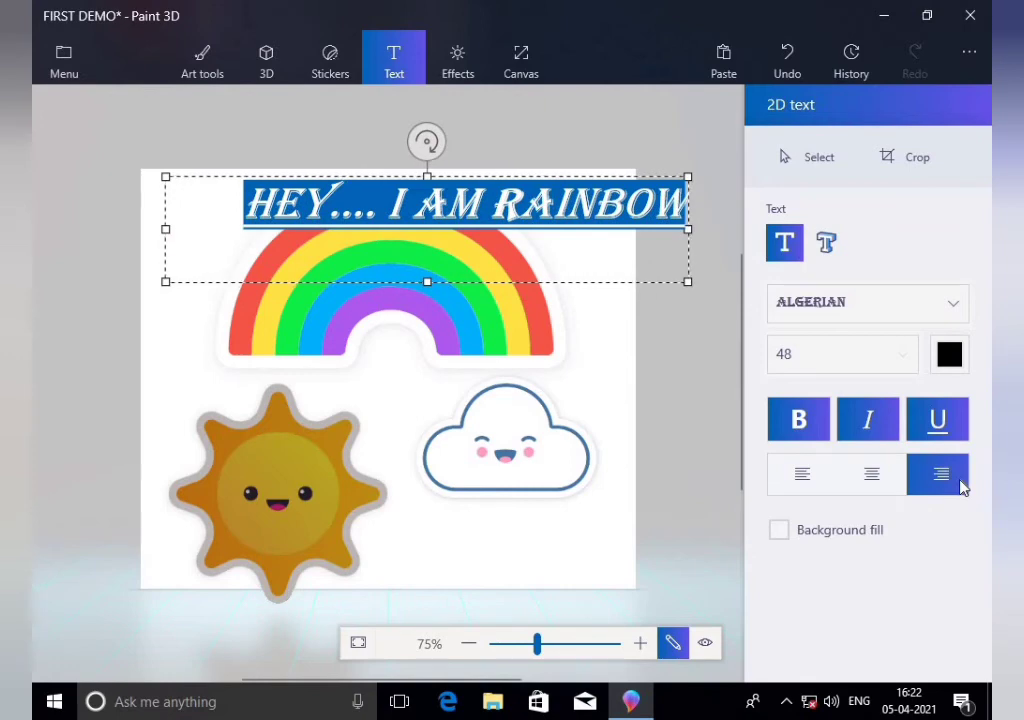
{"action": "left_click", "coordinate": [797, 476]}
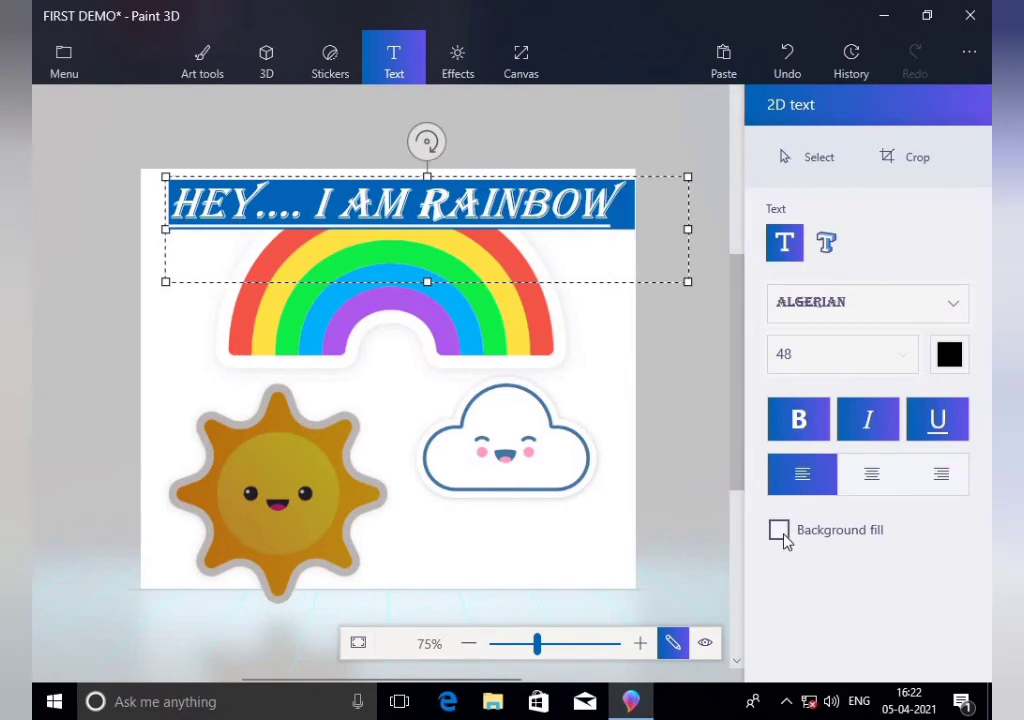
Try a background fill behind the text in orange, purple, pink and blue, and turn the fill off
{"action": "left_click", "coordinate": [779, 531]}
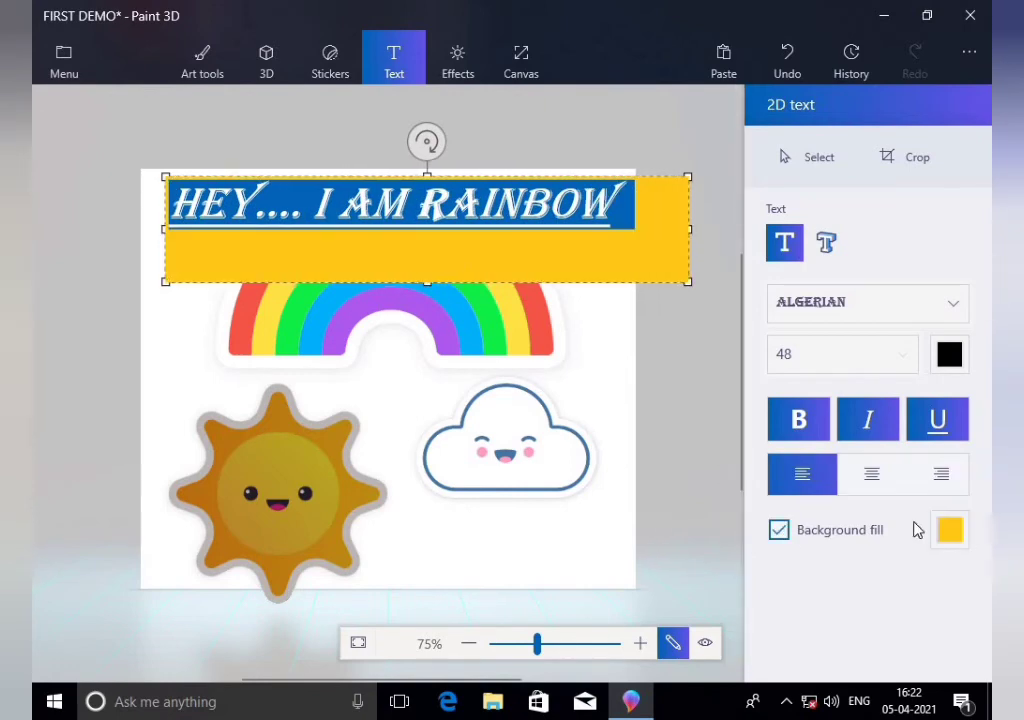
{"action": "left_click", "coordinate": [950, 534]}
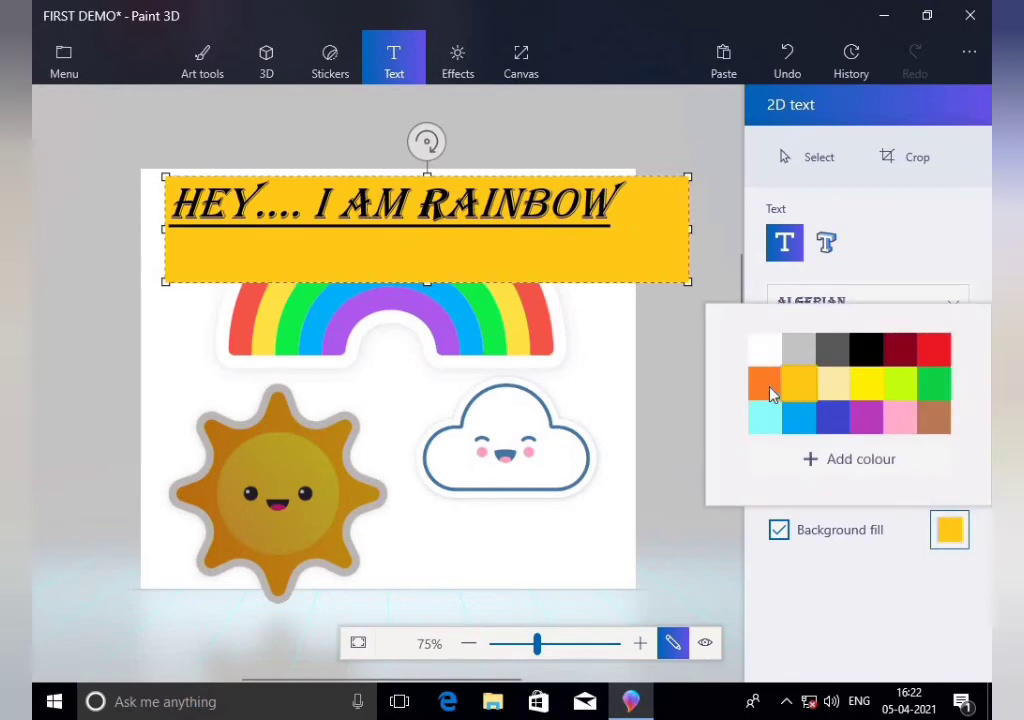
{"action": "left_click", "coordinate": [770, 395]}
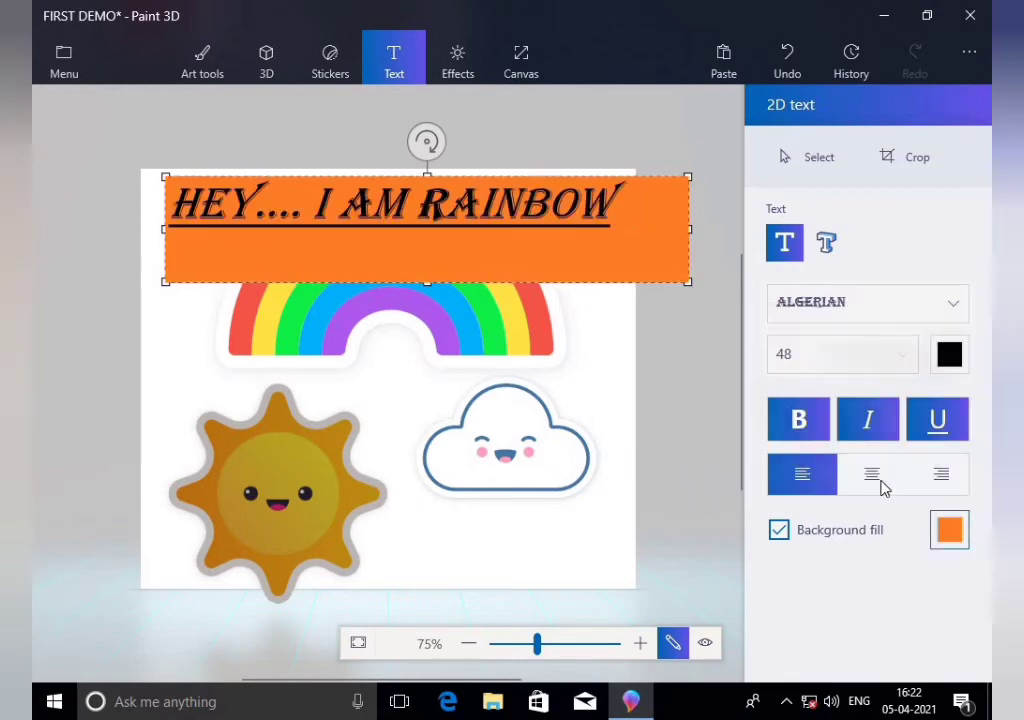
{"action": "left_click", "coordinate": [950, 530]}
{"action": "left_click", "coordinate": [870, 424]}
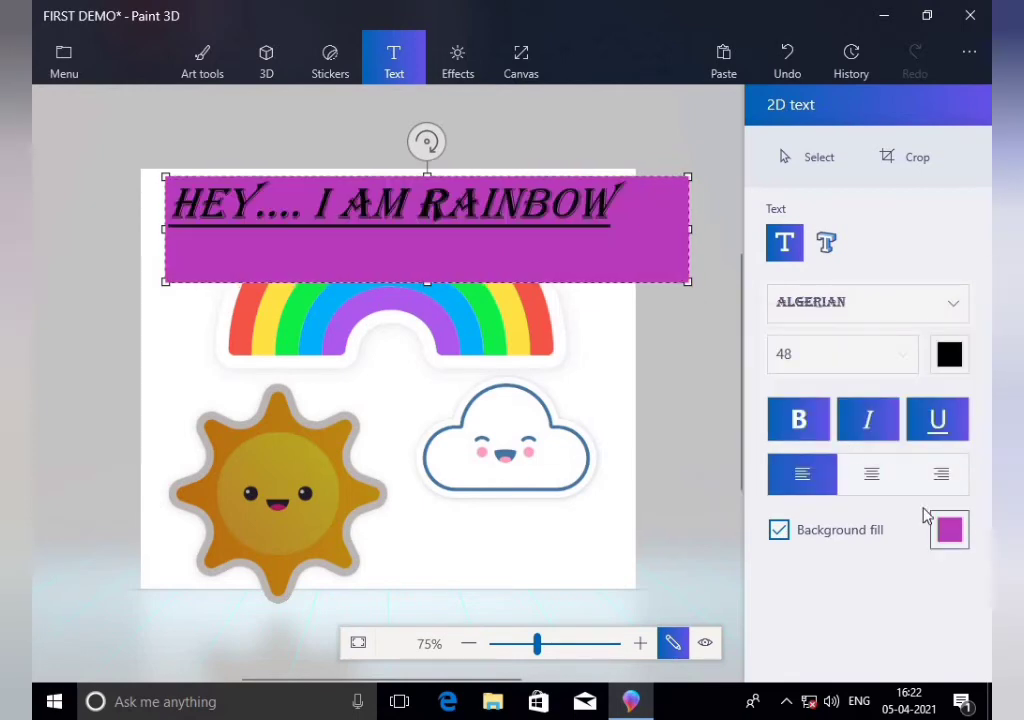
{"action": "left_click", "coordinate": [945, 535]}
{"action": "left_click", "coordinate": [887, 424]}
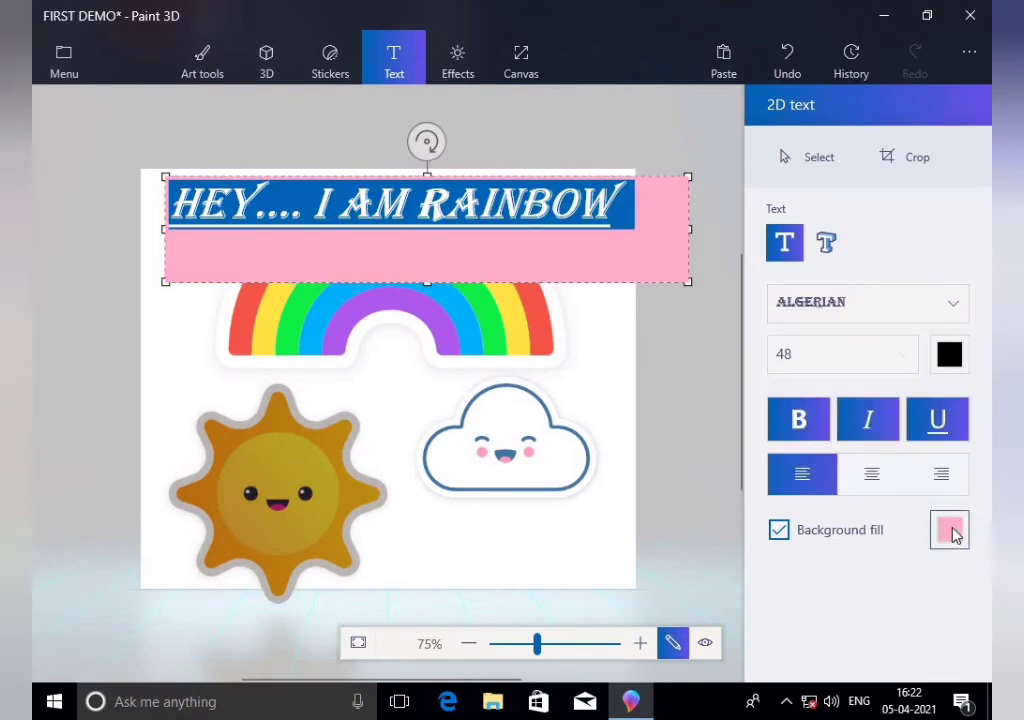
{"action": "left_click", "coordinate": [952, 535]}
{"action": "left_click", "coordinate": [806, 420]}
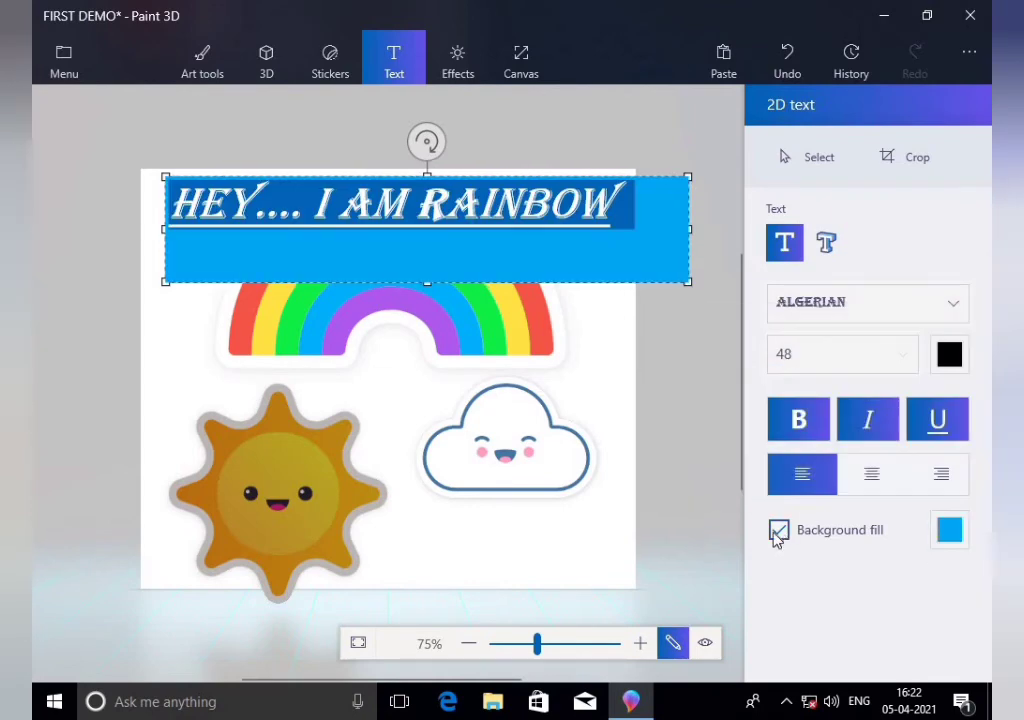
{"action": "left_click", "coordinate": [778, 533]}
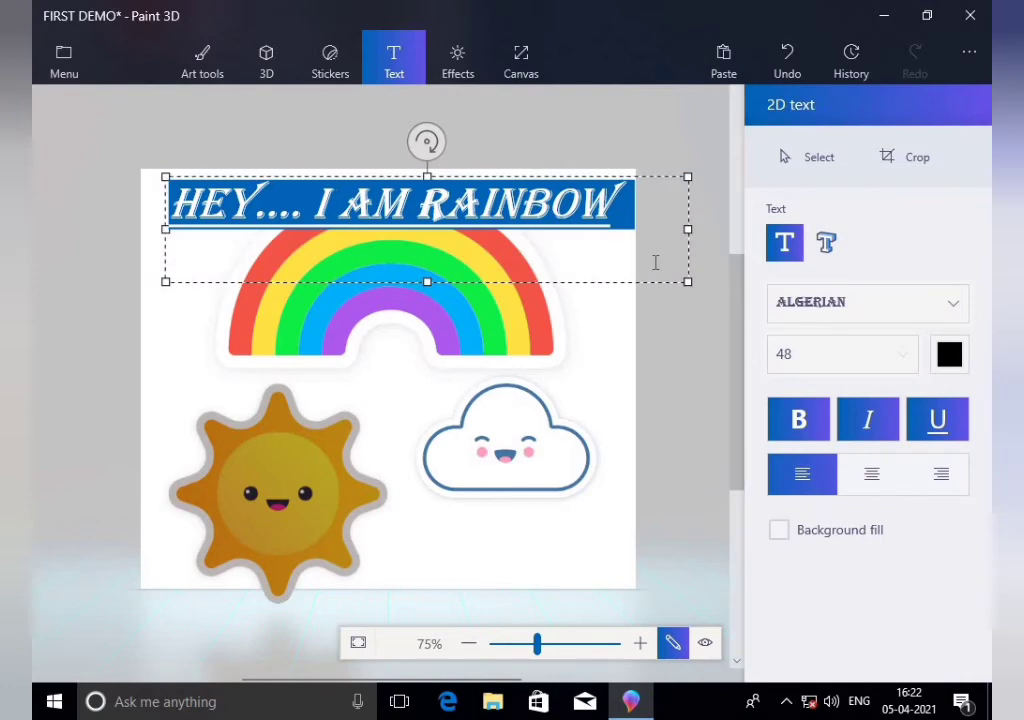
Shrink the text box to end at the canvas's right edge and commit the text
{"action": "left_click_drag", "start_coordinate": [686, 284], "coordinate": [634, 218]}
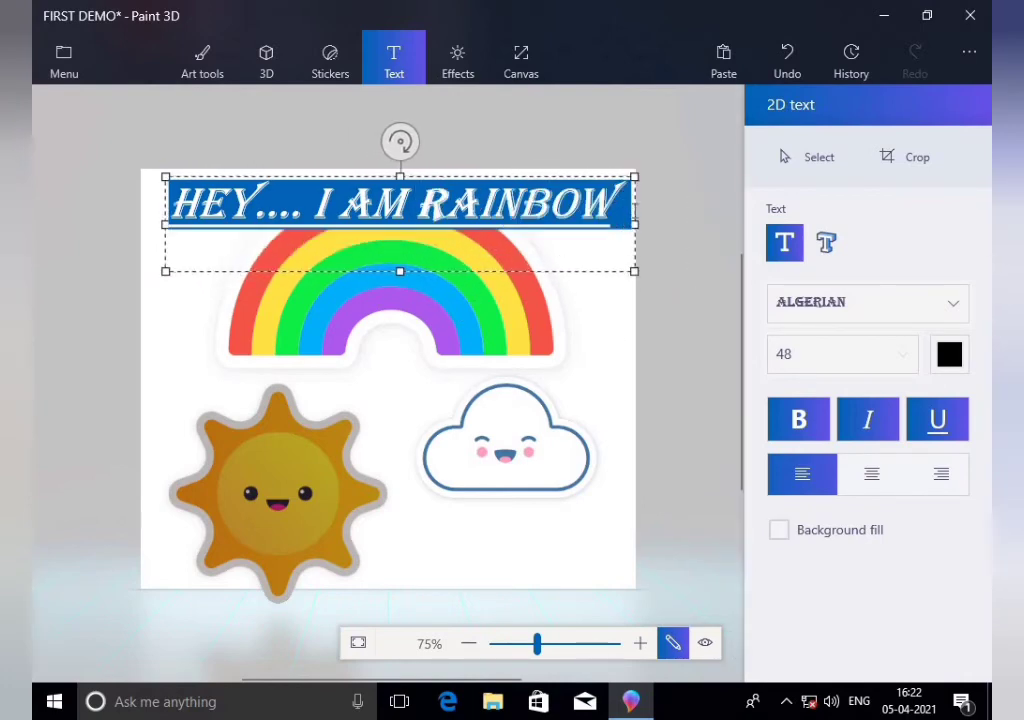
{"action": "left_click", "coordinate": [397, 417]}
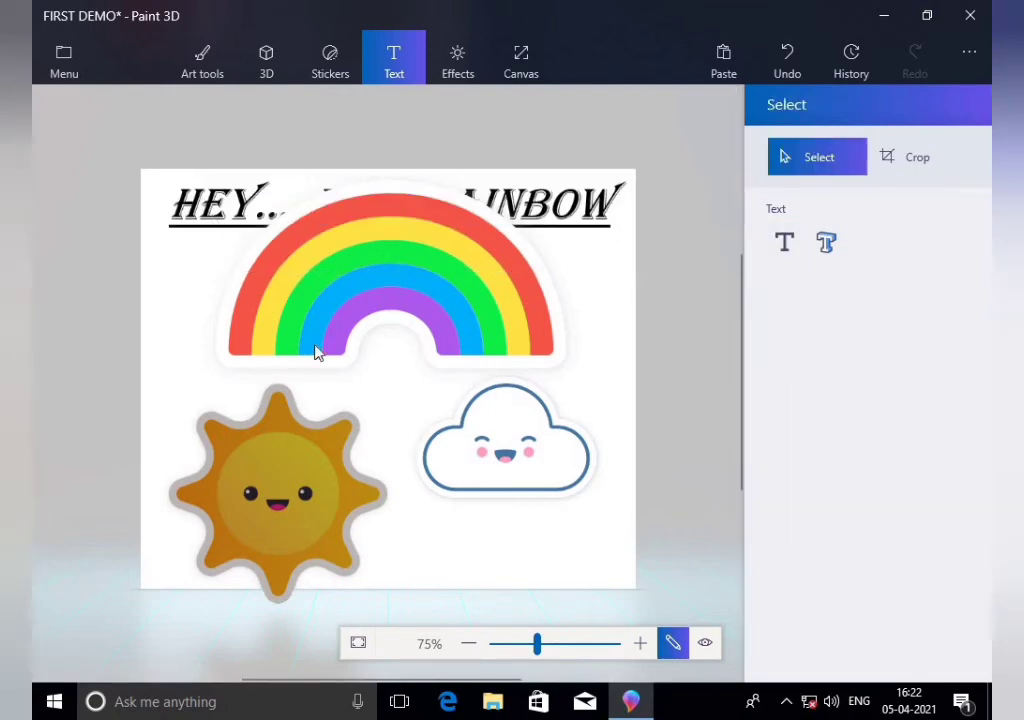
Move the 3D rainbow down so it sits just below the text
{"action": "left_click", "coordinate": [375, 280]}
{"action": "left_click", "coordinate": [598, 207]}
{"action": "left_click", "coordinate": [433, 263]}
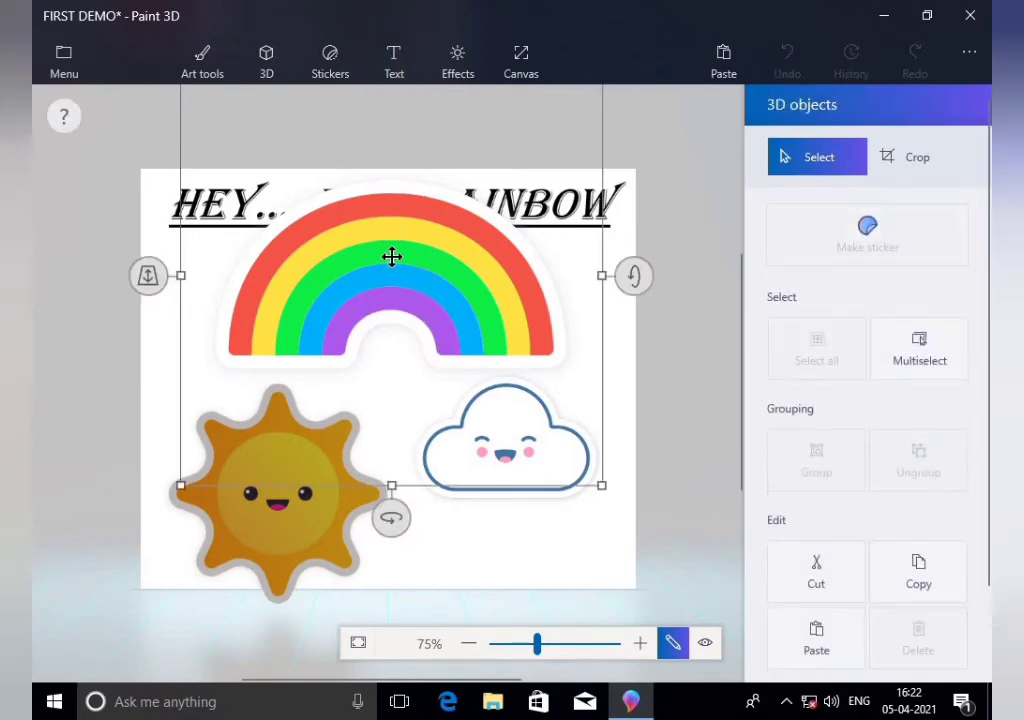
{"action": "left_click_drag", "start_coordinate": [379, 347], "coordinate": [363, 289]}
Shrink the 3D sun and place it on the canvas just below the rainbow's left end
{"action": "left_click", "coordinate": [298, 507]}
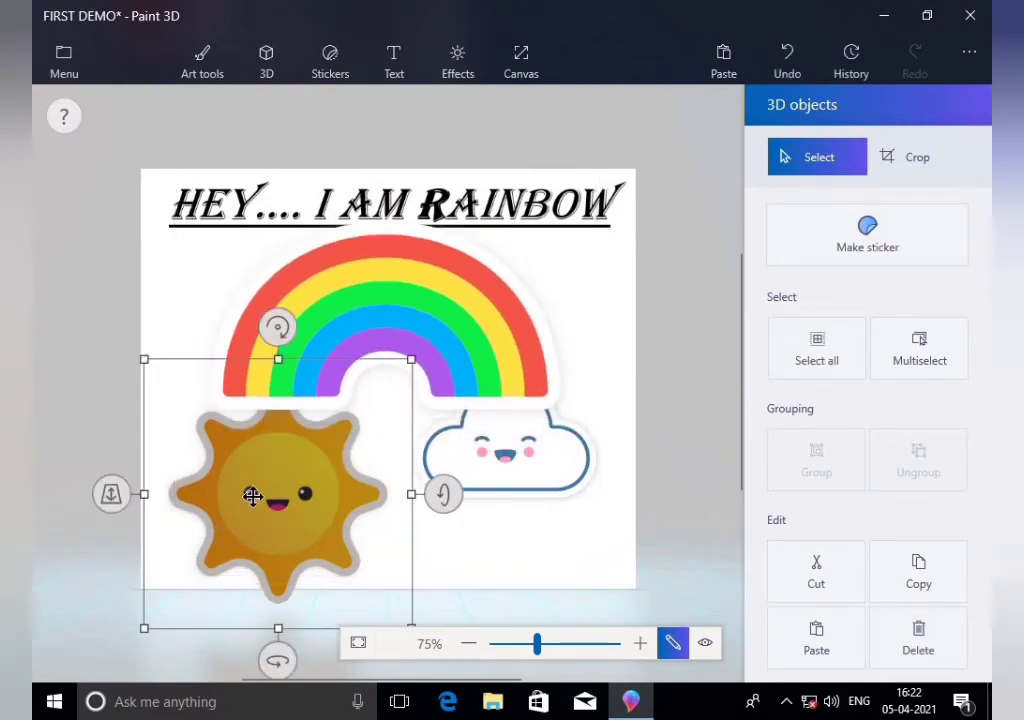
{"action": "left_click_drag", "start_coordinate": [254, 486], "coordinate": [255, 515]}
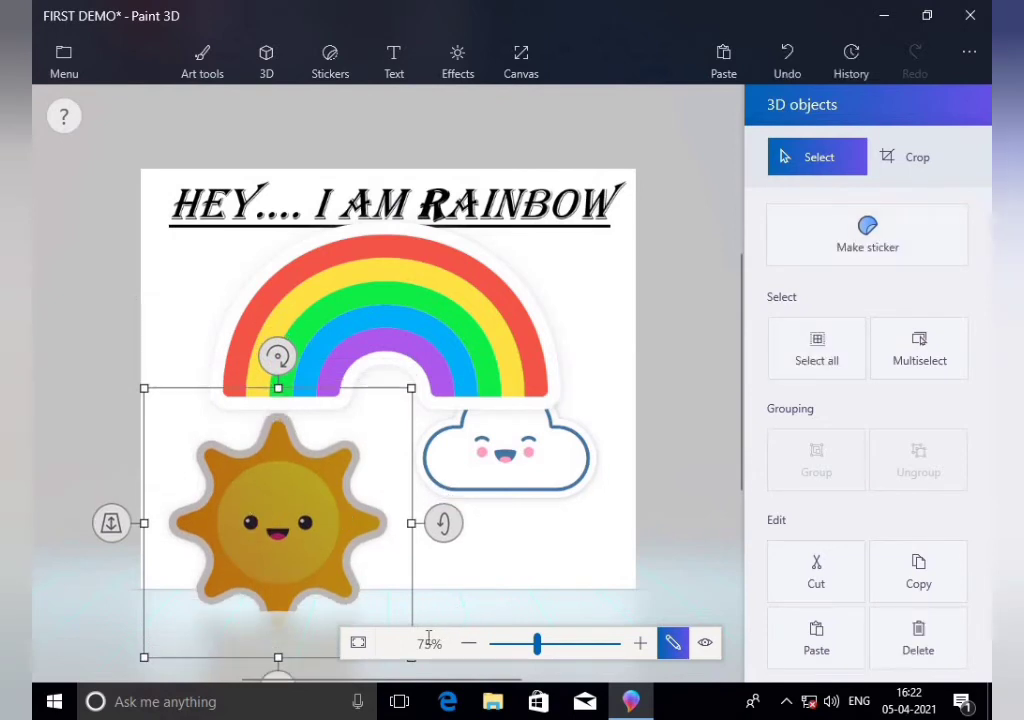
{"action": "left_click_drag", "start_coordinate": [145, 385], "coordinate": [226, 473]}
{"action": "left_click_drag", "start_coordinate": [309, 574], "coordinate": [227, 466]}
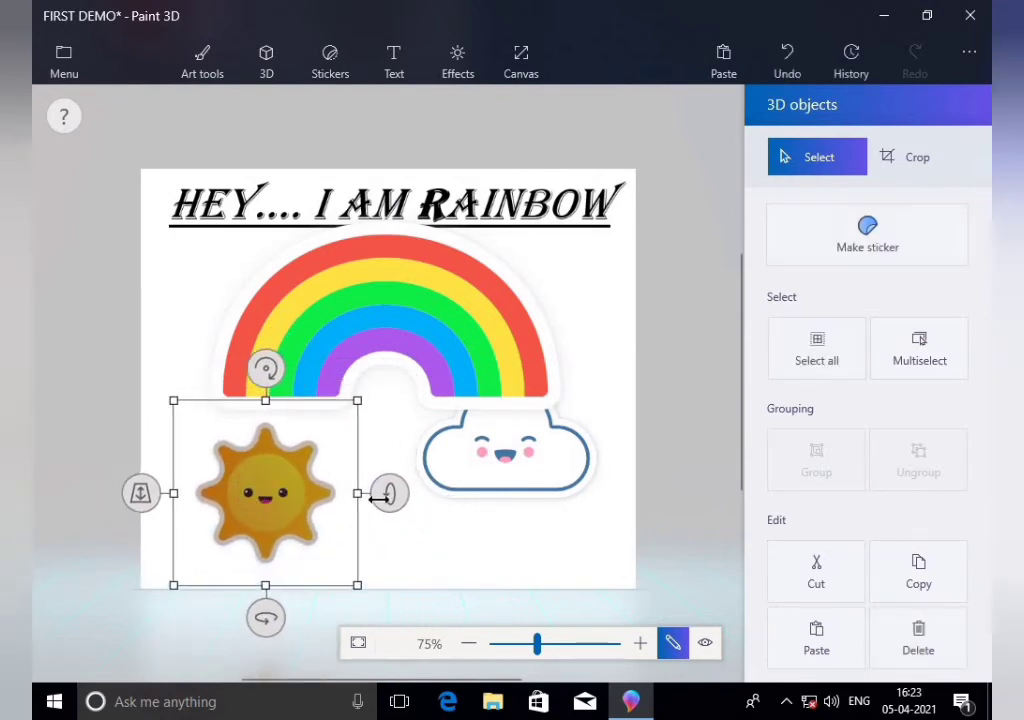
{"action": "key", "text": "t"}
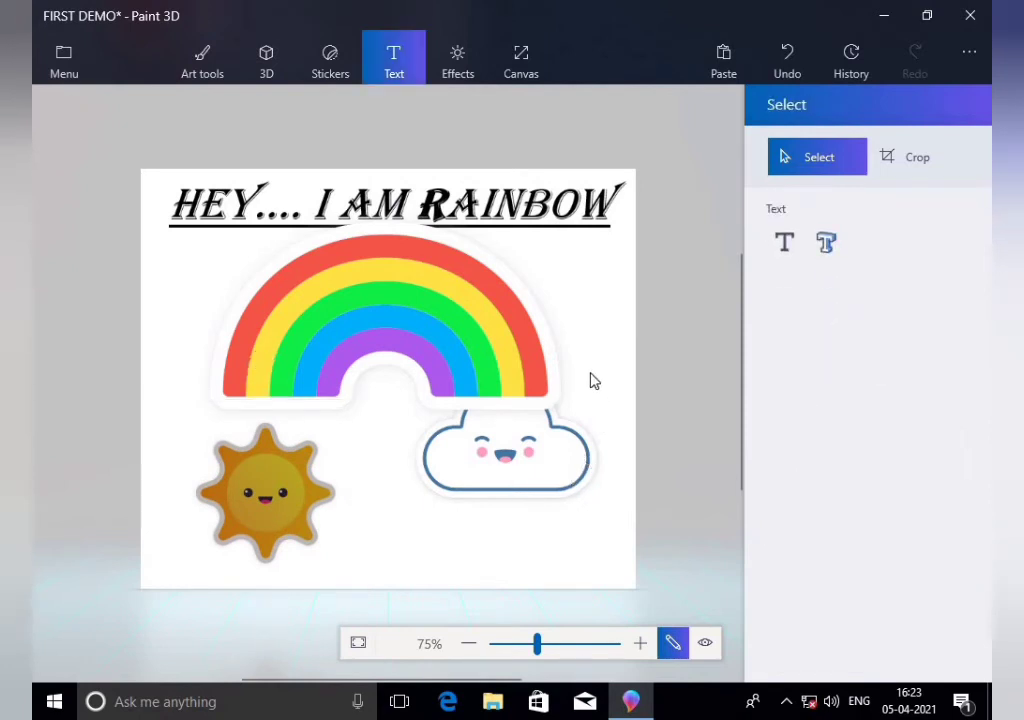
{"action": "left_click", "coordinate": [491, 448]}
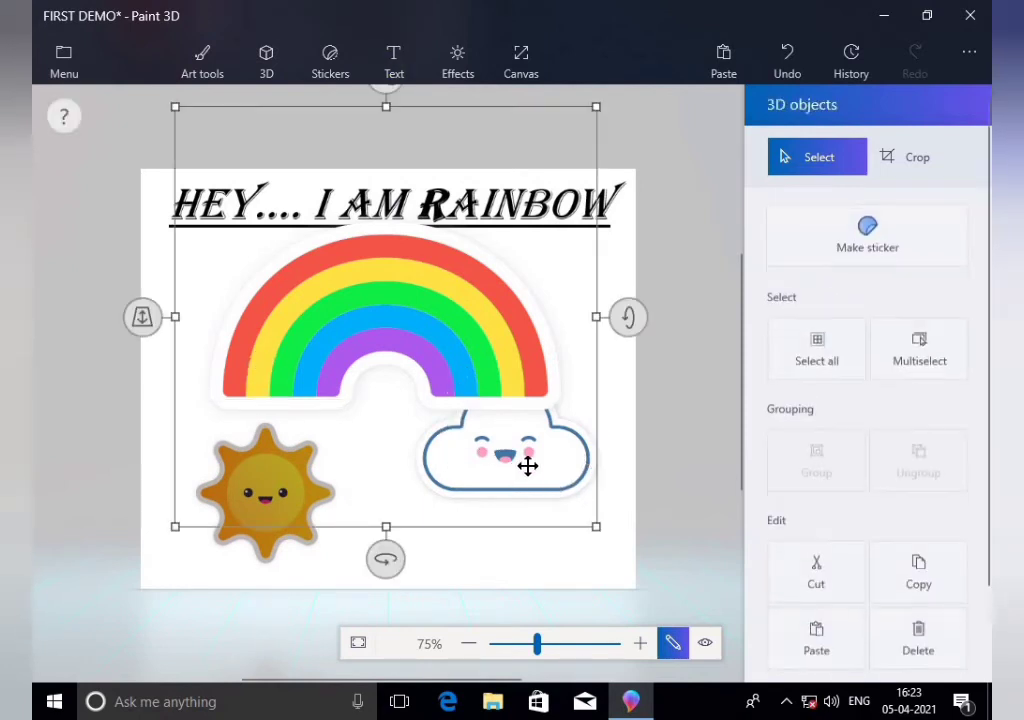
{"action": "left_click", "coordinate": [597, 494]}
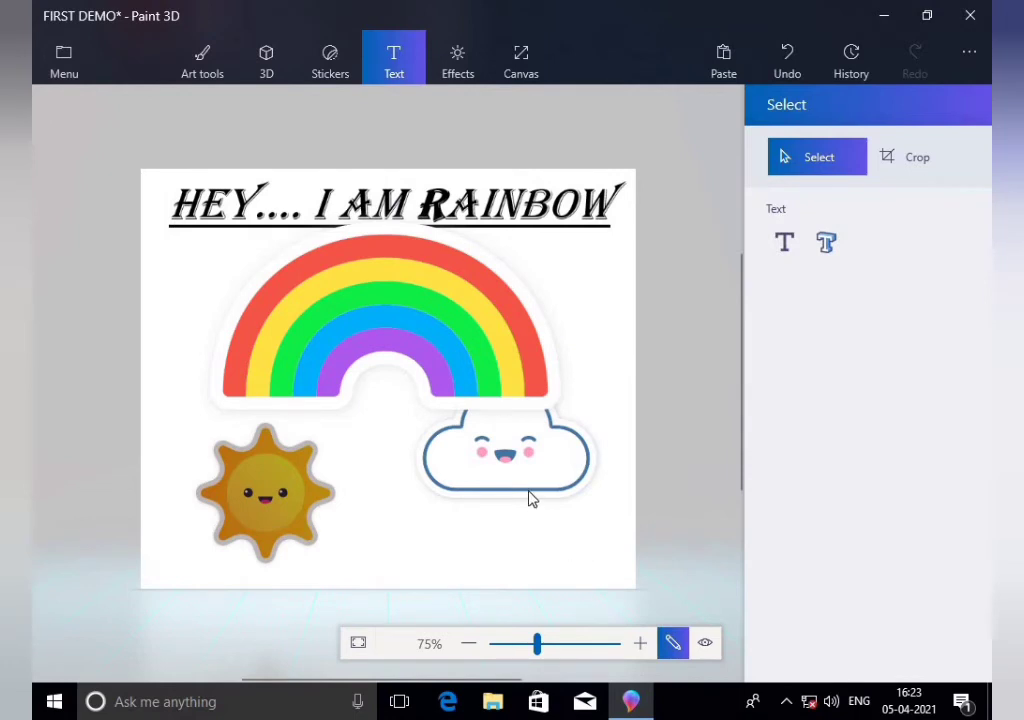
Save the FIRST DEMO project
{"action": "left_click", "coordinate": [272, 60]}
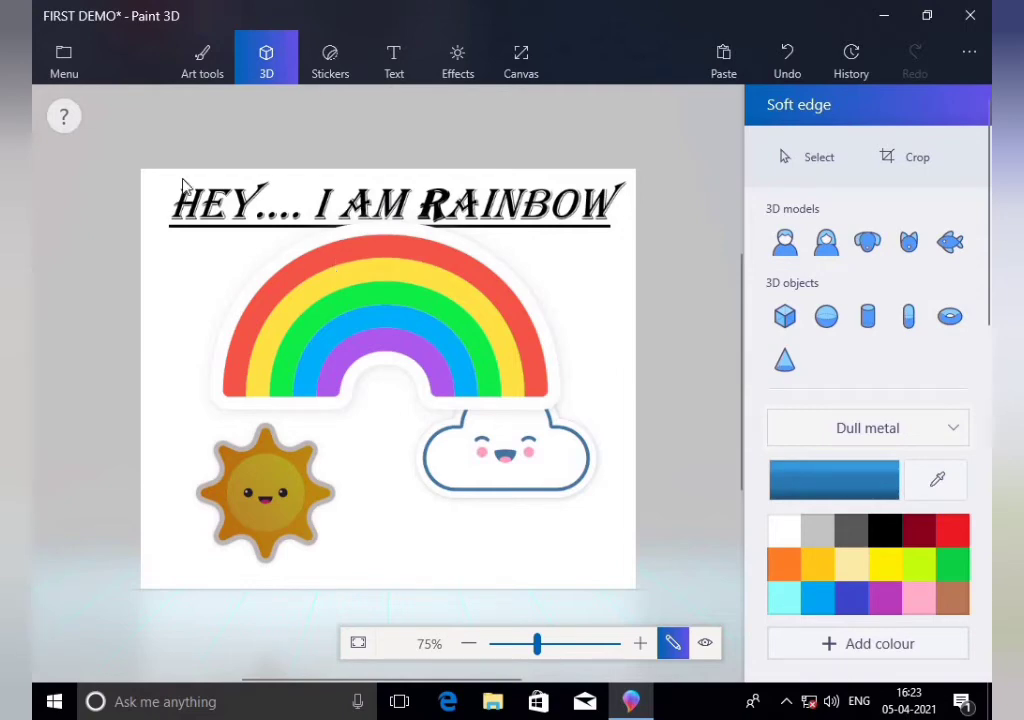
{"action": "left_click", "coordinate": [75, 65]}
{"action": "left_click", "coordinate": [106, 227]}
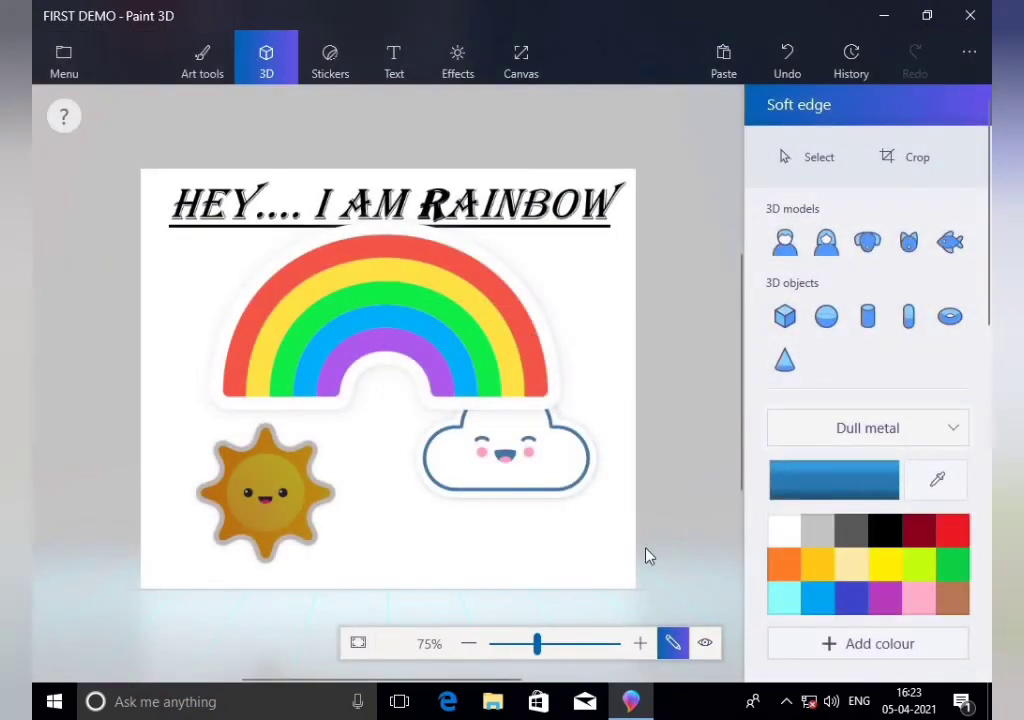
Start a new project and draw a blue Dull metal 3D cube across the middle of the canvas
{"action": "left_click", "coordinate": [62, 72]}
{"action": "left_click", "coordinate": [143, 81]}
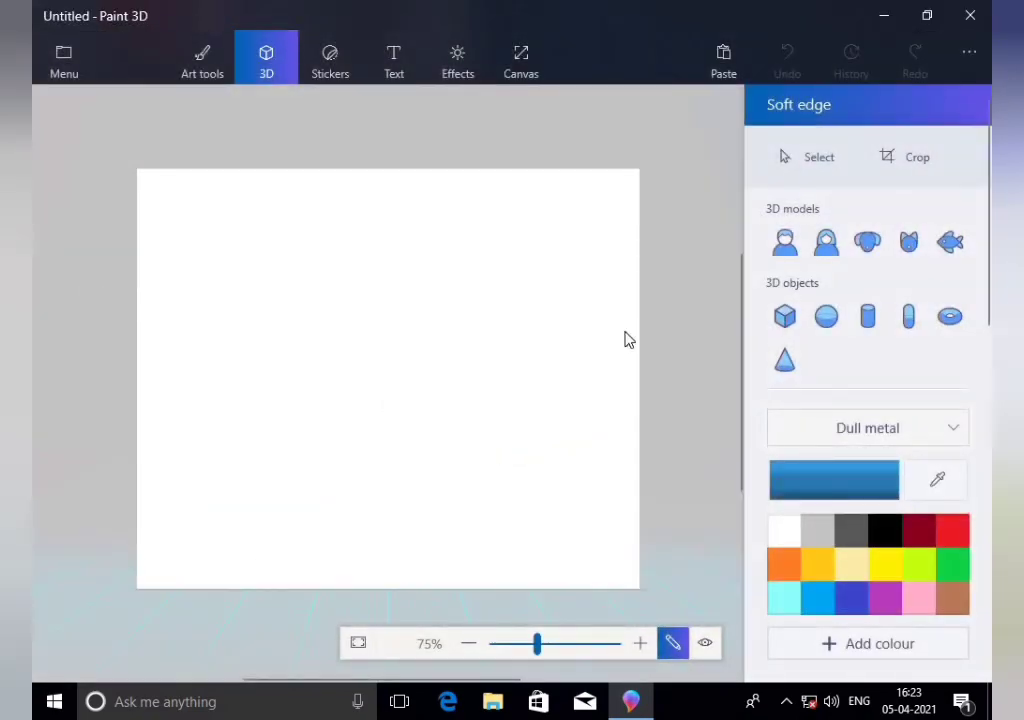
{"action": "left_click", "coordinate": [785, 318]}
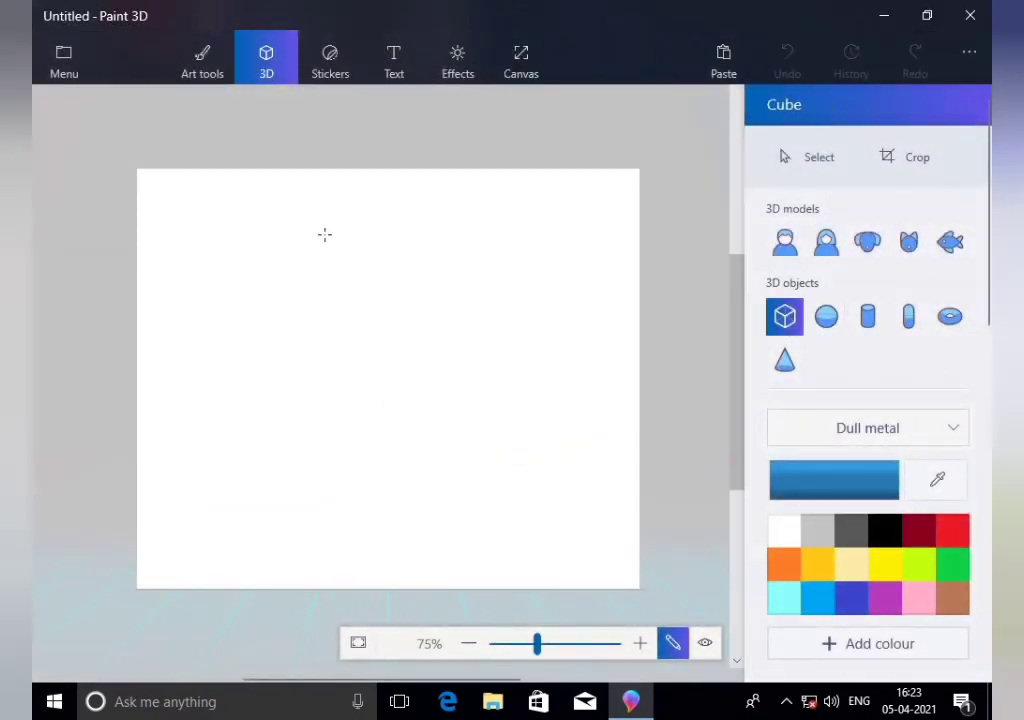
{"action": "left_click_drag", "start_coordinate": [323, 265], "coordinate": [549, 418]}
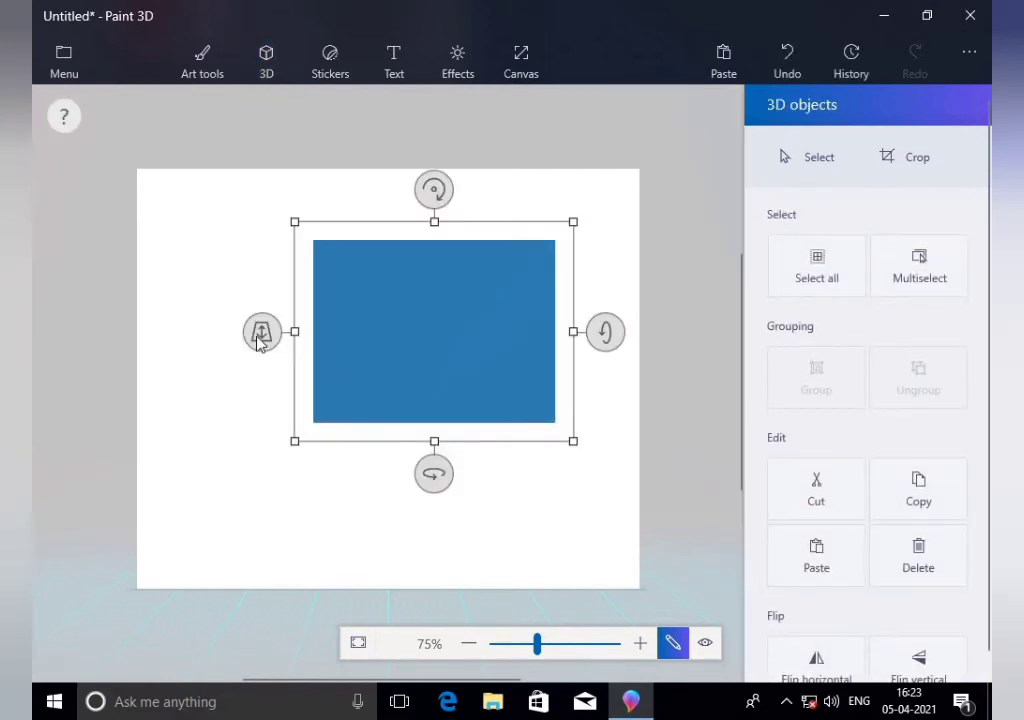
Bring the cube slightly forward and tilt it around its horizontal axis to expose a second face
{"action": "left_click_drag", "start_coordinate": [367, 399], "coordinate": [384, 395]}
{"action": "left_click_drag", "start_coordinate": [261, 331], "coordinate": [389, 427]}
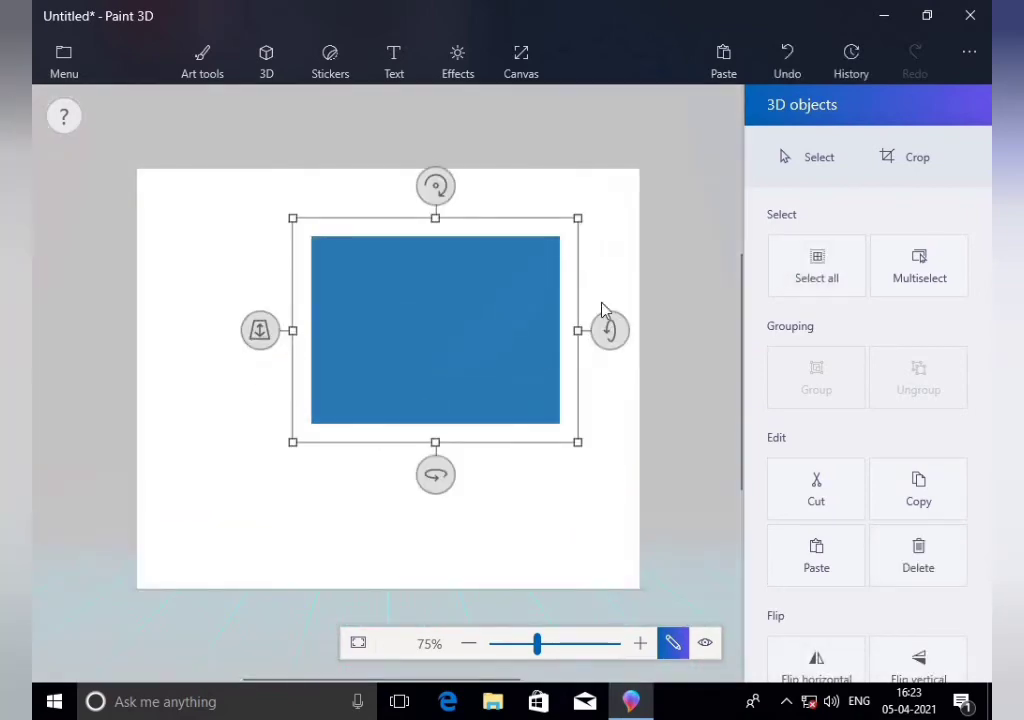
{"action": "left_click_drag", "start_coordinate": [532, 330], "coordinate": [341, 290]}
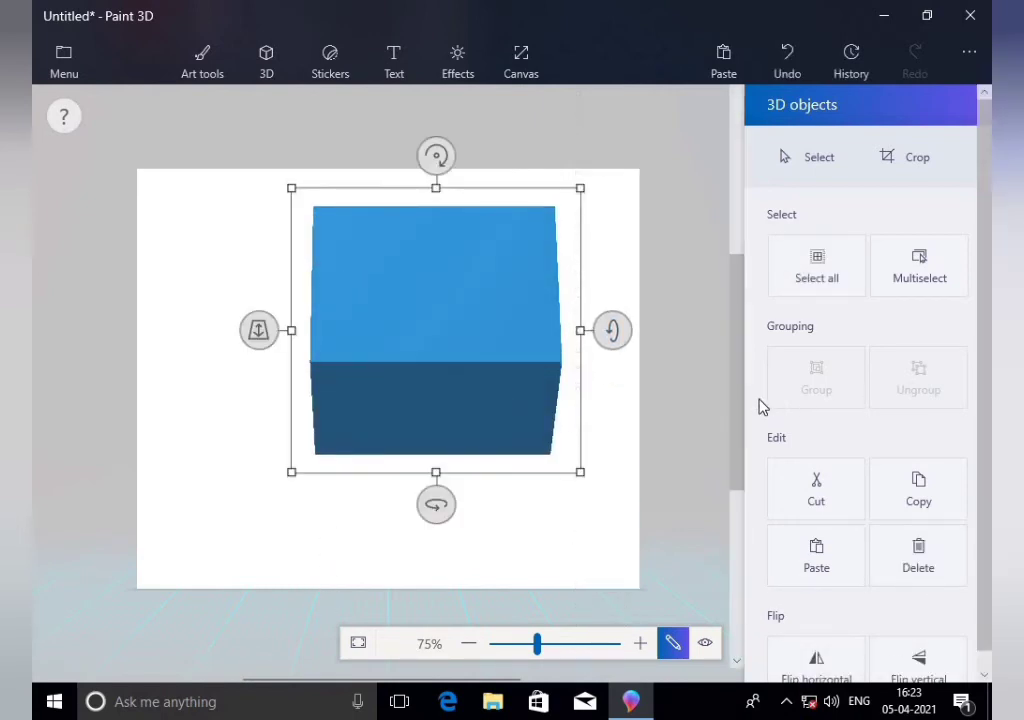
Fill the cube with a Polished metal material, trying black and purple before settling on red
{"action": "left_click", "coordinate": [205, 62]}
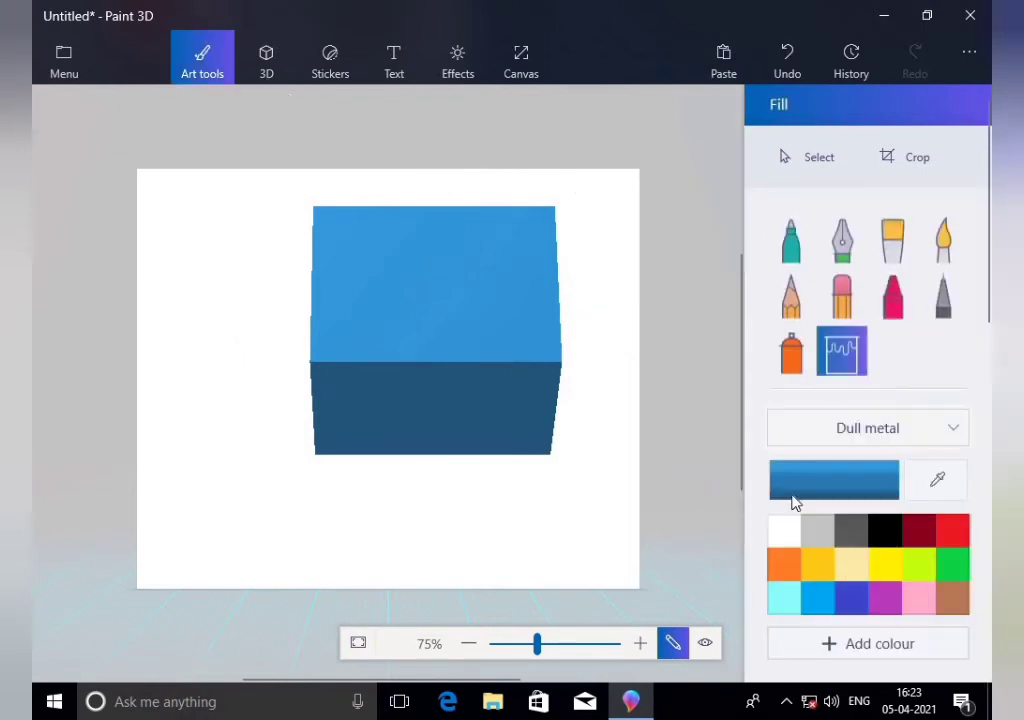
{"action": "left_click", "coordinate": [936, 430]}
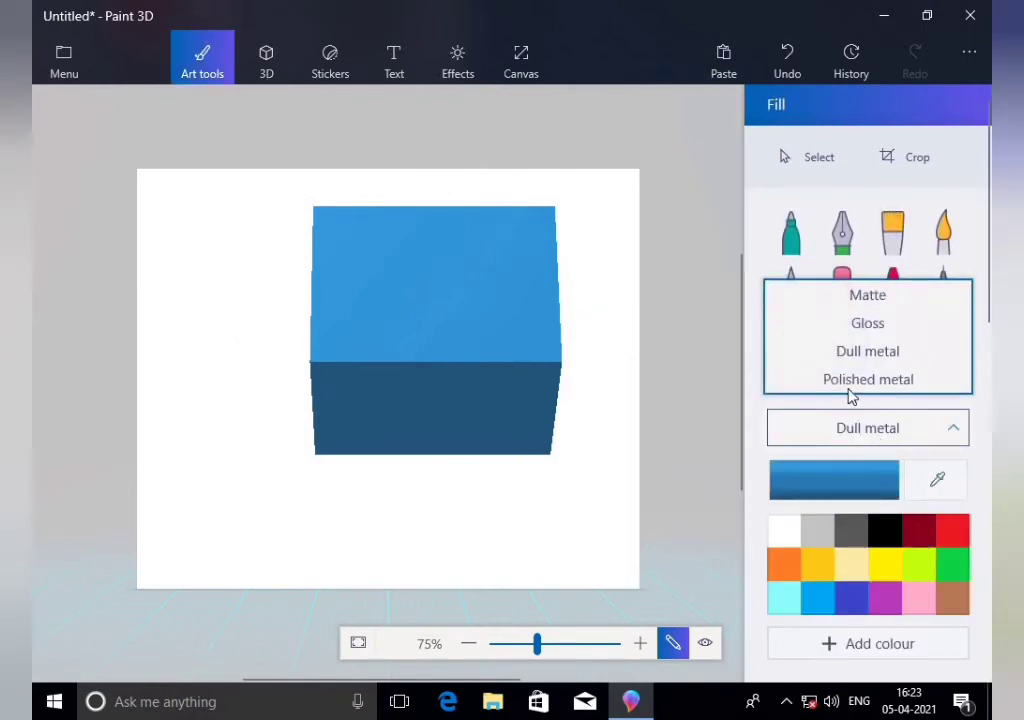
{"action": "left_click", "coordinate": [848, 382]}
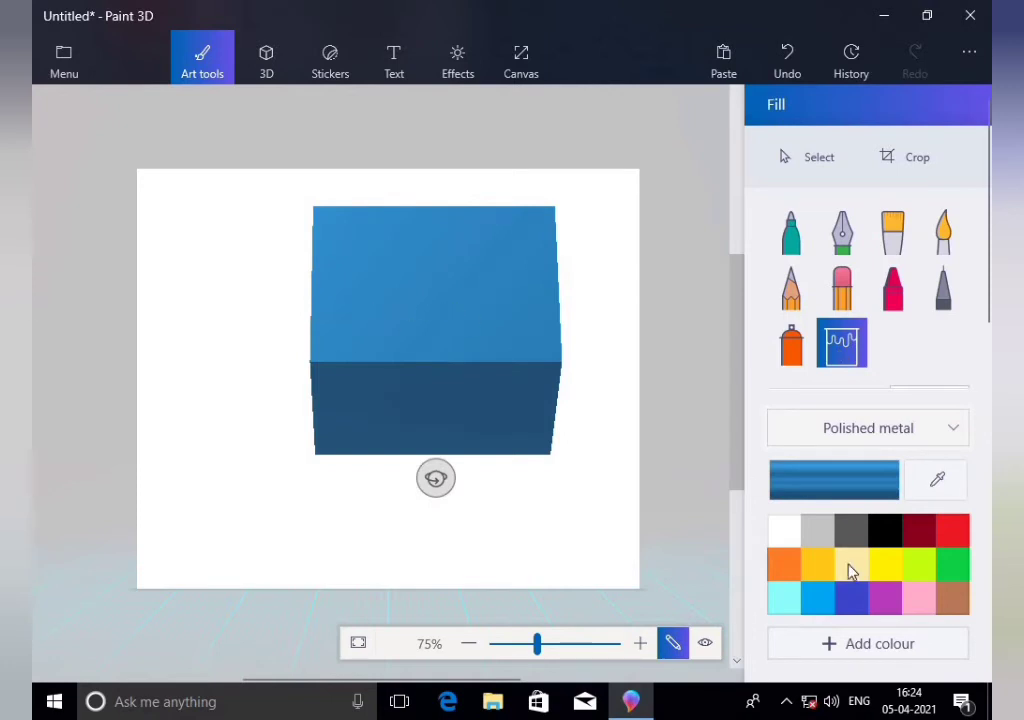
{"action": "left_click", "coordinate": [886, 535]}
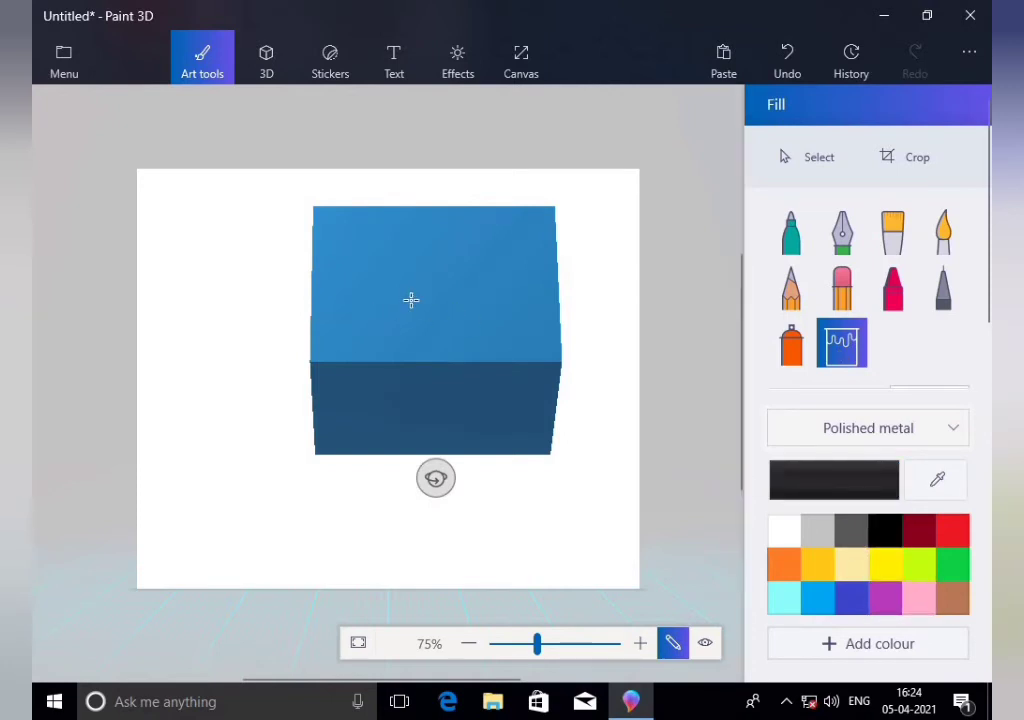
{"action": "left_click", "coordinate": [411, 300]}
{"action": "left_click", "coordinate": [878, 600]}
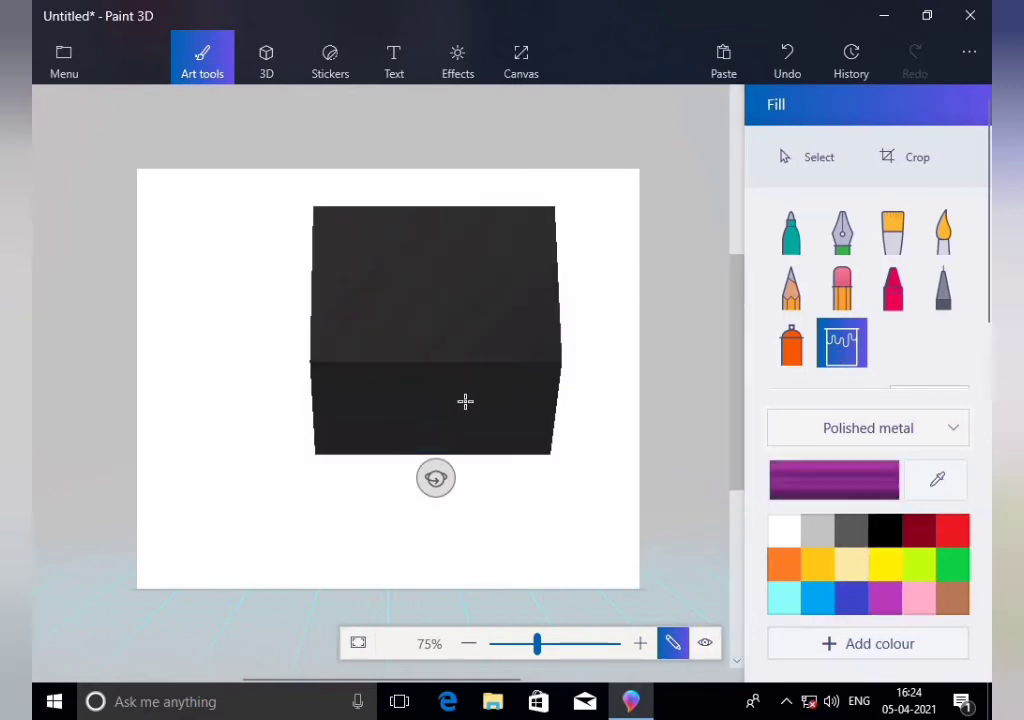
{"action": "left_click", "coordinate": [467, 322]}
{"action": "left_click", "coordinate": [953, 530]}
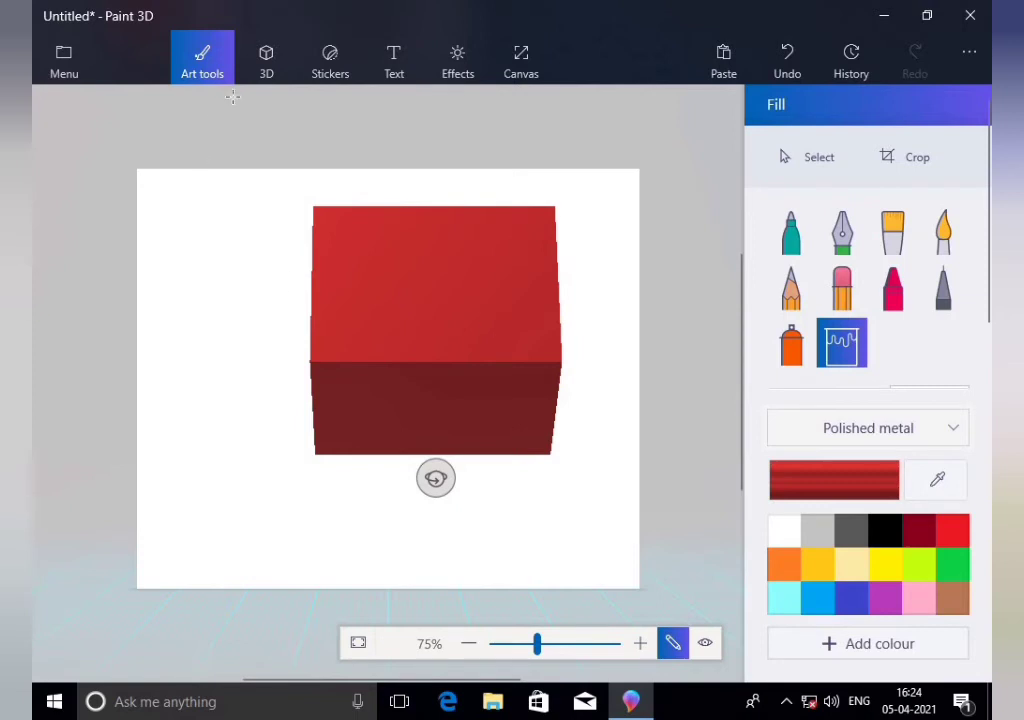
Draw a red 3D sphere and move it to the cube's lower edge so the two shapes intersect
{"action": "left_click", "coordinate": [268, 60]}
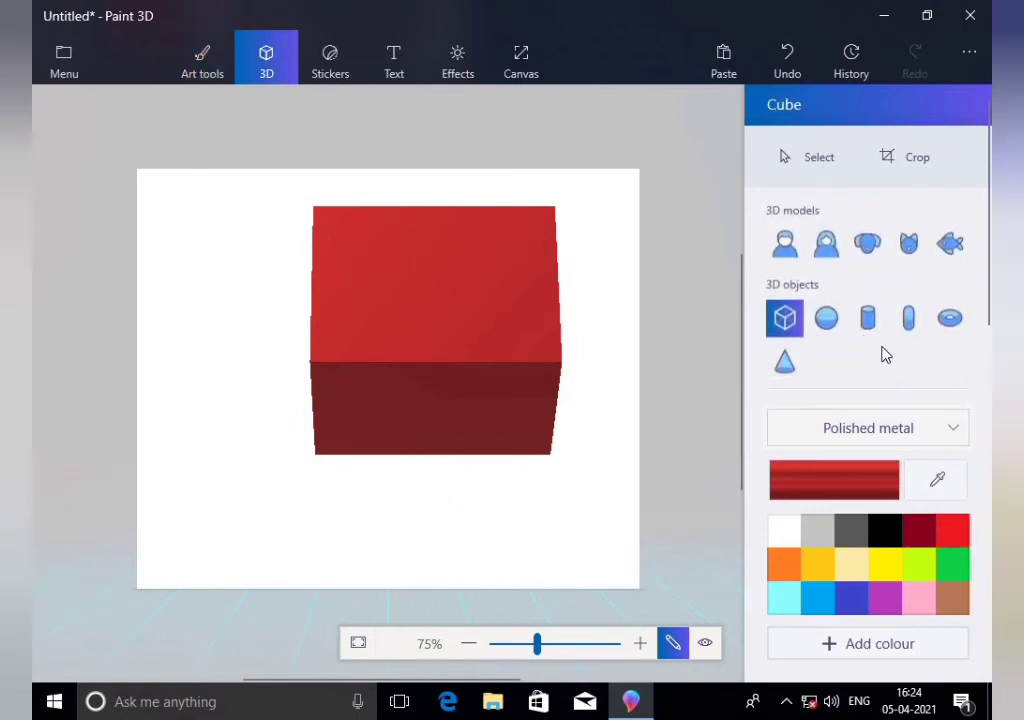
{"action": "left_click", "coordinate": [826, 316]}
{"action": "left_click_drag", "start_coordinate": [242, 421], "coordinate": [184, 440]}
{"action": "left_click_drag", "start_coordinate": [276, 399], "coordinate": [314, 399]}
{"action": "left_click_drag", "start_coordinate": [162, 399], "coordinate": [405, 434]}
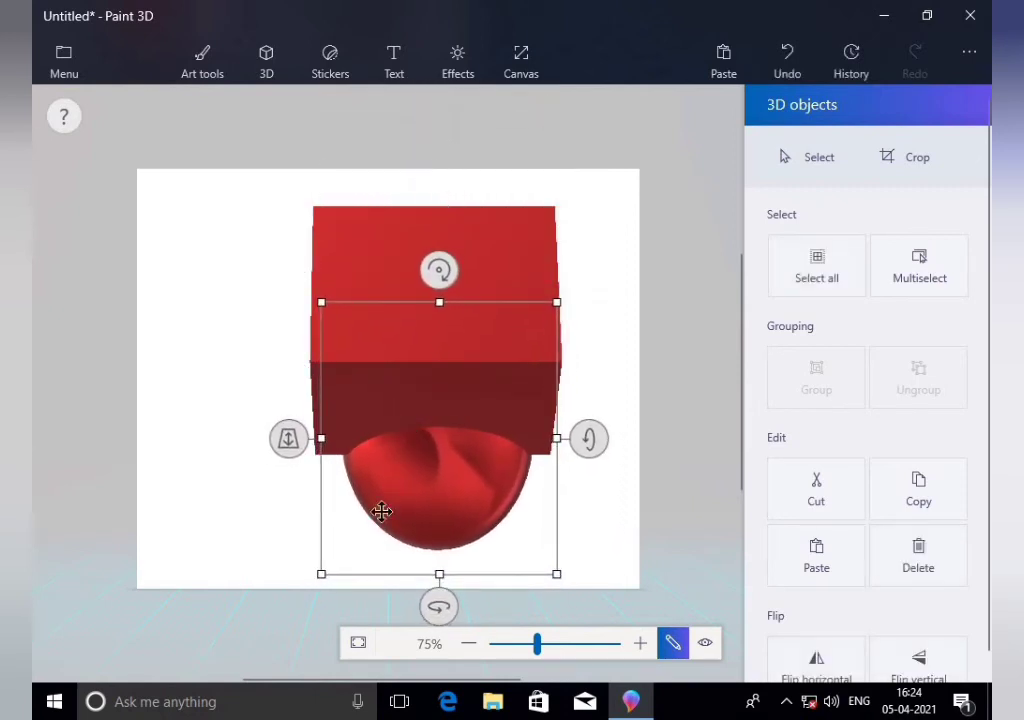
Select the cube and try out its rotation handle
{"action": "left_click", "coordinate": [222, 416]}
{"action": "left_click", "coordinate": [352, 361]}
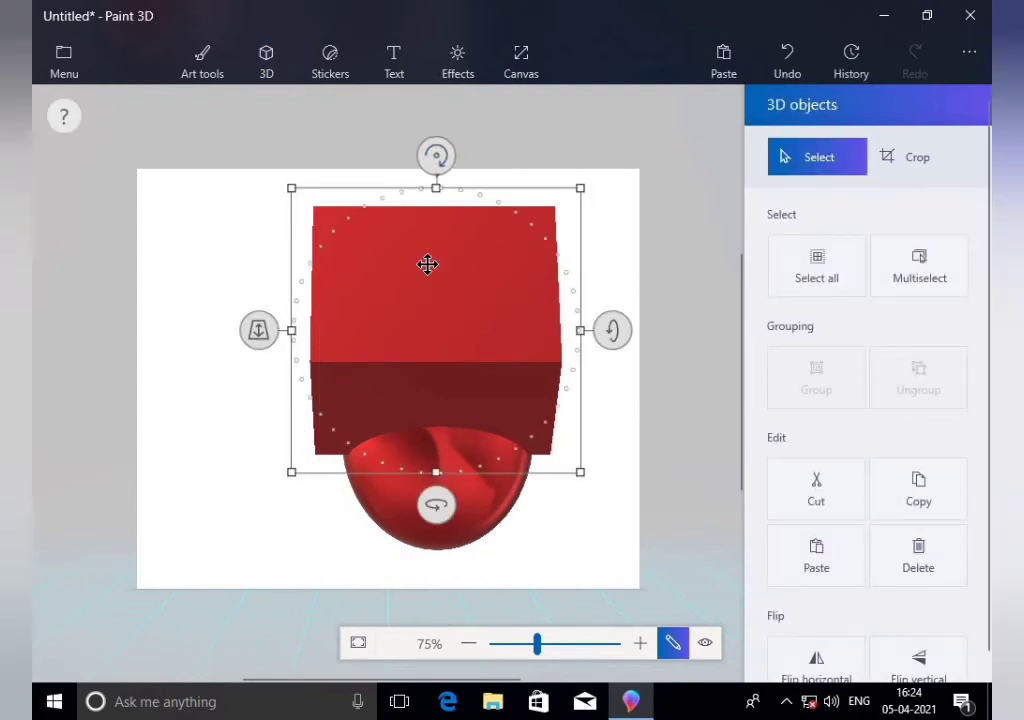
{"action": "left_click_drag", "start_coordinate": [436, 154], "coordinate": [437, 229]}
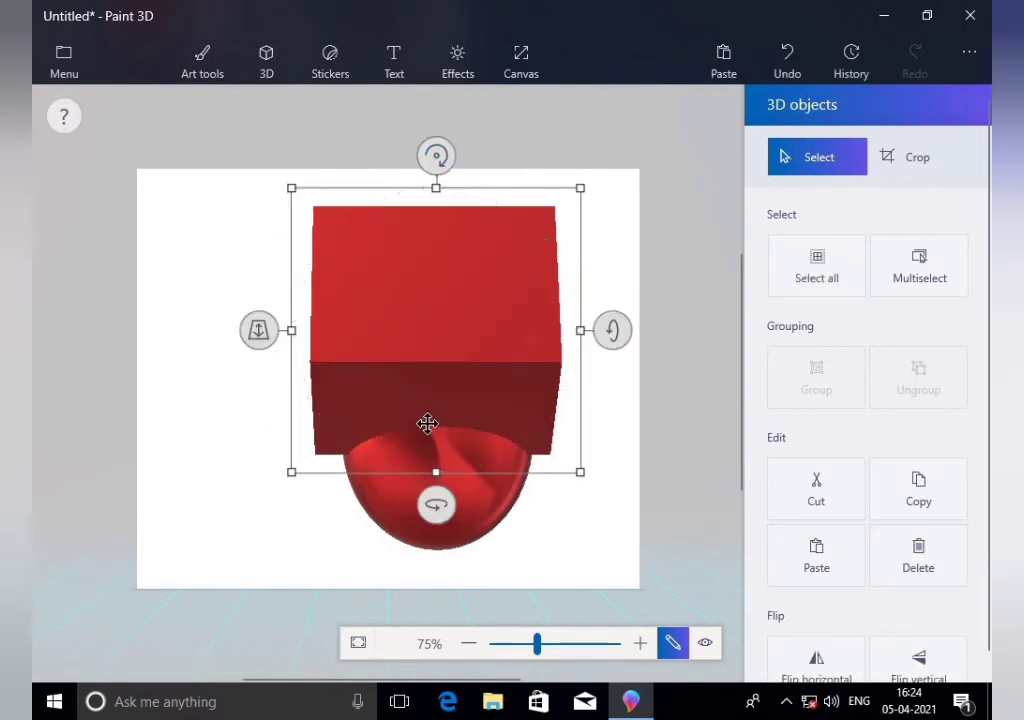
{"action": "left_click", "coordinate": [434, 379]}
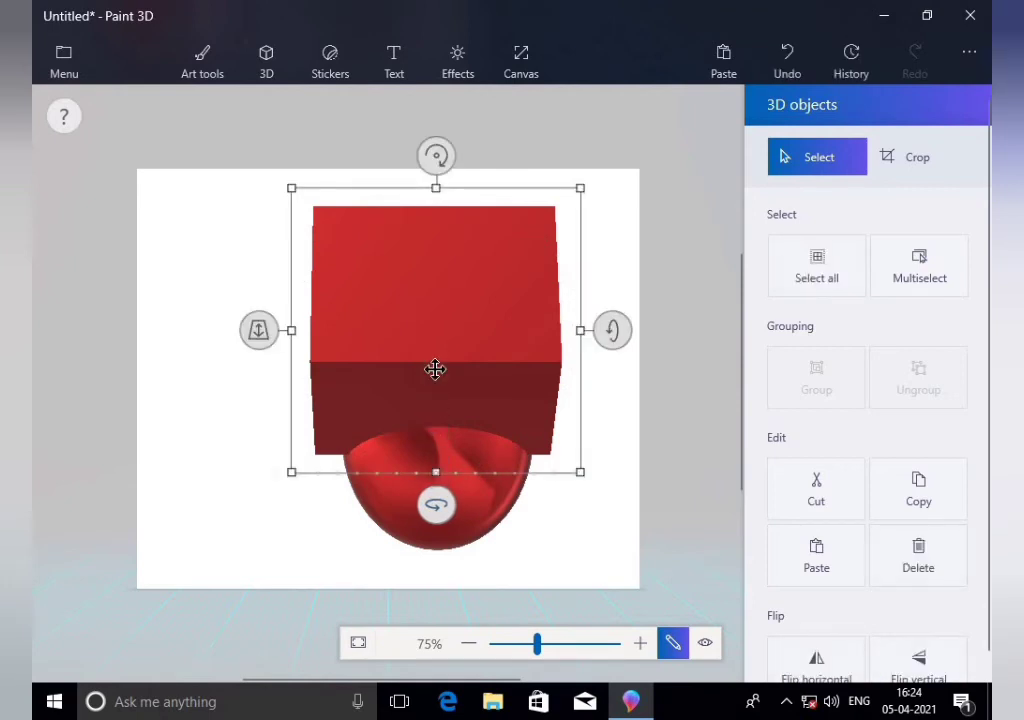
{"action": "left_click", "coordinate": [345, 405]}
Draw a tall red Polished metal 3D cone on the canvas to the left of the cube
{"action": "left_click", "coordinate": [274, 64]}
{"action": "left_click", "coordinate": [786, 360]}
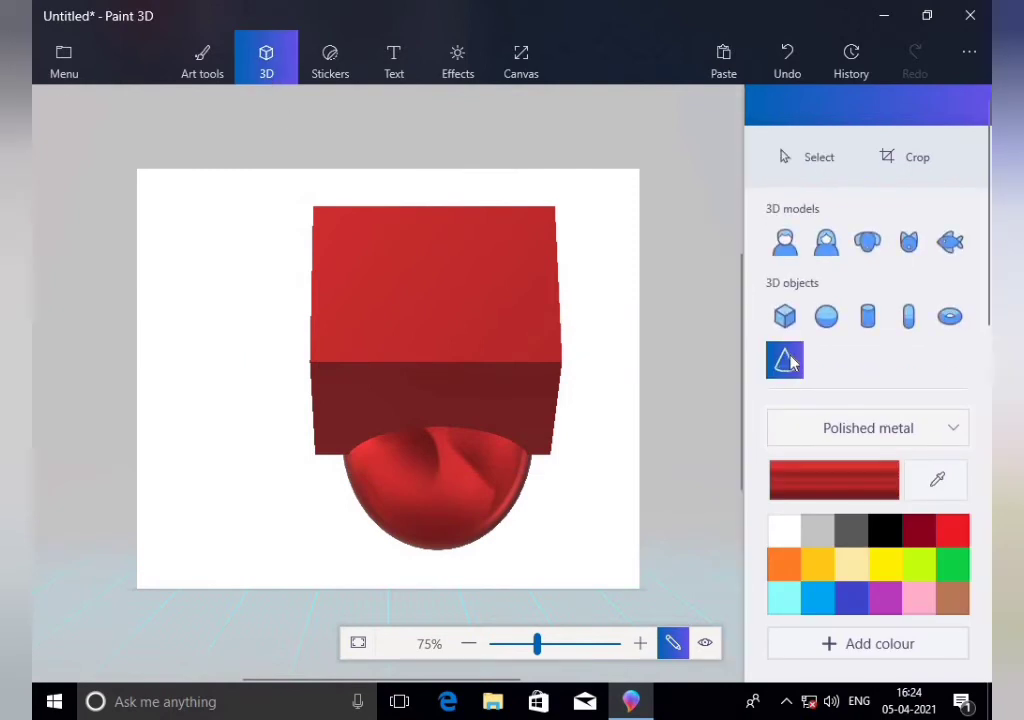
{"action": "left_click_drag", "start_coordinate": [185, 380], "coordinate": [226, 293]}
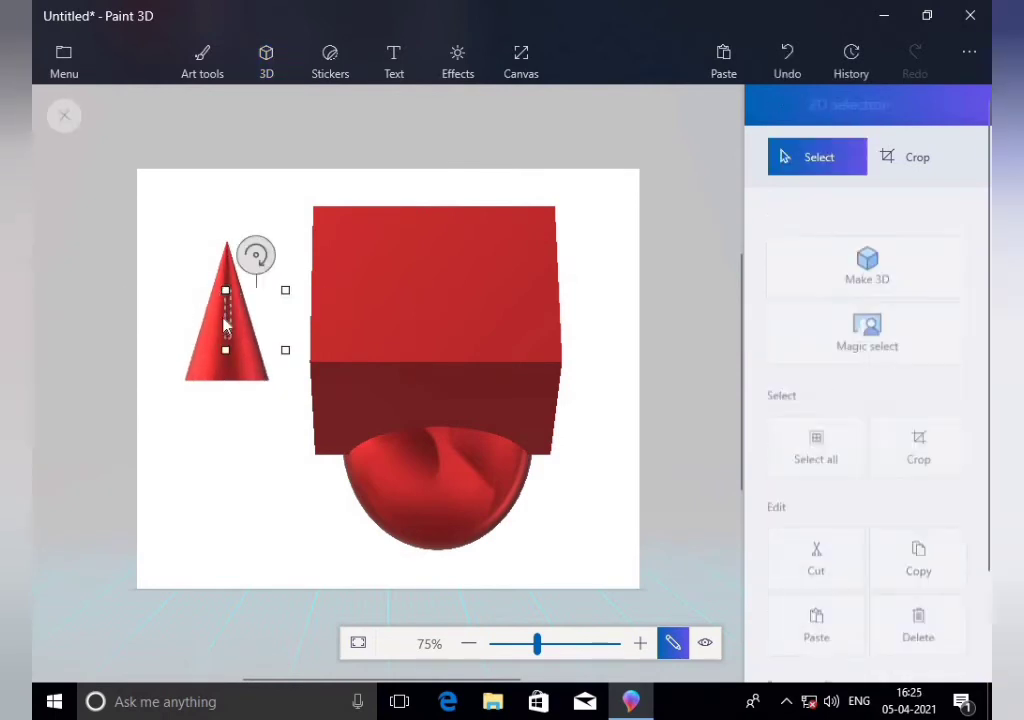
Select the cone and tilt it slightly so its rounded base edge shows
{"action": "left_click", "coordinate": [240, 478]}
{"action": "left_click", "coordinate": [212, 337]}
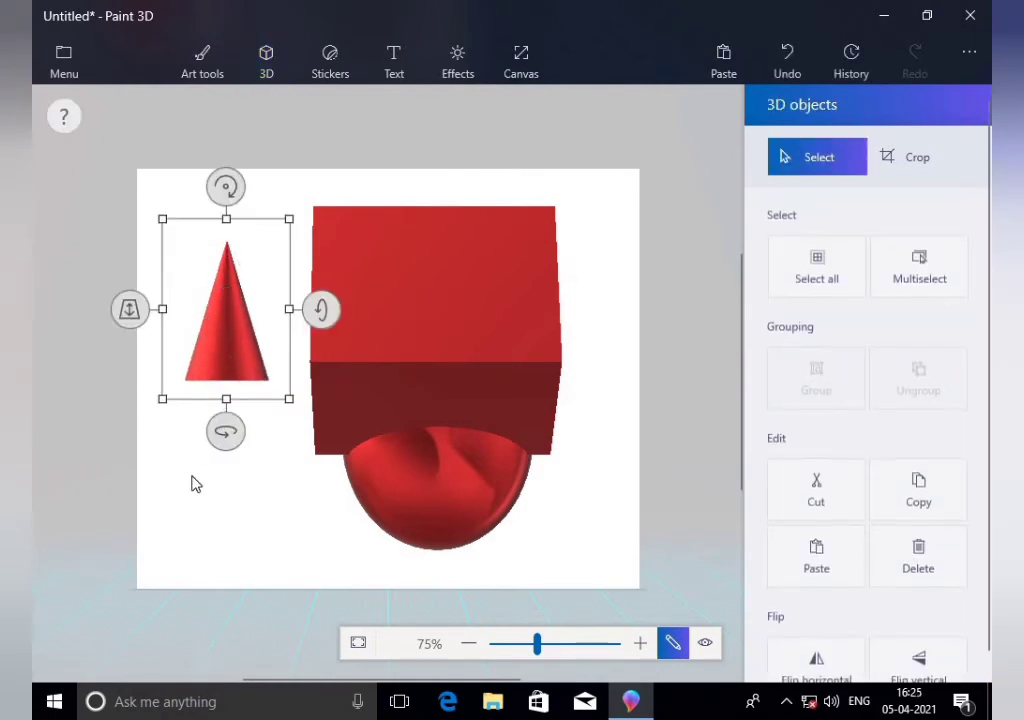
{"action": "scroll", "coordinate": [777, 495], "scroll_direction": "down", "scroll_amount": 1}
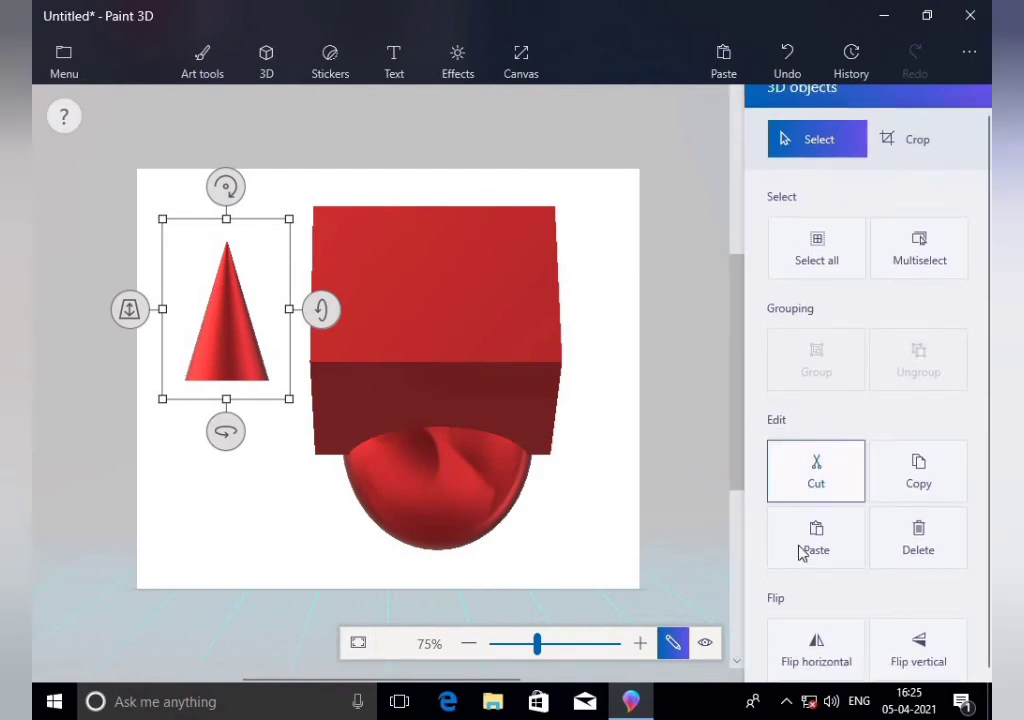
{"action": "mouse_move", "coordinate": [226, 431]}
{"action": "left_mouse_down"}
{"action": "mouse_move", "coordinate": [245, 430]}
{"action": "mouse_move", "coordinate": [208, 430]}
{"action": "mouse_move", "coordinate": [226, 431]}
{"action": "left_mouse_up"}
{"action": "left_click_drag", "start_coordinate": [337, 308], "coordinate": [214, 397]}
{"action": "left_click_drag", "start_coordinate": [324, 345], "coordinate": [255, 541]}
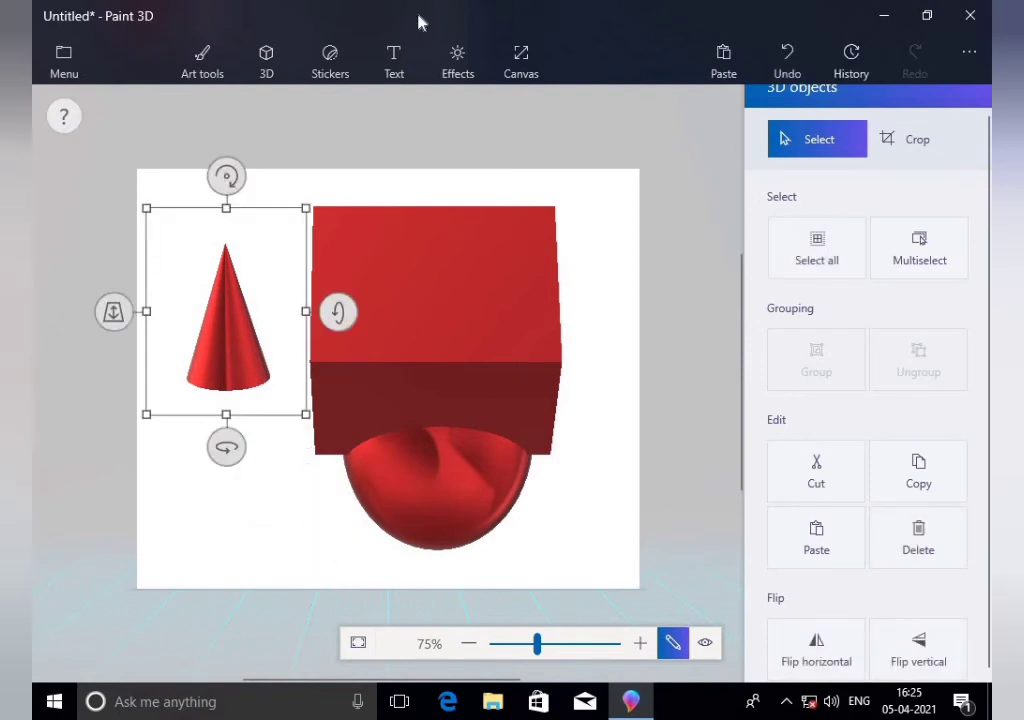
Draw a 2D triangle outline directly below the cone and rotate the cone slightly in place for comparison
{"action": "left_click", "coordinate": [266, 60]}
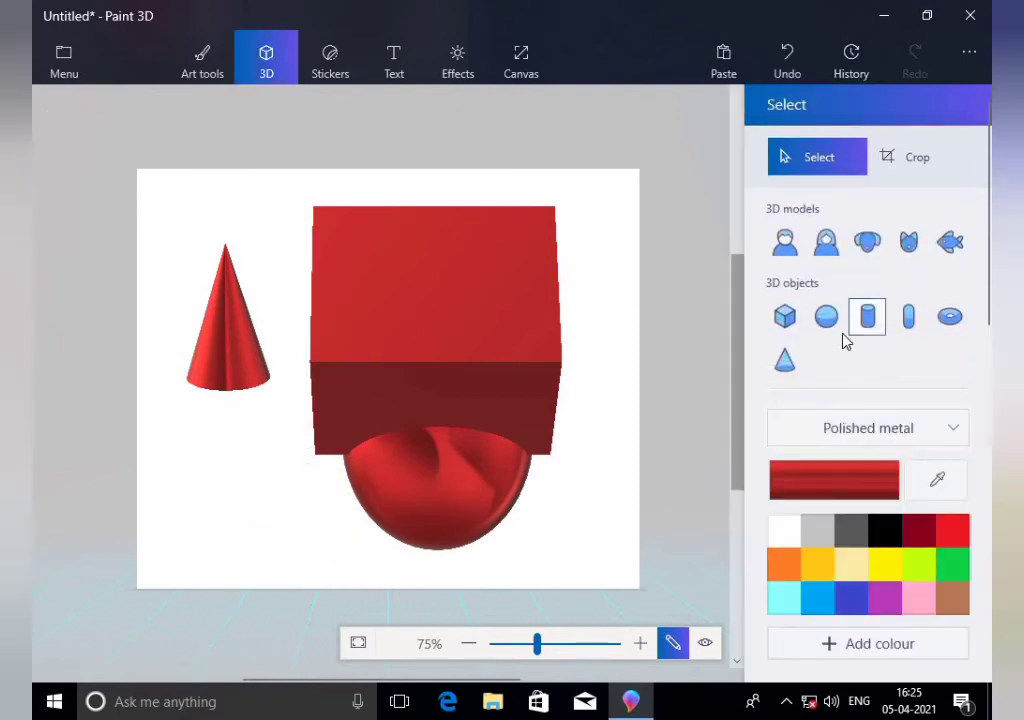
{"action": "left_click", "coordinate": [318, 62]}
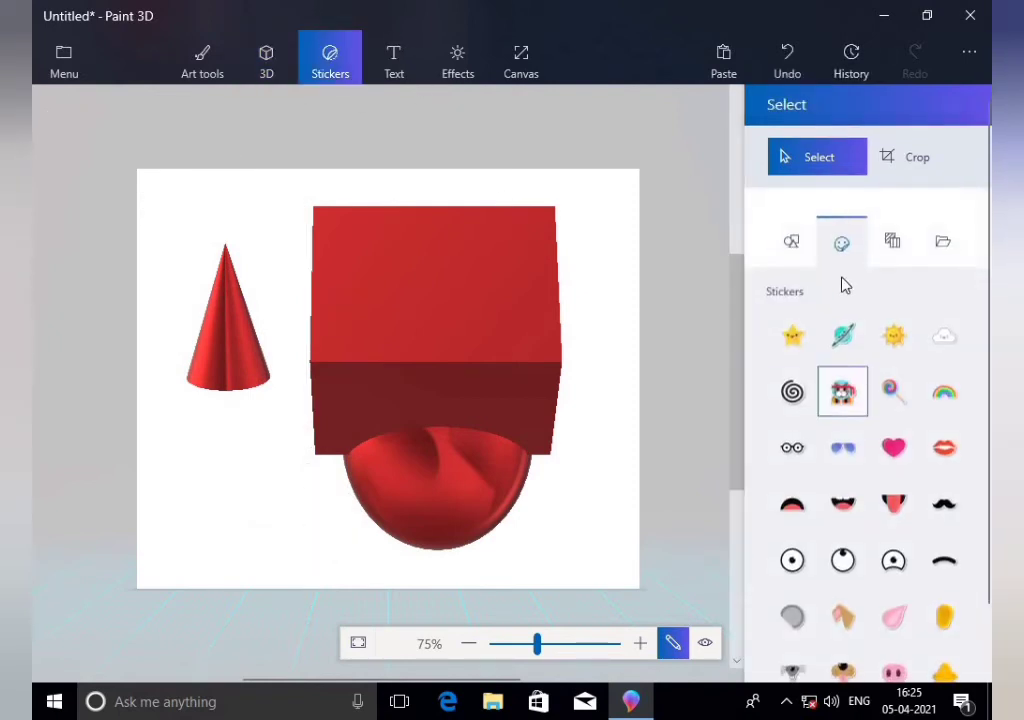
{"action": "left_click", "coordinate": [783, 243]}
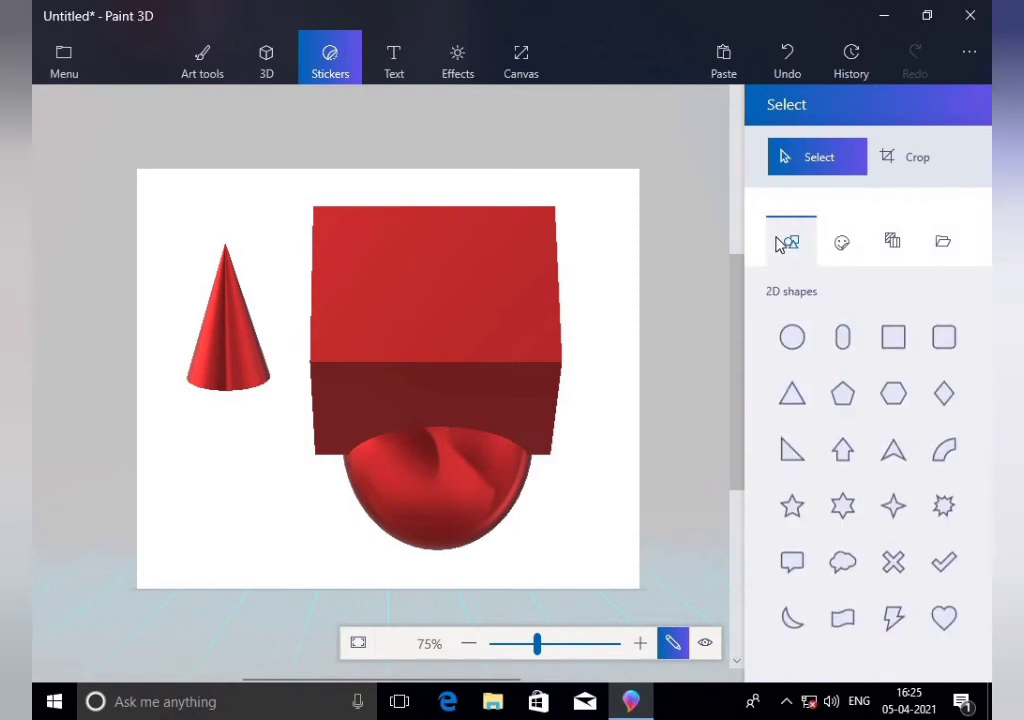
{"action": "left_click", "coordinate": [792, 393]}
{"action": "left_click_drag", "start_coordinate": [194, 439], "coordinate": [327, 555]}
{"action": "left_click_drag", "start_coordinate": [254, 491], "coordinate": [215, 456]}
{"action": "left_click", "coordinate": [122, 531]}
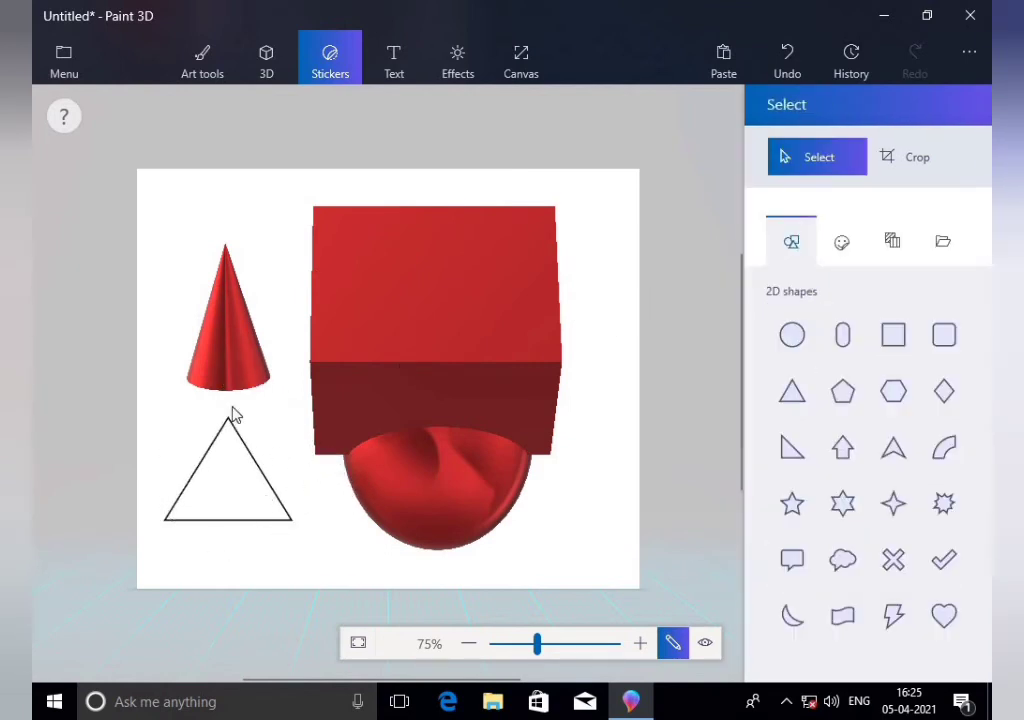
{"action": "left_click", "coordinate": [206, 338]}
{"action": "left_click_drag", "start_coordinate": [226, 176], "coordinate": [236, 222]}
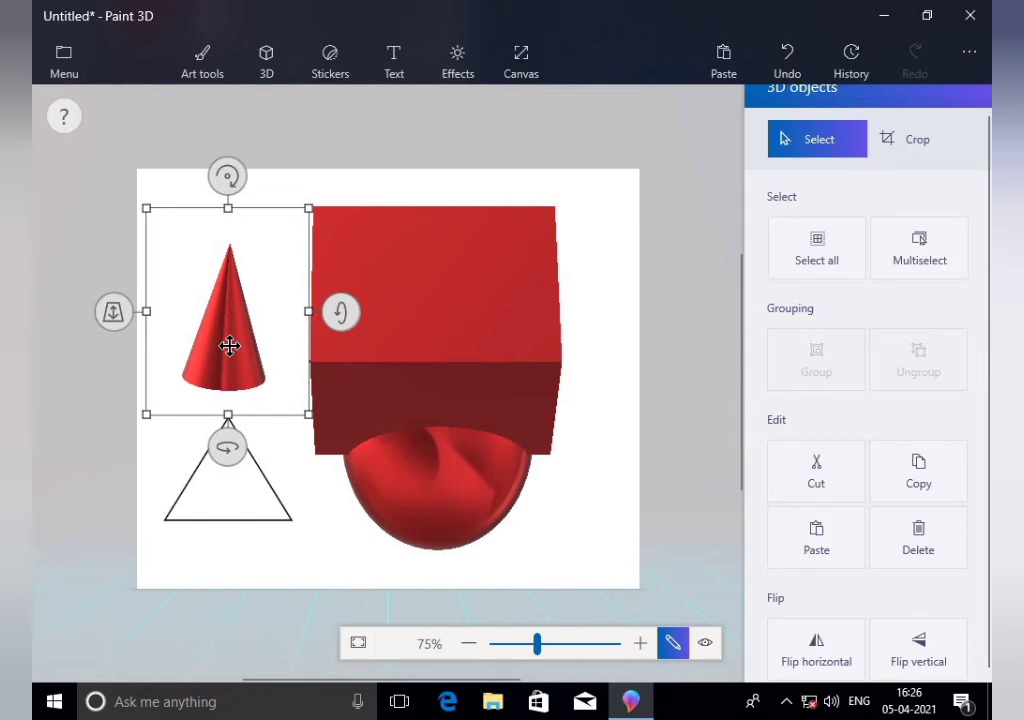
Start another new project without saving the changes to the current one
{"action": "left_click", "coordinate": [60, 76]}
{"action": "left_click", "coordinate": [124, 89]}
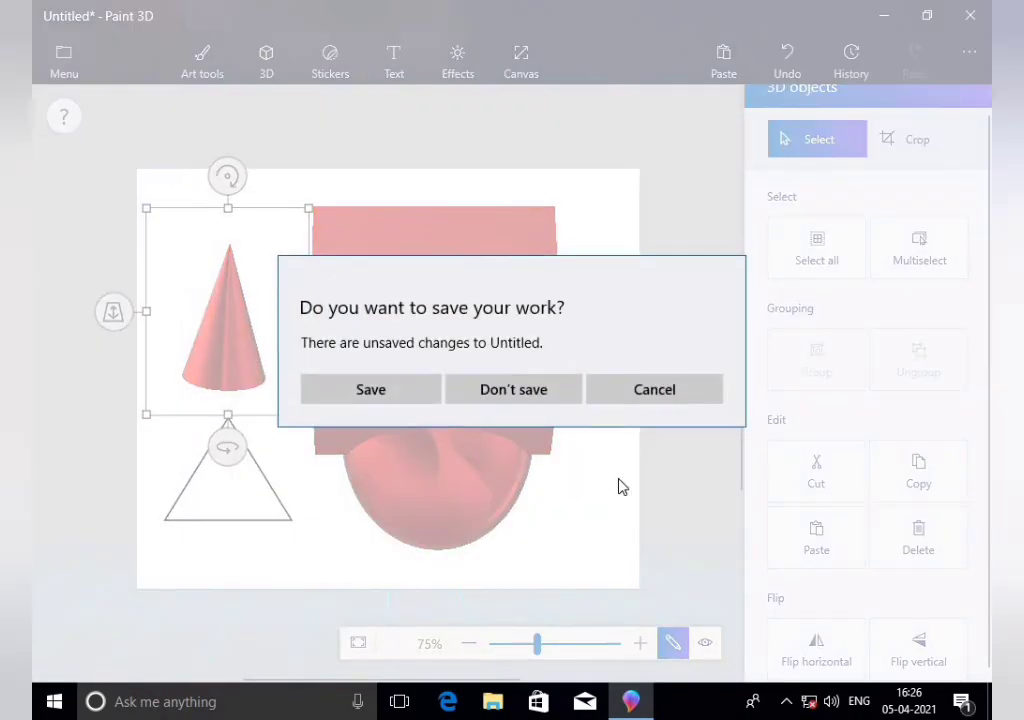
{"action": "left_click", "coordinate": [540, 400]}
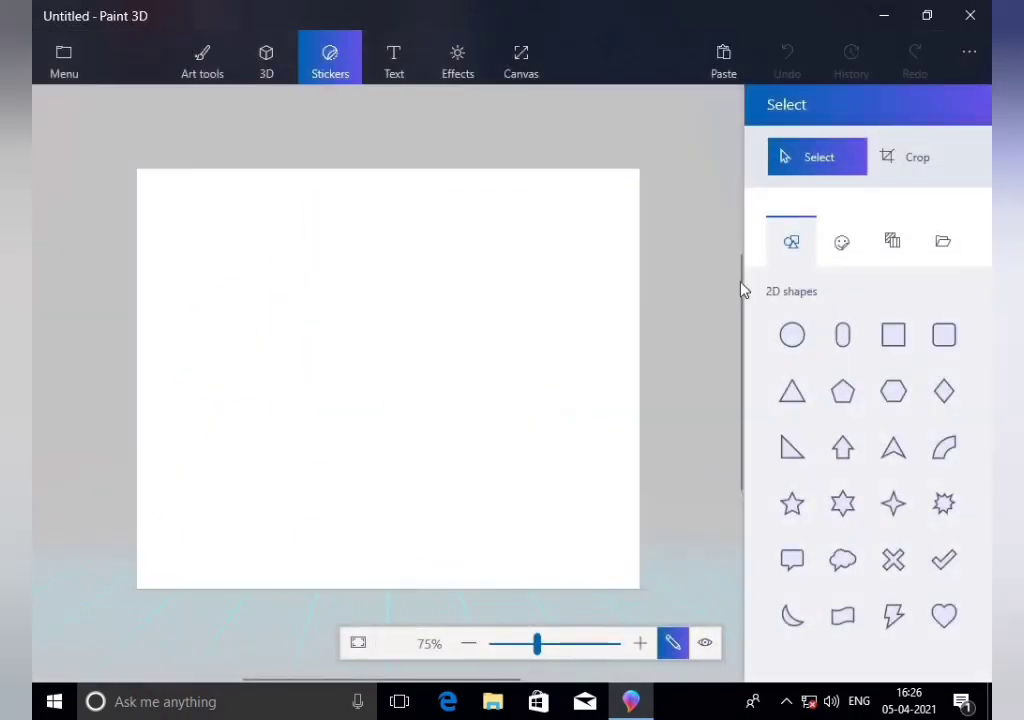
Place a Gravel texture on the blank canvas and move it near the centre
{"action": "left_click", "coordinate": [891, 242]}
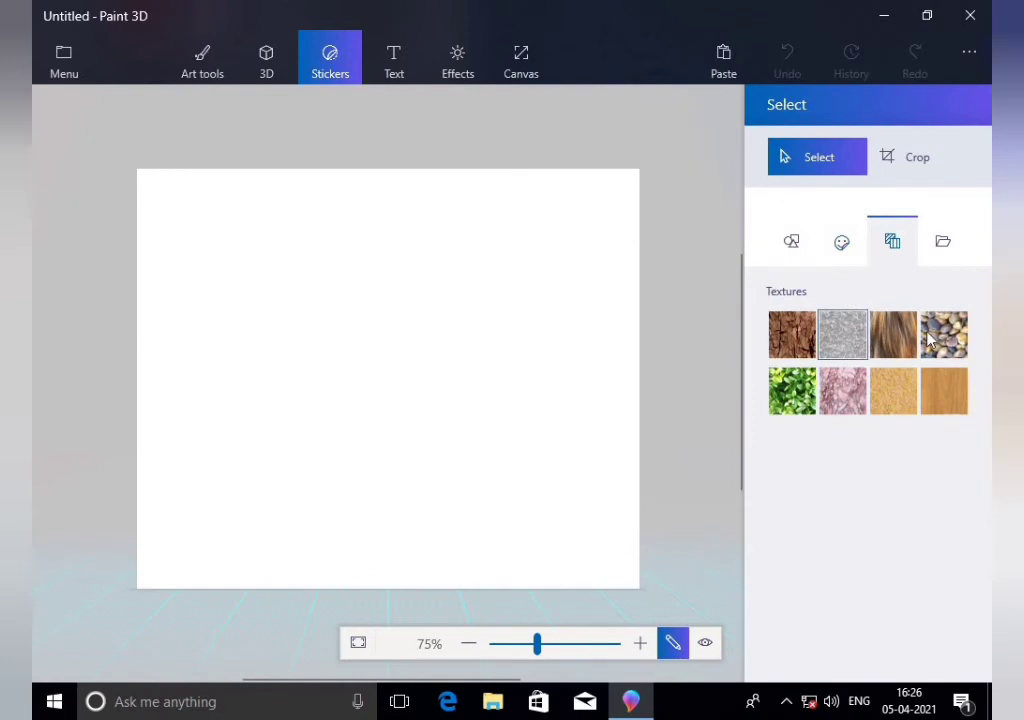
{"action": "left_click", "coordinate": [930, 338]}
{"action": "left_click", "coordinate": [327, 285]}
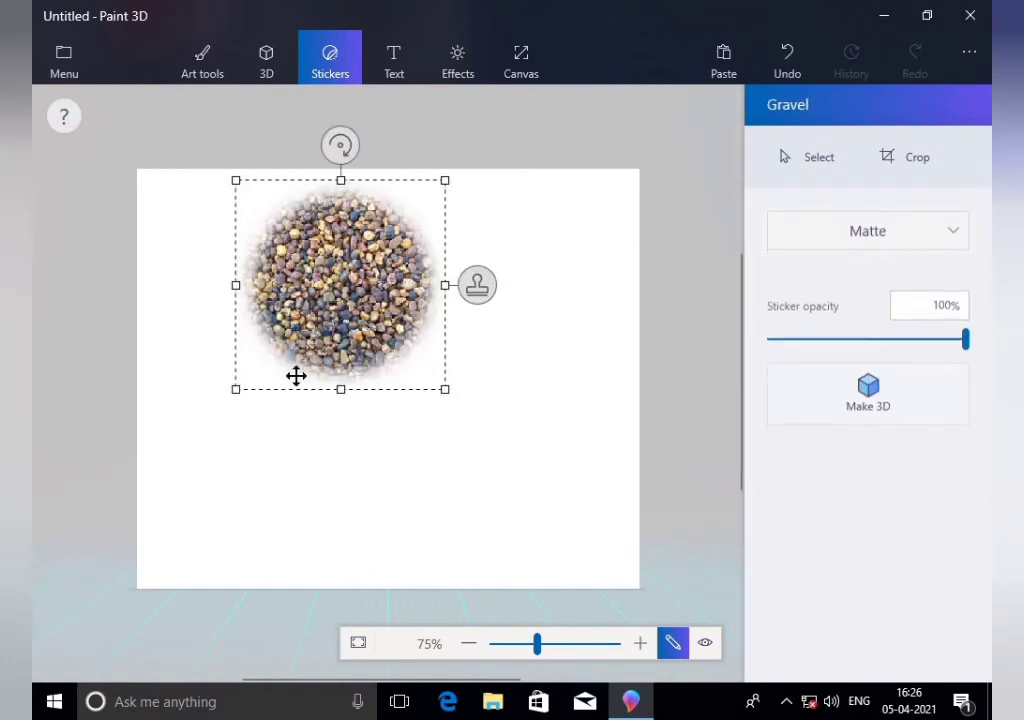
{"action": "left_click_drag", "start_coordinate": [373, 252], "coordinate": [407, 346]}
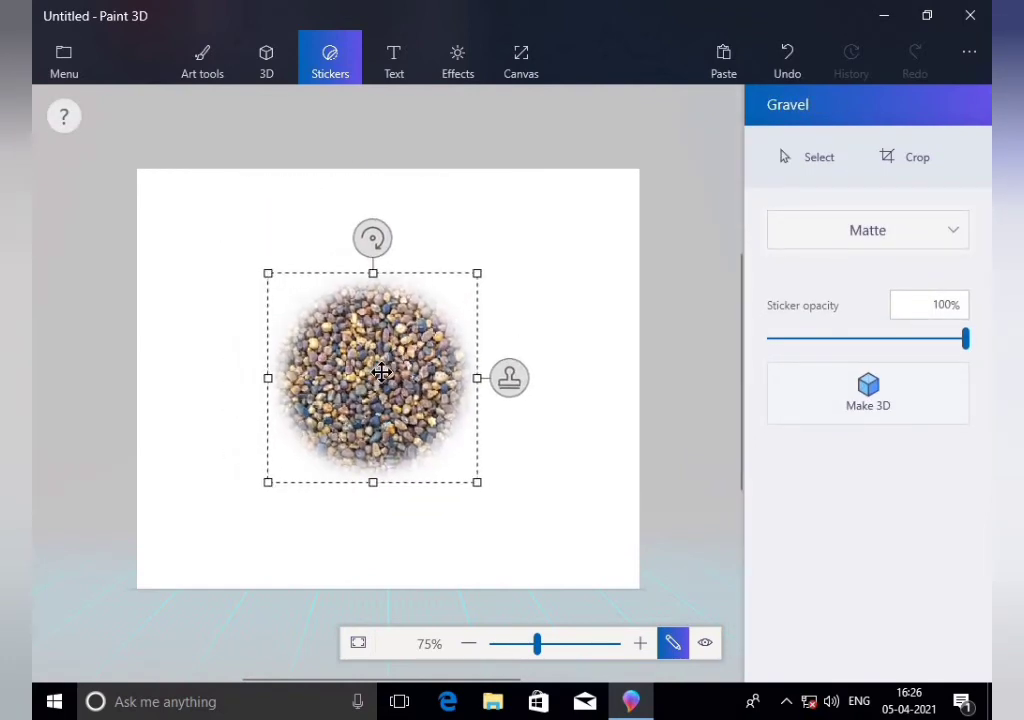
Convert the gravel texture to a 3D object and stretch it wider into an oval
{"action": "left_click", "coordinate": [884, 404]}
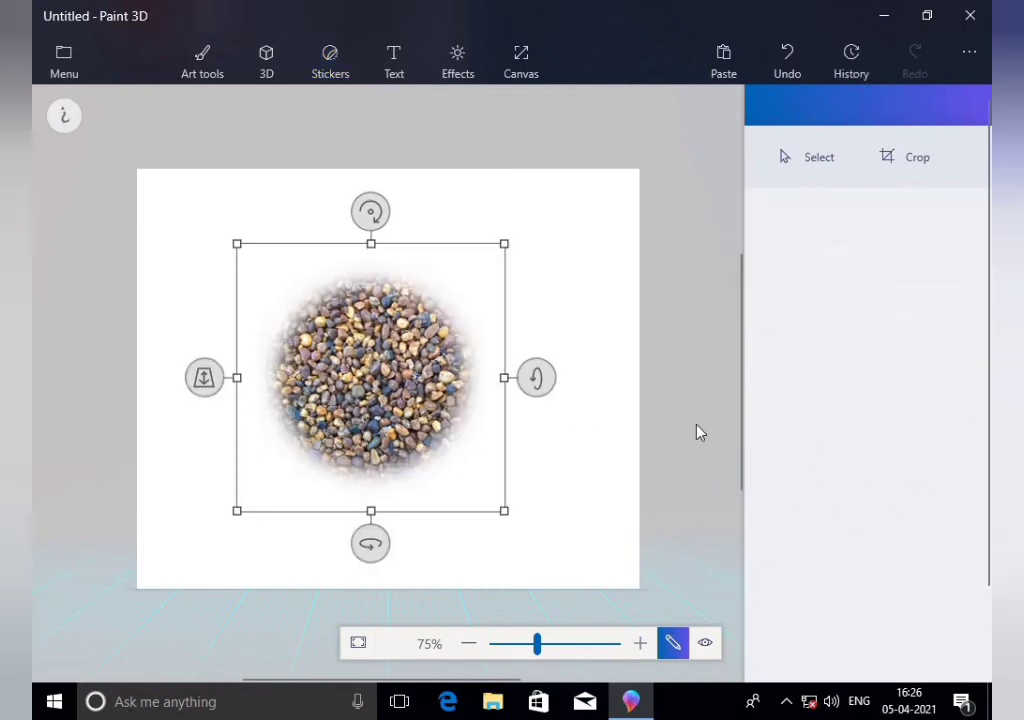
{"action": "left_click_drag", "start_coordinate": [513, 377], "coordinate": [557, 377]}
Draw a red Polished metal 3D sphere and move it to the canvas's upper-left corner beside the gravel
{"action": "left_click", "coordinate": [266, 60]}
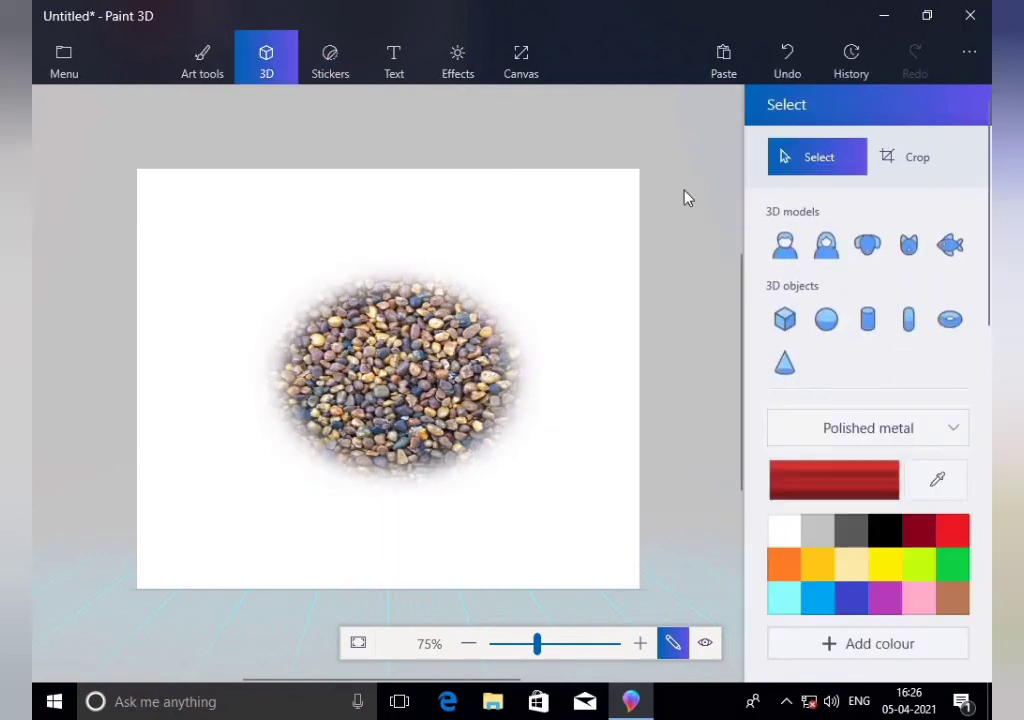
{"action": "left_click", "coordinate": [825, 317]}
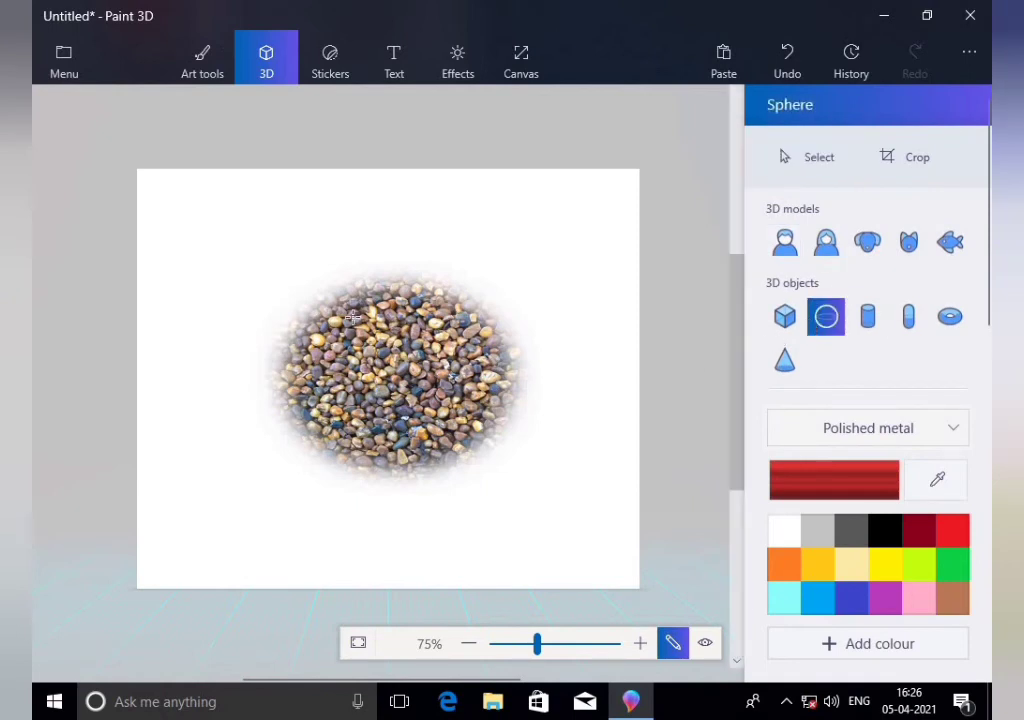
{"action": "left_click_drag", "start_coordinate": [353, 314], "coordinate": [512, 483]}
{"action": "left_click_drag", "start_coordinate": [437, 412], "coordinate": [253, 263]}
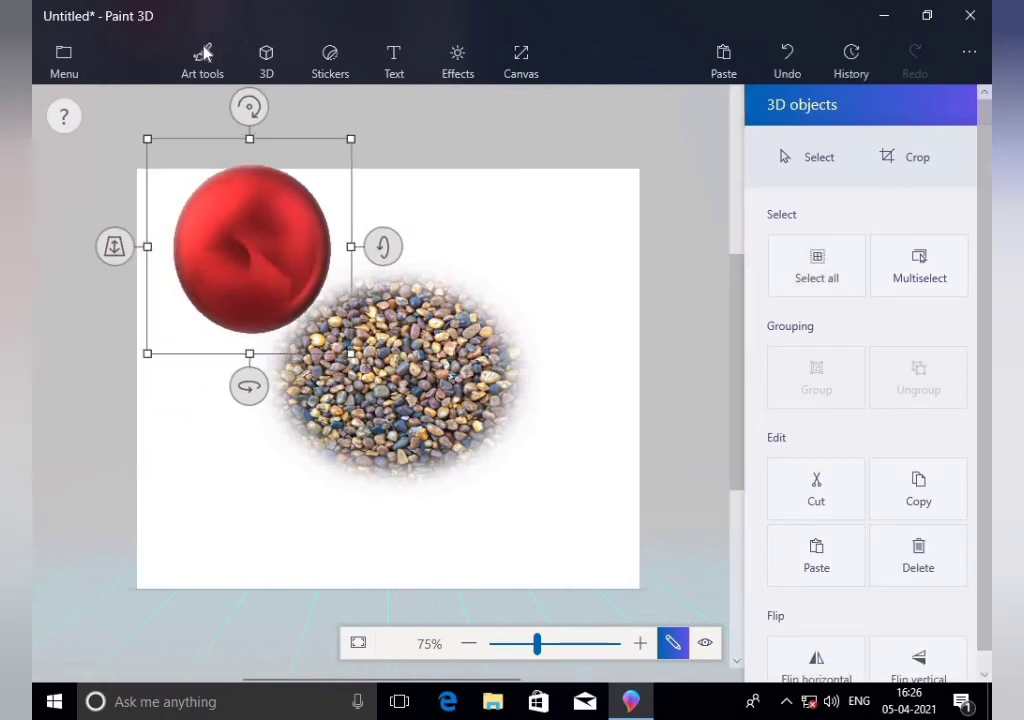
Fill the red sphere with dark grey Polished metal
{"action": "left_click", "coordinate": [206, 55]}
{"action": "left_click", "coordinate": [840, 535]}
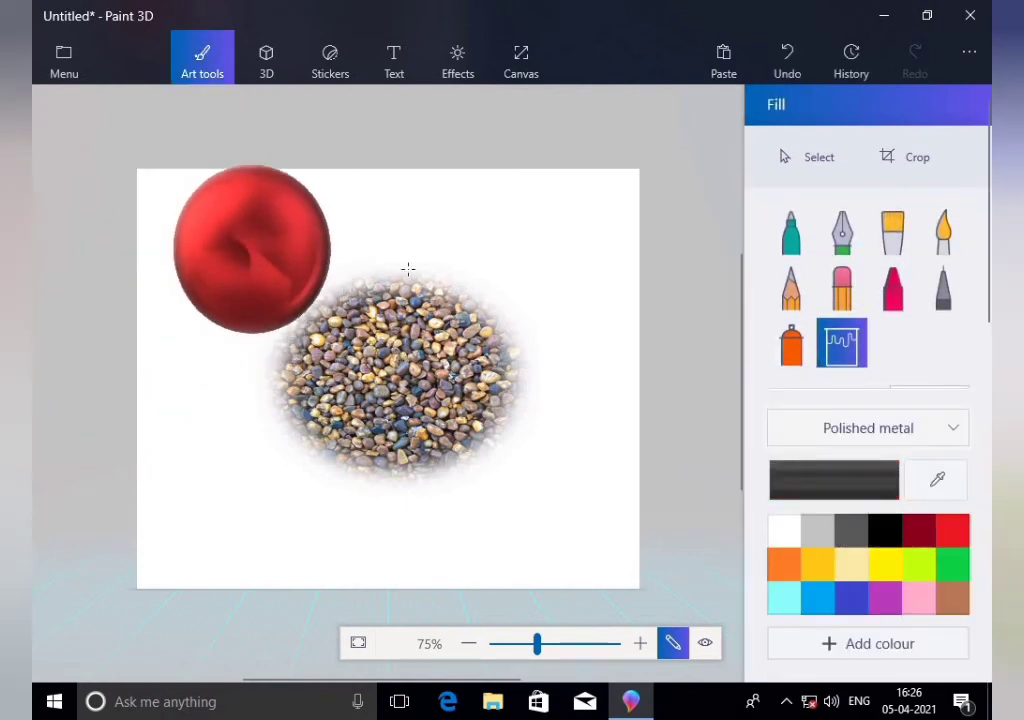
{"action": "left_click", "coordinate": [277, 241]}
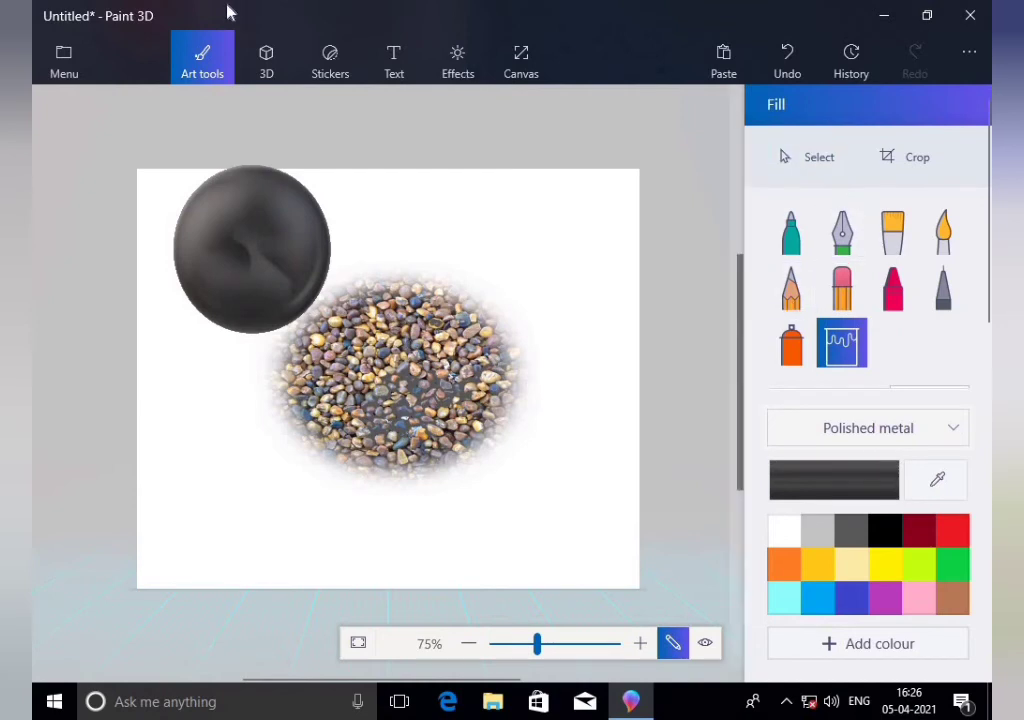
Apply the Fur texture to the dark grey sphere and shift it slightly so that it covers the whole surface
{"action": "left_click", "coordinate": [330, 60]}
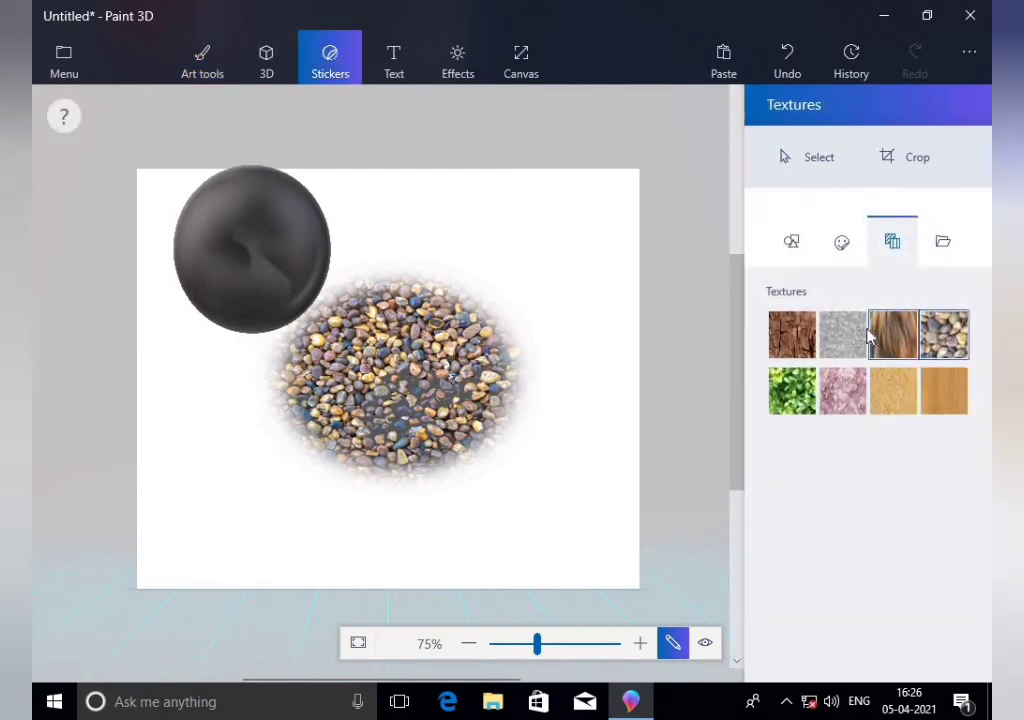
{"action": "left_click", "coordinate": [882, 333]}
{"action": "left_click", "coordinate": [267, 245]}
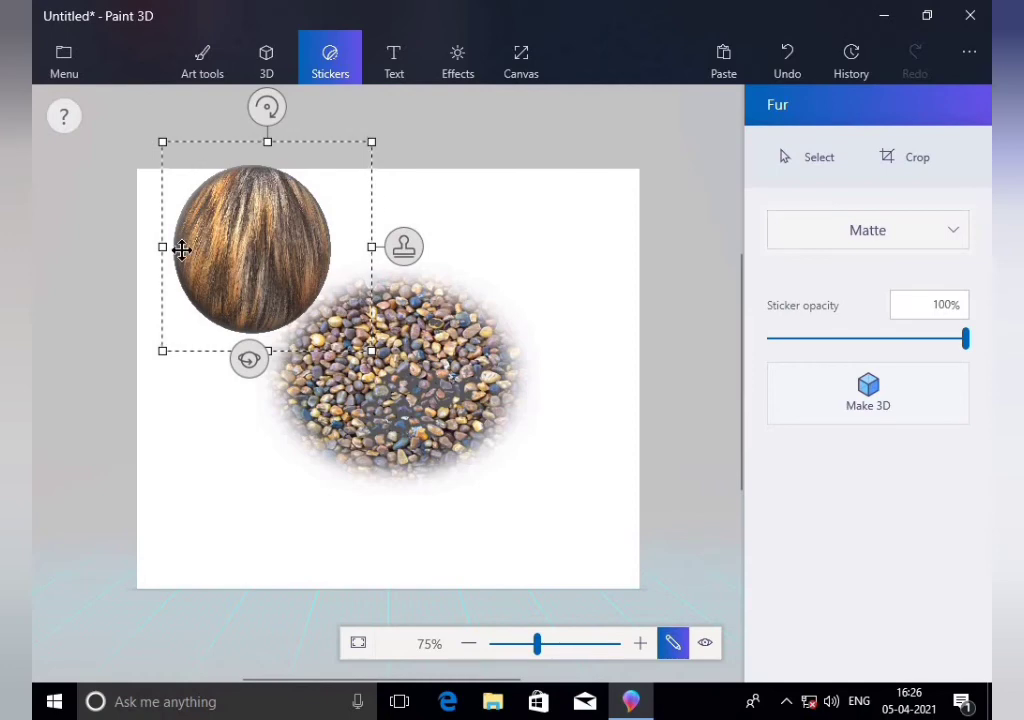
{"action": "left_click_drag", "start_coordinate": [225, 249], "coordinate": [203, 251]}
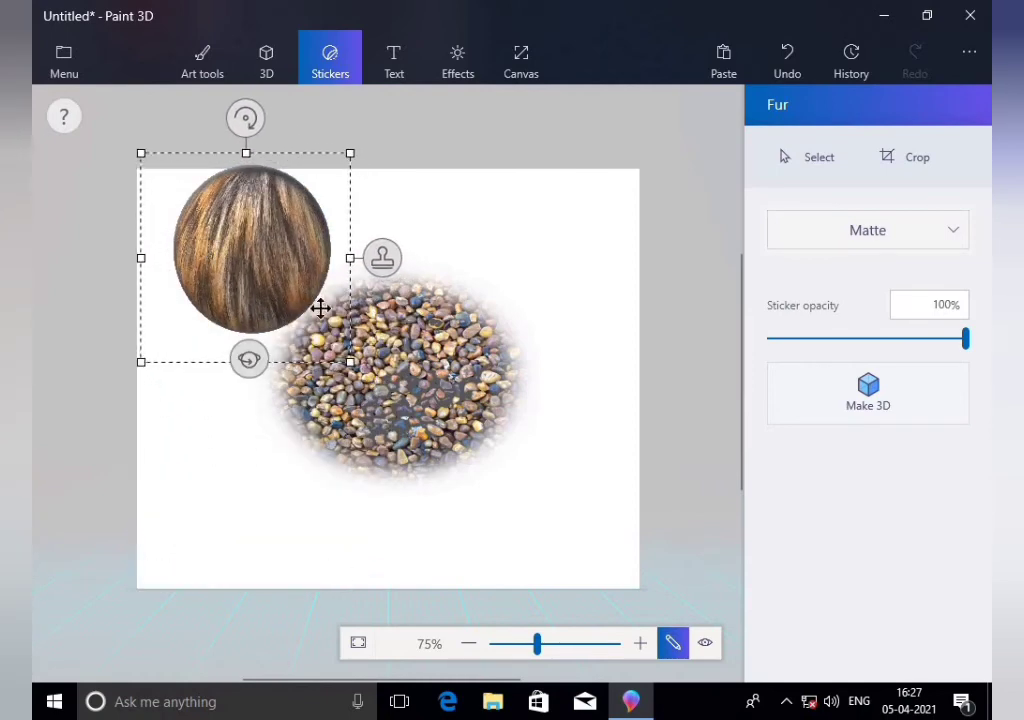
{"action": "left_click", "coordinate": [475, 408]}
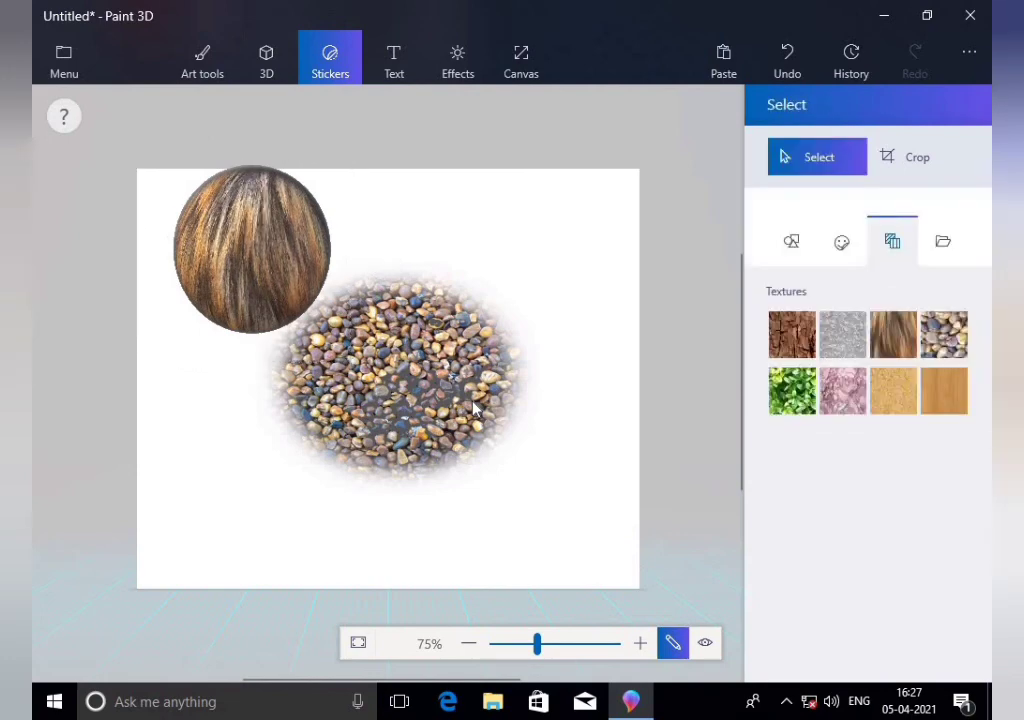
Discard the gravel and fur sphere drawing and start a new blank project
{"action": "left_click", "coordinate": [66, 57]}
{"action": "left_click", "coordinate": [105, 82]}
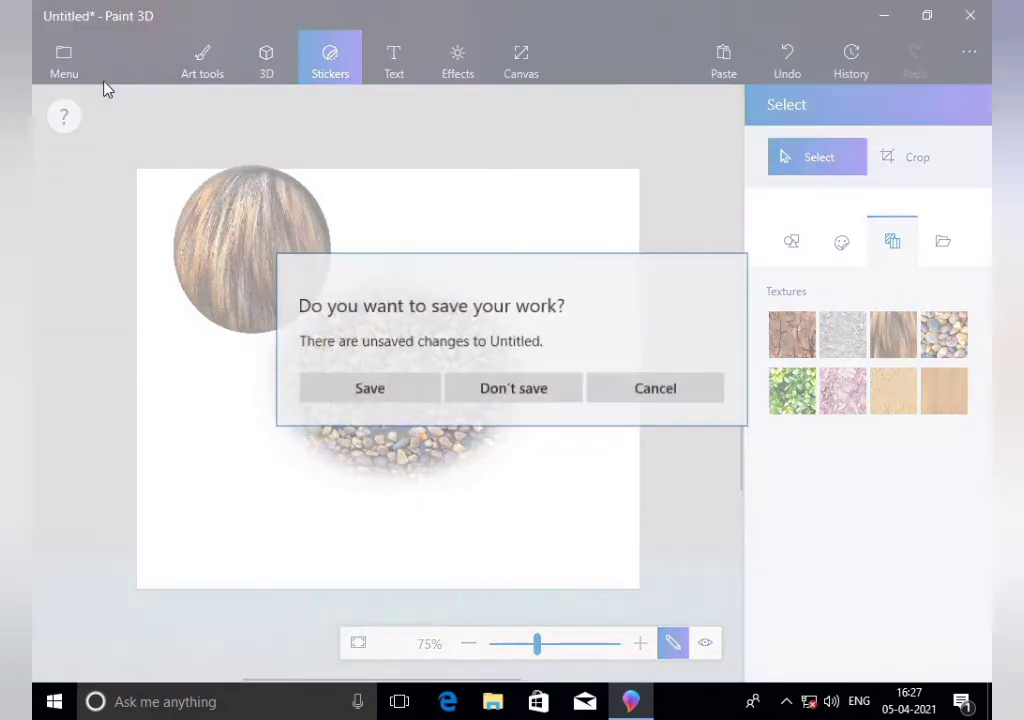
{"action": "left_click", "coordinate": [509, 390]}
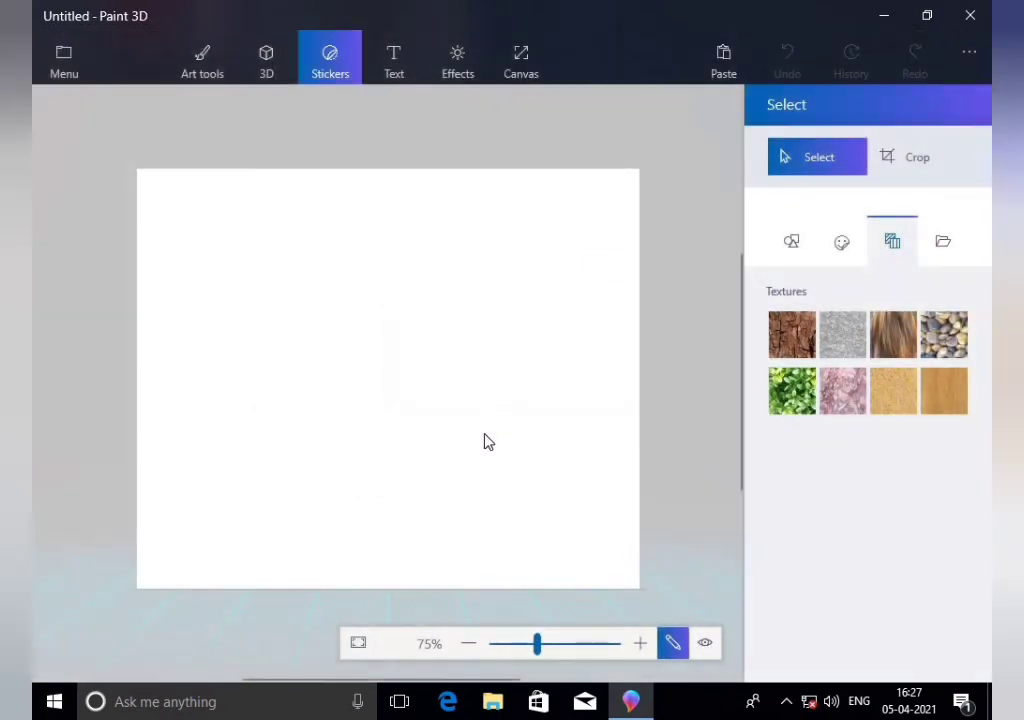
{"action": "left_click", "coordinate": [791, 244]}
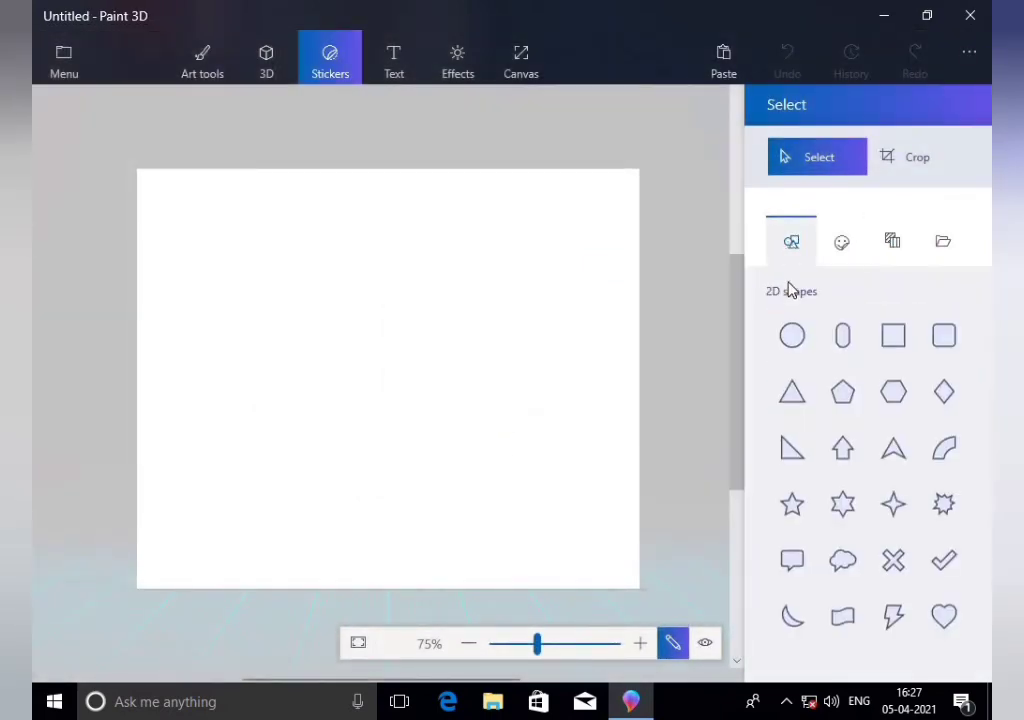
Draw five dark grey Polished metal 3D spheres of different sizes spread across the blank canvas
{"action": "left_click", "coordinate": [258, 66]}
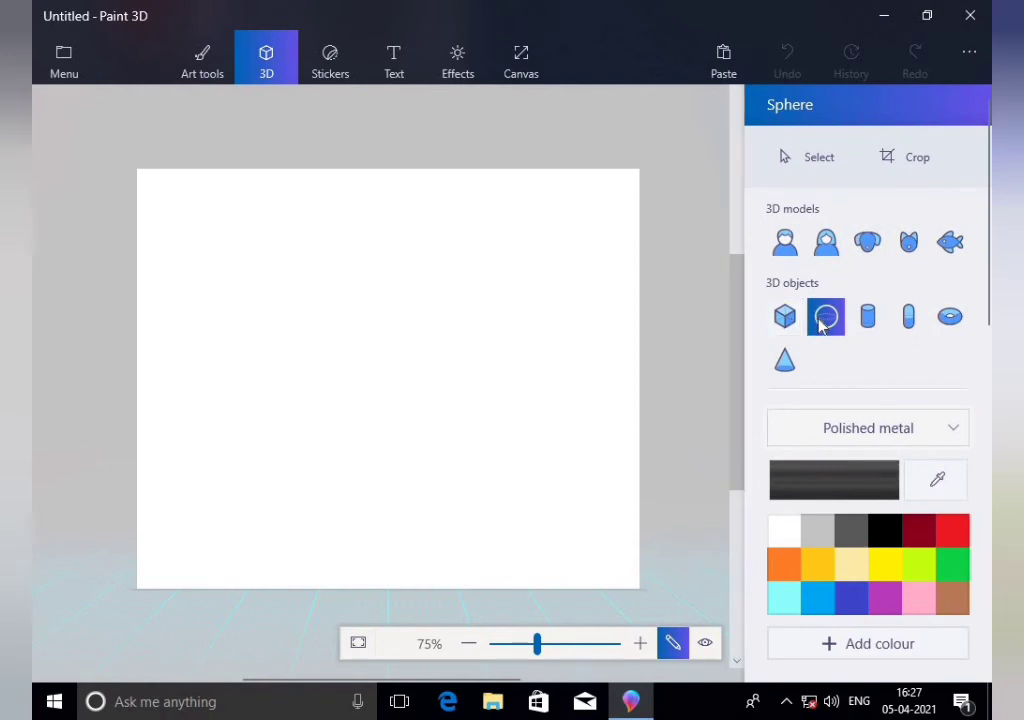
{"action": "left_click_drag", "start_coordinate": [357, 279], "coordinate": [423, 334]}
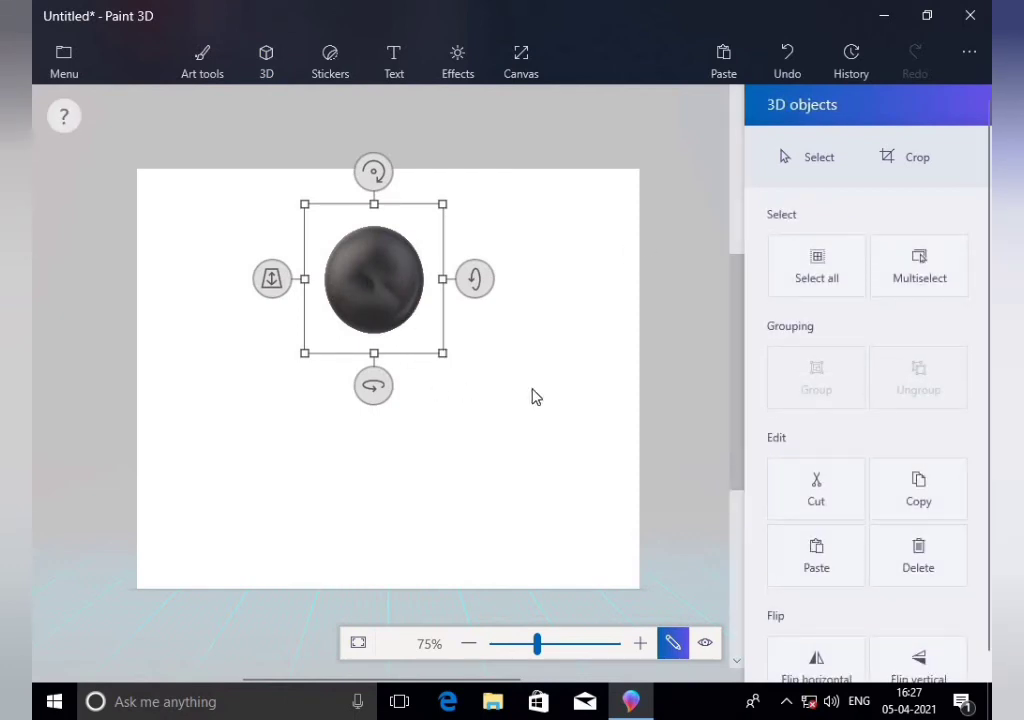
{"action": "left_click", "coordinate": [400, 155]}
{"action": "mouse_move", "coordinate": [473, 357]}
{"action": "left_mouse_down"}
{"action": "mouse_move", "coordinate": [498, 398]}
{"action": "mouse_move", "coordinate": [517, 400]}
{"action": "left_mouse_up"}
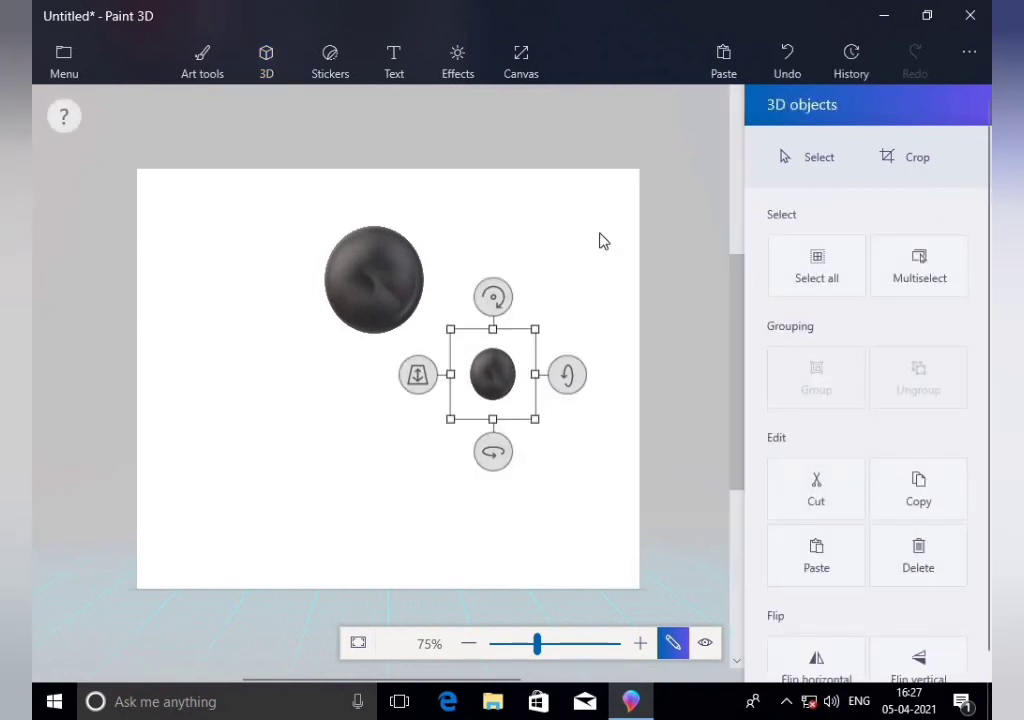
{"action": "left_click", "coordinate": [413, 106]}
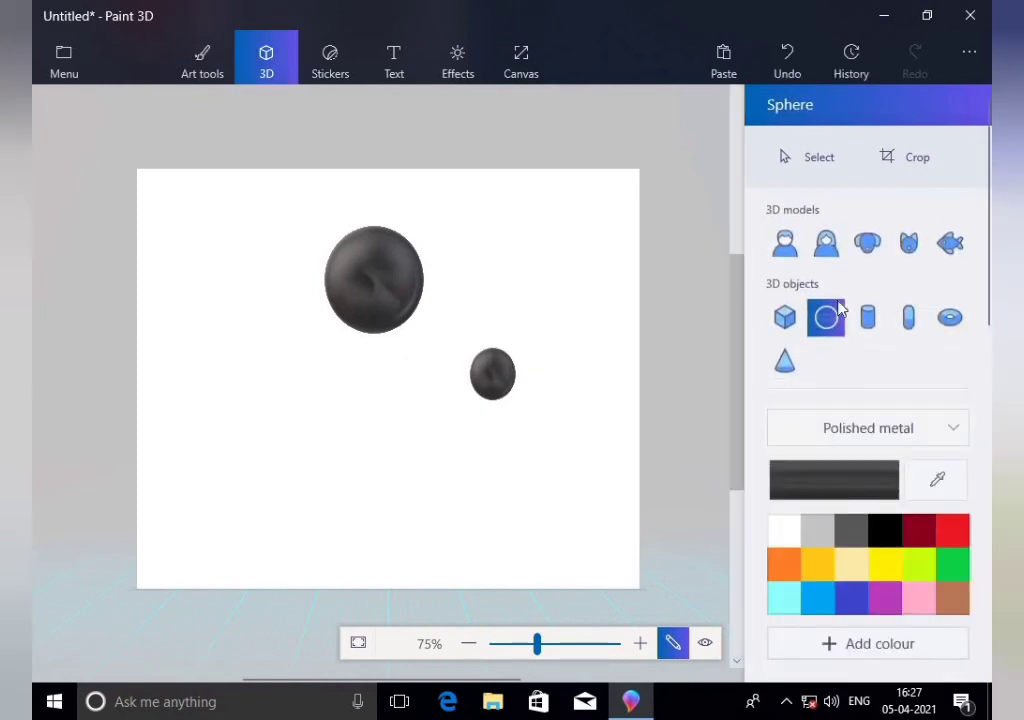
{"action": "left_click_drag", "start_coordinate": [243, 482], "coordinate": [336, 562]}
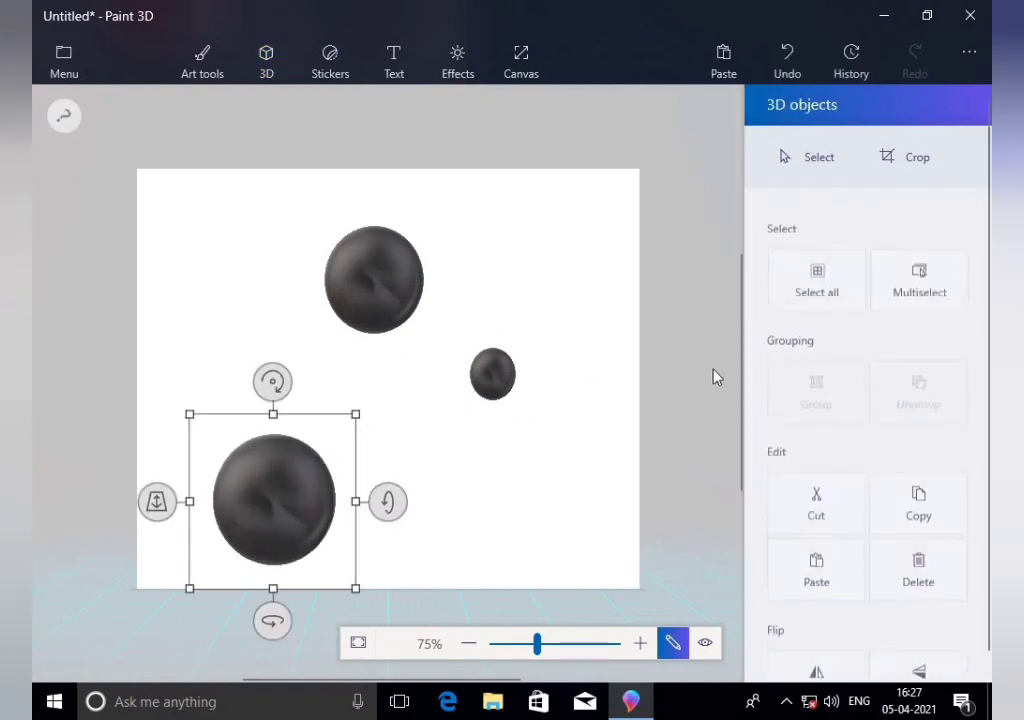
{"action": "left_click", "coordinate": [266, 58]}
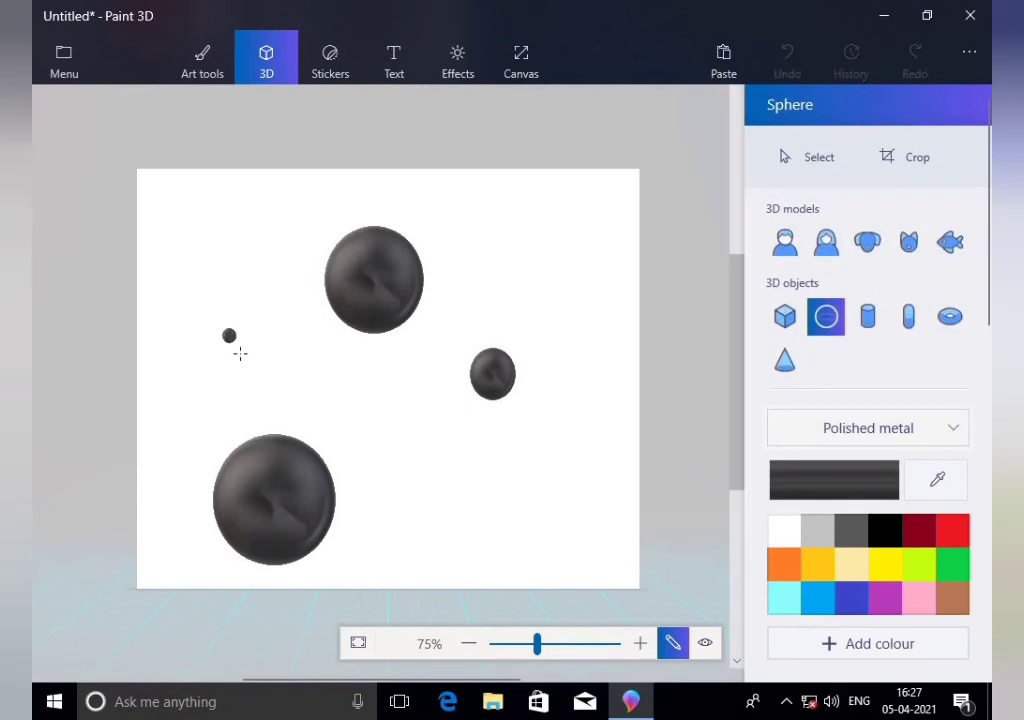
{"action": "left_click_drag", "start_coordinate": [247, 362], "coordinate": [249, 361]}
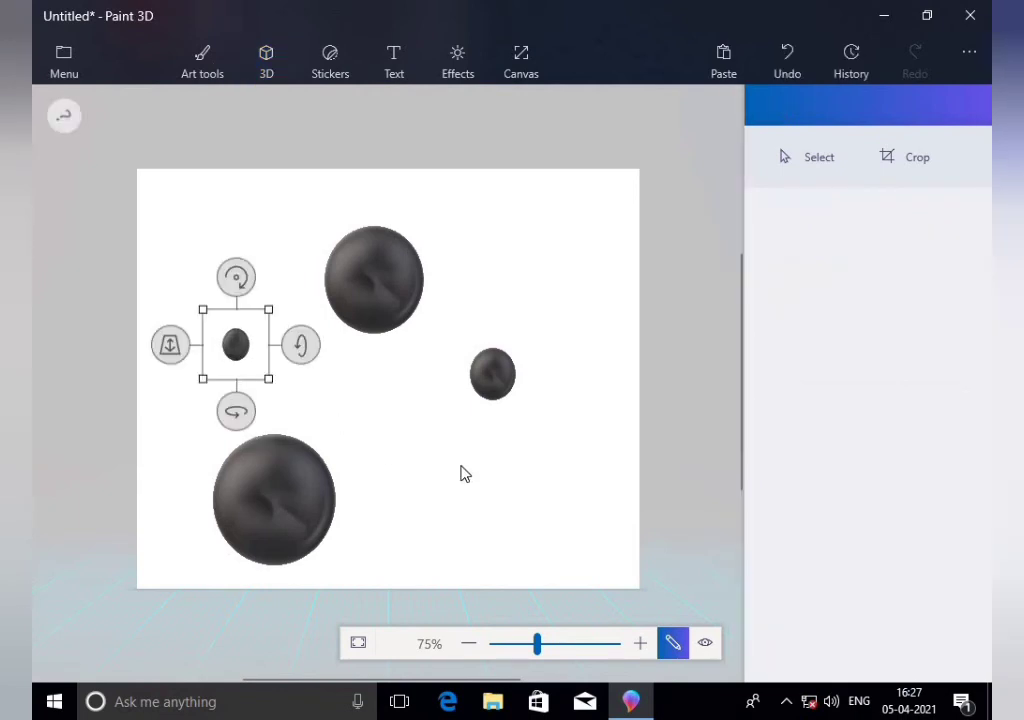
{"action": "left_click", "coordinate": [266, 58]}
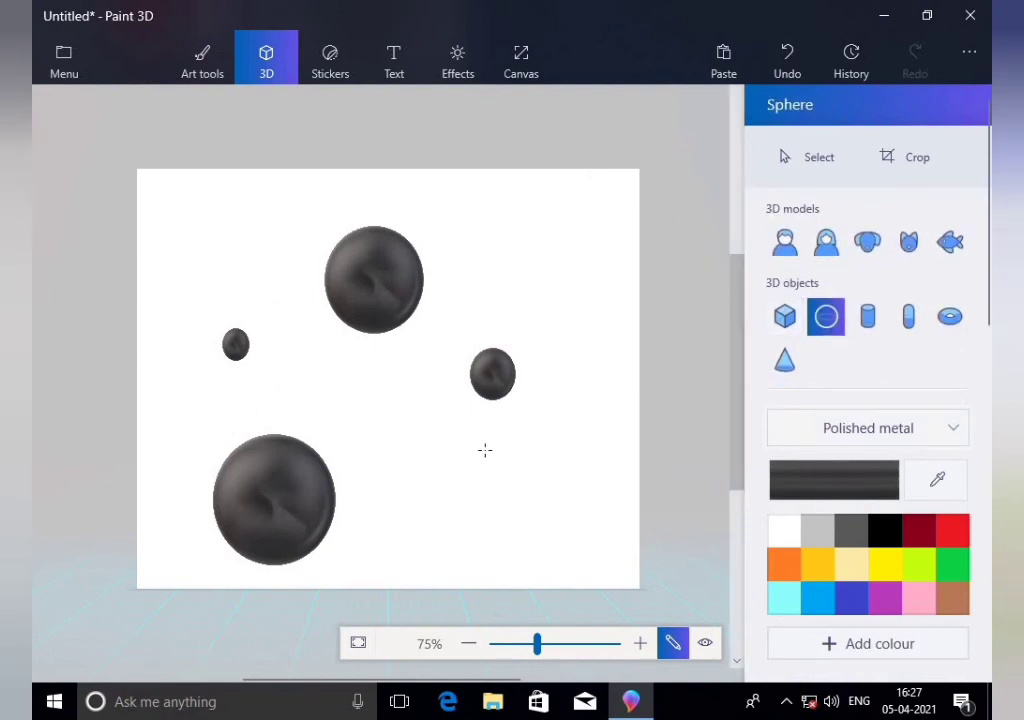
{"action": "left_click_drag", "start_coordinate": [511, 492], "coordinate": [552, 534]}
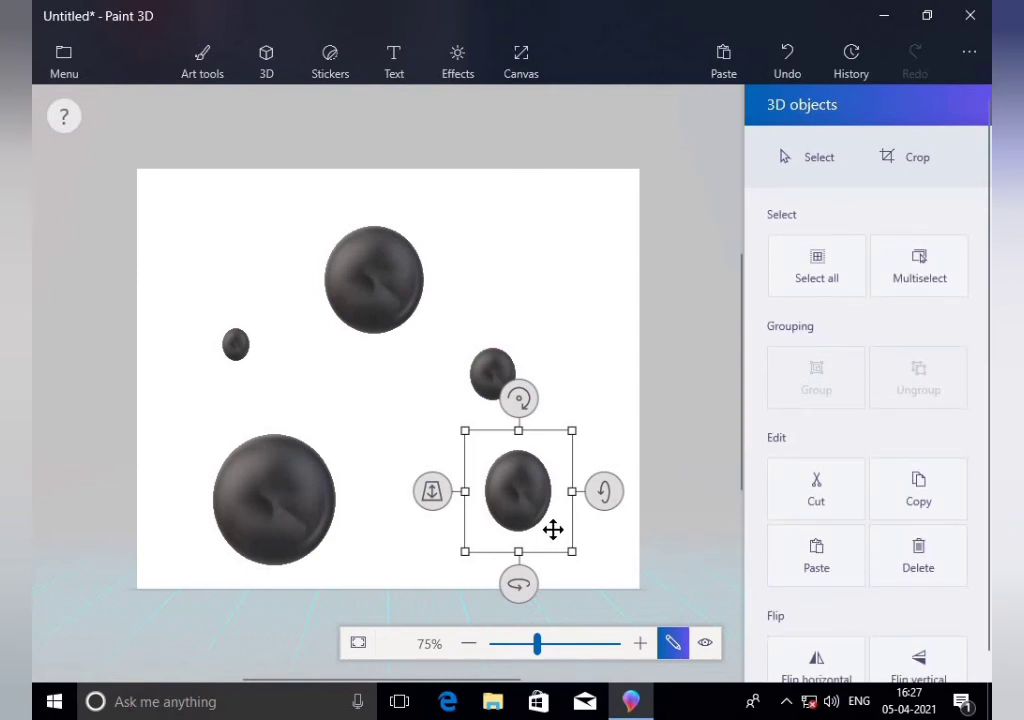
Try to apply the Fur texture to the largest sphere in the canvas's lower-left area
{"action": "left_click", "coordinate": [330, 70]}
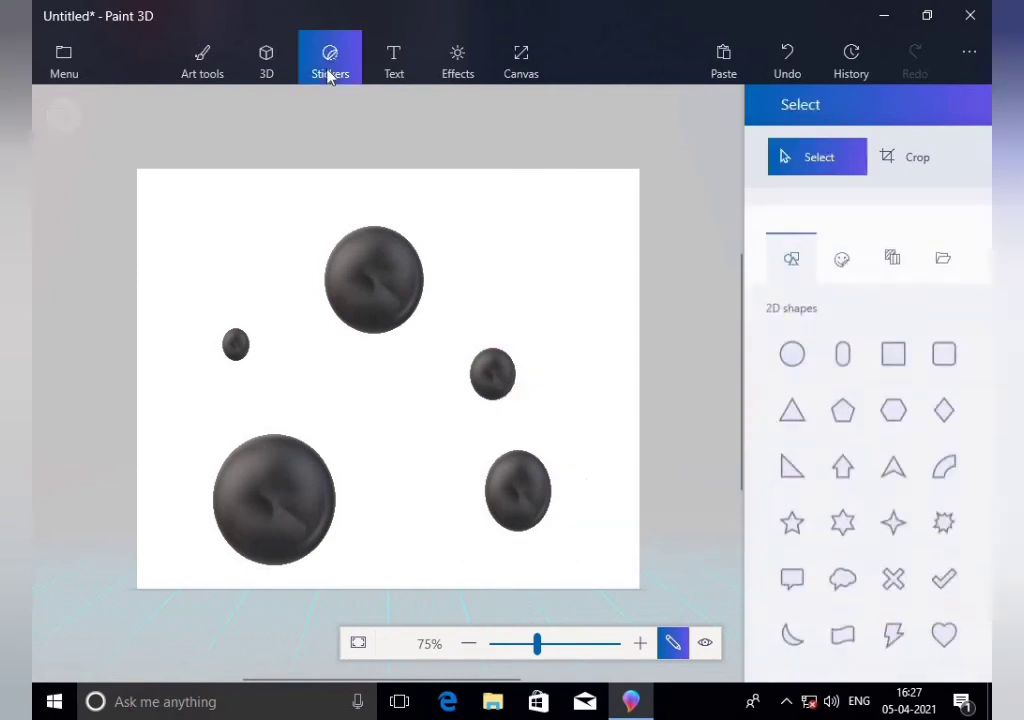
{"action": "left_click", "coordinate": [900, 246]}
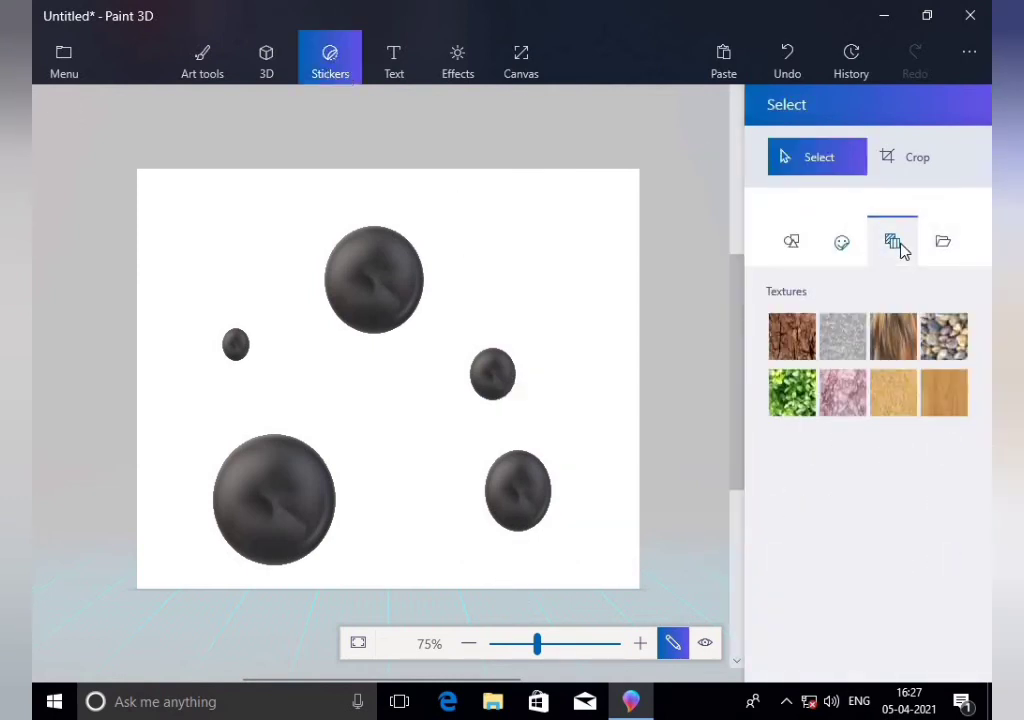
{"action": "left_click", "coordinate": [897, 350]}
{"action": "left_click", "coordinate": [271, 519]}
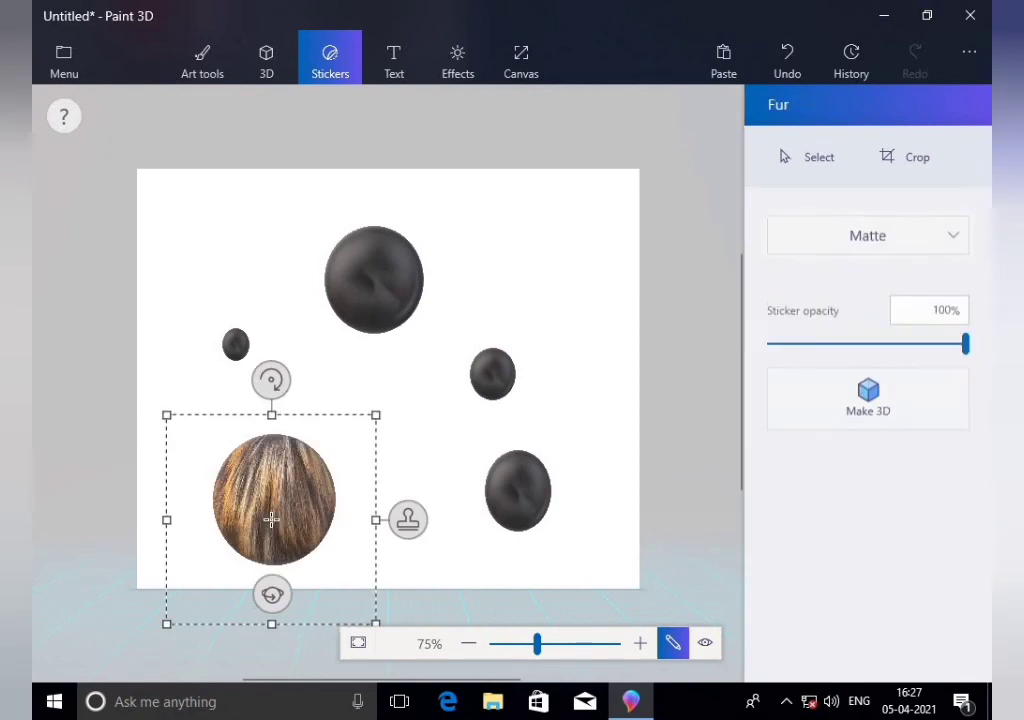
{"action": "left_click", "coordinate": [266, 60]}
Apply the Gravel texture to the small sphere on the canvas's right side, below the upper large sphere
{"action": "left_click", "coordinate": [330, 60]}
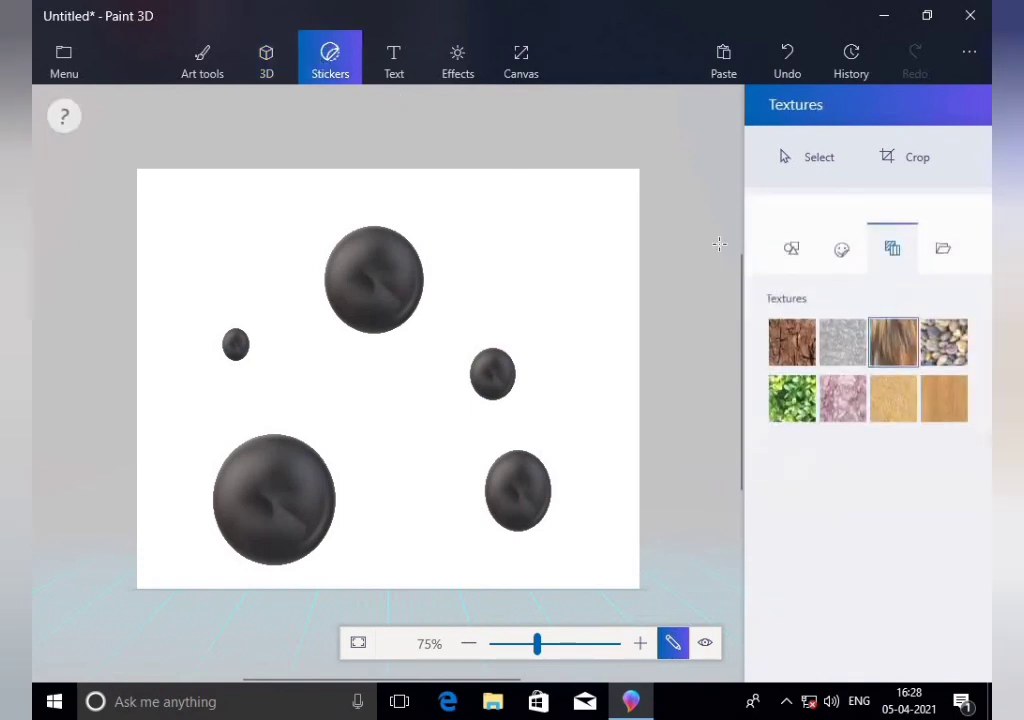
{"action": "left_click", "coordinate": [943, 343]}
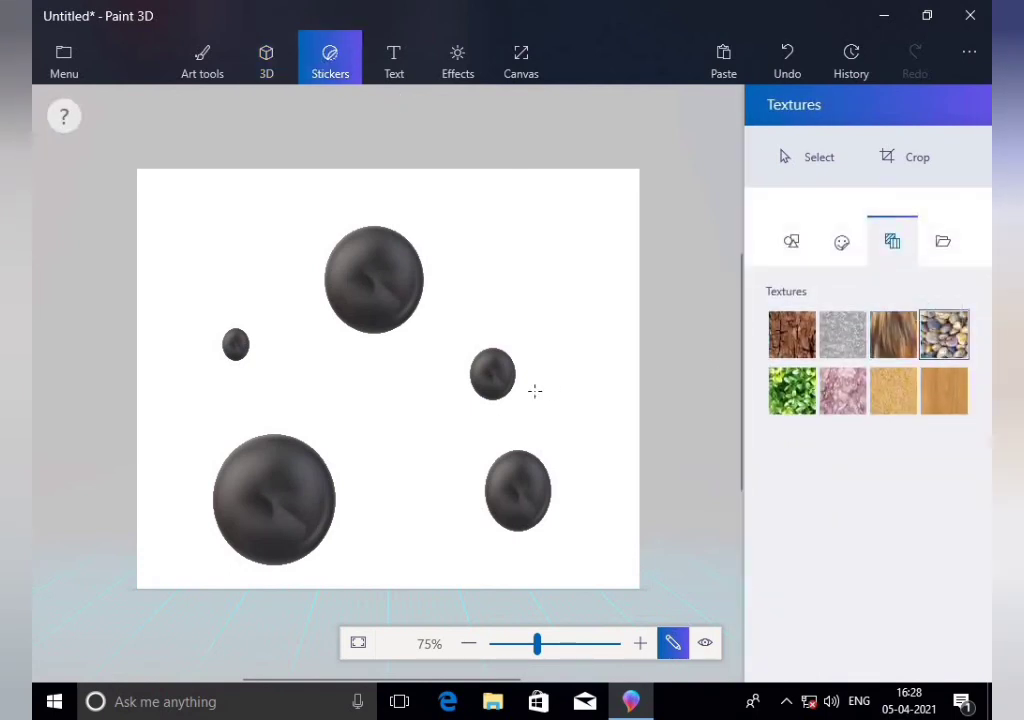
{"action": "left_click", "coordinate": [482, 366]}
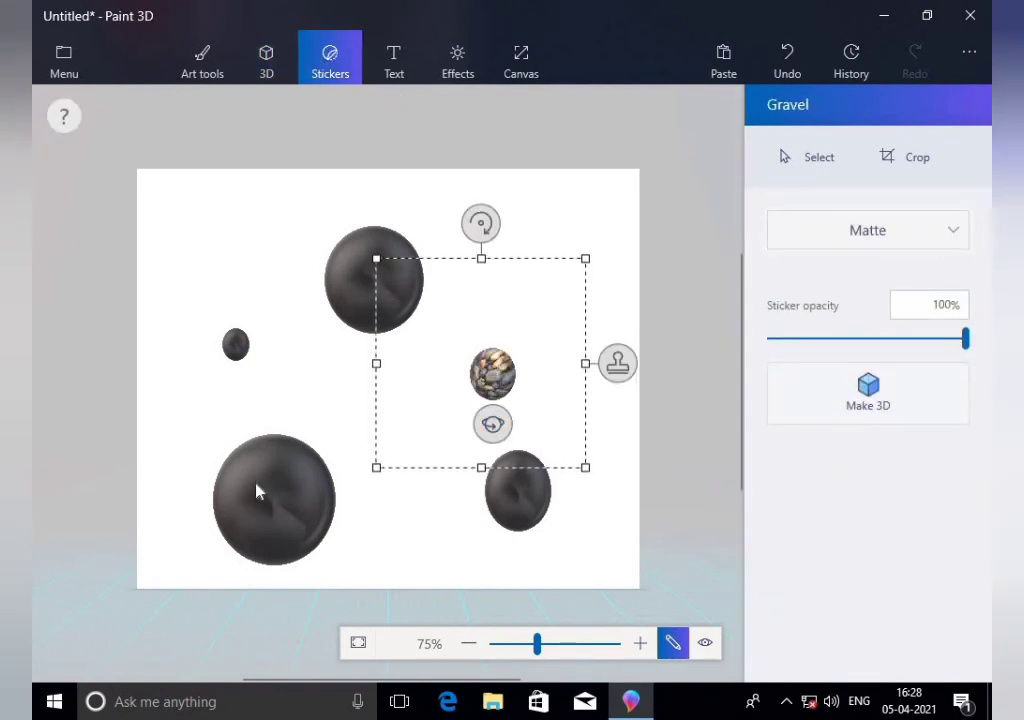
{"action": "left_click", "coordinate": [600, 231]}
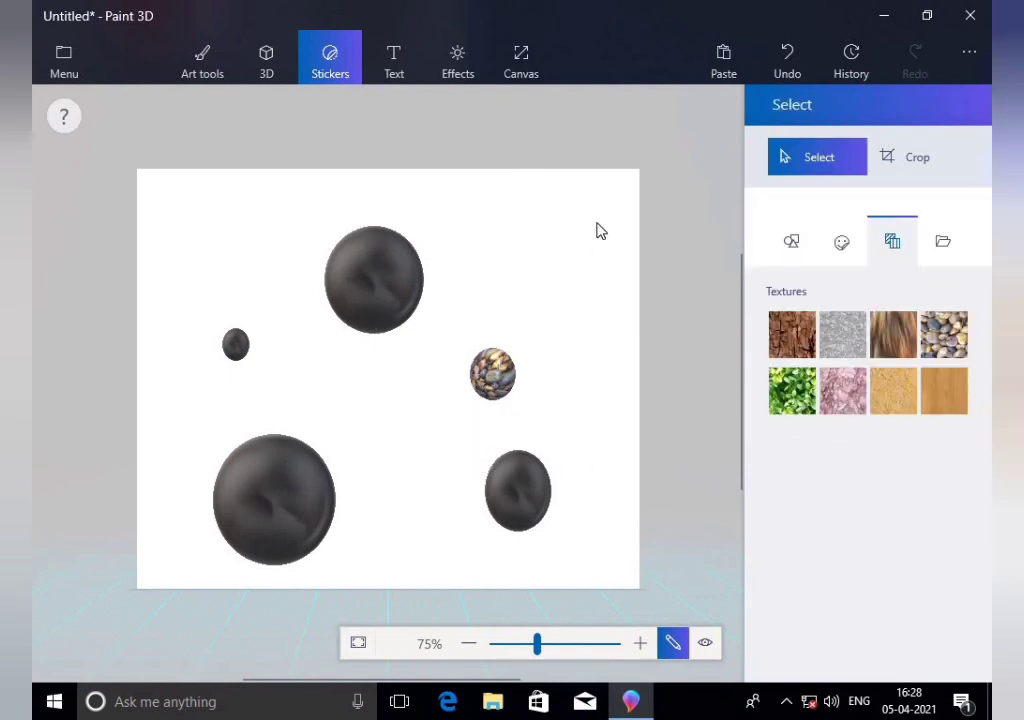
Try converting a Fur texture placed on the largest sphere into a movable 3D object, and undo it
{"action": "left_click", "coordinate": [884, 334]}
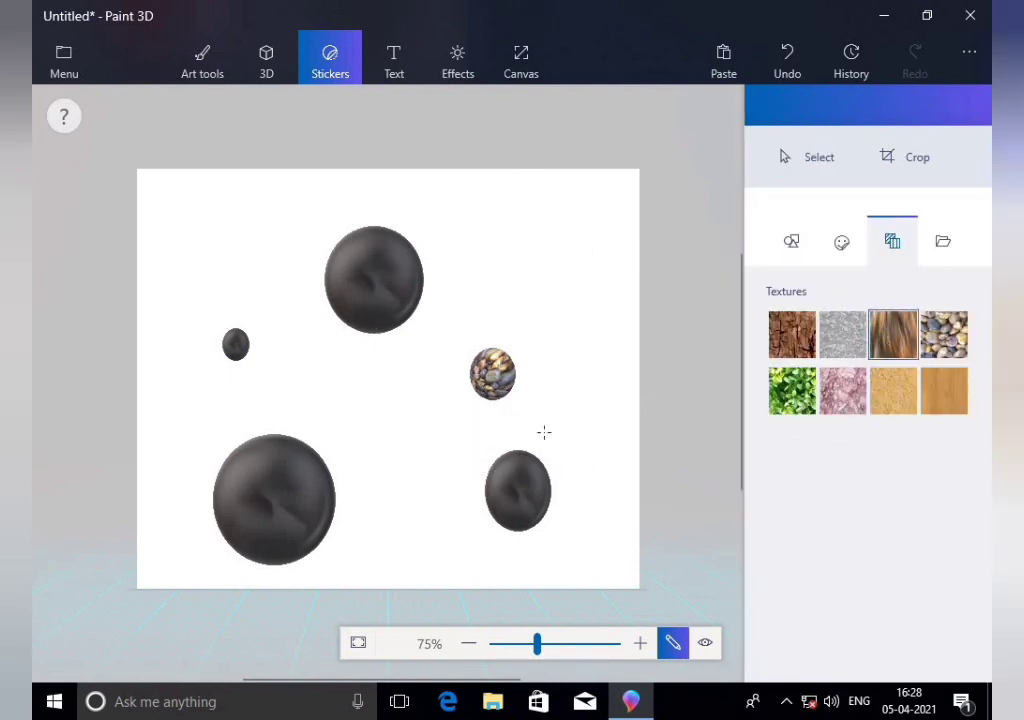
{"action": "left_click", "coordinate": [256, 482]}
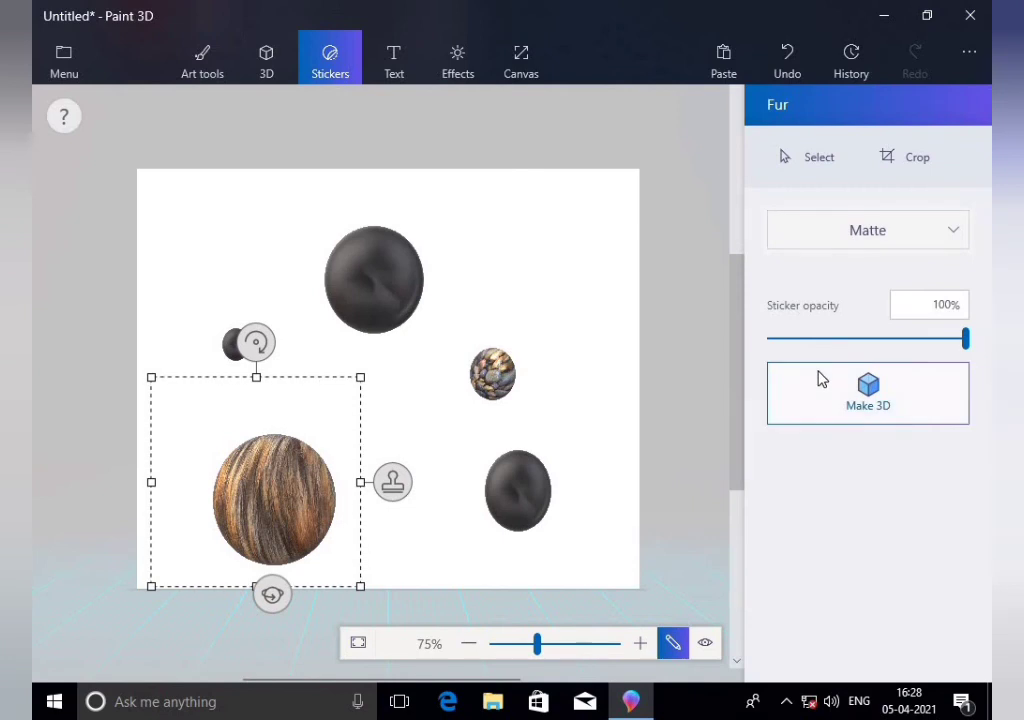
{"action": "left_click", "coordinate": [827, 393]}
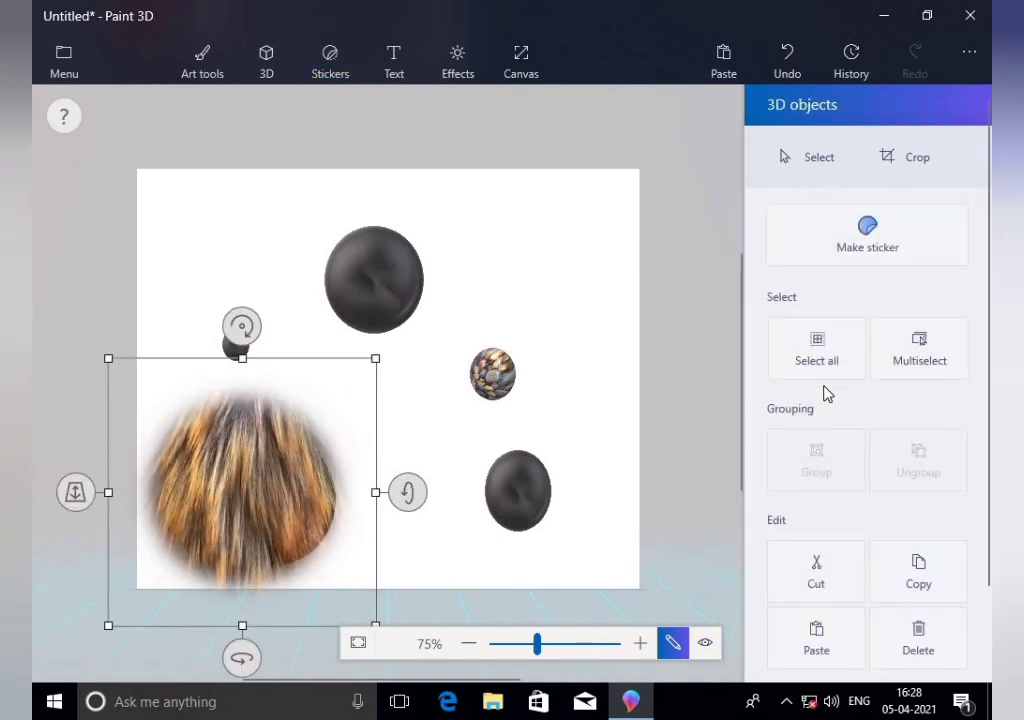
{"action": "left_click_drag", "start_coordinate": [277, 530], "coordinate": [327, 528]}
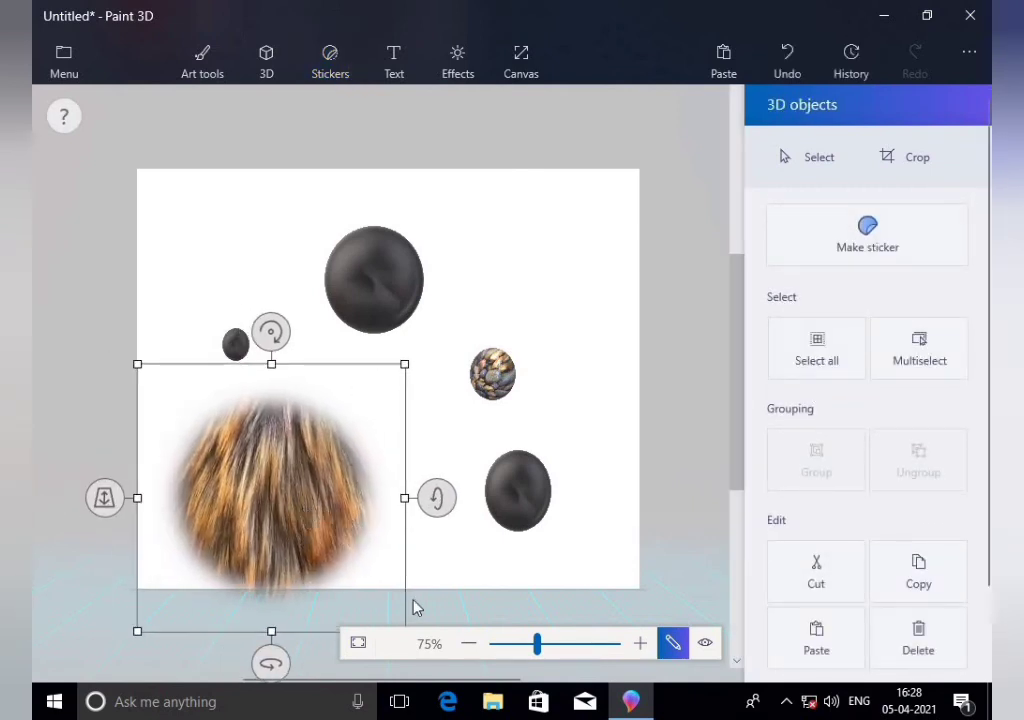
{"action": "left_click", "coordinate": [785, 57]}
{"action": "left_click", "coordinate": [785, 58]}
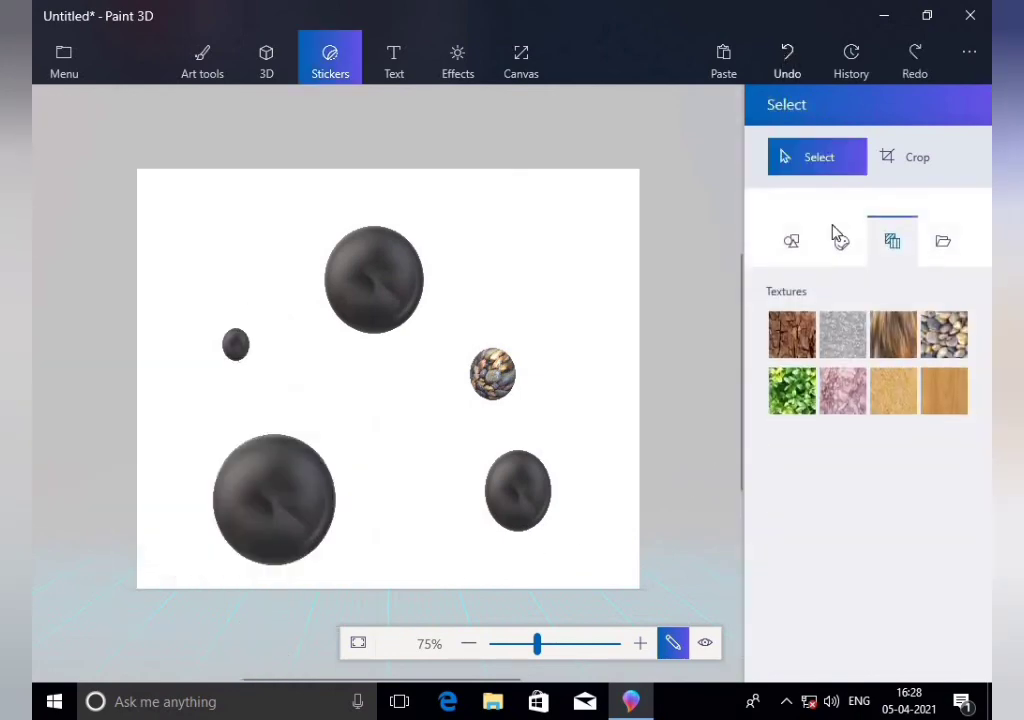
Retry placing the Fur texture on the largest sphere in the canvas's lower-left area
{"action": "left_click", "coordinate": [290, 512]}
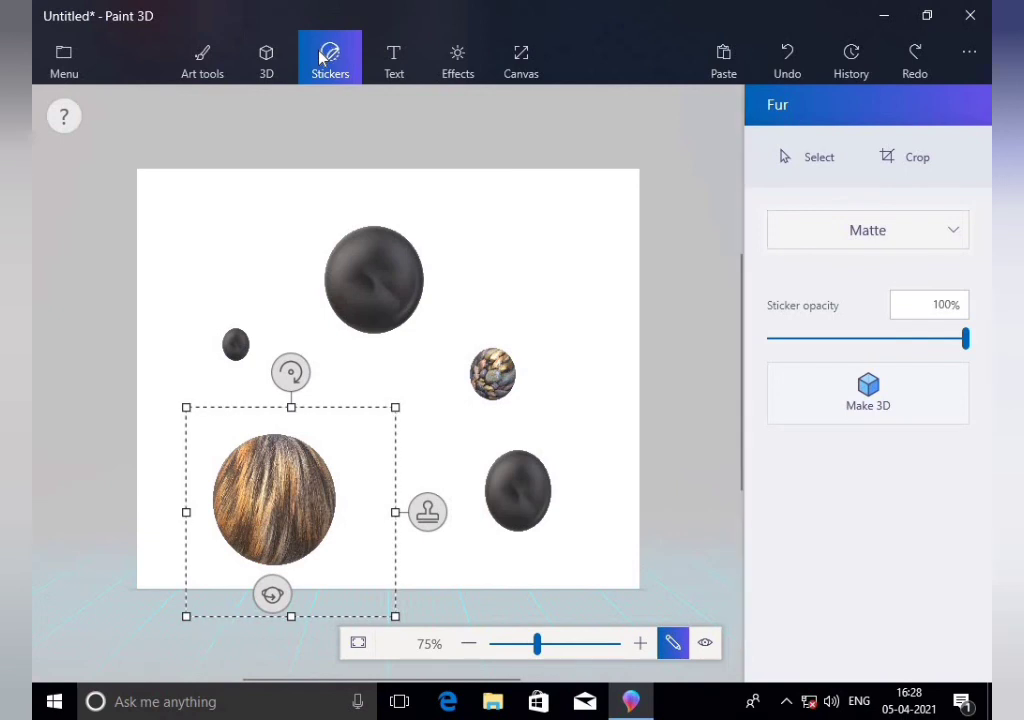
{"action": "left_click", "coordinate": [280, 60]}
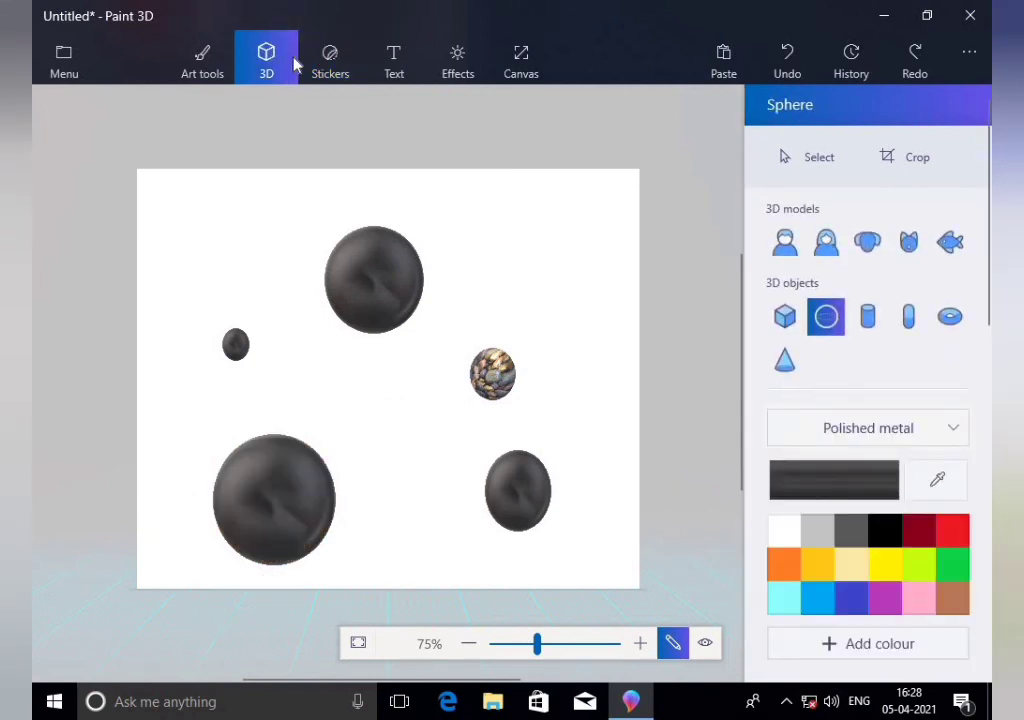
{"action": "left_click", "coordinate": [330, 62]}
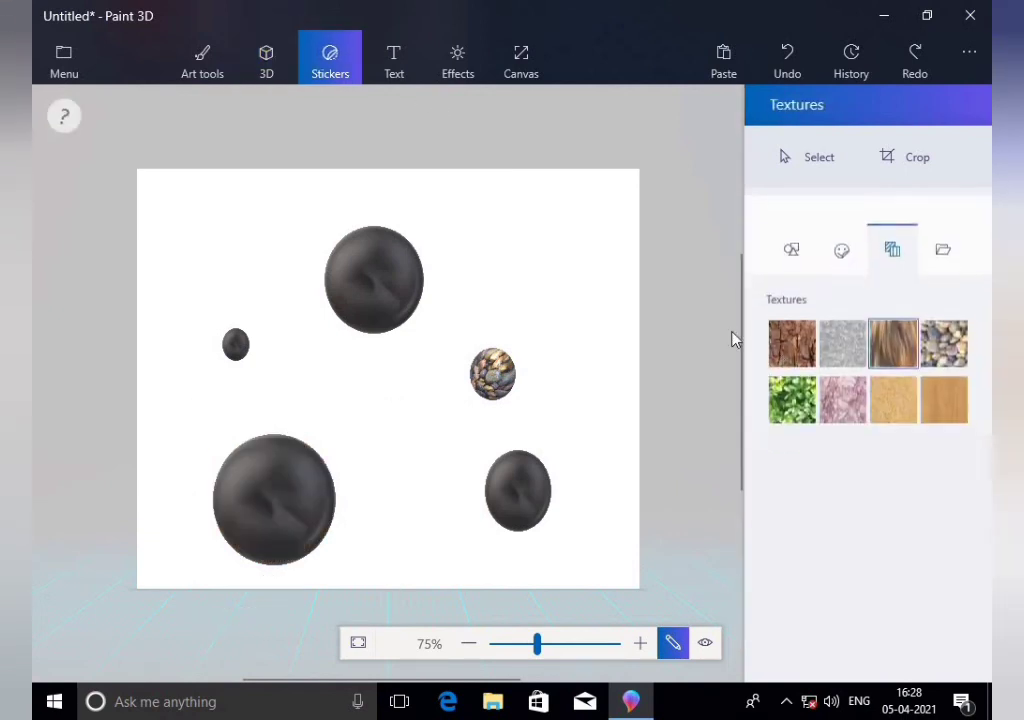
{"action": "left_click", "coordinate": [266, 490]}
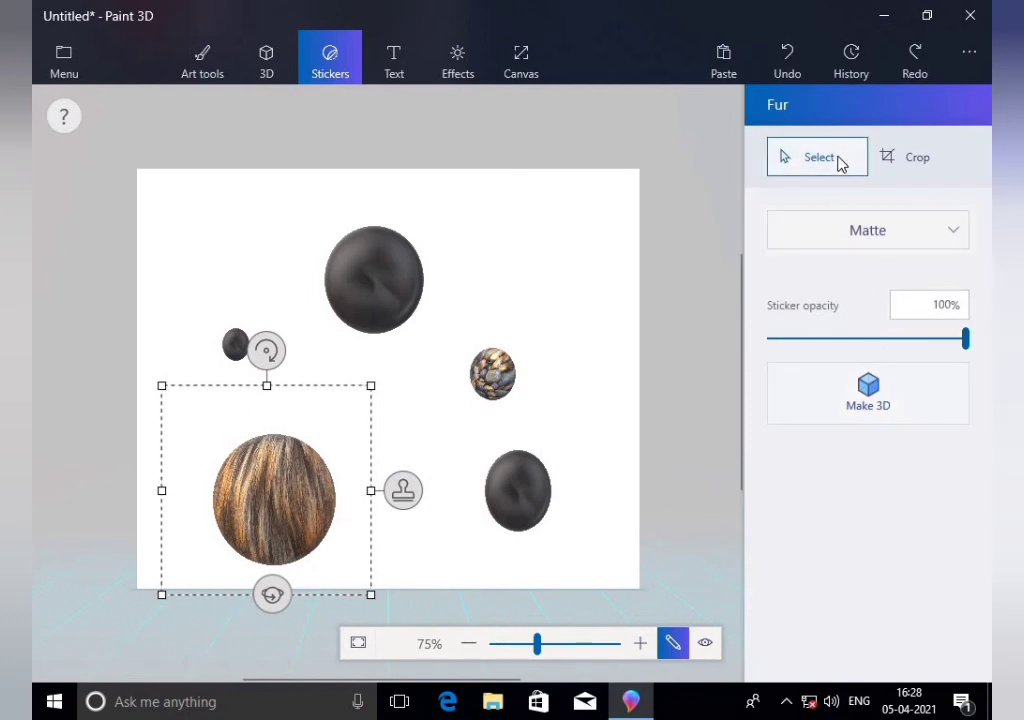
{"action": "left_click", "coordinate": [838, 162]}
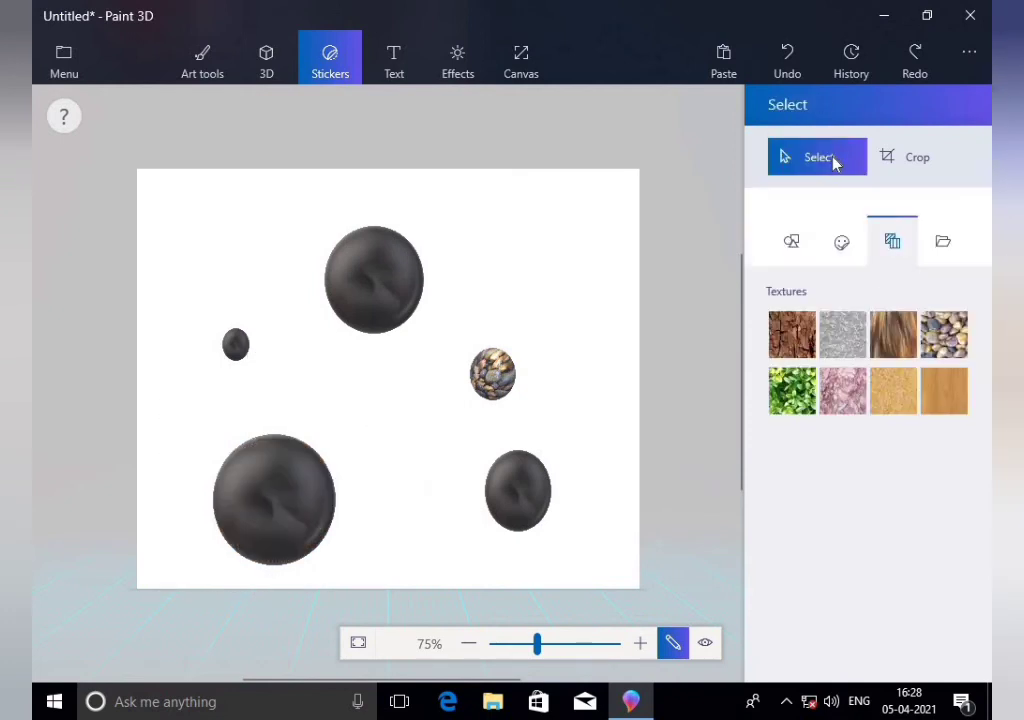
Apply the Fur texture to the largest sphere in the canvas's lower-left area
{"action": "left_click", "coordinate": [894, 338]}
{"action": "left_click", "coordinate": [298, 533]}
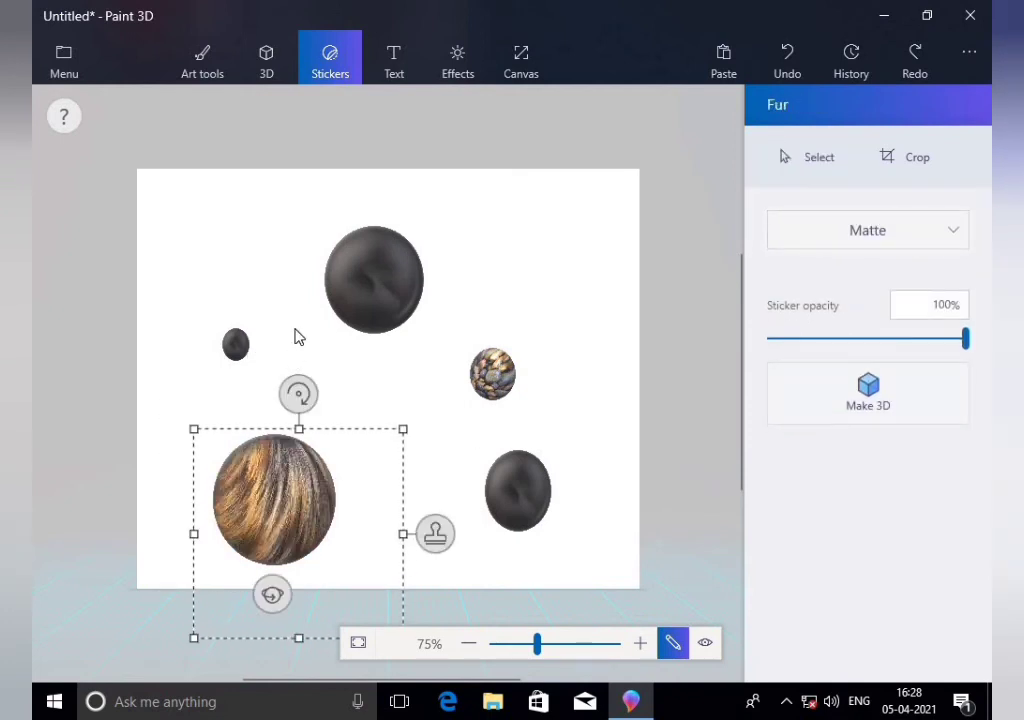
{"action": "left_click", "coordinate": [297, 337]}
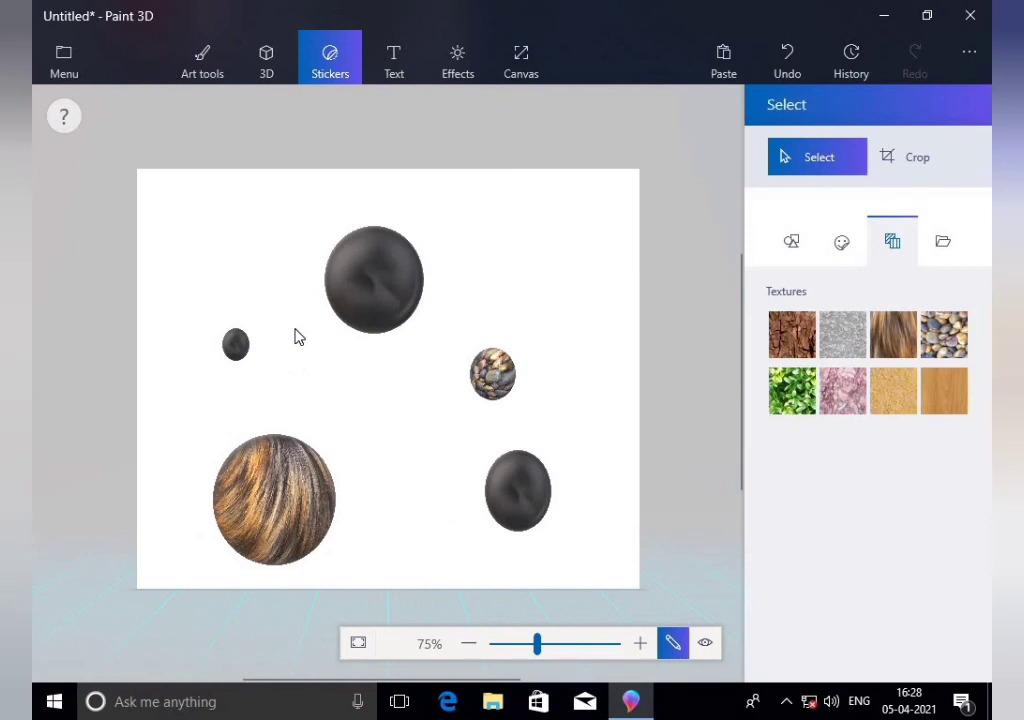
Apply the Hedge texture to the upper large sphere
{"action": "left_click", "coordinate": [785, 394]}
{"action": "left_click", "coordinate": [366, 267]}
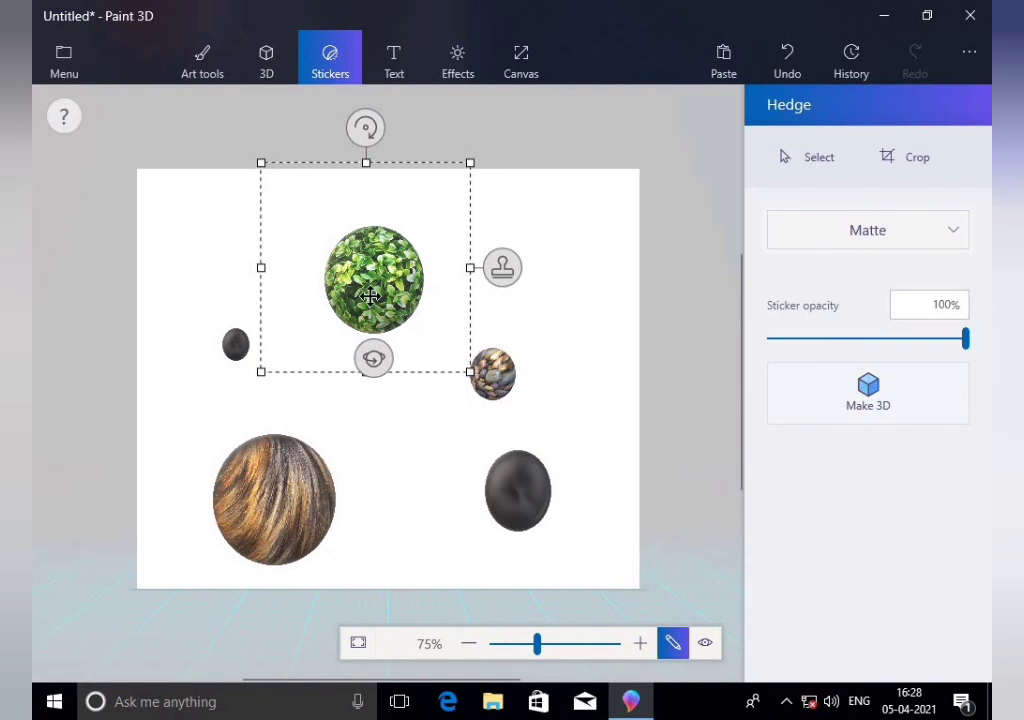
{"action": "left_click", "coordinate": [601, 373]}
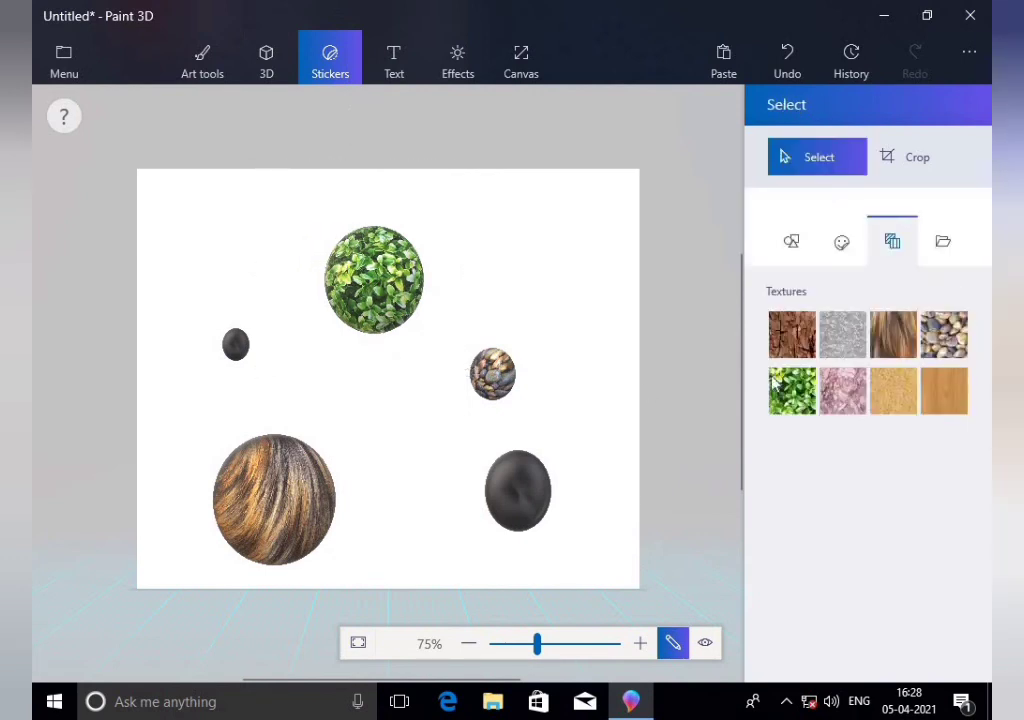
Apply the Marble texture to the black sphere in the canvas's lower-right area
{"action": "left_click", "coordinate": [793, 398]}
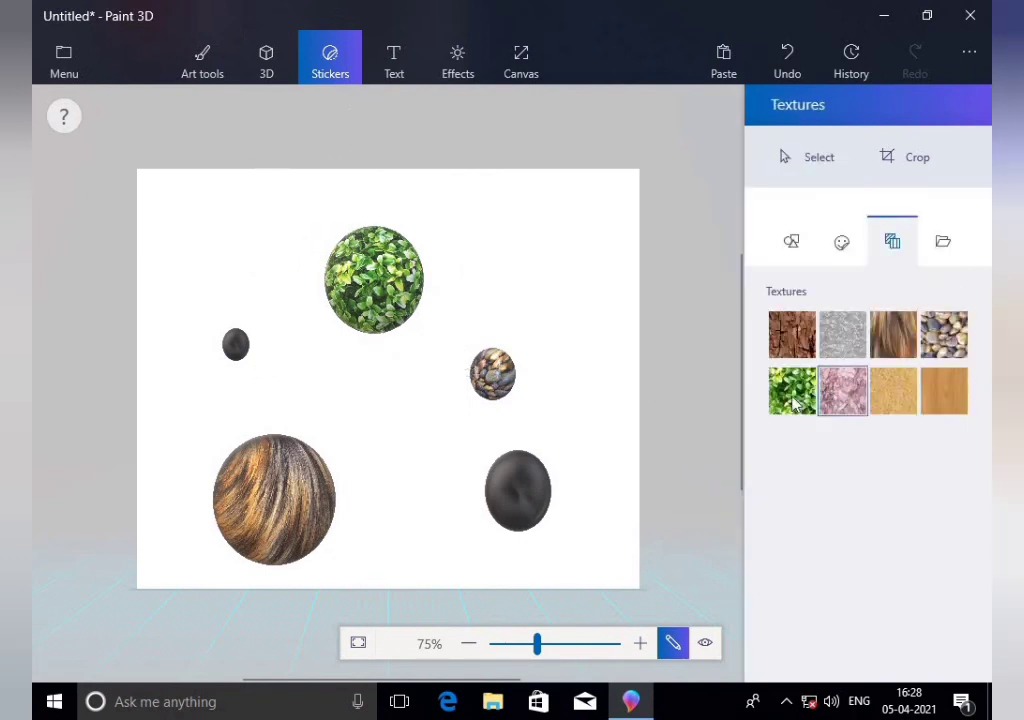
{"action": "left_click", "coordinate": [517, 486]}
{"action": "left_click", "coordinate": [519, 268]}
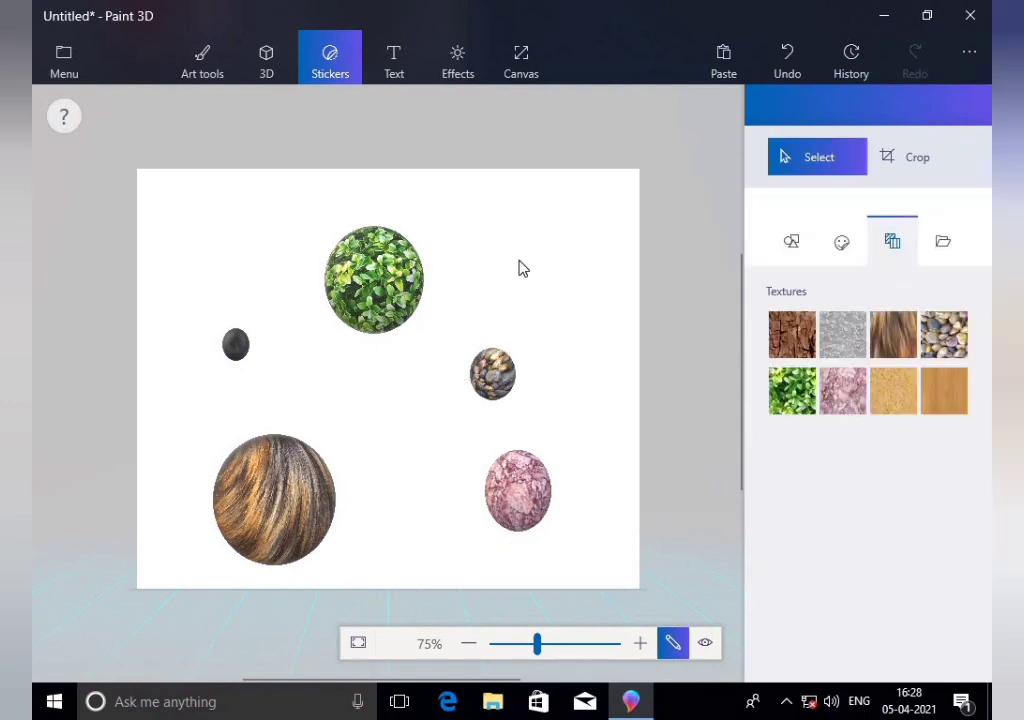
Apply the Bark texture to the smallest sphere and shrink the texture so its pattern fits the sphere
{"action": "left_click", "coordinate": [235, 343]}
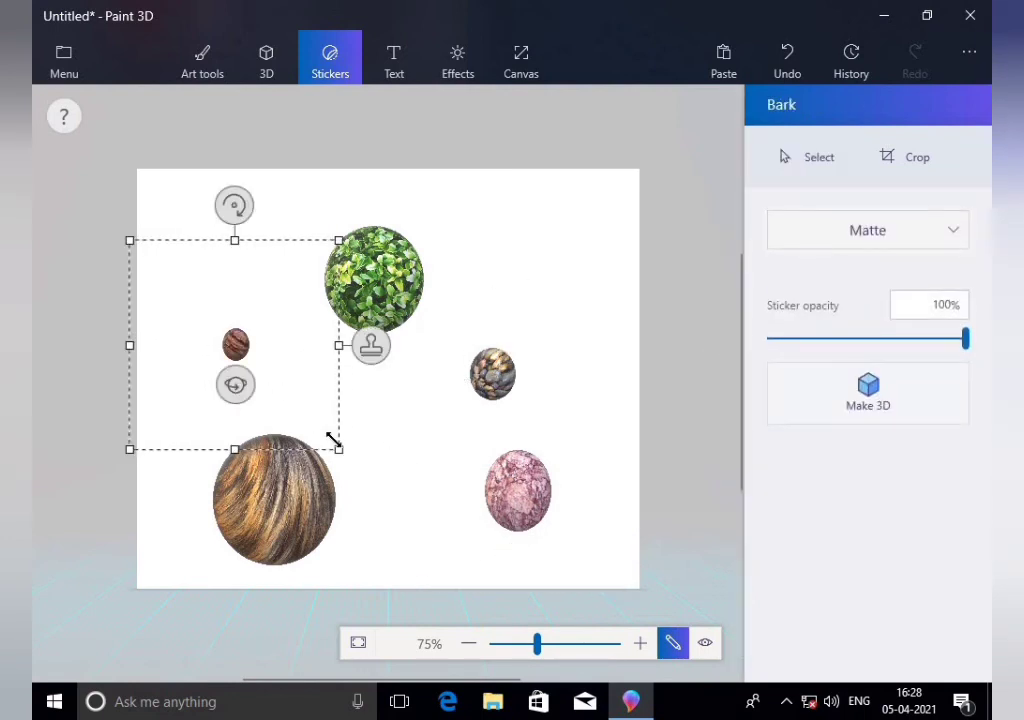
{"action": "left_click_drag", "start_coordinate": [345, 455], "coordinate": [249, 354]}
{"action": "left_click_drag", "start_coordinate": [194, 313], "coordinate": [235, 355]}
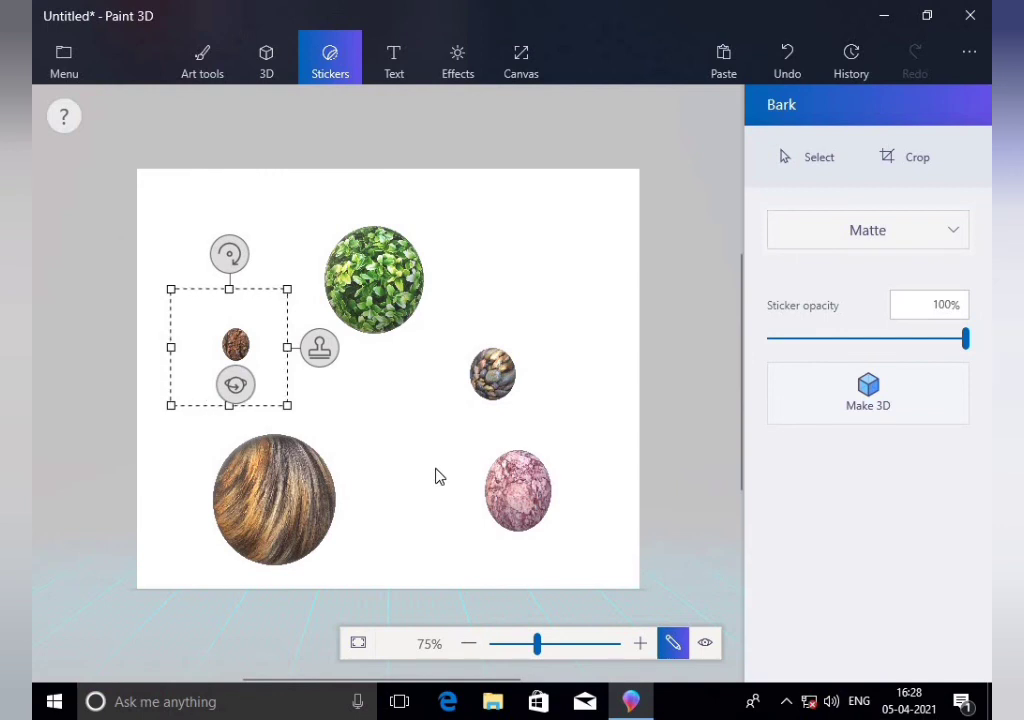
{"action": "left_click", "coordinate": [445, 480]}
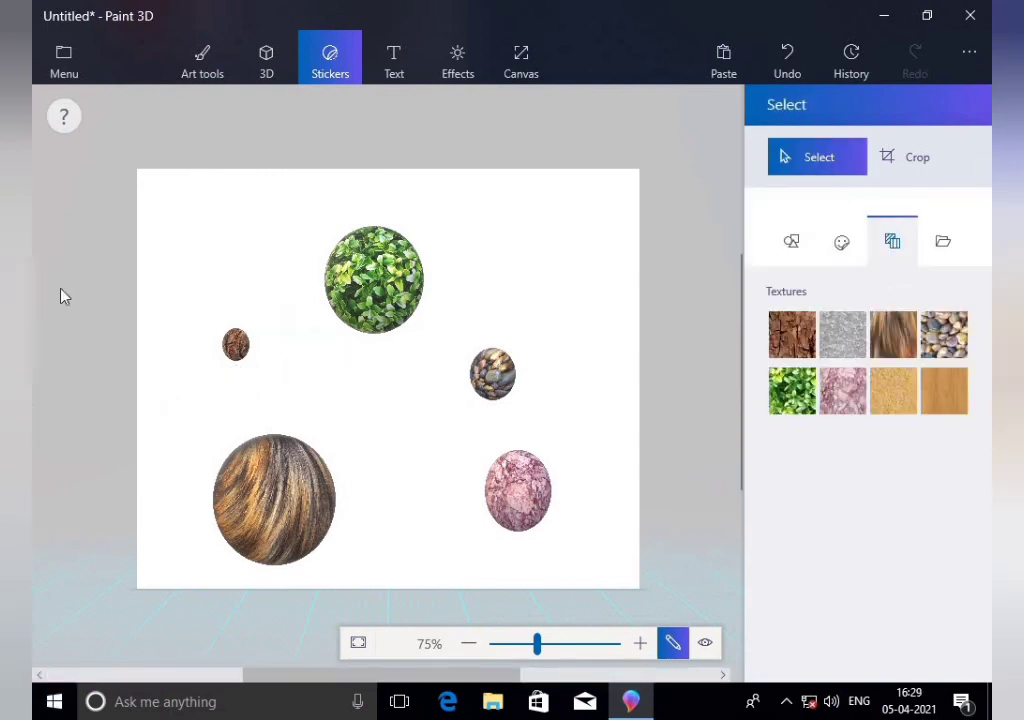
Turn the Hedge-textured sphere around to its untextured side and apply the Marble texture there
{"action": "left_click", "coordinate": [385, 272]}
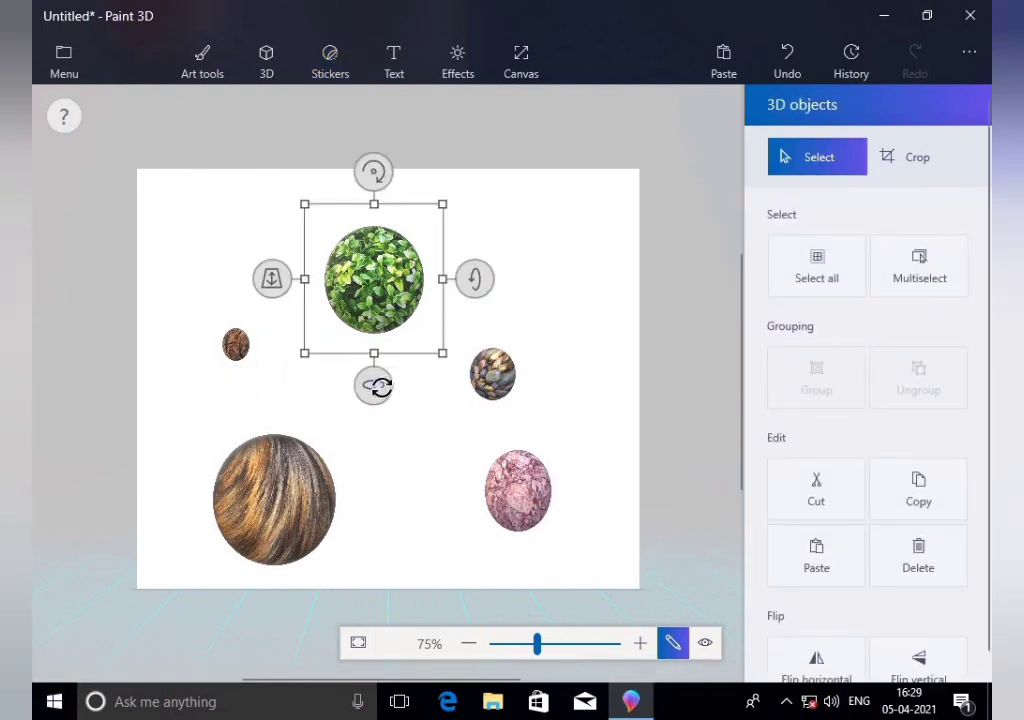
{"action": "left_click_drag", "start_coordinate": [393, 438], "coordinate": [297, 385]}
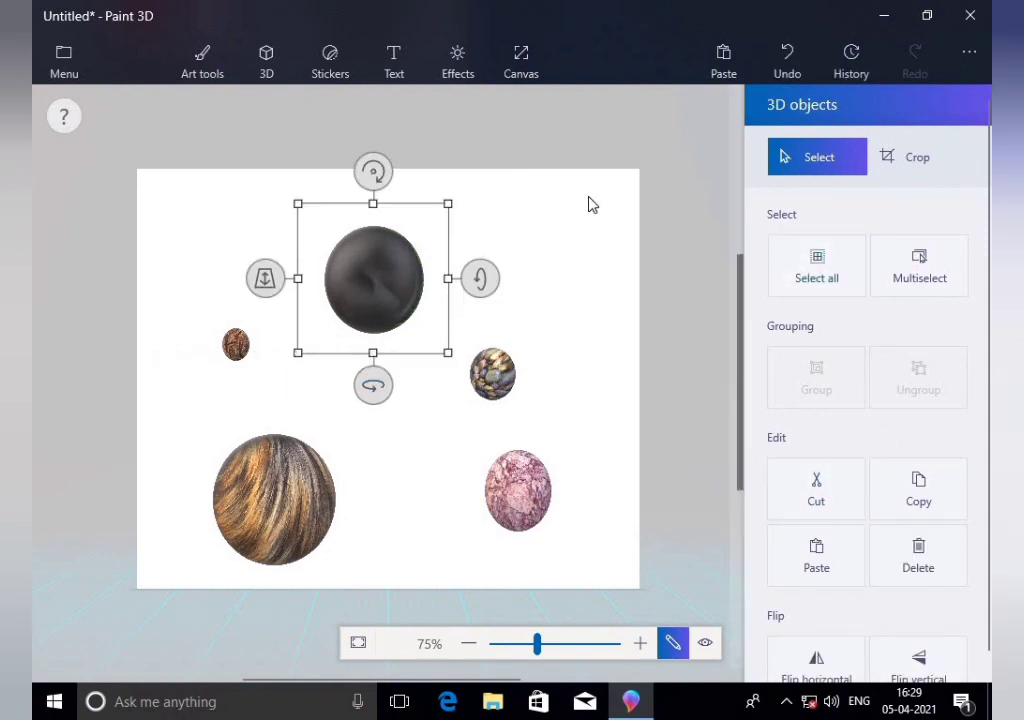
{"action": "left_click", "coordinate": [322, 62]}
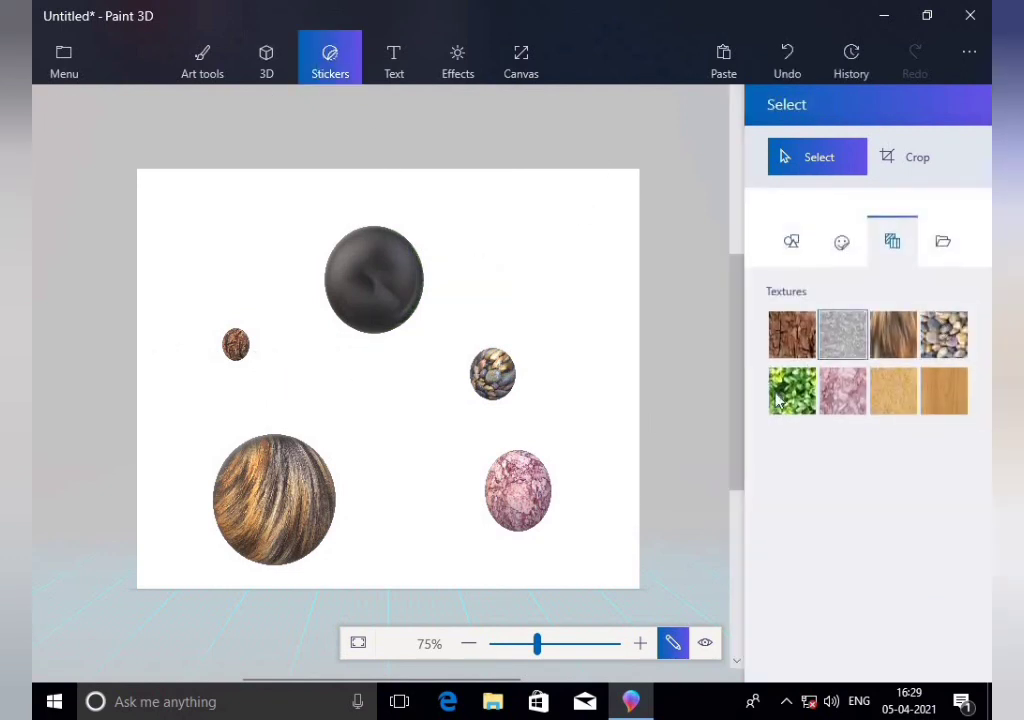
{"action": "left_click", "coordinate": [816, 386]}
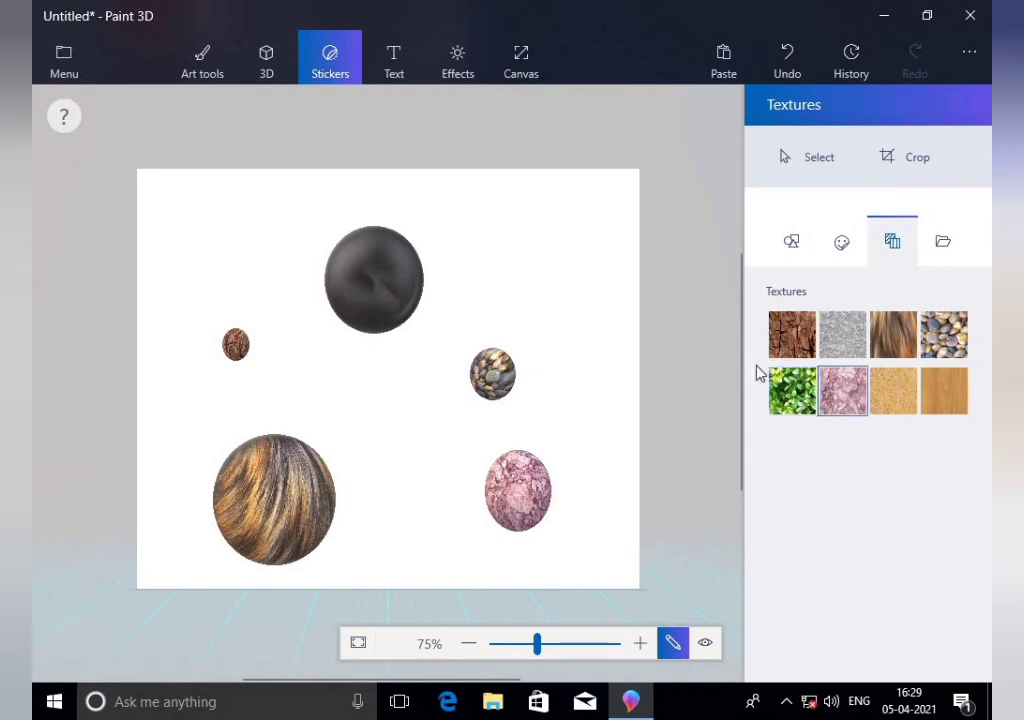
{"action": "left_click", "coordinate": [380, 277]}
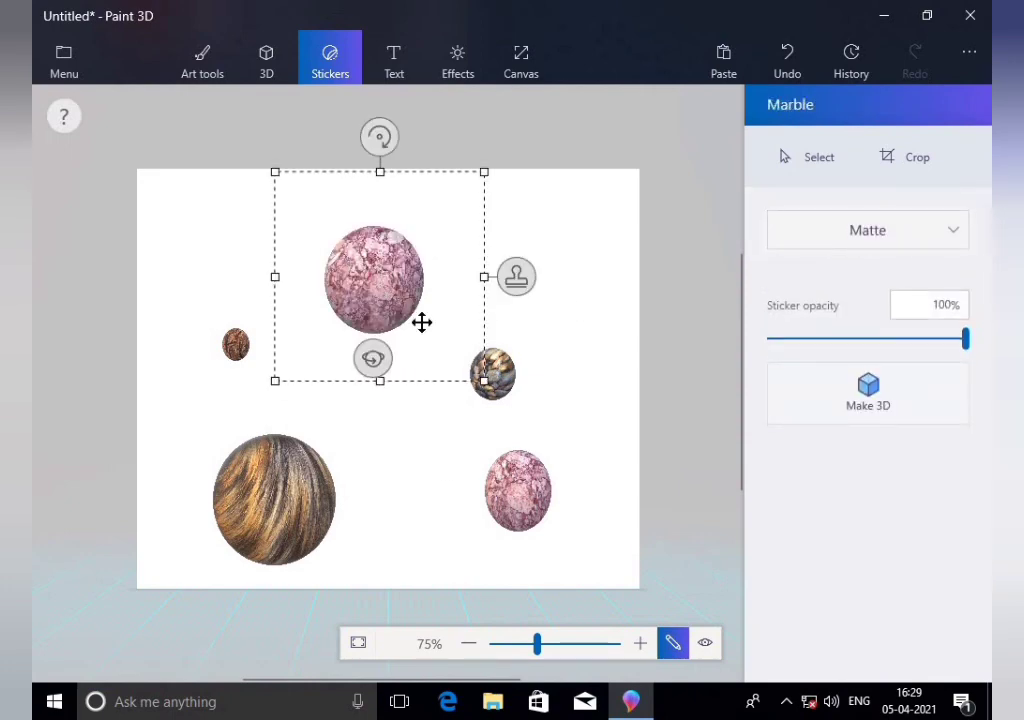
{"action": "left_click", "coordinate": [437, 441]}
Rotate the upper sphere so its Hedge and Marble halves face the front, and bring it forward to dominate the canvas centre
{"action": "left_click", "coordinate": [367, 268]}
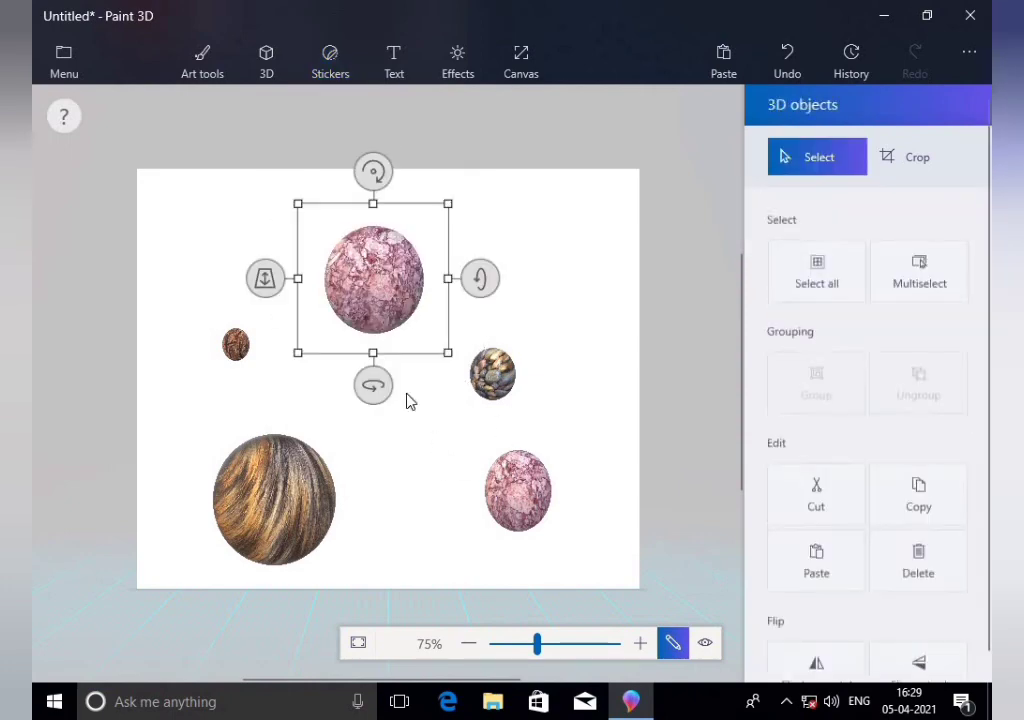
{"action": "left_click_drag", "start_coordinate": [369, 385], "coordinate": [306, 372]}
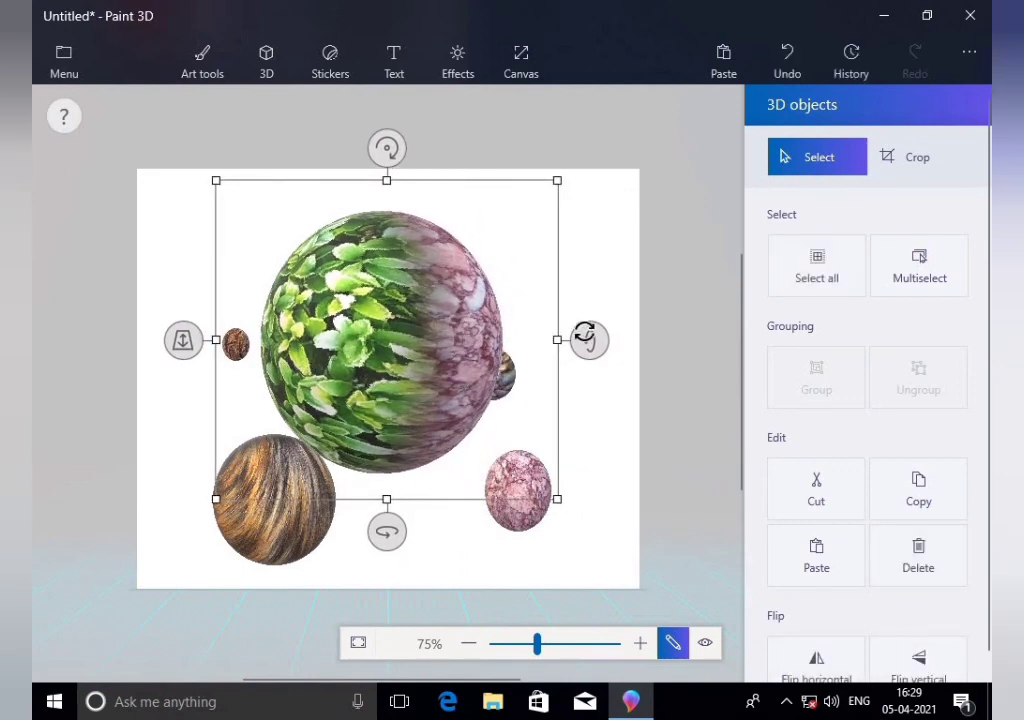
{"action": "left_click_drag", "start_coordinate": [560, 347], "coordinate": [439, 352]}
{"action": "left_click_drag", "start_coordinate": [397, 400], "coordinate": [352, 367]}
{"action": "left_click_drag", "start_coordinate": [178, 346], "coordinate": [360, 300]}
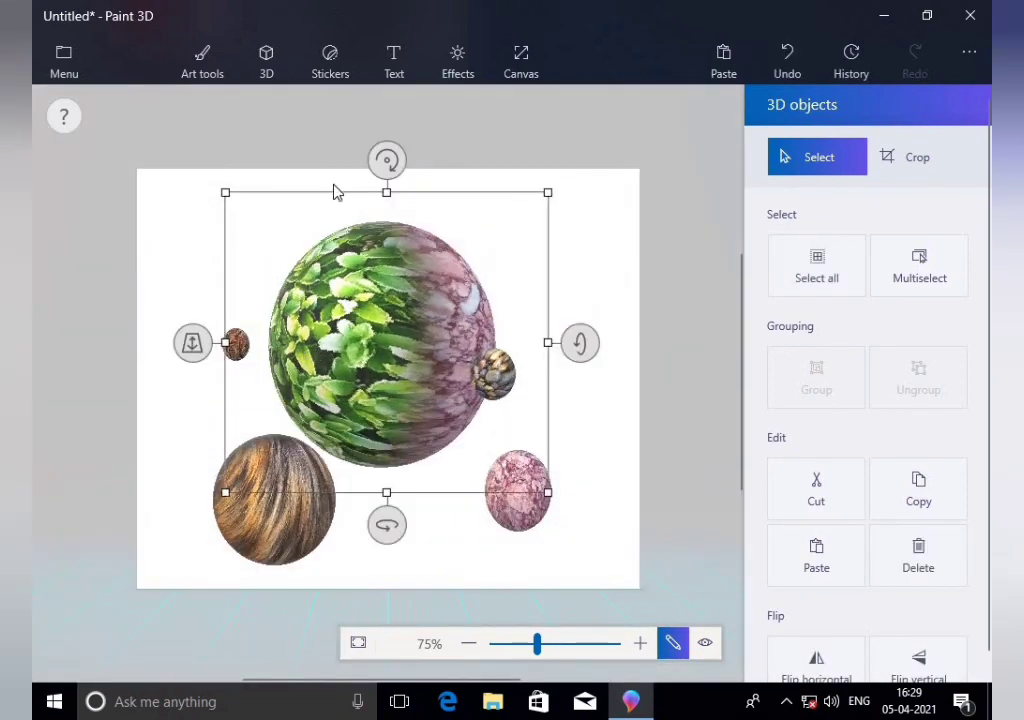
{"action": "left_click_drag", "start_coordinate": [386, 158], "coordinate": [384, 295]}
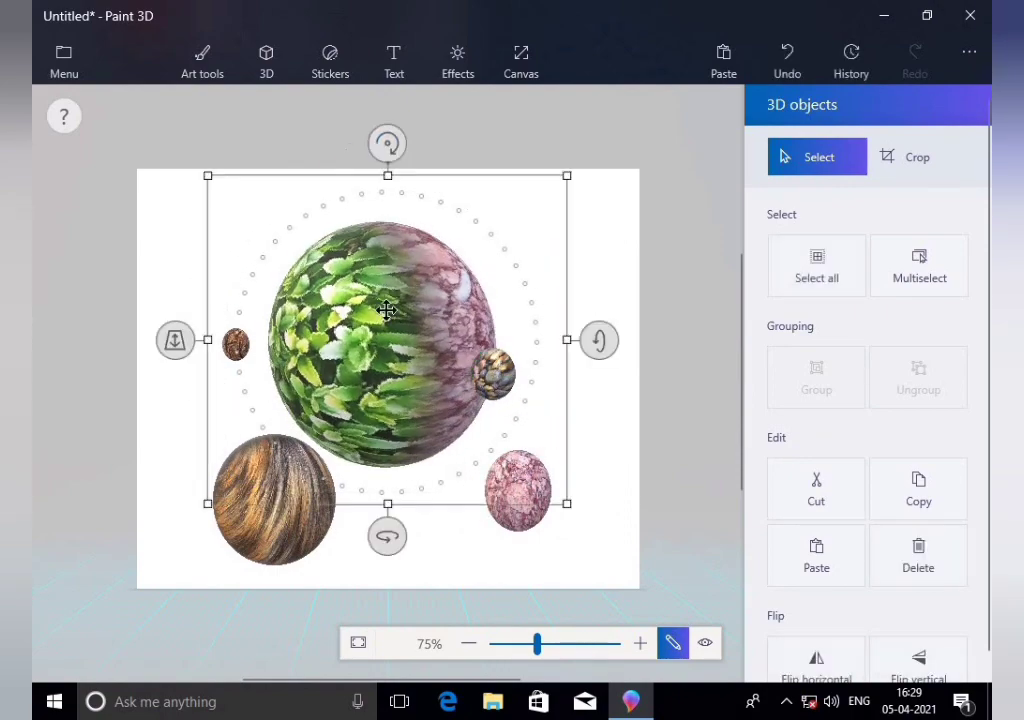
Stretch the Fur-textured sphere wider and taller, and move it to the canvas's upper-left area
{"action": "left_click", "coordinate": [302, 539]}
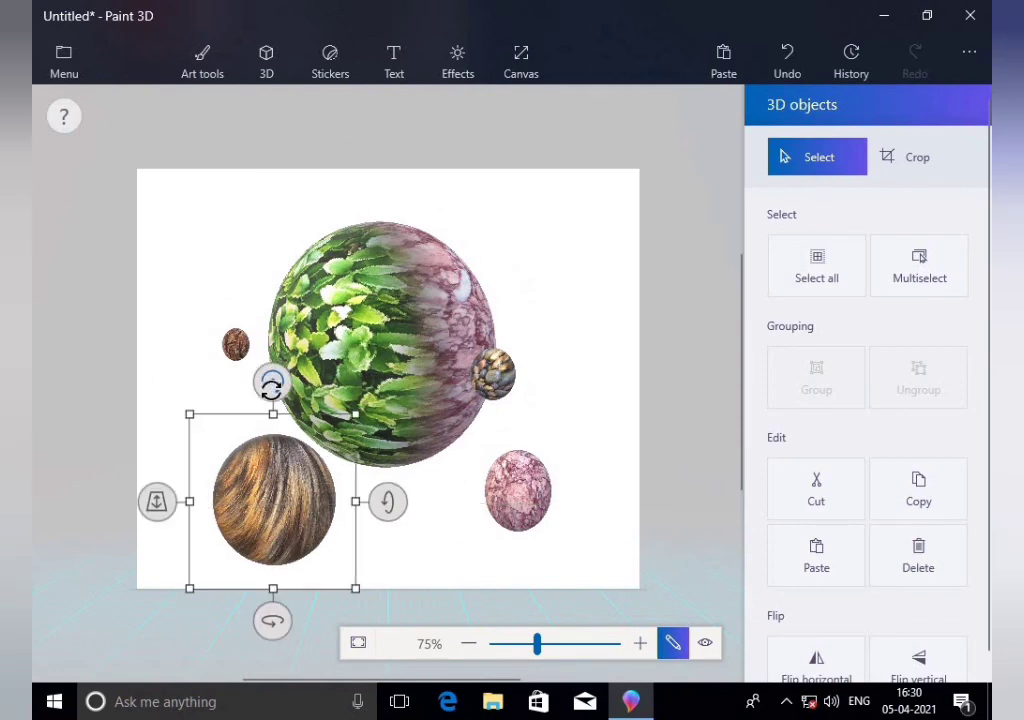
{"action": "left_click_drag", "start_coordinate": [356, 502], "coordinate": [437, 502]}
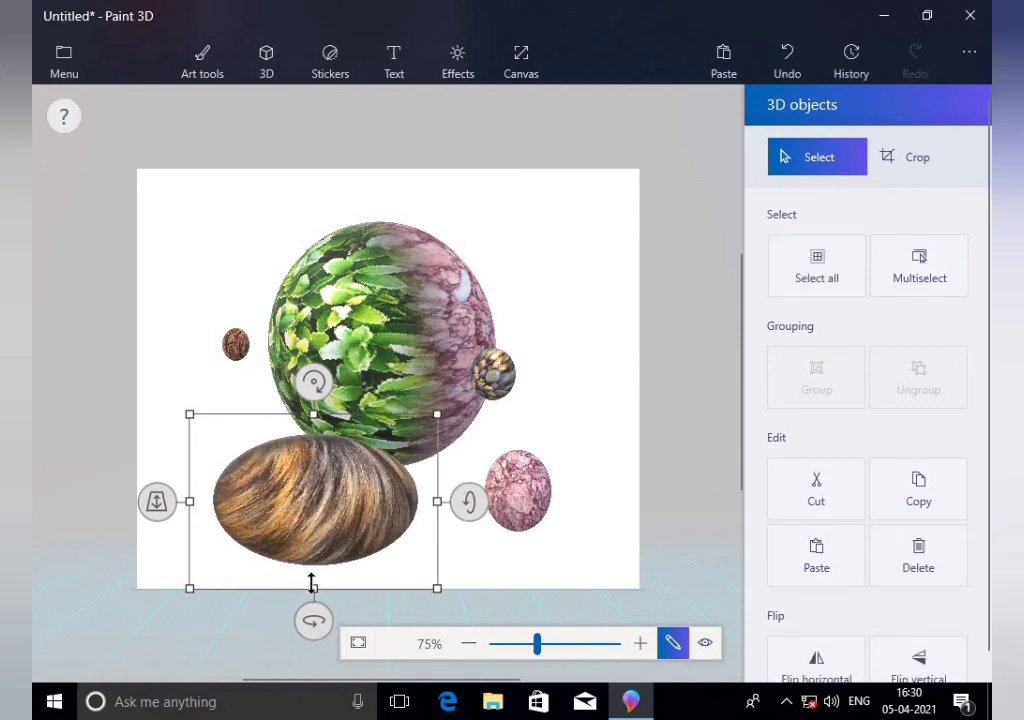
{"action": "left_click_drag", "start_coordinate": [314, 604], "coordinate": [313, 632]}
{"action": "left_click_drag", "start_coordinate": [309, 530], "coordinate": [258, 259]}
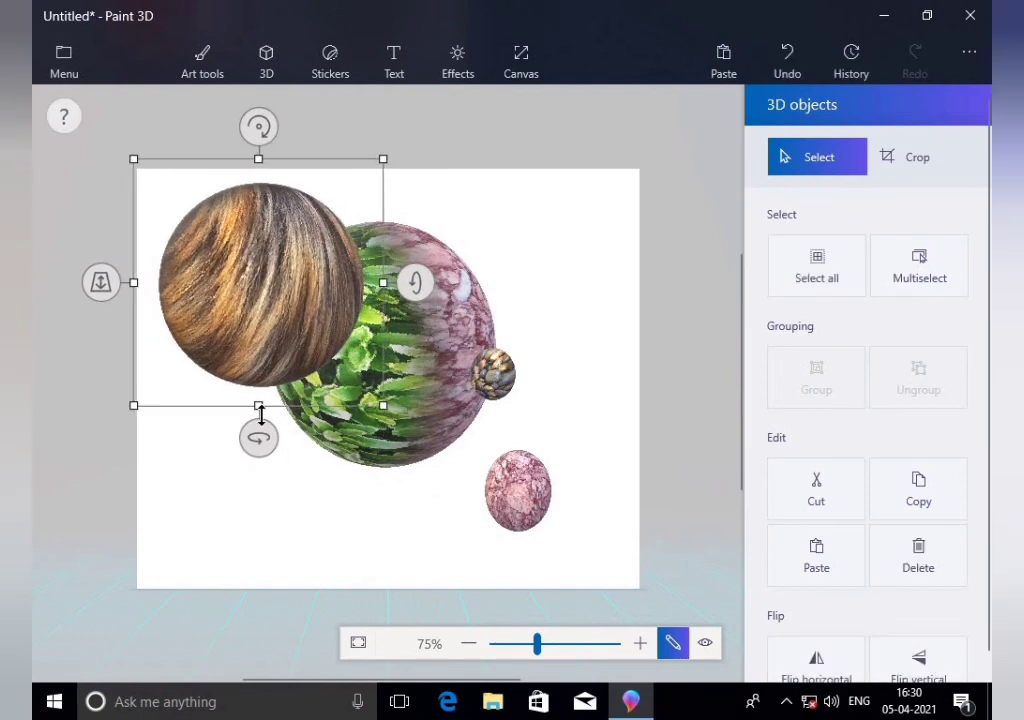
Turn the Fur-textured sphere to its untextured side and apply the wood-grain texture there
{"action": "left_click_drag", "start_coordinate": [418, 280], "coordinate": [215, 466]}
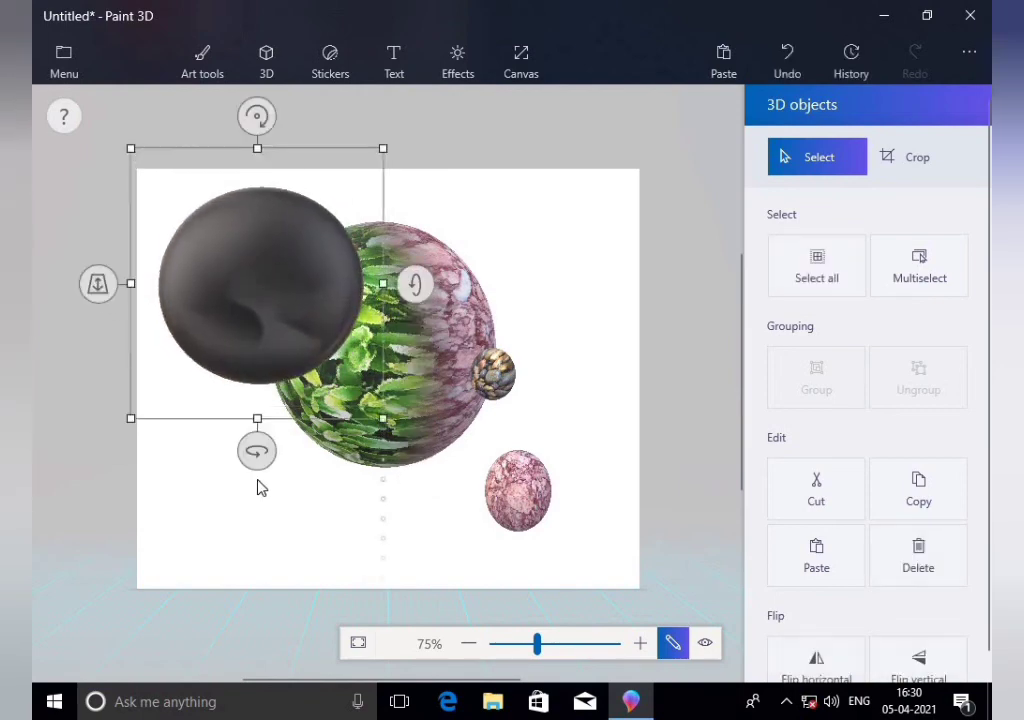
{"action": "left_click", "coordinate": [330, 60]}
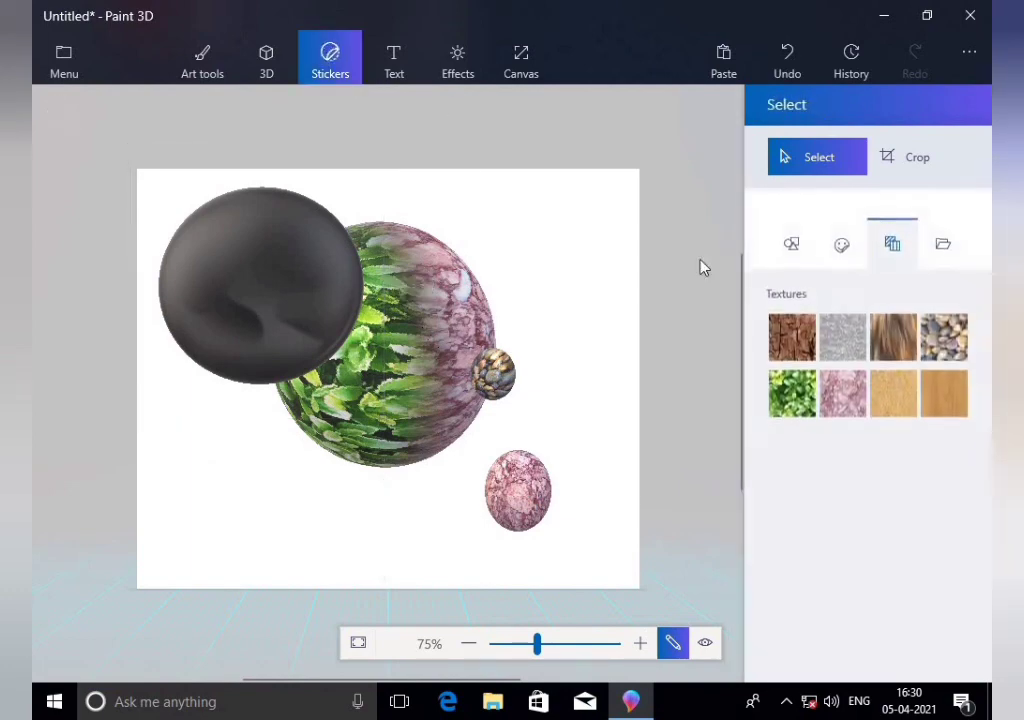
{"action": "left_click", "coordinate": [249, 238]}
{"action": "left_click", "coordinate": [289, 493]}
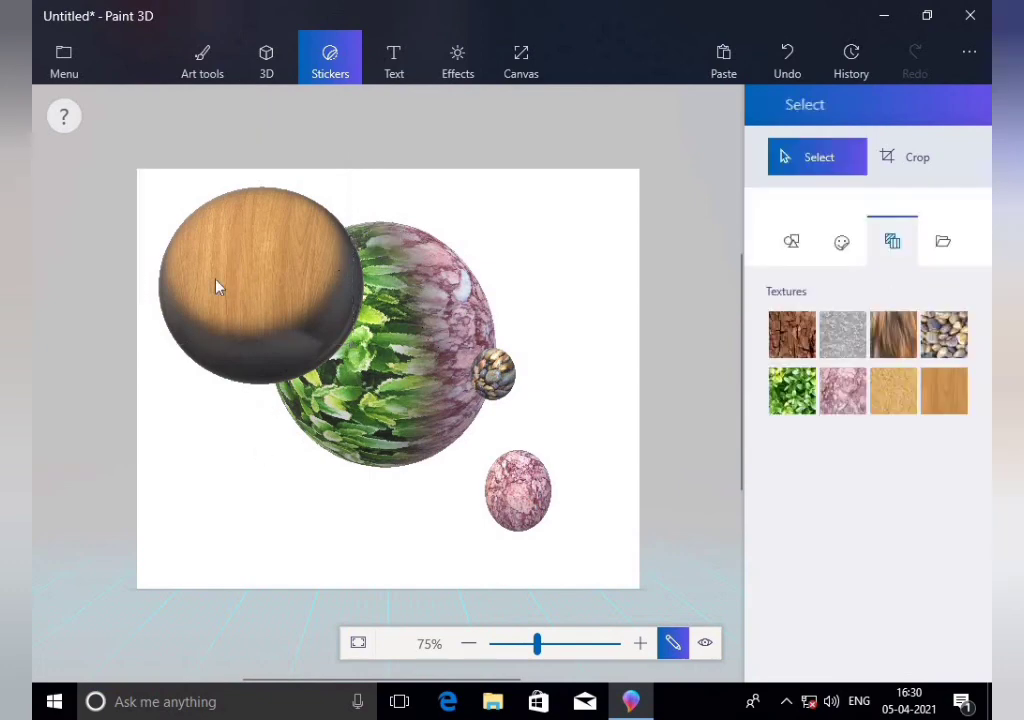
Rotate the upper-left sphere from its wood-grain side back to its Fur side
{"action": "left_click_drag", "start_coordinate": [237, 298], "coordinate": [238, 297]}
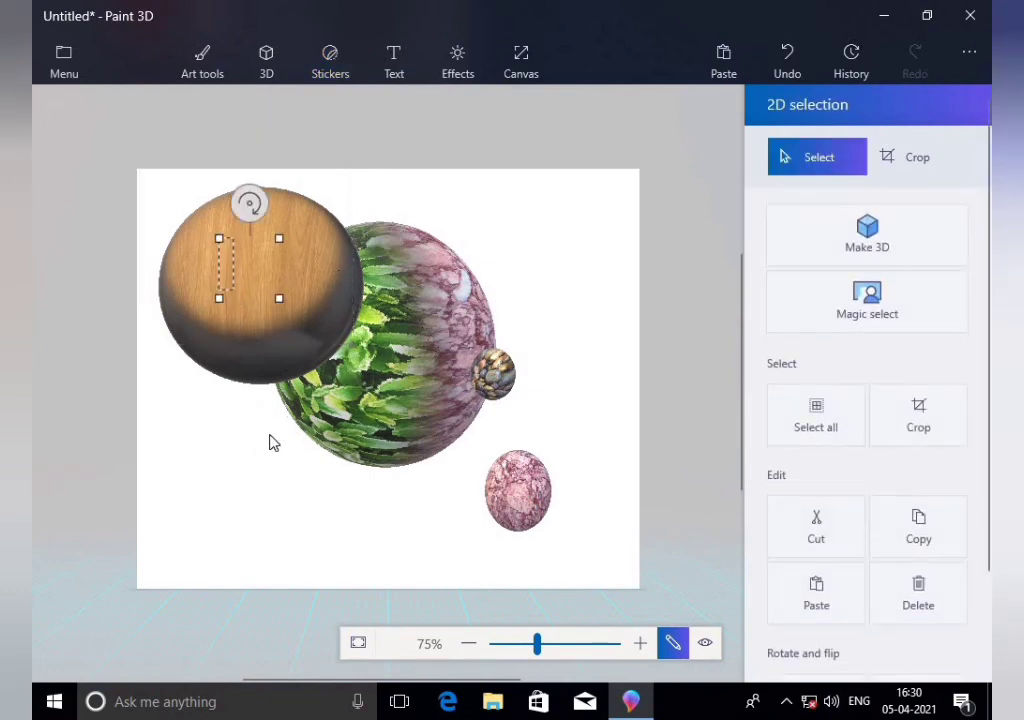
{"action": "left_click", "coordinate": [274, 441]}
{"action": "left_click", "coordinate": [288, 300]}
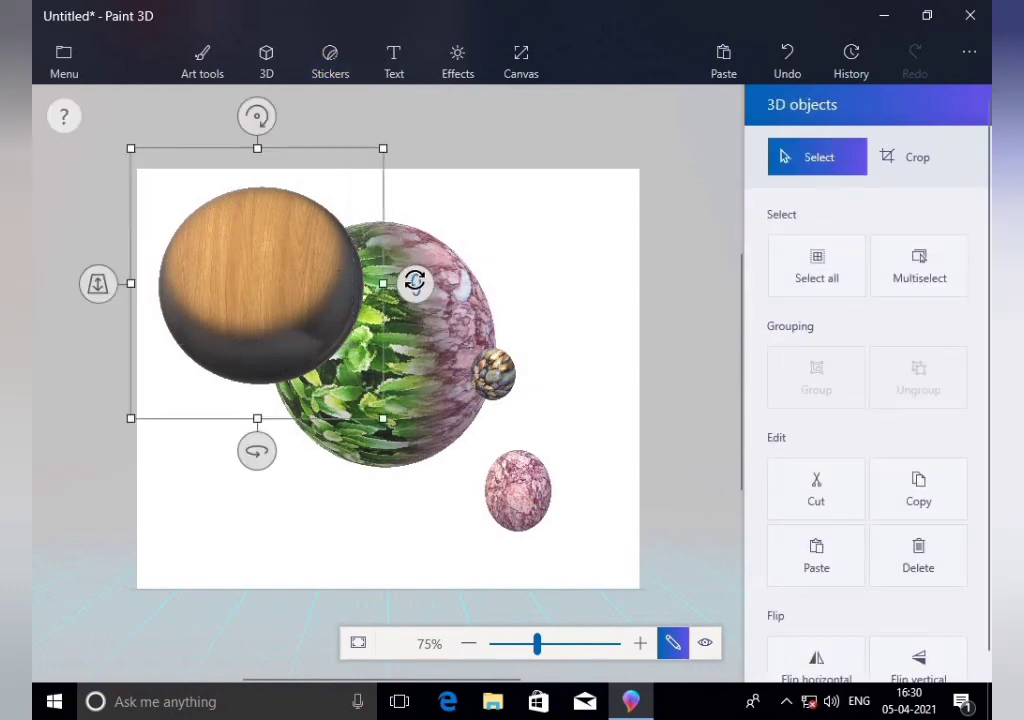
{"action": "left_click_drag", "start_coordinate": [287, 306], "coordinate": [221, 122]}
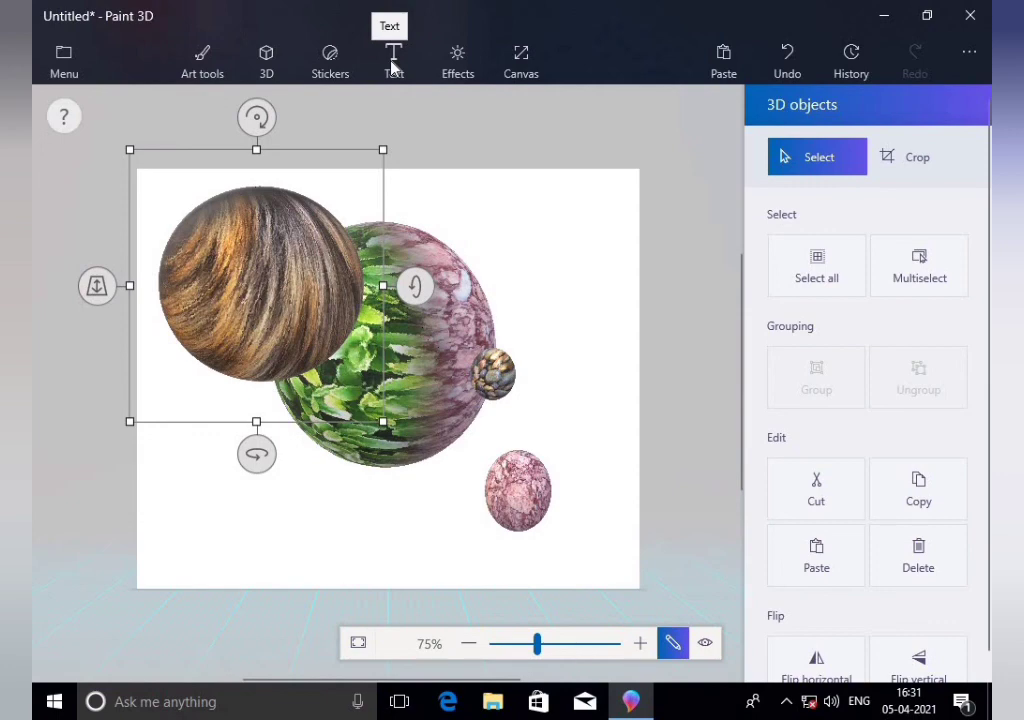
Apply the Tan filter effect to the whole scene
{"action": "left_click", "coordinate": [456, 60]}
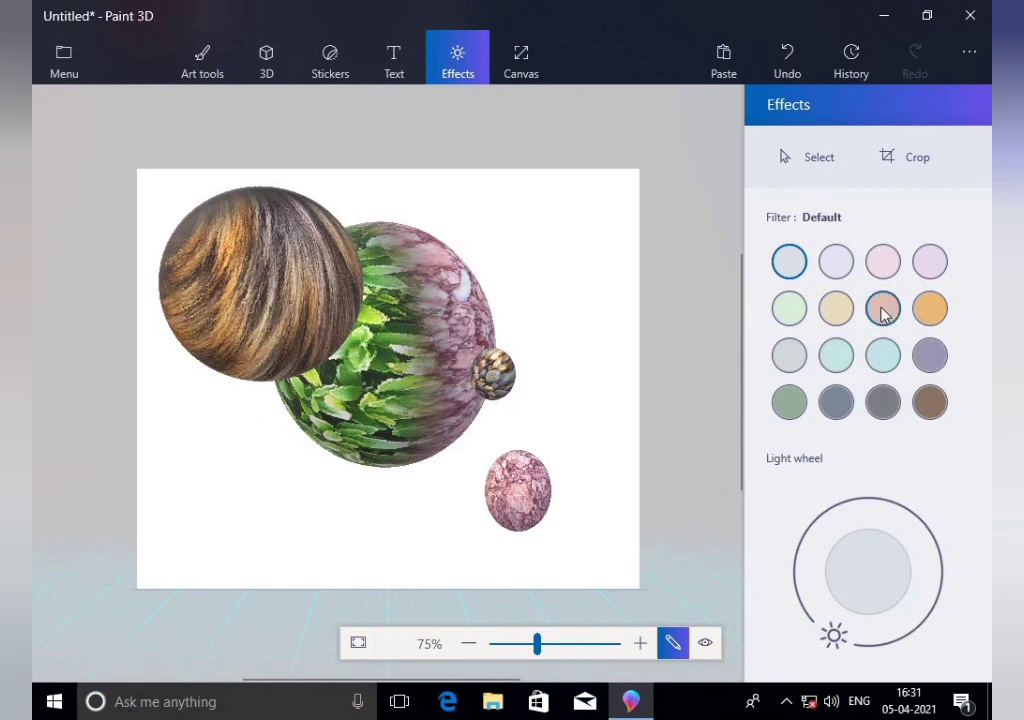
{"action": "left_click", "coordinate": [883, 309]}
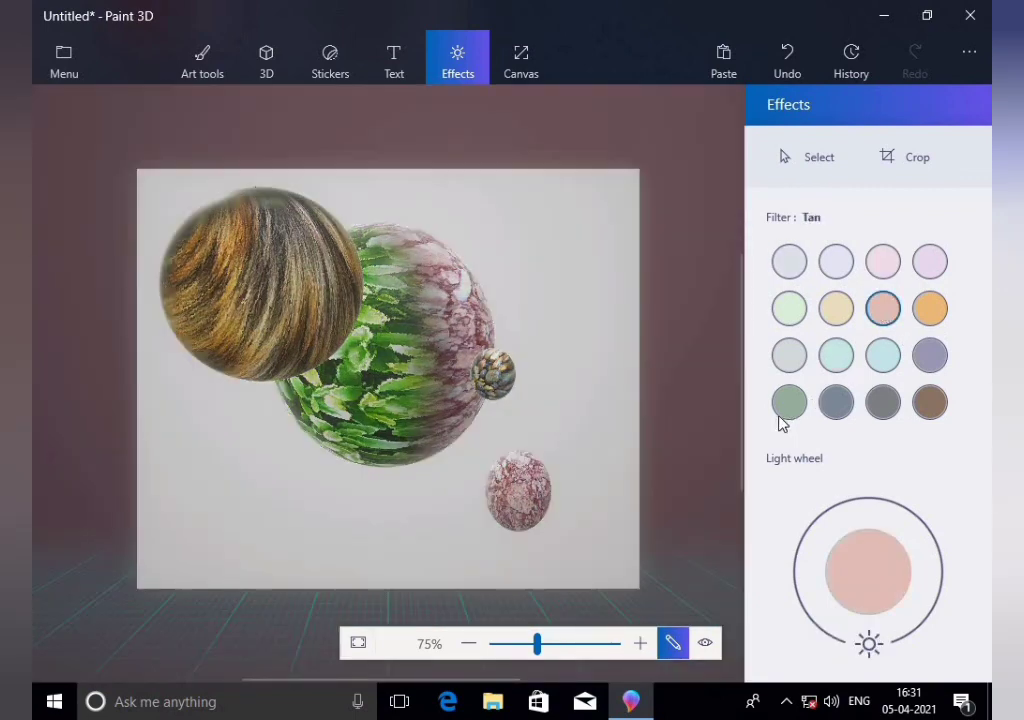
Save the project in Paint 3D as DEMO2 and close the program
{"action": "left_click", "coordinate": [66, 58]}
{"action": "left_click", "coordinate": [125, 206]}
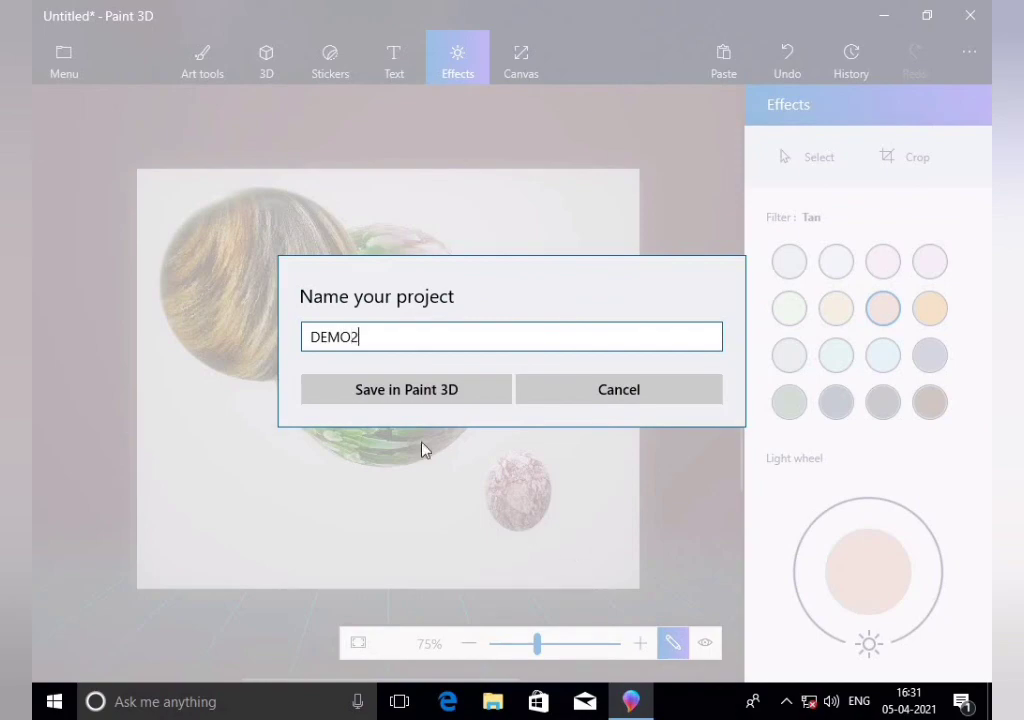
{"action": "left_click", "coordinate": [403, 389]}
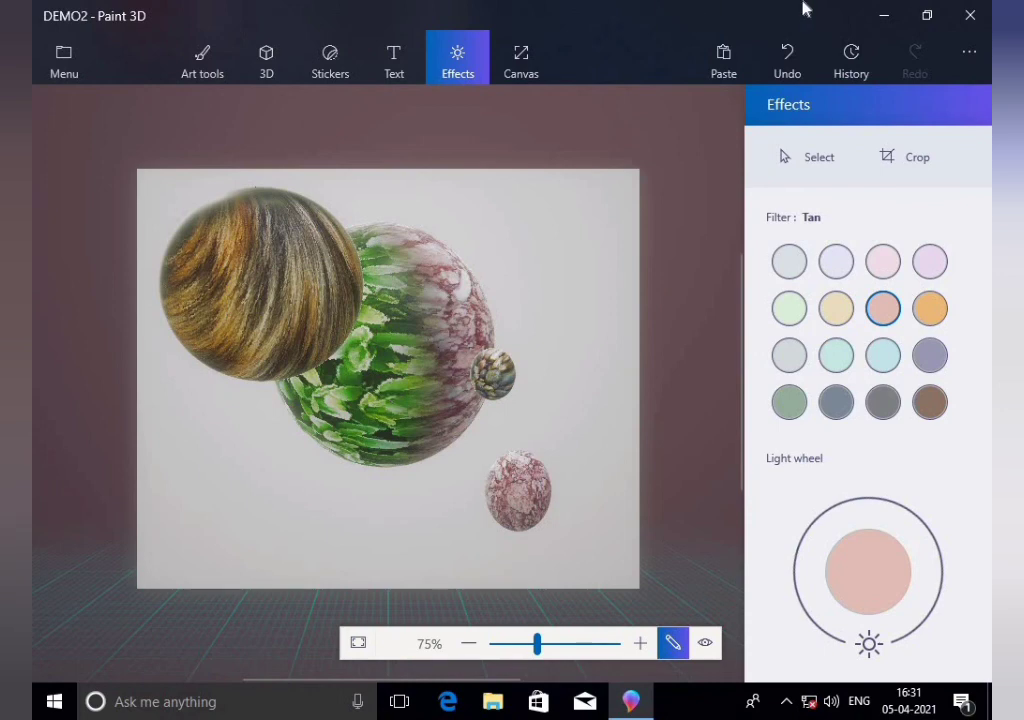
{"action": "left_click", "coordinate": [965, 20]}
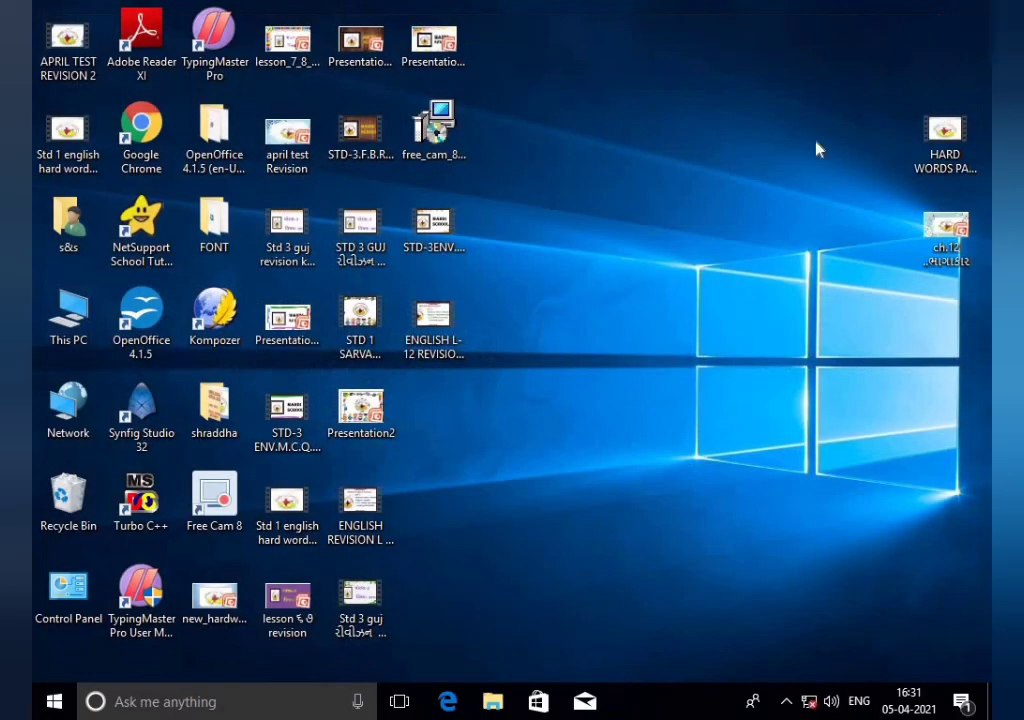